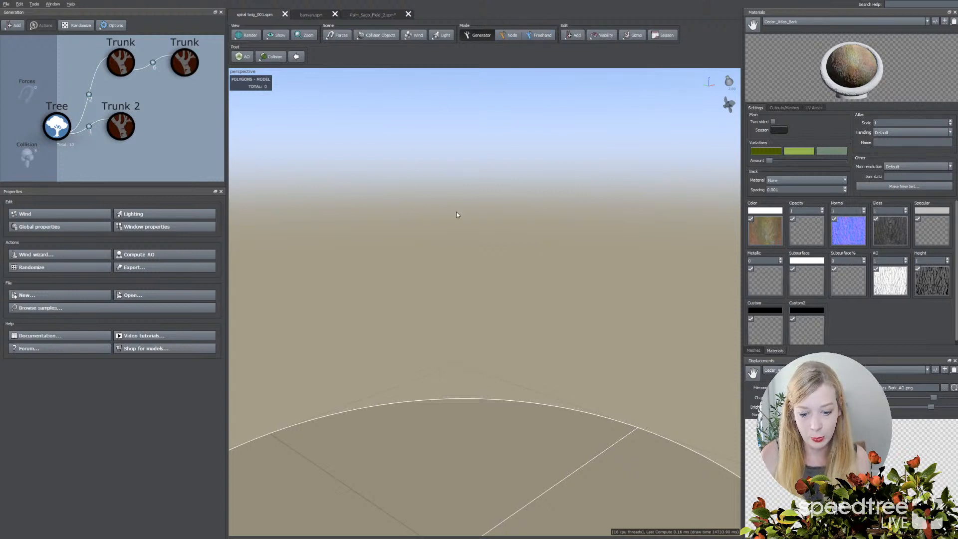
Add a new trunk generator to the tree and bring the whole trunk into view
left_click_drag(452, 207, 487, 222)
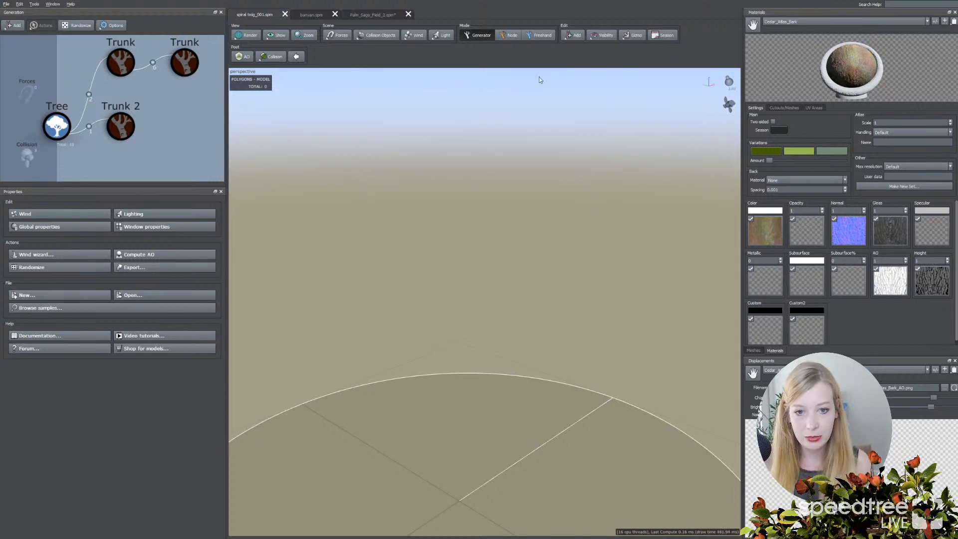
left_click(574, 35)
left_click(595, 55)
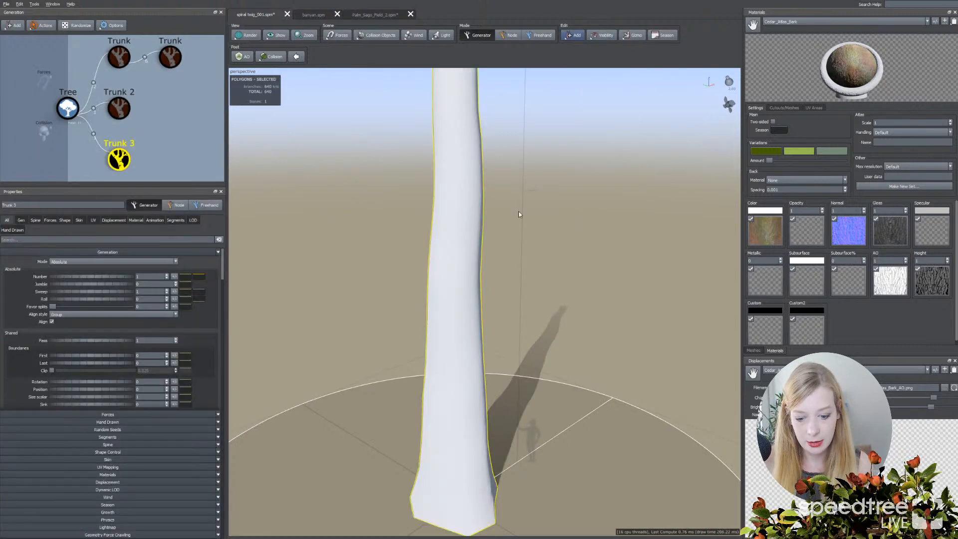
scroll(513, 247, "down", 4)
left_click_drag(513, 248, 515, 229)
middle_click_drag(515, 229, 517, 249)
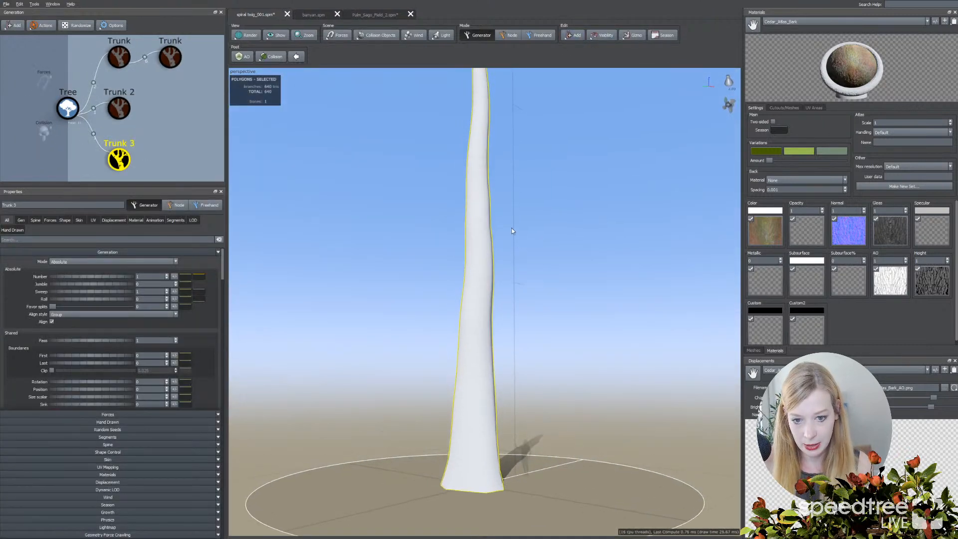
Apply the Cedar_Atlas_Bark material to the new trunk
left_click_drag(842, 64, 831, 71)
left_click_drag(754, 24, 517, 285)
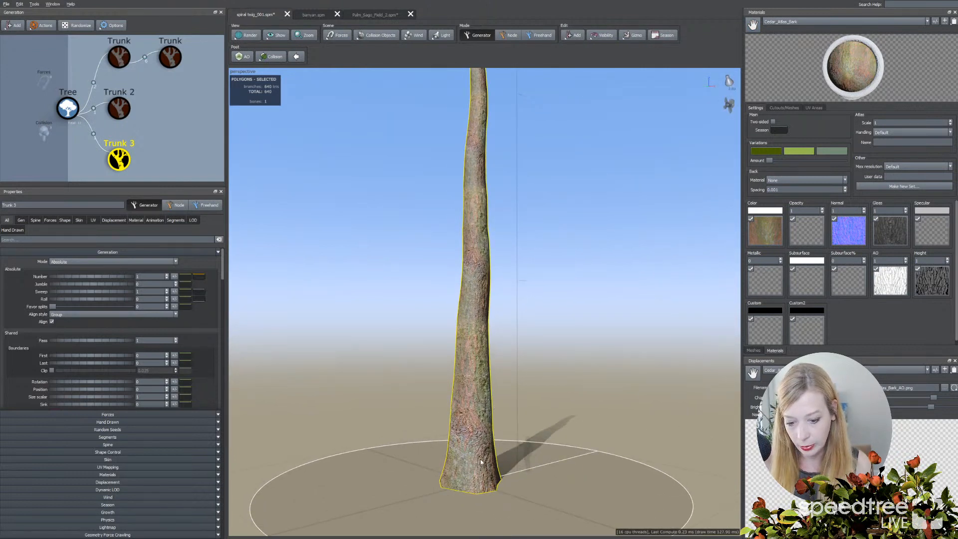
left_click_drag(481, 250, 543, 361)
left_click_drag(488, 442, 489, 457)
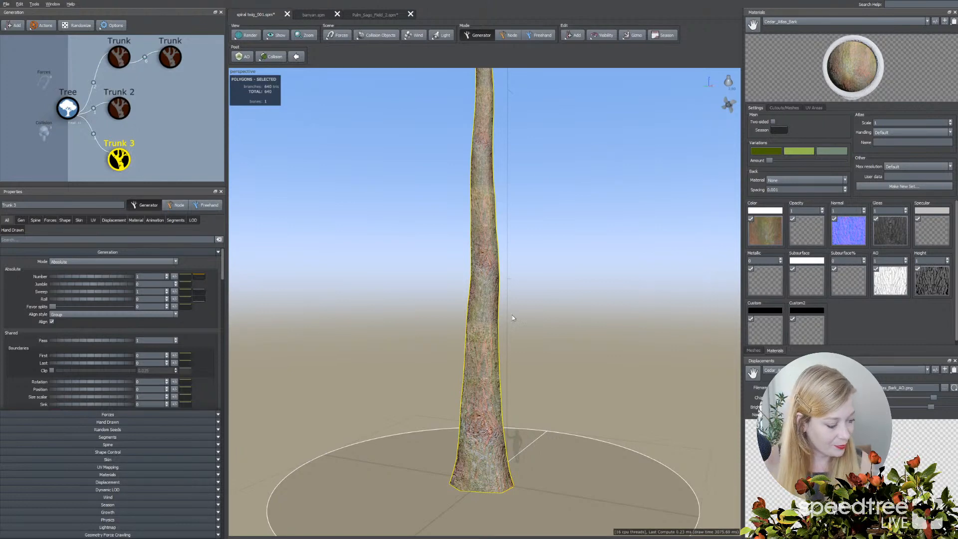
Slightly increase the saturation of the Cedar_Atlas_Bark material's color map
mouse_move(625, 320)
left_mouse_down()
mouse_move(585, 333)
mouse_move(613, 330)
left_mouse_up()
scroll(613, 330, "up", 3)
middle_click_drag(609, 331, 603, 307)
left_click_drag(603, 306, 541, 329)
left_click_drag(587, 301, 560, 301)
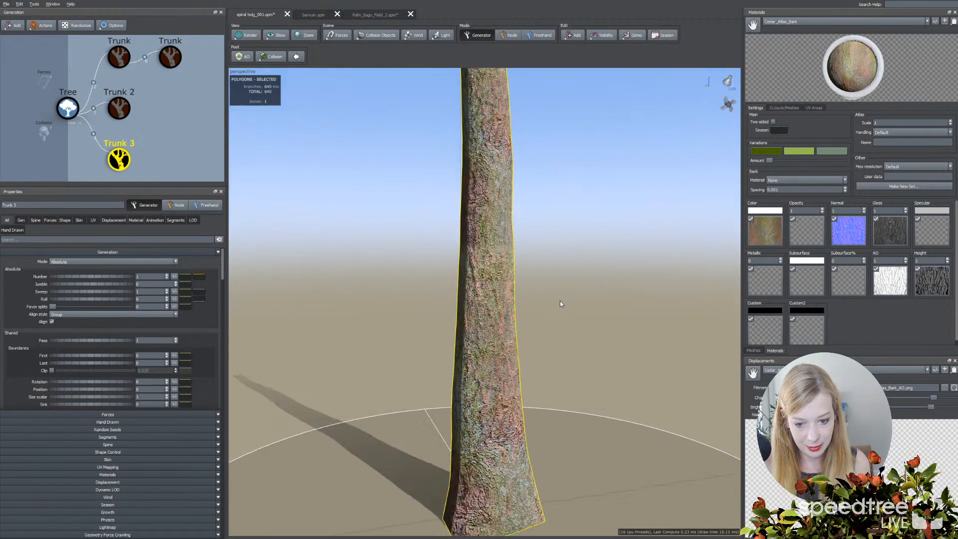
left_click(768, 239)
left_click_drag(621, 360, 619, 360)
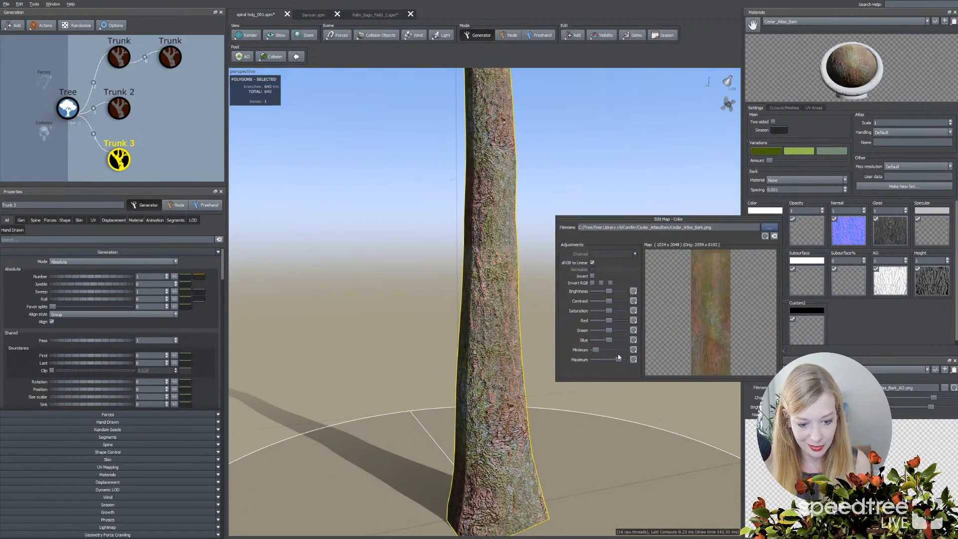
left_click_drag(609, 311, 613, 311)
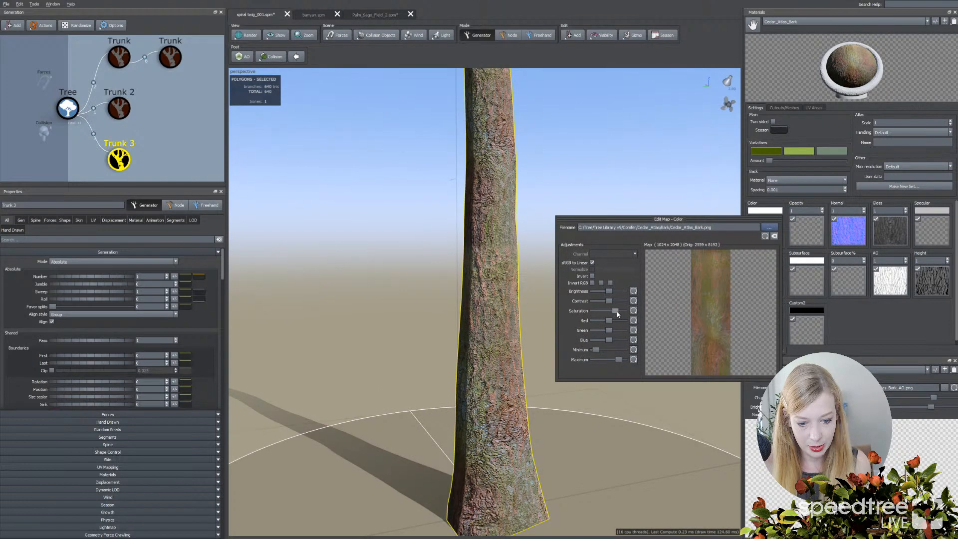
left_click_drag(535, 258, 517, 243)
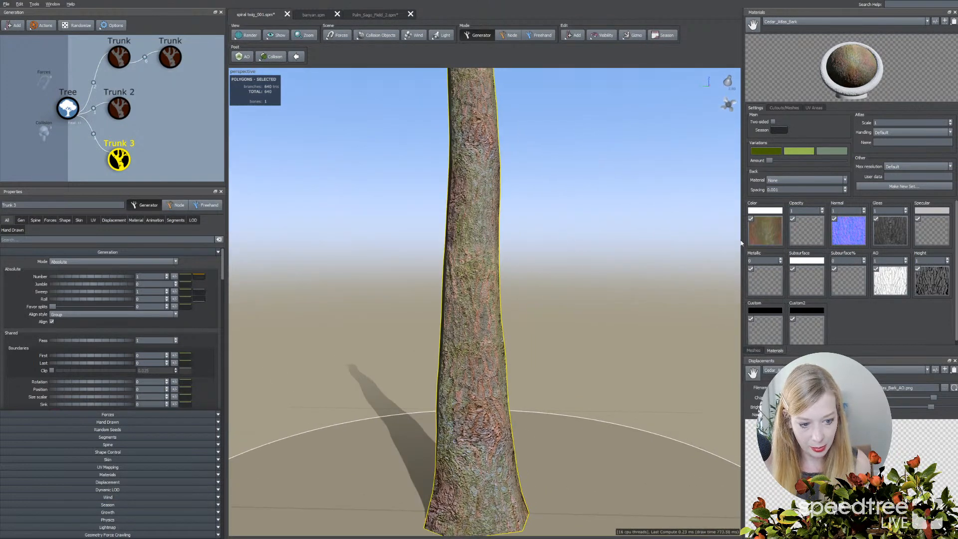
Slightly increase the contrast of the bark material's color map
left_click(765, 230)
left_click_drag(608, 302, 613, 301)
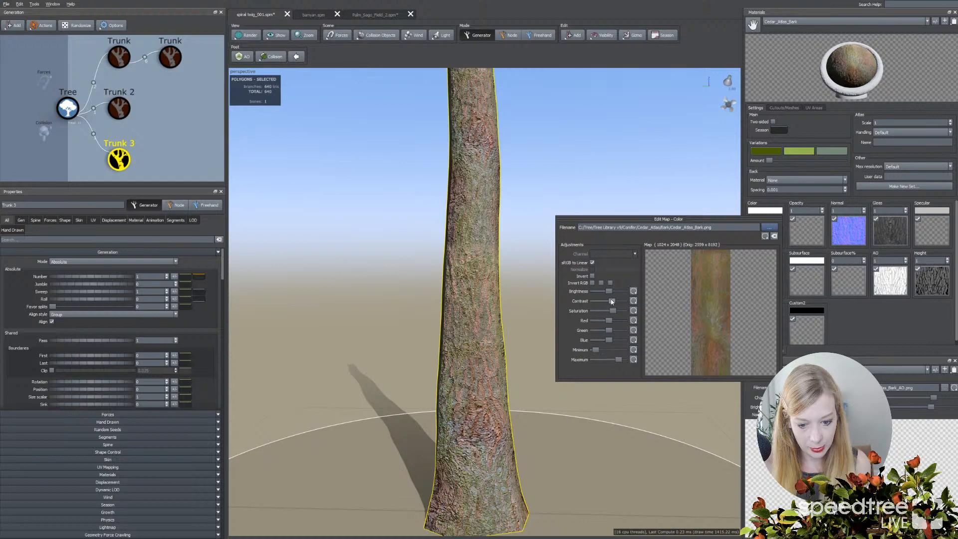
left_click_drag(481, 280, 507, 276)
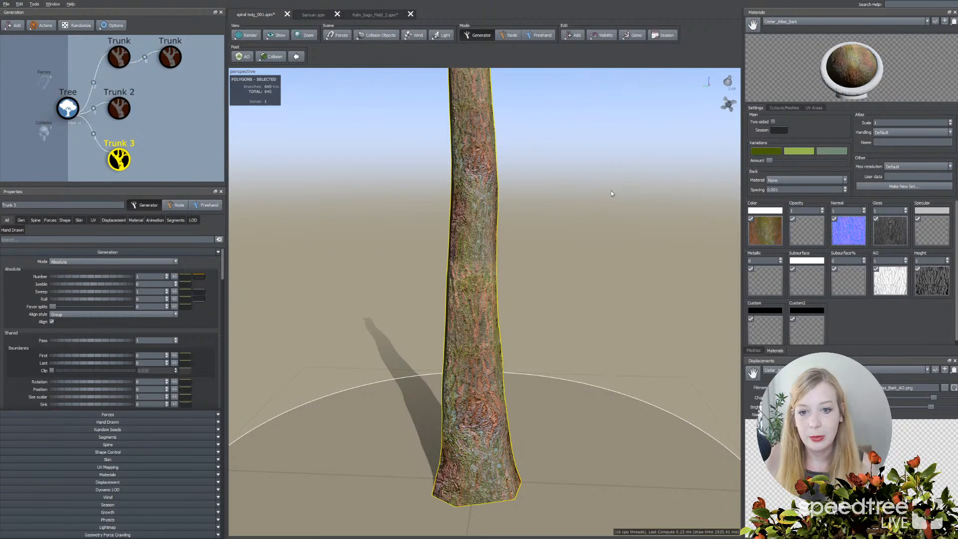
left_click_drag(473, 235, 470, 262)
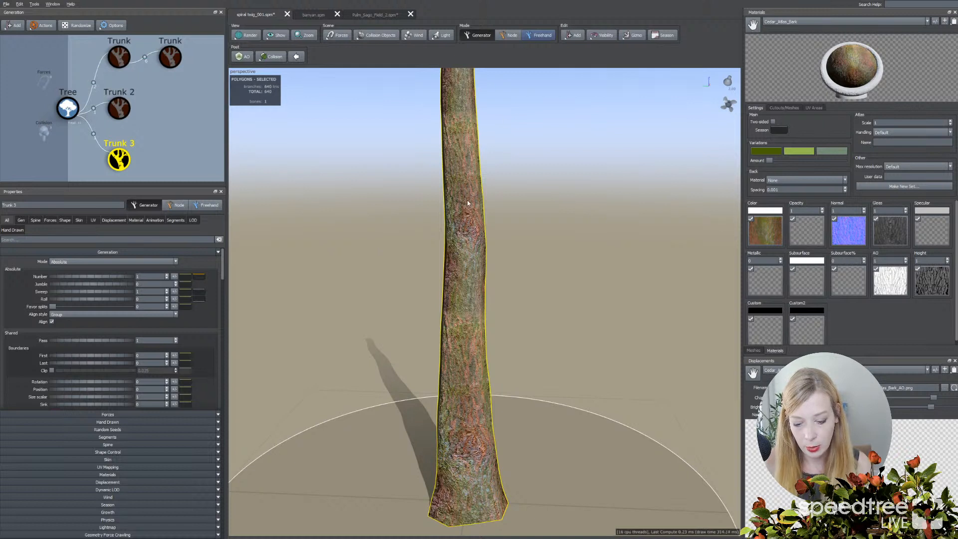
Set the radial displacement amount of Trunk 3 to 0
left_click(114, 220)
left_click_drag(157, 260, 117, 263)
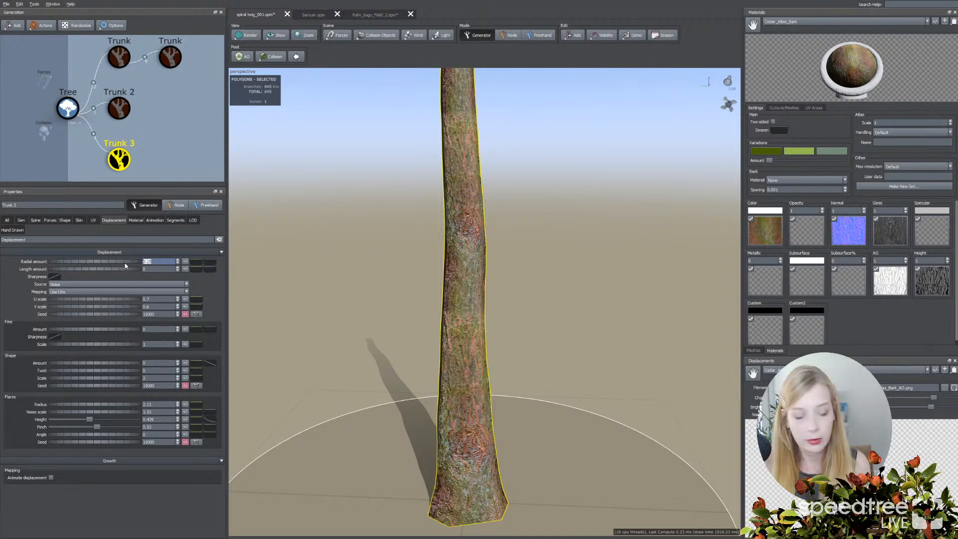
type("0")
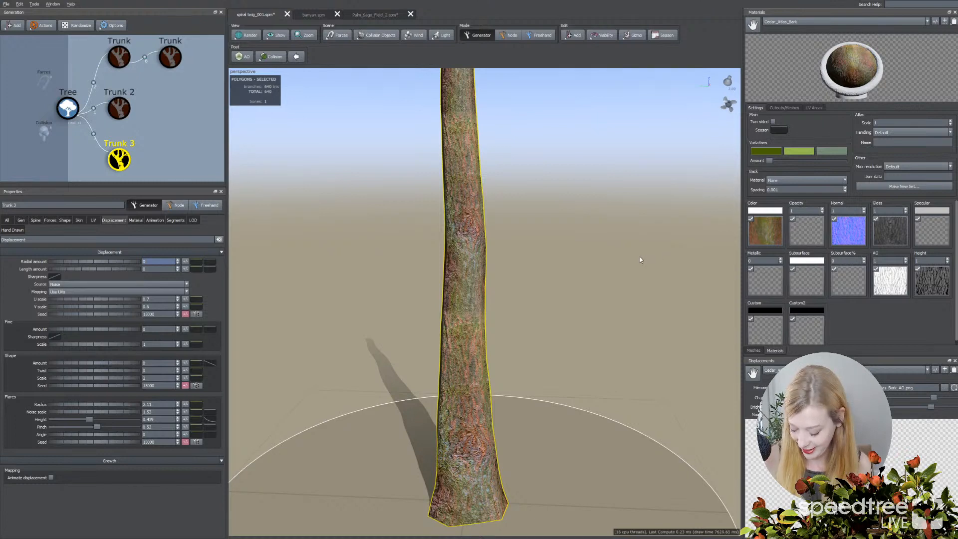
left_click_drag(502, 235, 503, 202)
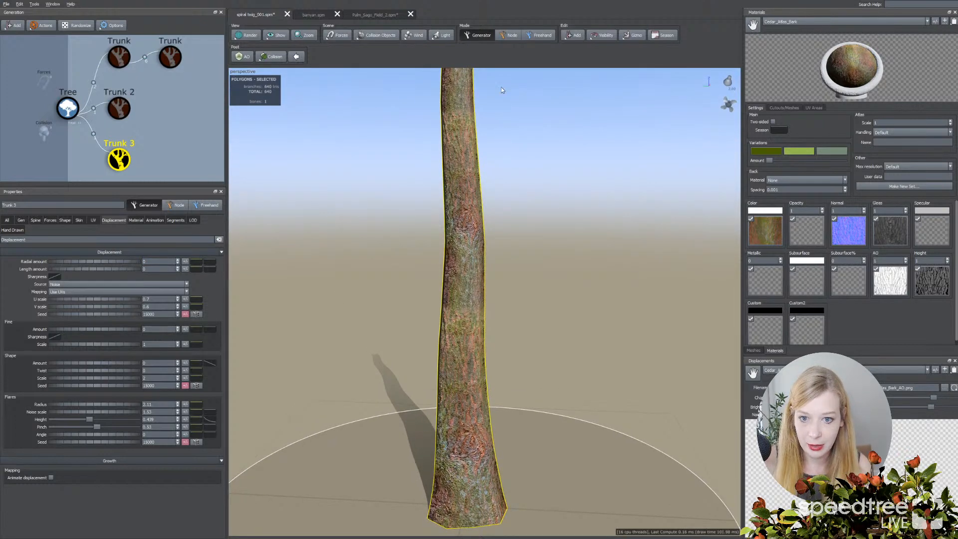
Switch to Freehand mode and activate the Displacement brush with the trunk node selected
left_click(510, 35)
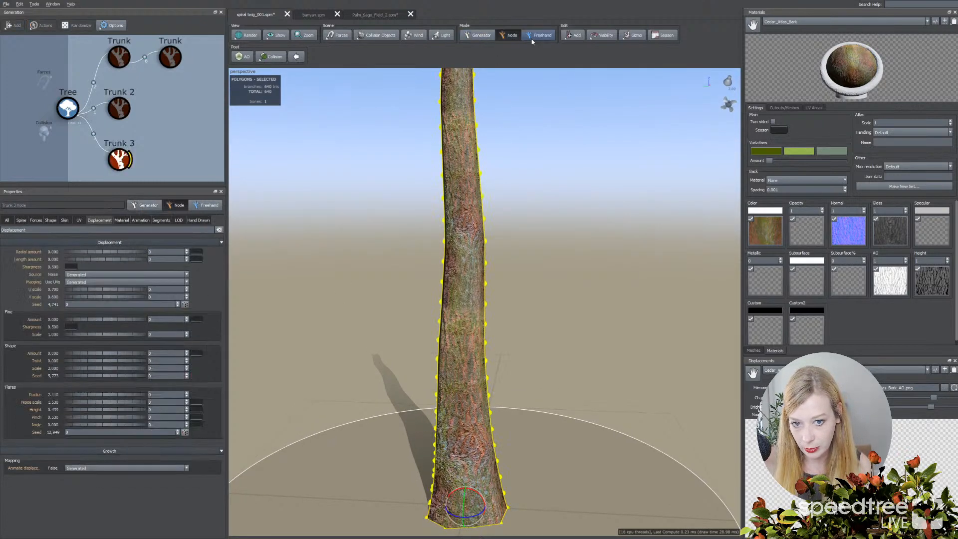
left_click(534, 36)
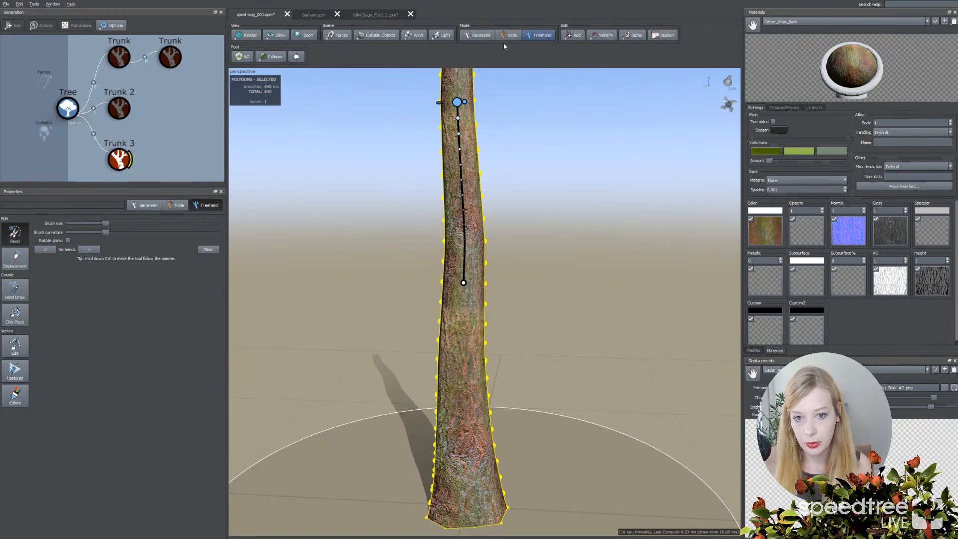
left_click_drag(461, 188, 463, 252)
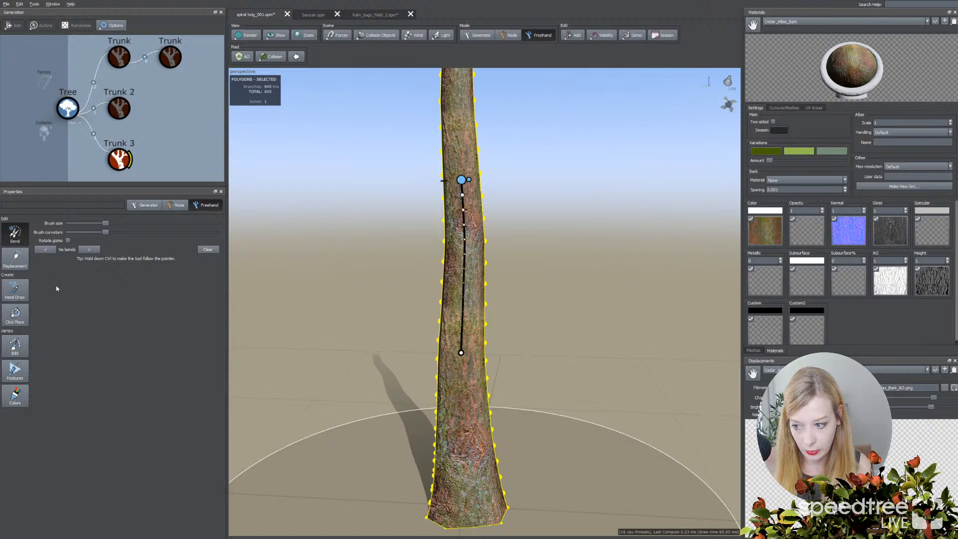
left_click(17, 261)
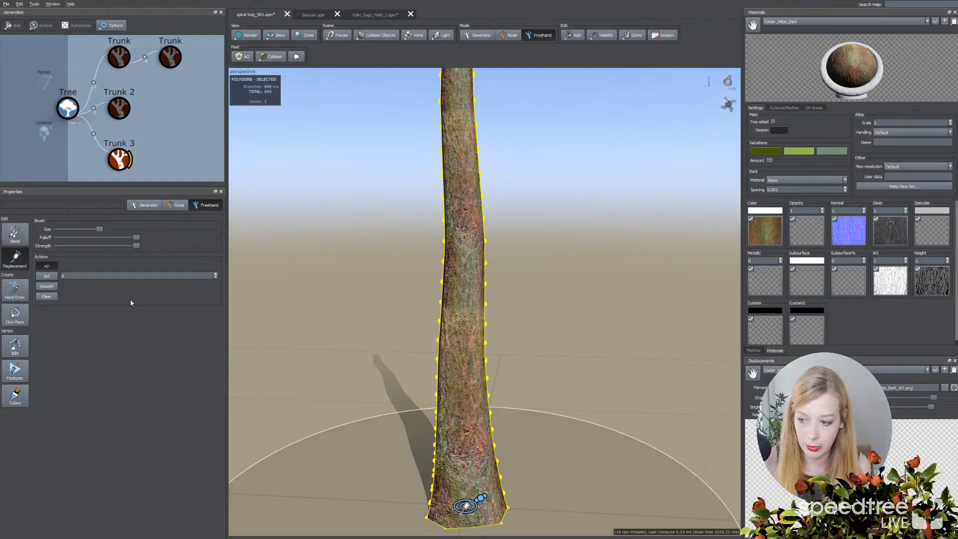
left_click(408, 337)
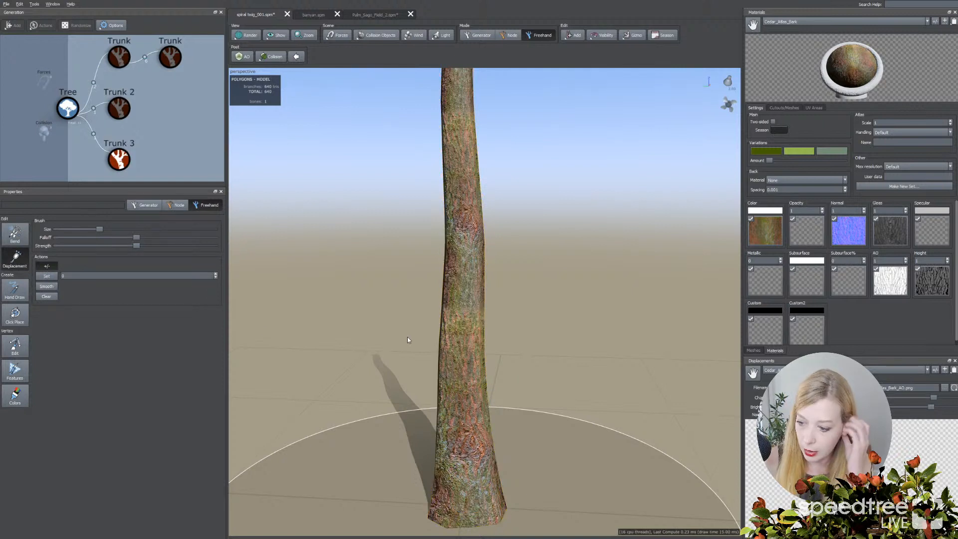
left_click(482, 280)
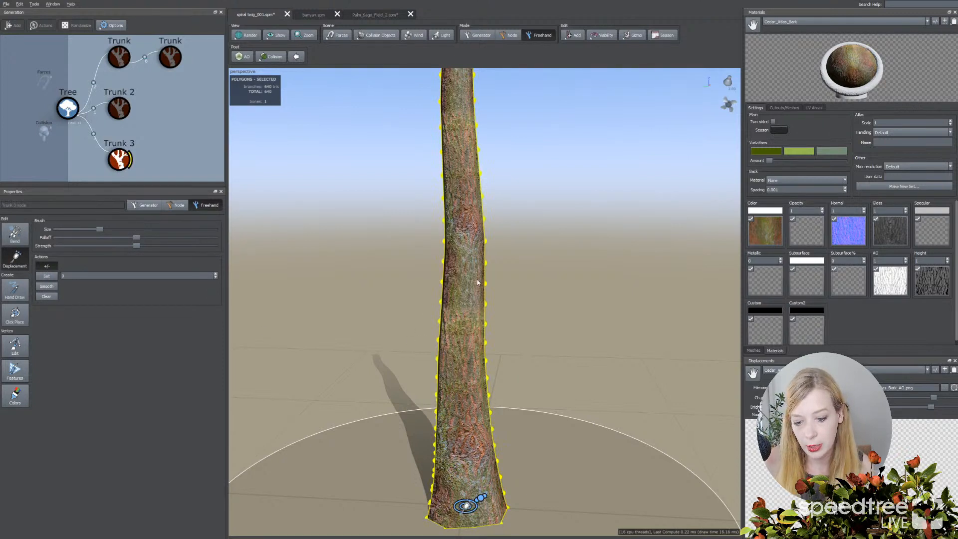
Place the displacement brush on the trunk's surface and frame the bark knot up close
scroll(513, 280, "up", 2)
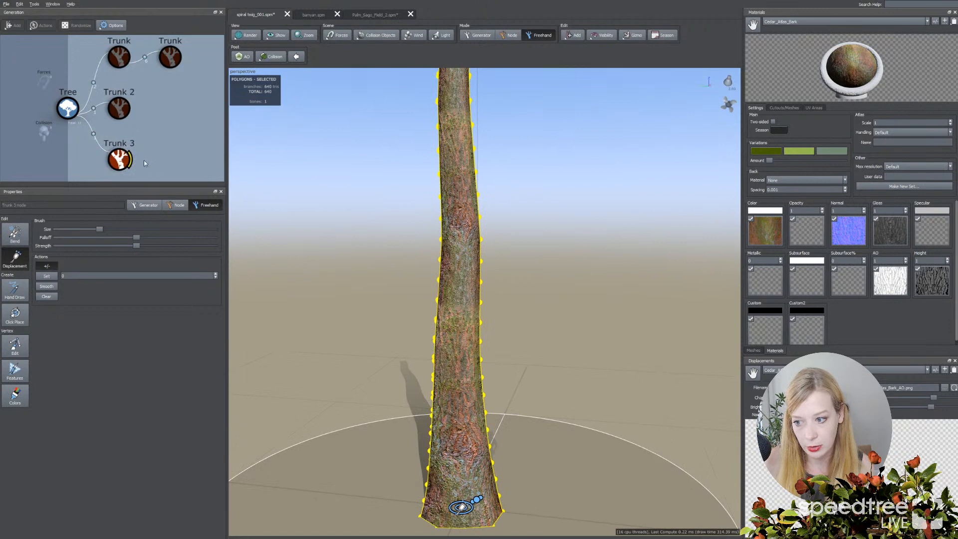
scroll(457, 278, "up", 1)
left_click_drag(457, 277, 459, 279)
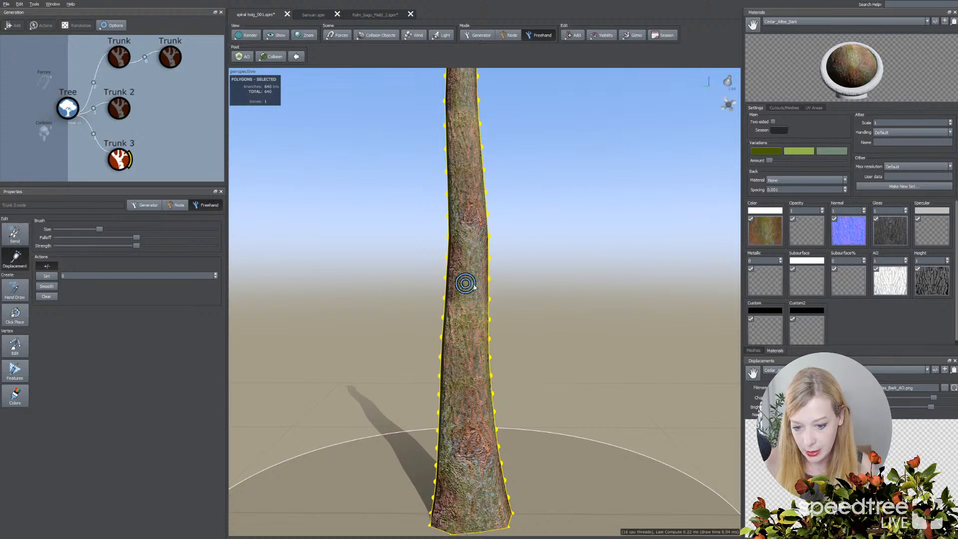
left_click_drag(525, 257, 532, 281)
scroll(531, 282, "up", 3)
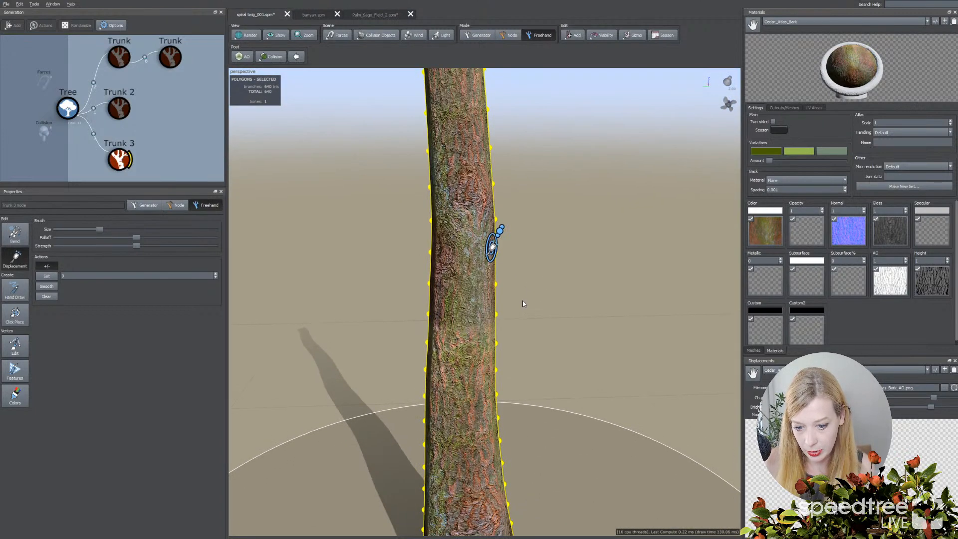
scroll(505, 250, "up", 3)
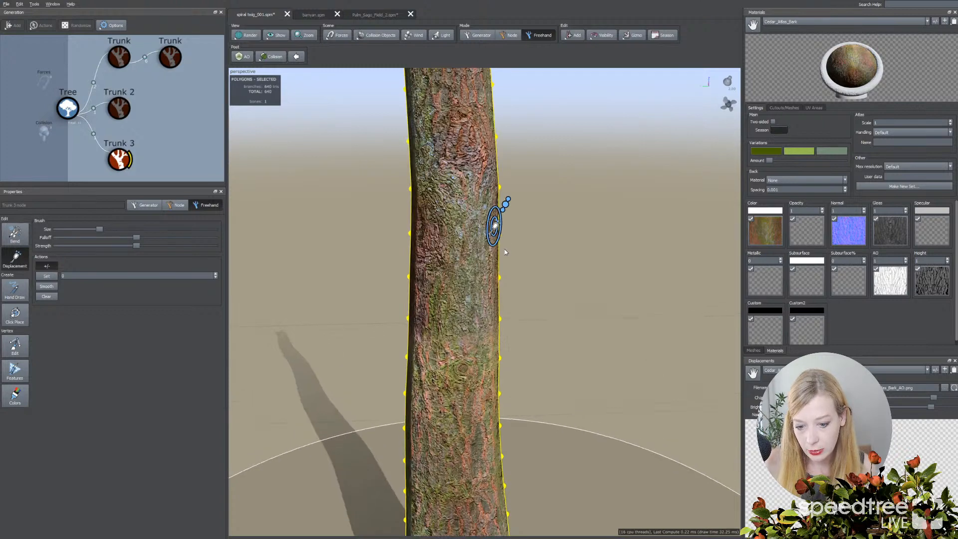
middle_click_drag(514, 252, 514, 277)
left_click_drag(514, 278, 501, 265)
scroll(500, 265, "up", 3)
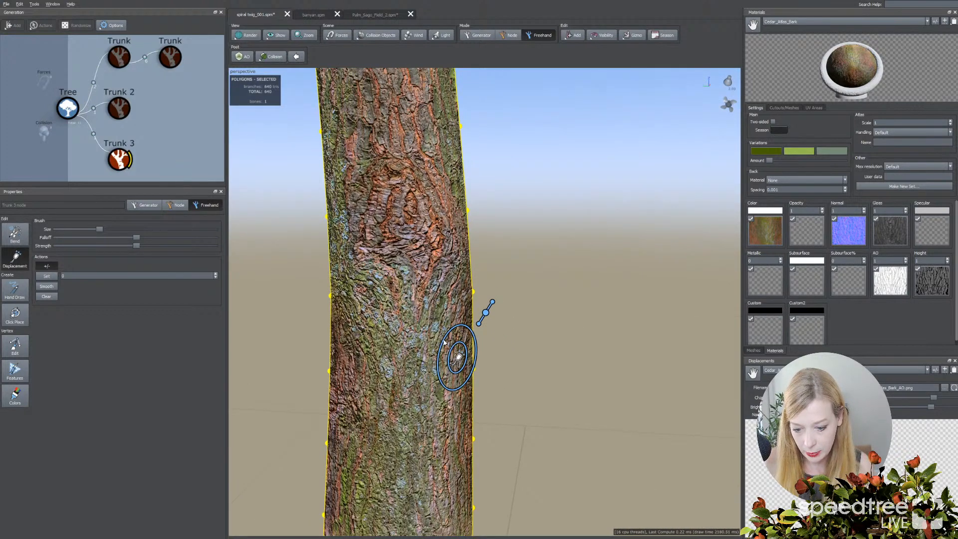
left_click_drag(443, 336, 458, 348)
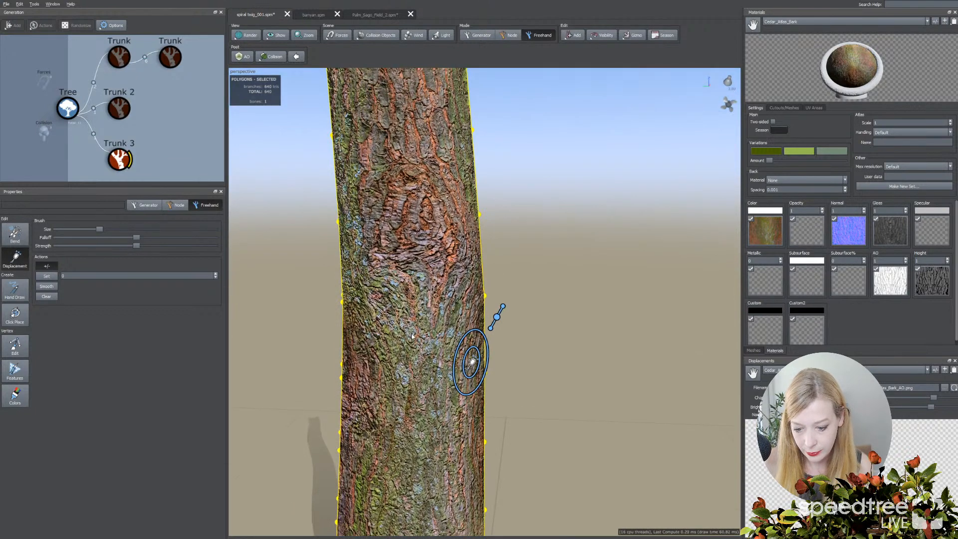
key("space")
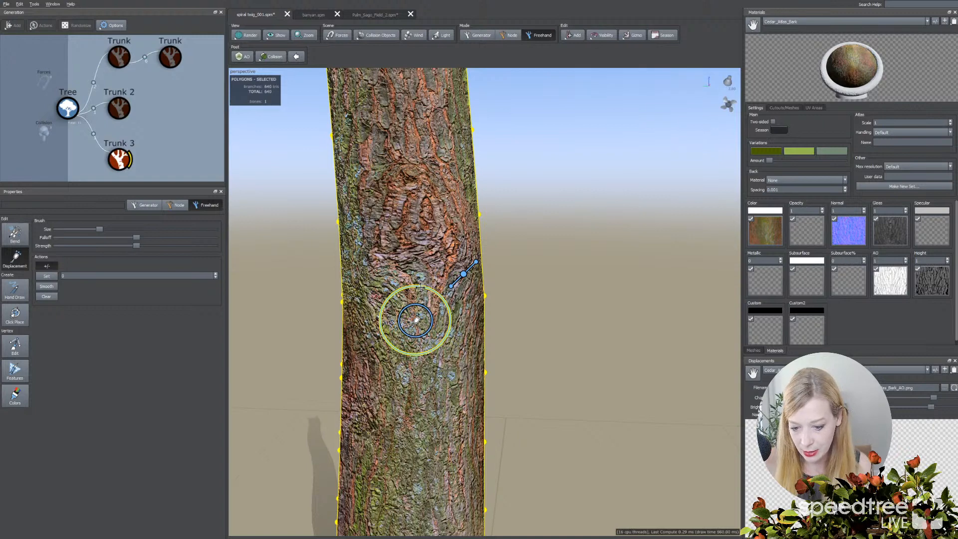
Adjust the displacement brush with a slightly smaller size, a lower falloff and a slightly higher strength
left_click_drag(419, 287, 420, 283)
left_click_drag(423, 303, 423, 300)
left_click_drag(464, 273, 471, 276)
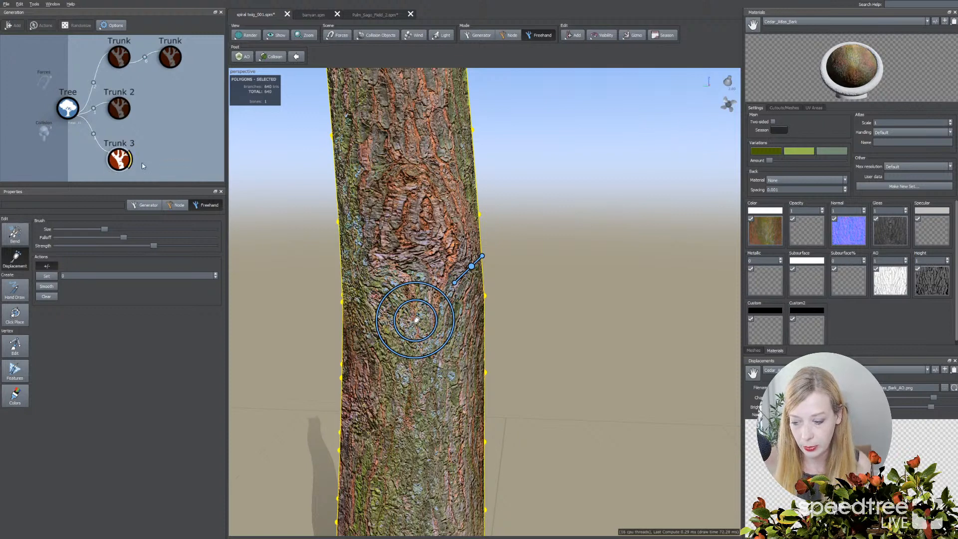
left_click_drag(471, 268, 470, 269)
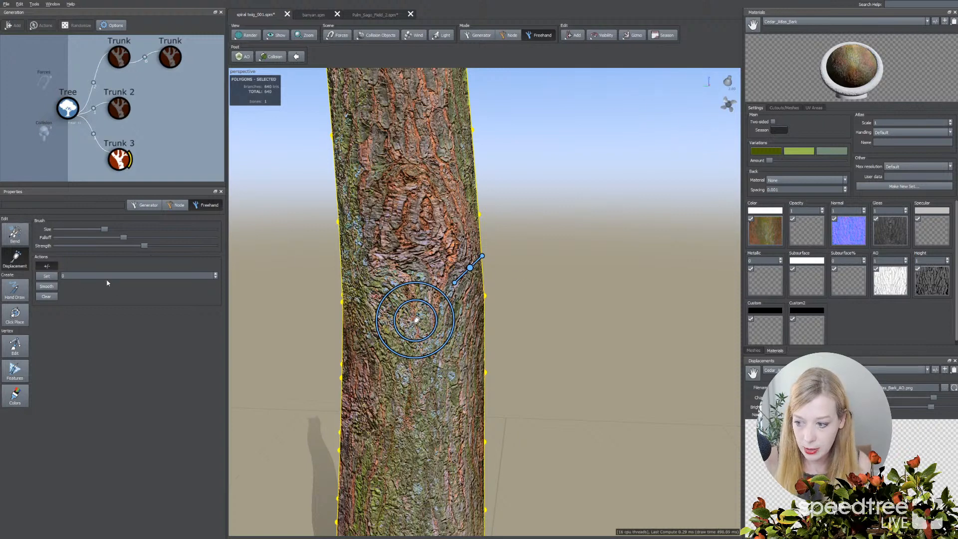
left_click_drag(104, 232, 97, 235)
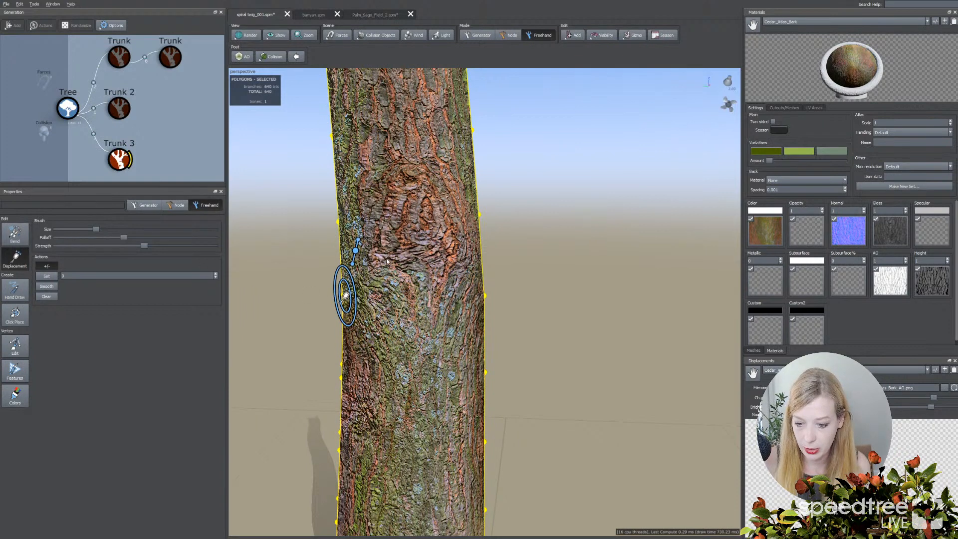
Paint displacement over the bark knot to form an outward bulge on the trunk
mouse_move(372, 226)
left_mouse_down()
mouse_move(343, 226)
mouse_move(408, 227)
mouse_move(402, 233)
left_mouse_up()
mouse_move(465, 316)
left_mouse_down()
mouse_move(456, 307)
mouse_move(466, 315)
left_mouse_up()
mouse_move(539, 343)
left_mouse_down()
mouse_move(507, 342)
mouse_move(517, 330)
left_mouse_up()
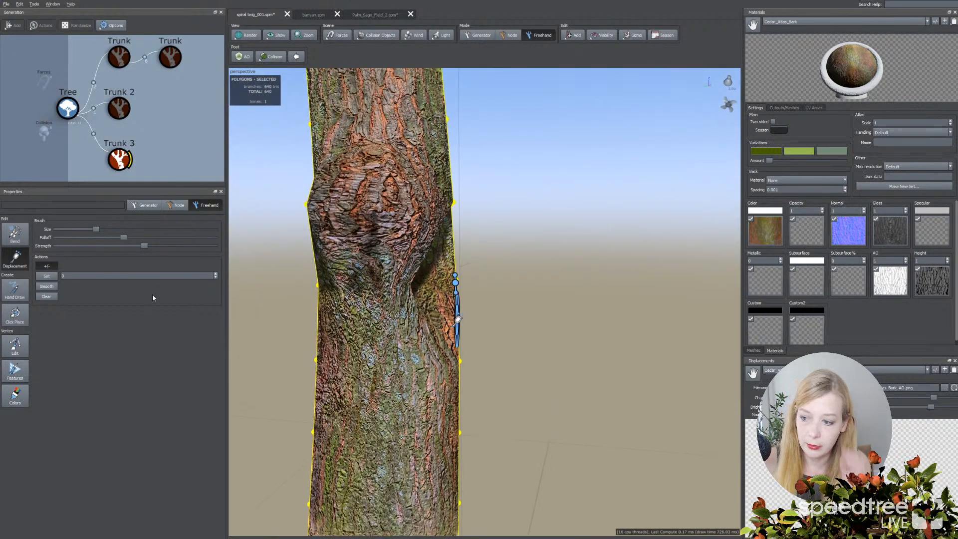
scroll(344, 235, "down", 3)
left_click_drag(399, 232, 349, 231)
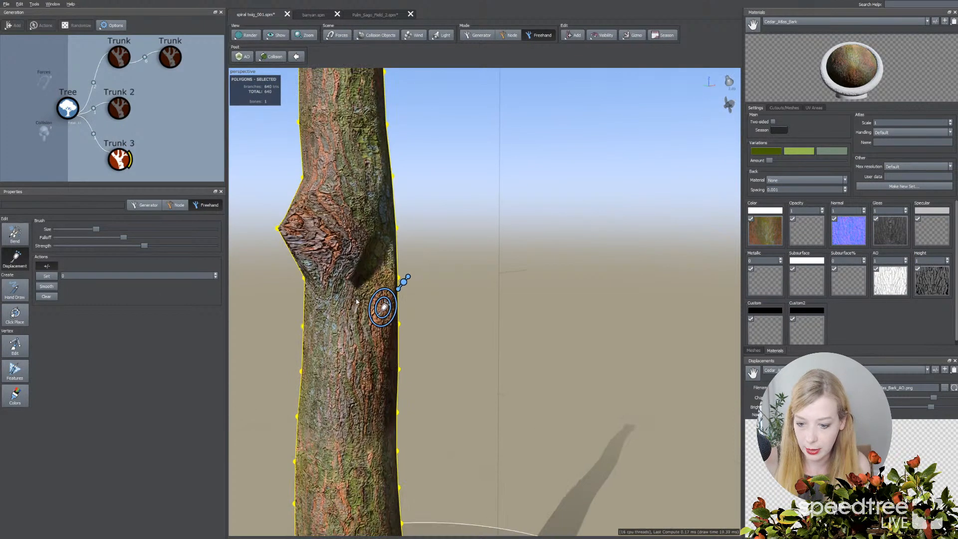
scroll(314, 451, "down", 3)
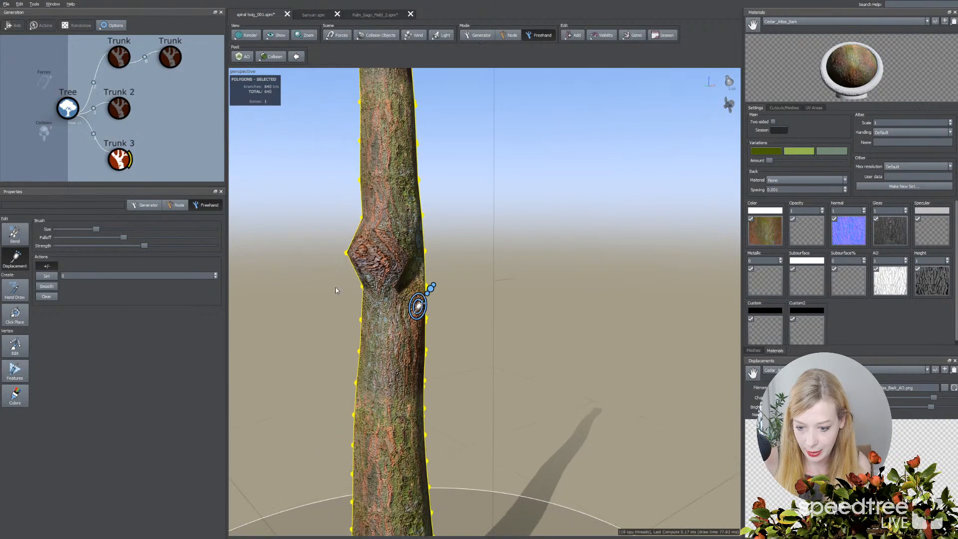
Switch the viewport rendering to the Scribed wireframe mode and inspect the mesh around the trunk's bulge
left_click(245, 39)
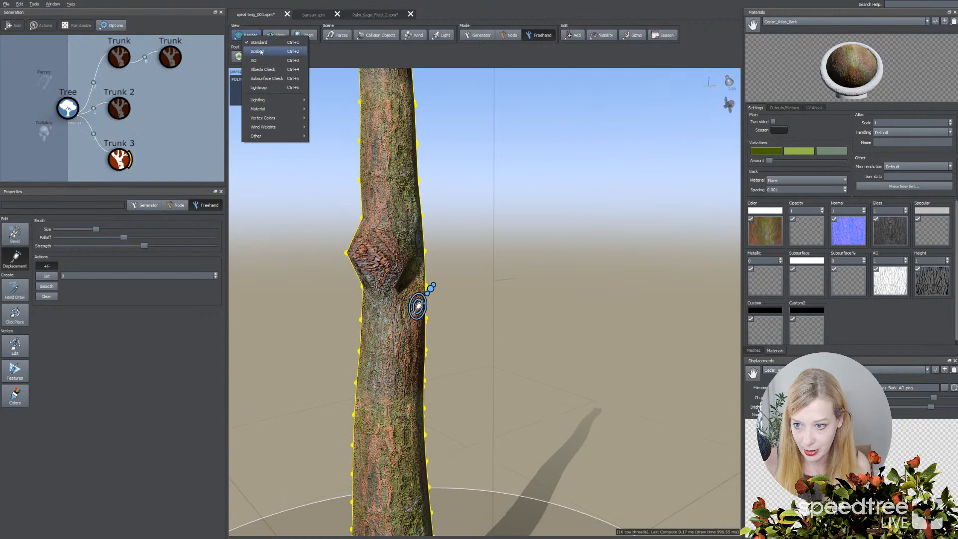
left_click(258, 52)
left_click_drag(464, 346, 461, 348)
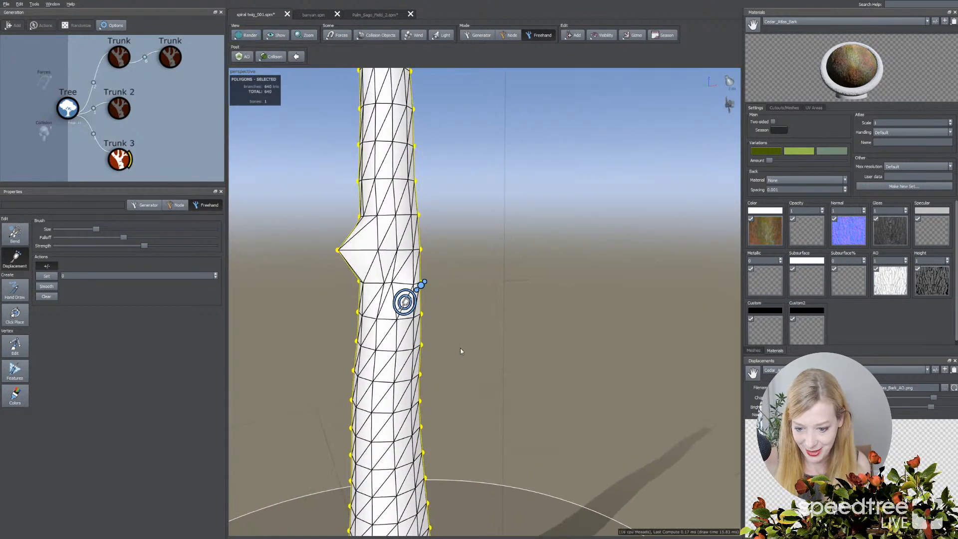
left_click_drag(441, 313, 469, 325)
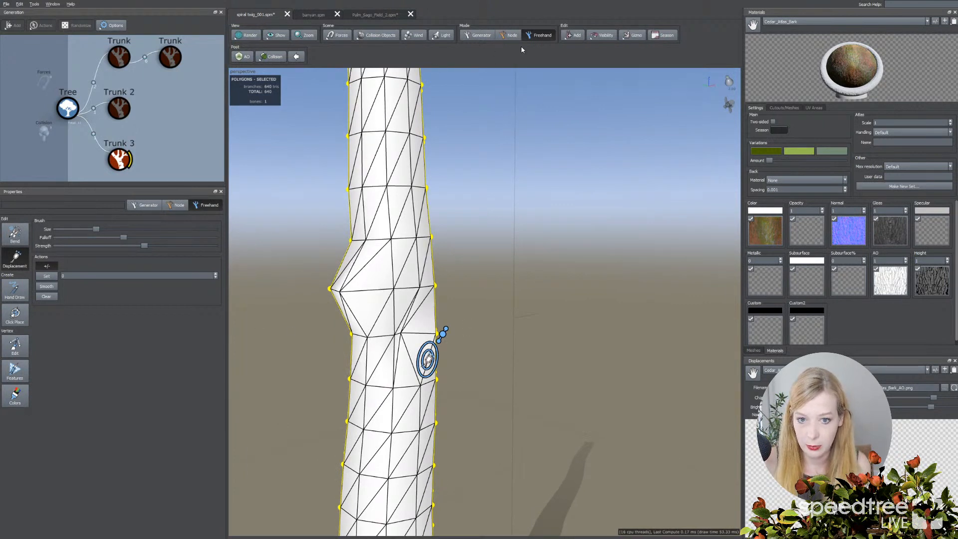
Experiment with denser length segments in the trunk generator's segment settings, and set the absolute length amount to 0
left_click(477, 35)
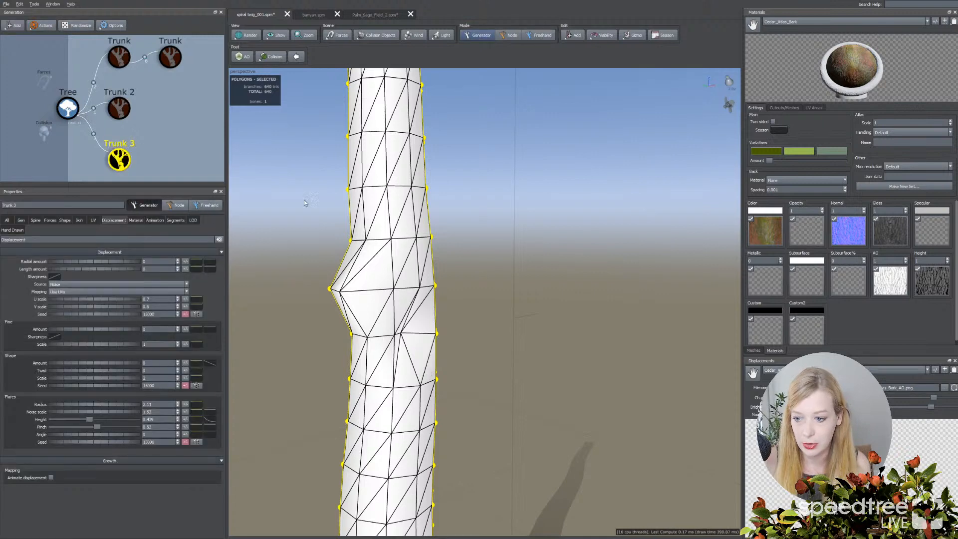
left_click(175, 220)
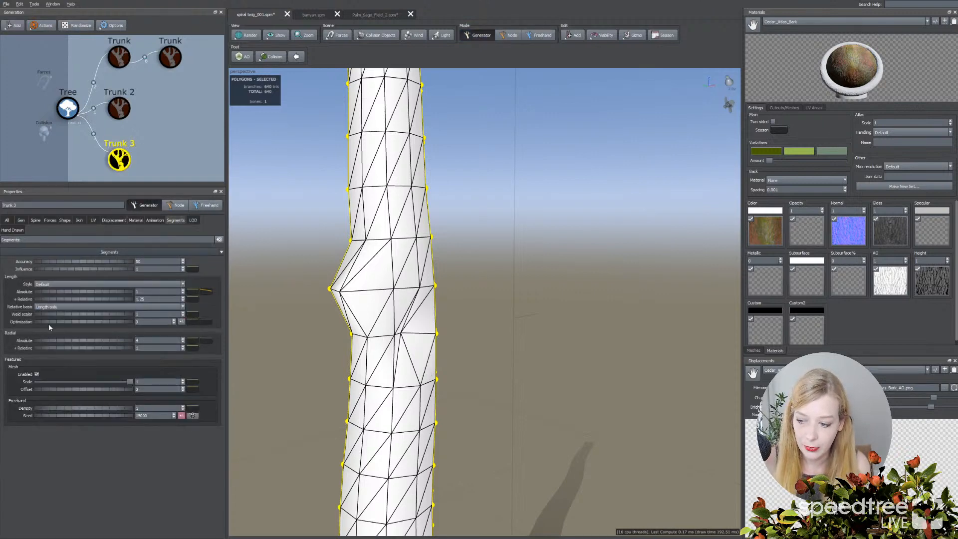
left_click_drag(66, 300, 244, 299)
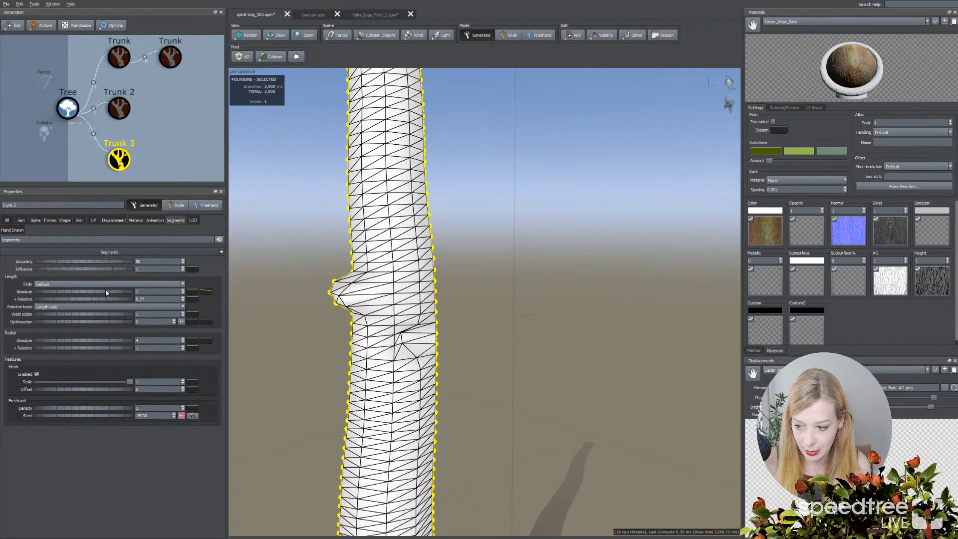
left_click_drag(107, 292, 625, 295)
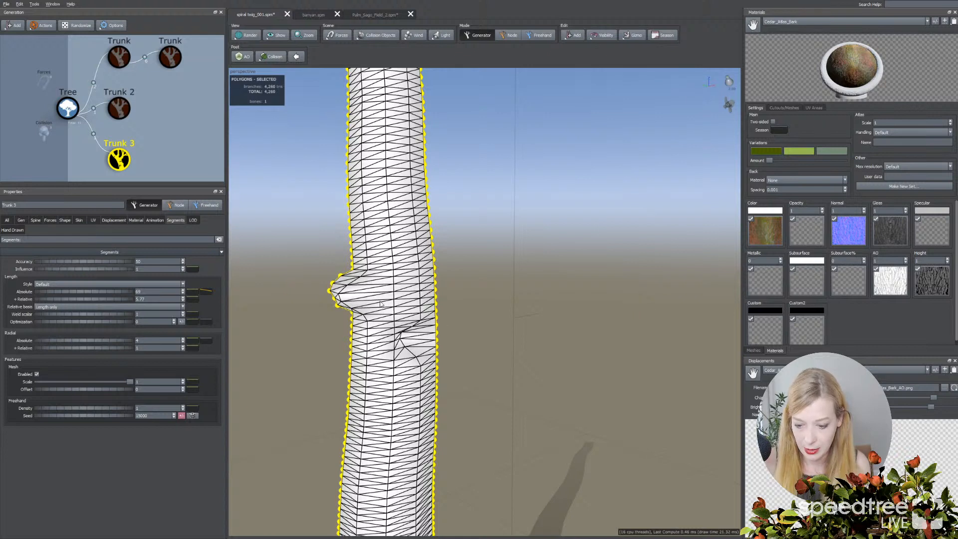
left_click(149, 293)
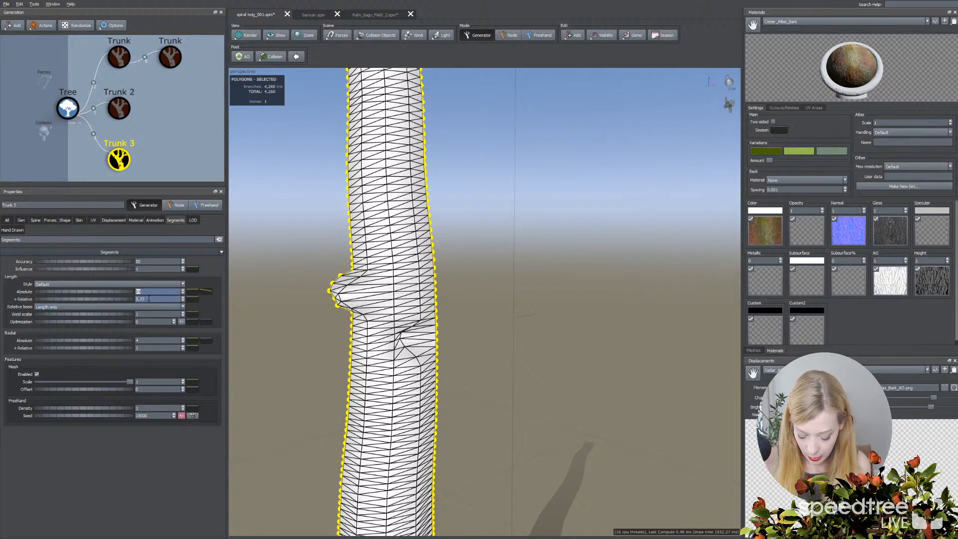
type("0")
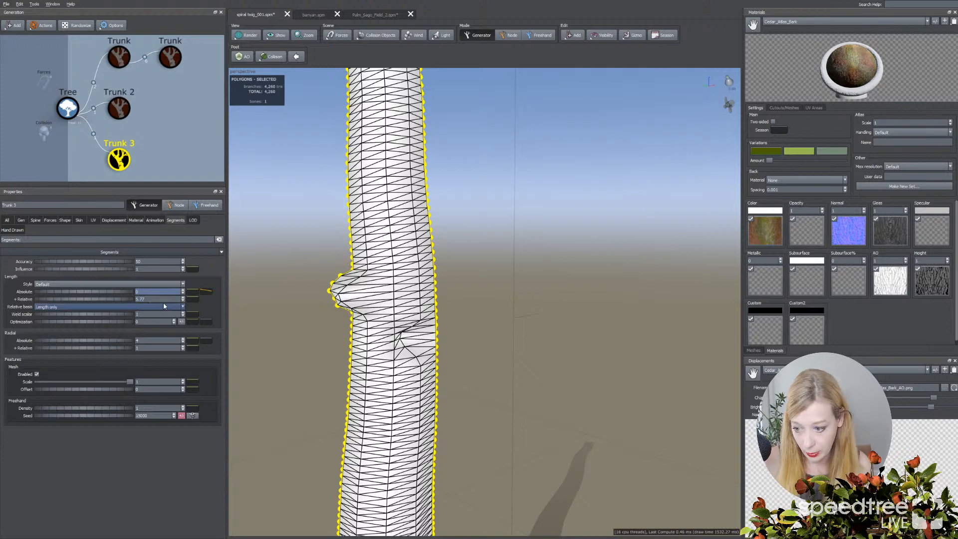
key("Tab")
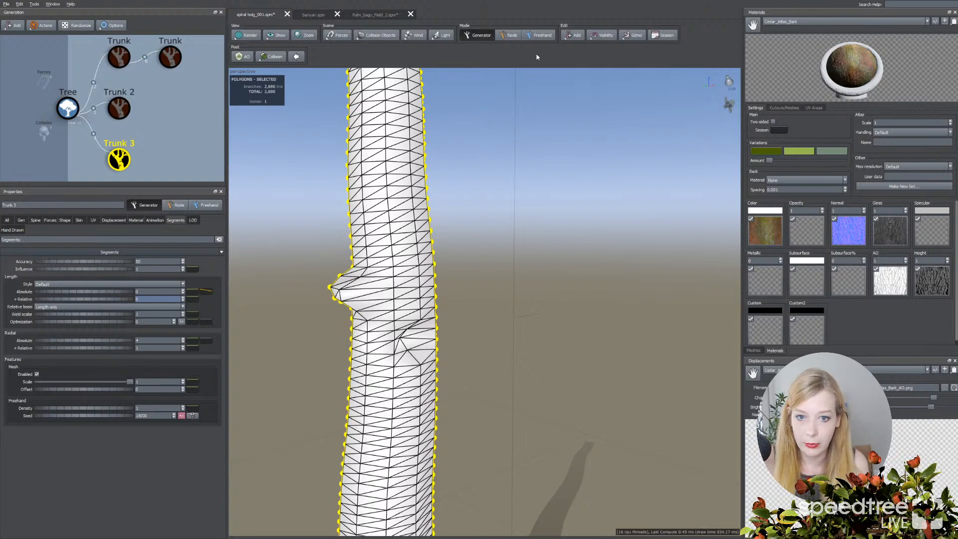
Set the trunk generator's relative length segments to 2 and check the resulting wireframe density
left_click(540, 36)
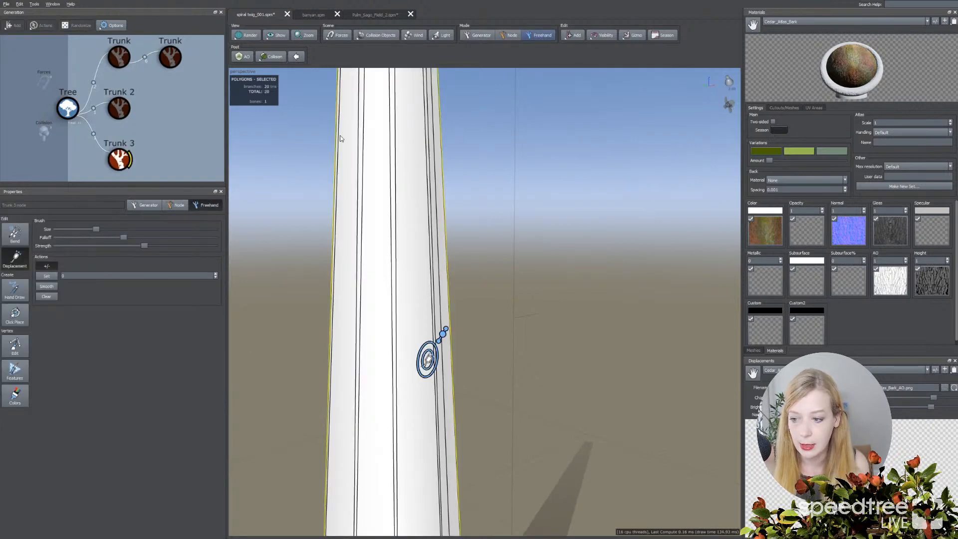
left_click(478, 35)
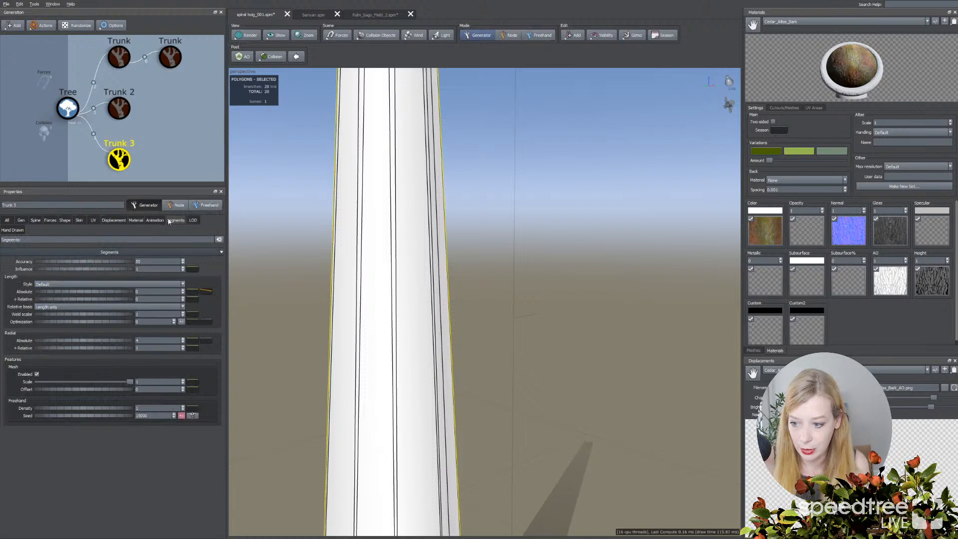
type("2")
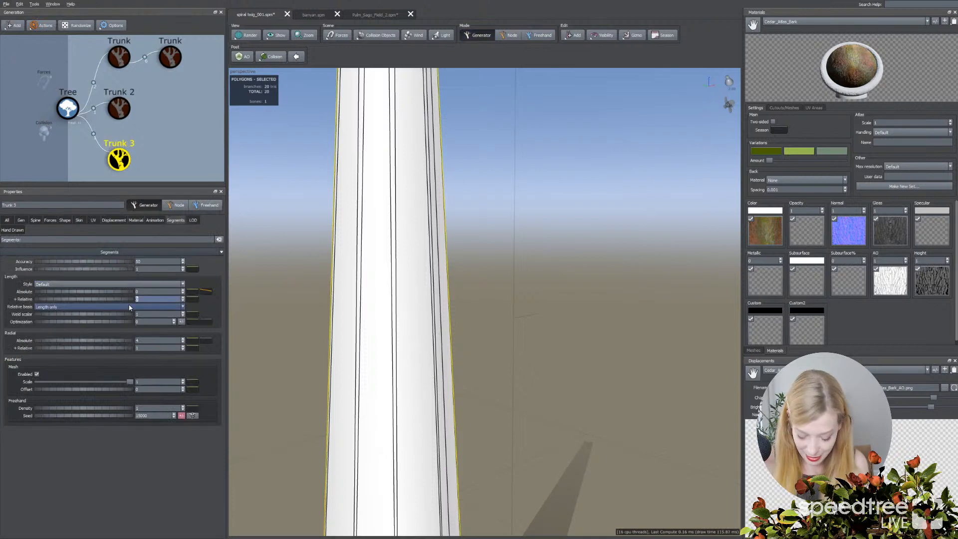
key("Return")
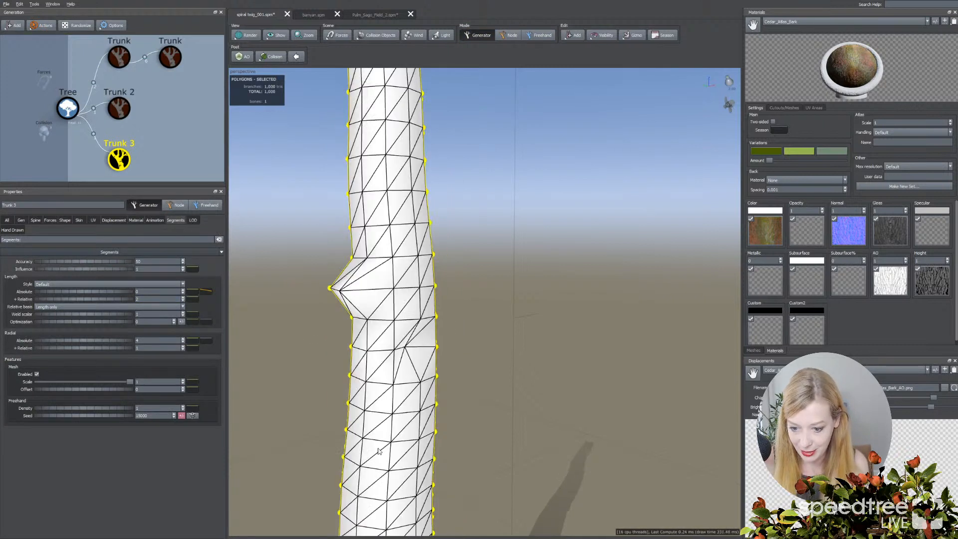
scroll(406, 383, "down", 3)
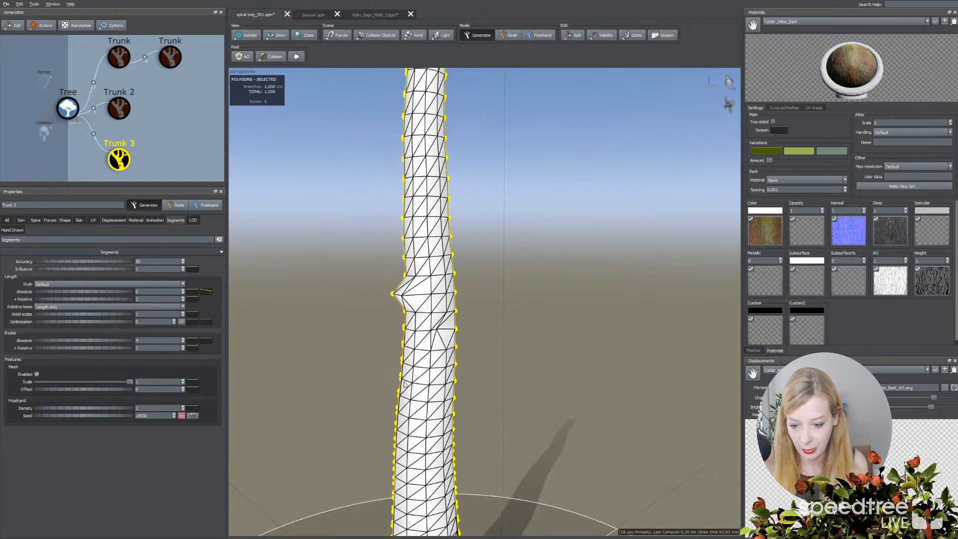
scroll(494, 106, "up", 2)
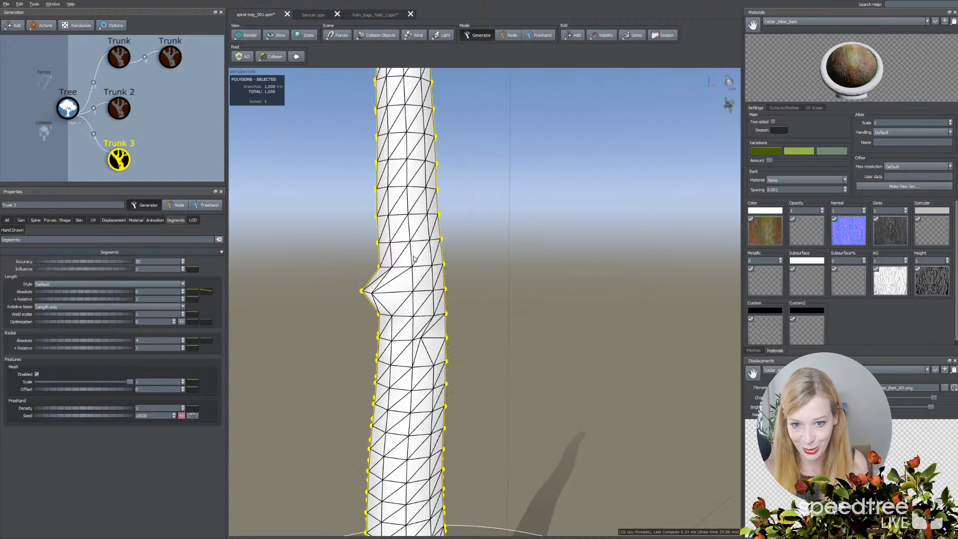
Return to Freehand mode and paint with the Features brush over the bulge to add local mesh detail
left_click(538, 35)
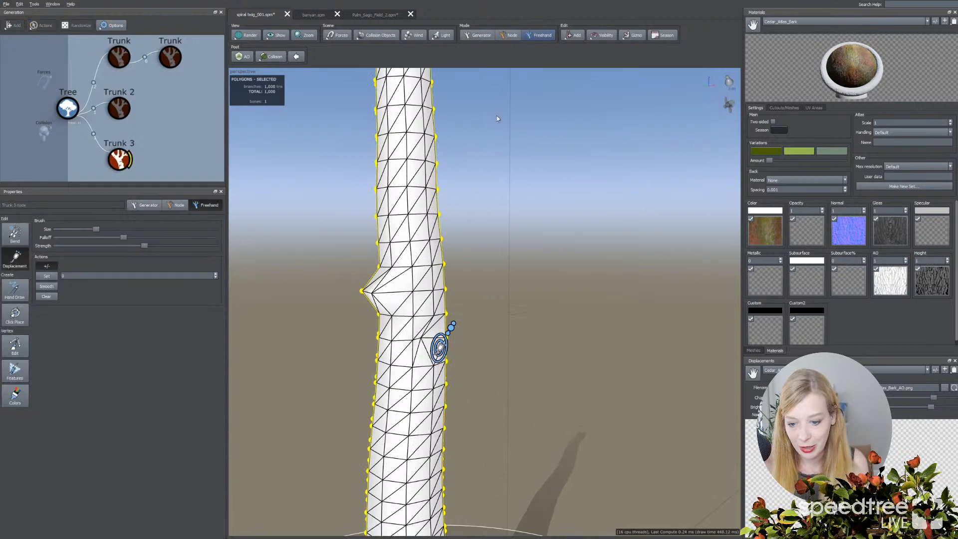
left_click_drag(320, 373, 329, 373)
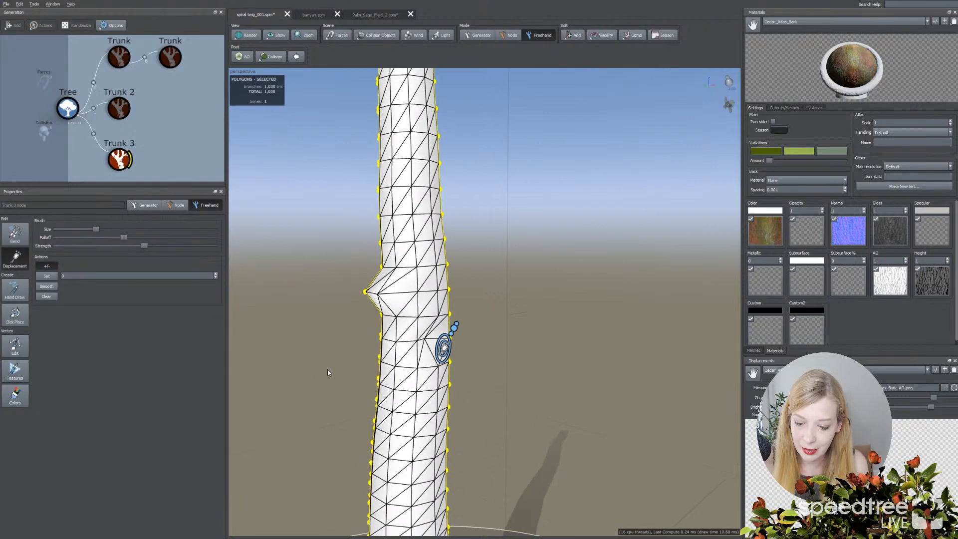
scroll(329, 374, "up", 3)
middle_click_drag(329, 373, 338, 376)
scroll(335, 374, "up", 2)
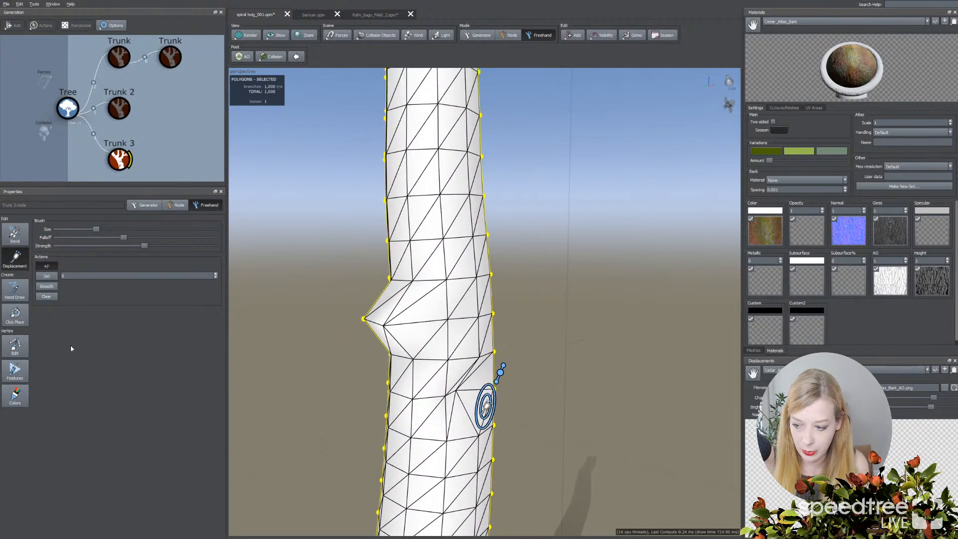
left_click(18, 377)
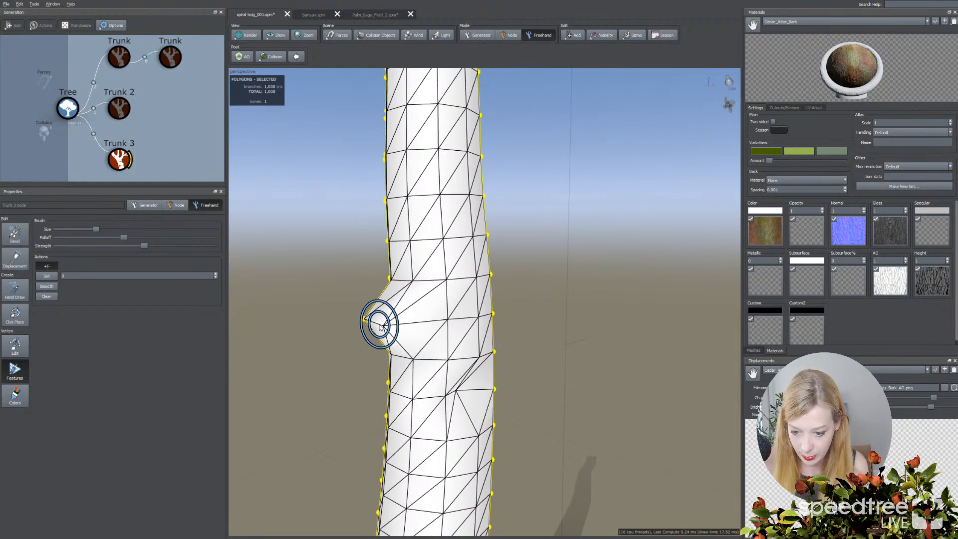
mouse_move(391, 324)
left_mouse_down()
mouse_move(397, 312)
mouse_move(396, 352)
mouse_move(396, 281)
mouse_move(382, 336)
left_mouse_up()
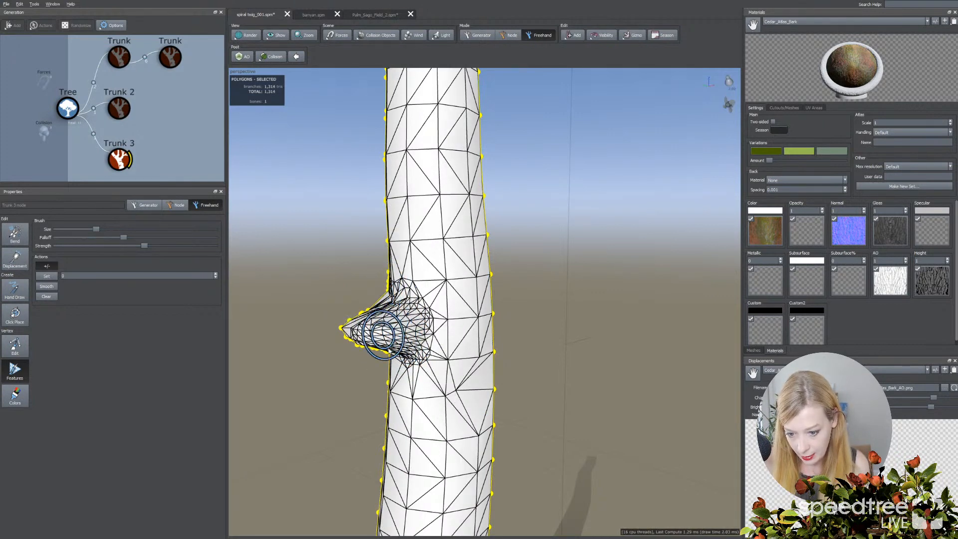
Paint more mesh features around the bulge's base and sides using a lower brush falloff
mouse_move(403, 373)
left_mouse_down()
mouse_move(348, 380)
mouse_move(394, 378)
left_mouse_up()
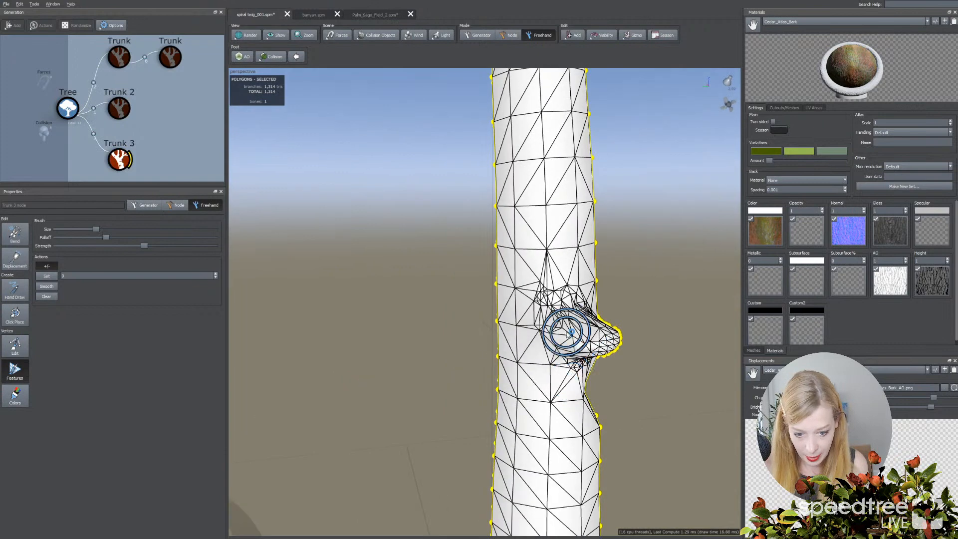
mouse_move(561, 334)
left_mouse_down()
mouse_move(541, 349)
mouse_move(547, 369)
mouse_move(558, 261)
mouse_move(597, 296)
mouse_move(609, 340)
left_mouse_up()
left_click_drag(625, 393, 579, 385)
mouse_move(426, 285)
left_mouse_down()
mouse_move(443, 349)
mouse_move(420, 365)
left_mouse_up()
right_click_drag(430, 371, 482, 374)
mouse_move(428, 315)
left_mouse_down()
mouse_move(405, 312)
mouse_move(440, 315)
left_mouse_up()
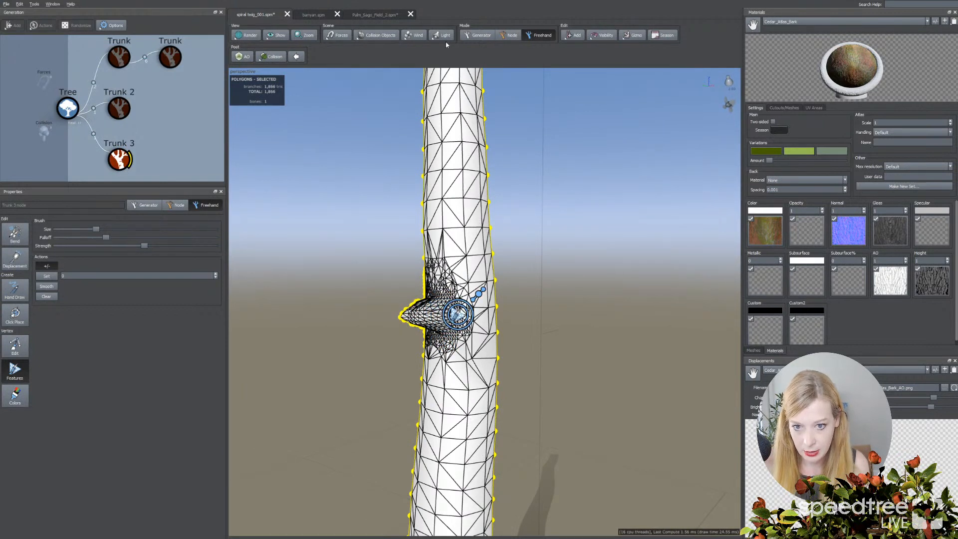
Raise the absolute radial segments of the trunk generator to 17
left_click(472, 35)
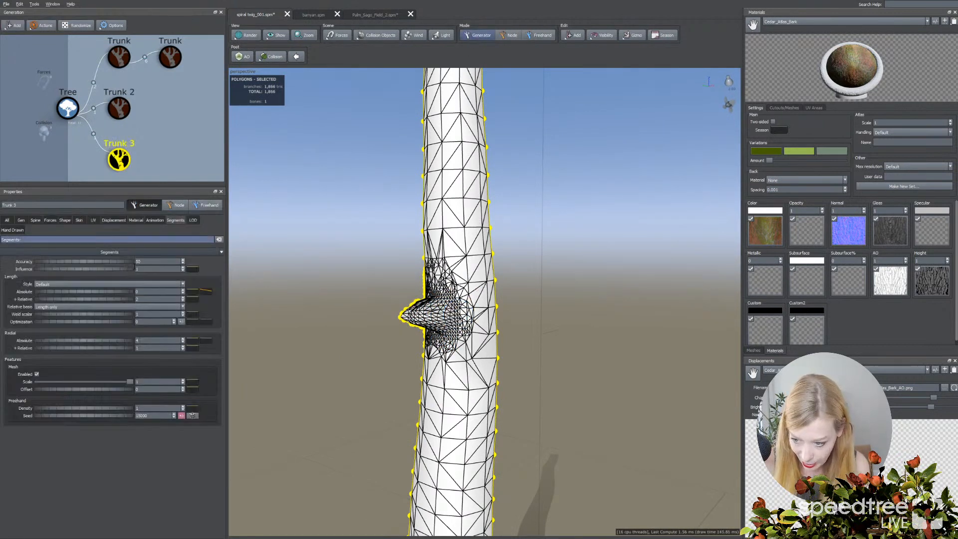
left_click_drag(75, 345, 2, 357)
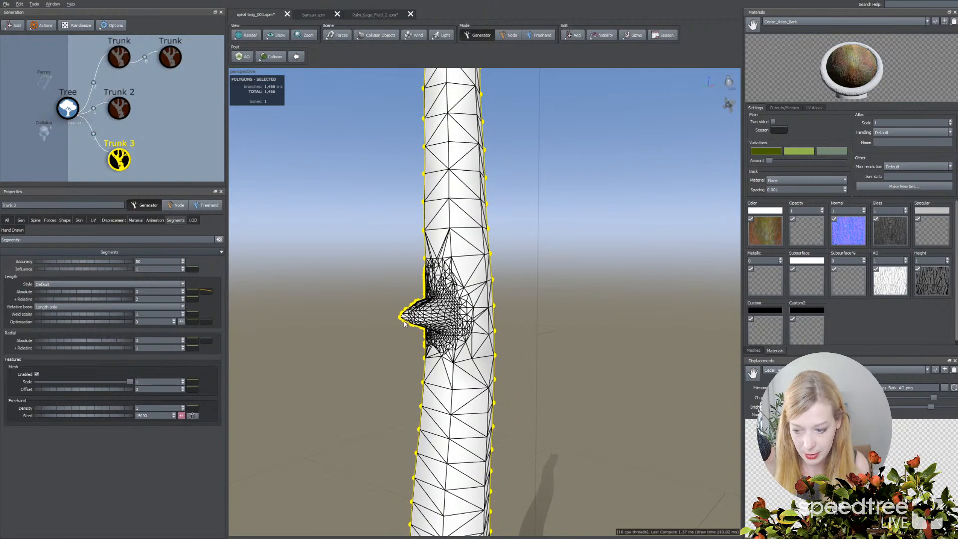
left_click_drag(70, 343, 189, 345)
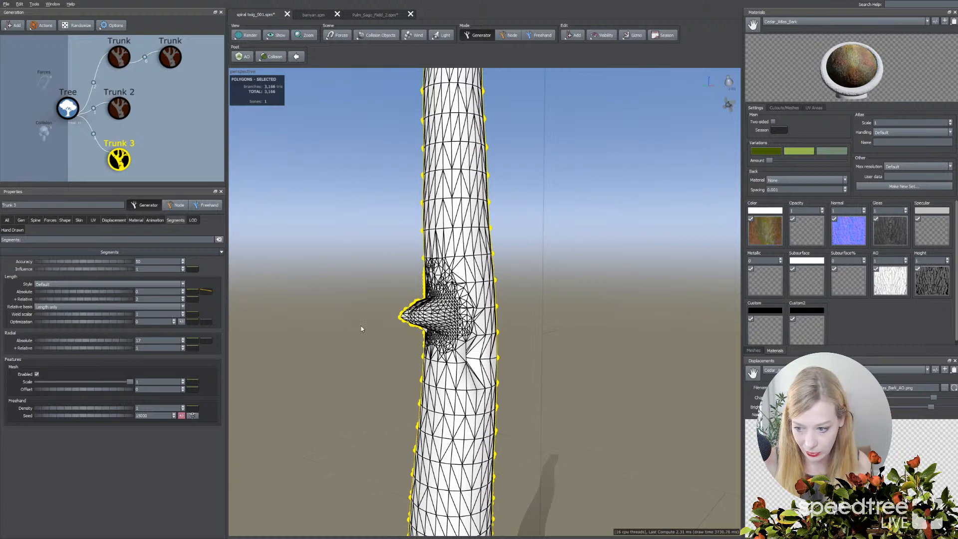
left_click(80, 221)
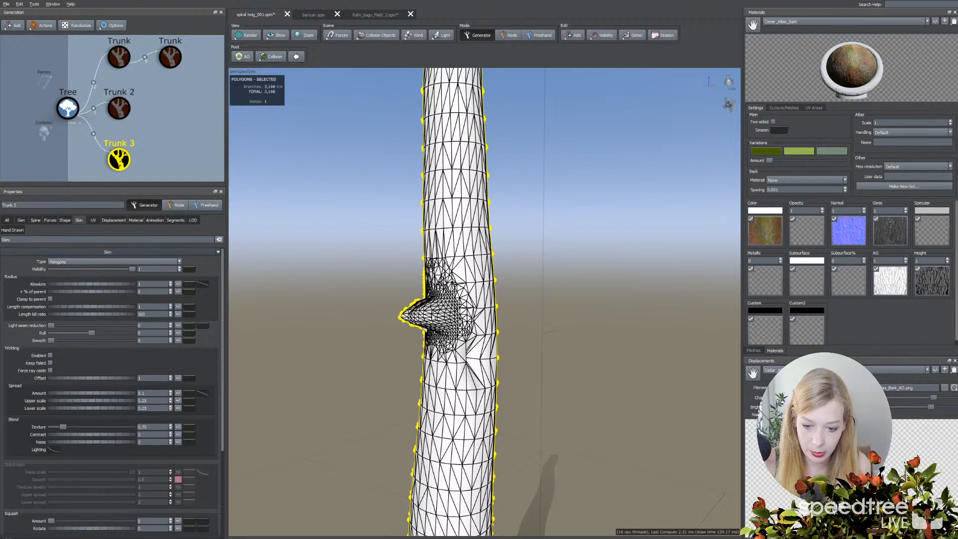
Switch the viewport back to Standard rendering and inspect the textured spike on the trunk from several angles
left_click(246, 35)
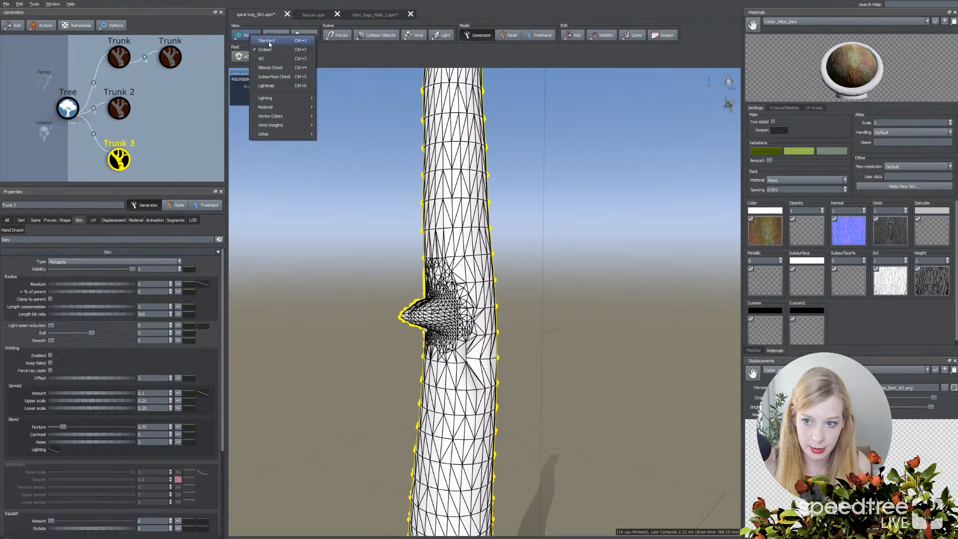
left_click(298, 43)
mouse_move(397, 289)
left_mouse_down()
mouse_move(344, 290)
mouse_move(396, 289)
left_mouse_up()
scroll(354, 314, "up", 5)
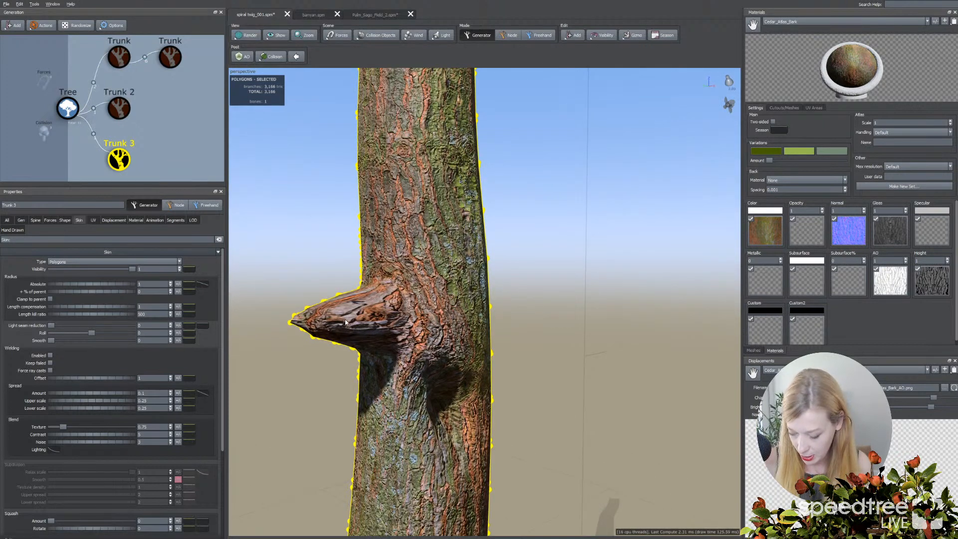
left_click_drag(334, 360, 307, 358)
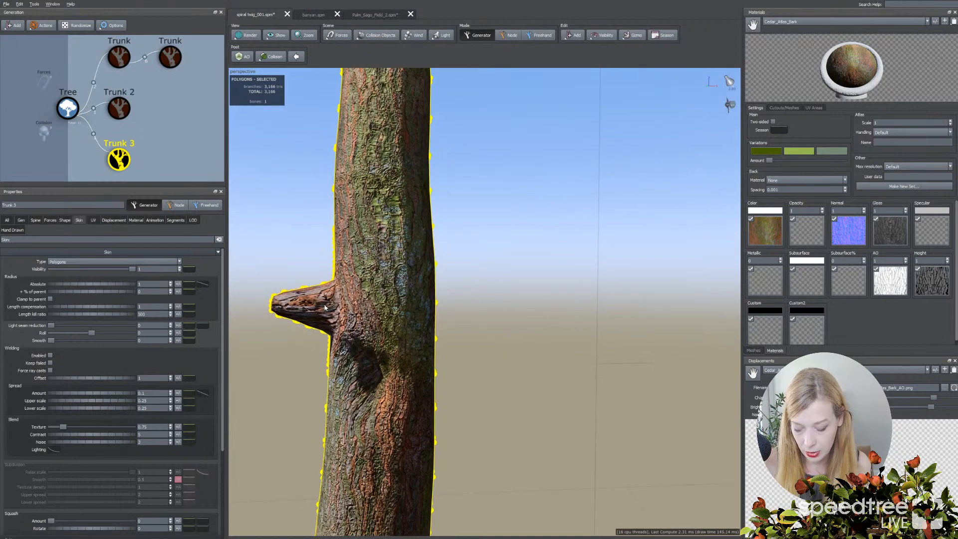
left_click_drag(317, 325, 333, 355)
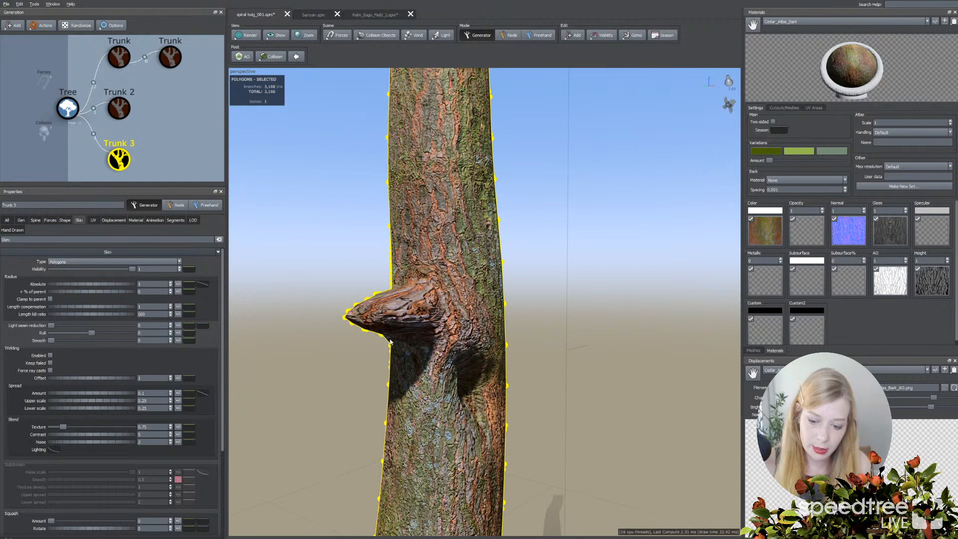
Smooth the trunk's pointed spike down into a rounded bulge with the freehand Displacement brush's Smooth action
left_click(538, 35)
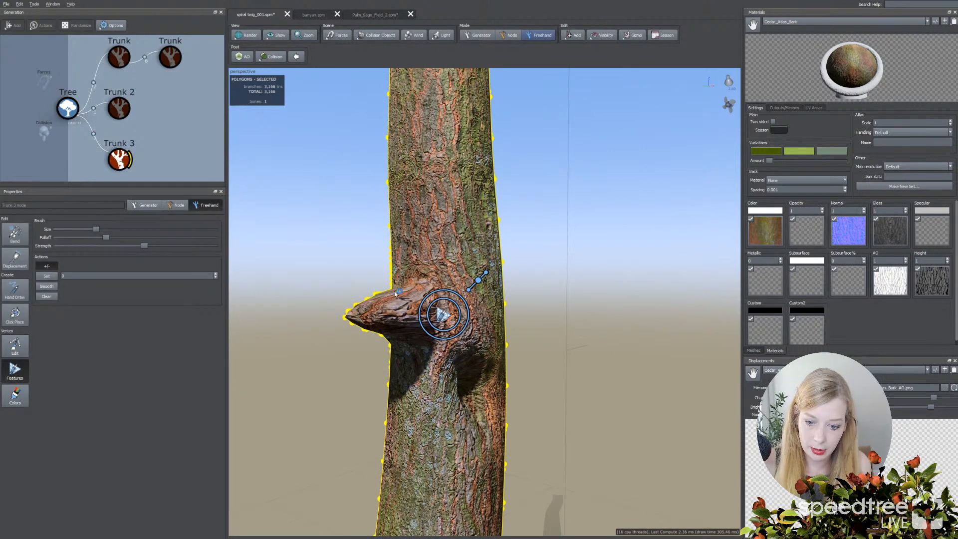
left_click(47, 286)
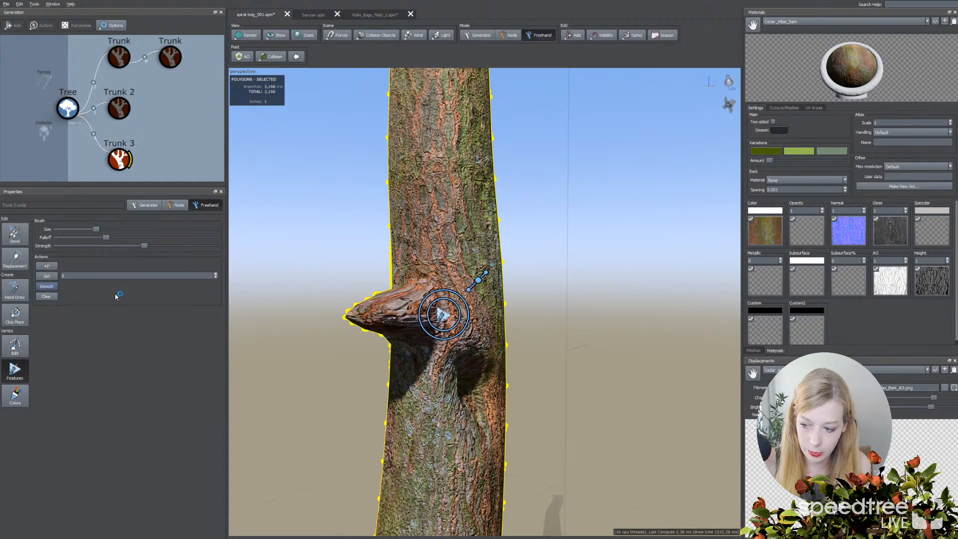
mouse_move(381, 317)
left_mouse_down()
mouse_move(387, 301)
mouse_move(357, 310)
mouse_move(381, 325)
mouse_move(378, 302)
mouse_move(382, 331)
mouse_move(392, 320)
mouse_move(345, 313)
mouse_move(358, 315)
left_mouse_up()
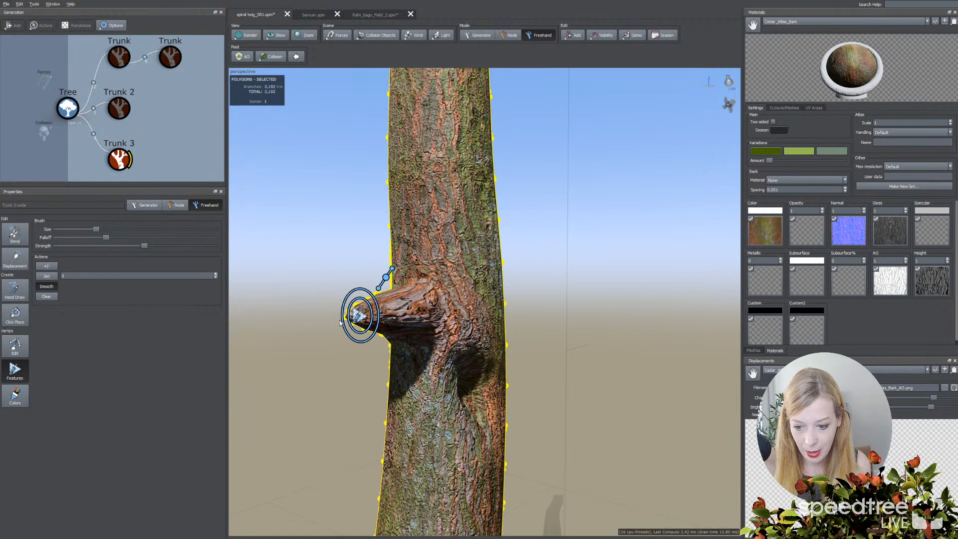
left_click_drag(248, 304, 265, 305)
left_click(15, 259)
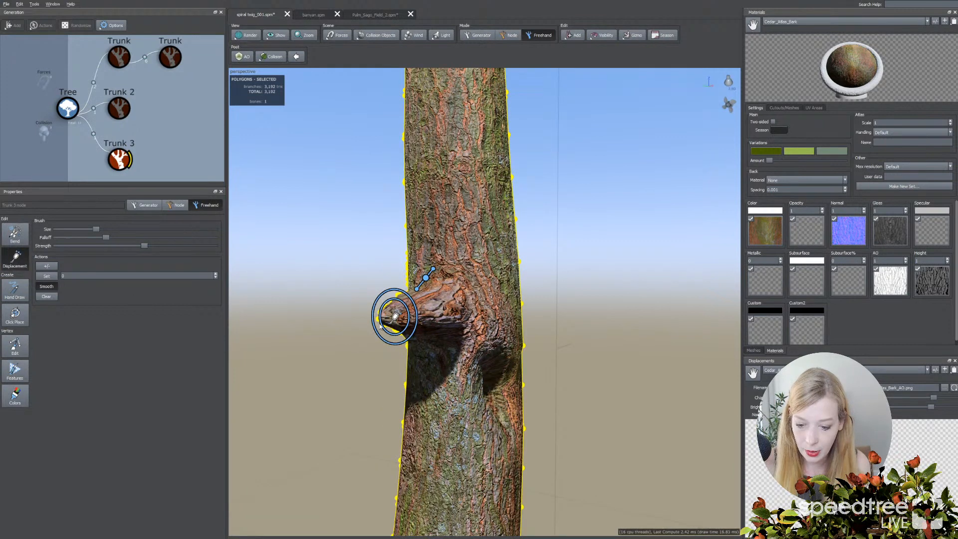
mouse_move(374, 336)
left_mouse_down()
mouse_move(391, 306)
mouse_move(393, 332)
mouse_move(408, 287)
mouse_move(440, 295)
left_mouse_up()
left_click(50, 289)
left_click_drag(589, 307, 498, 318)
mouse_move(340, 325)
left_mouse_down()
mouse_move(378, 325)
mouse_move(372, 352)
mouse_move(373, 319)
mouse_move(357, 292)
mouse_move(336, 282)
mouse_move(338, 316)
mouse_move(362, 359)
mouse_move(351, 349)
left_mouse_up()
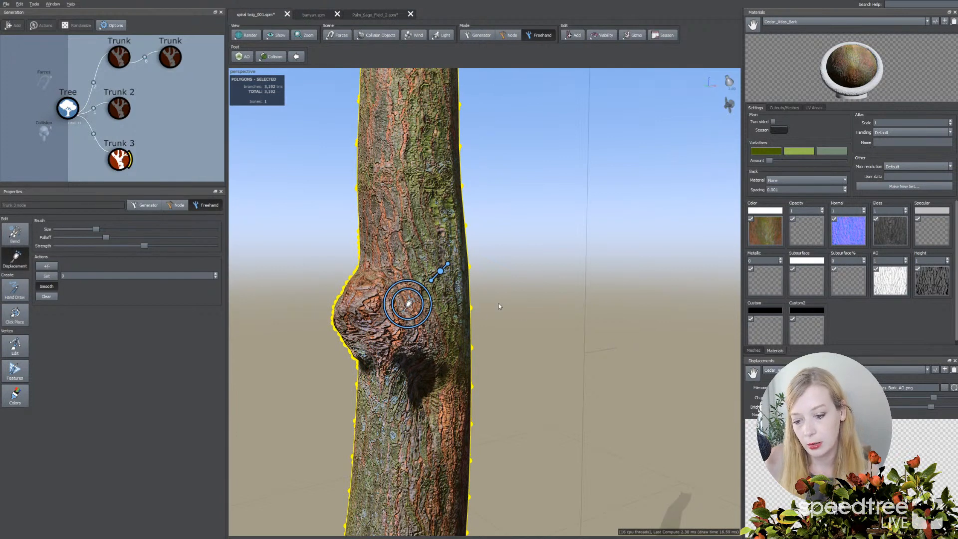
Set the trunk generator's UV mapping to a relative U of 0 and an absolute U of 2
left_click(471, 36)
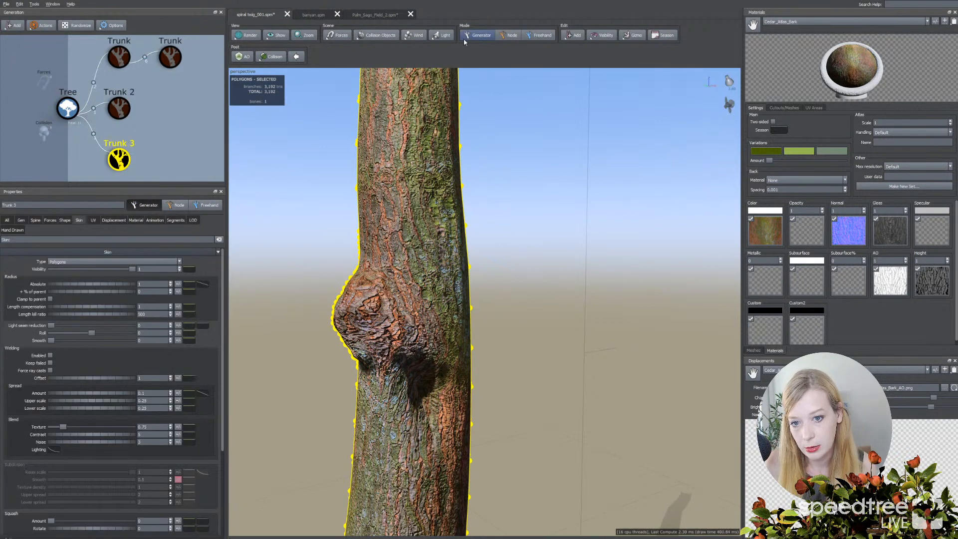
left_click(93, 220)
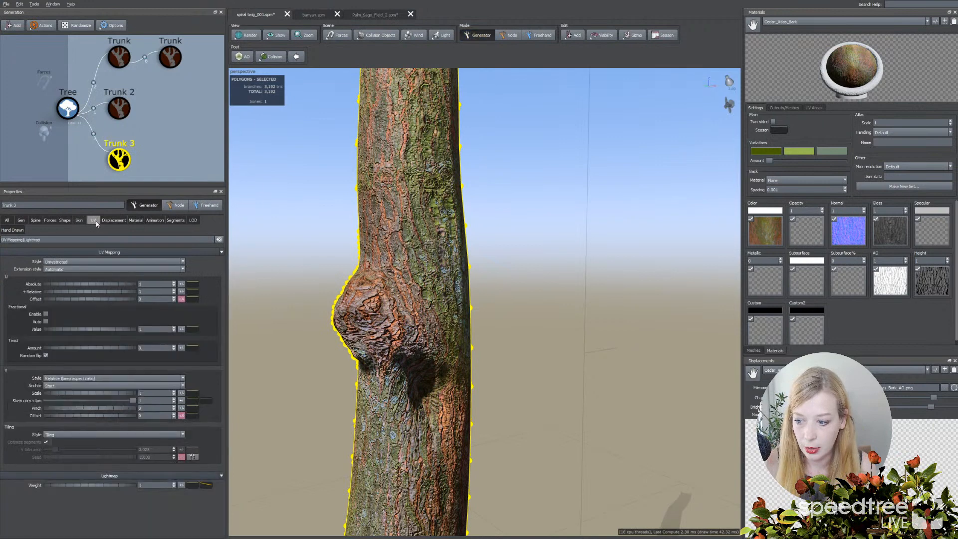
left_click(146, 292)
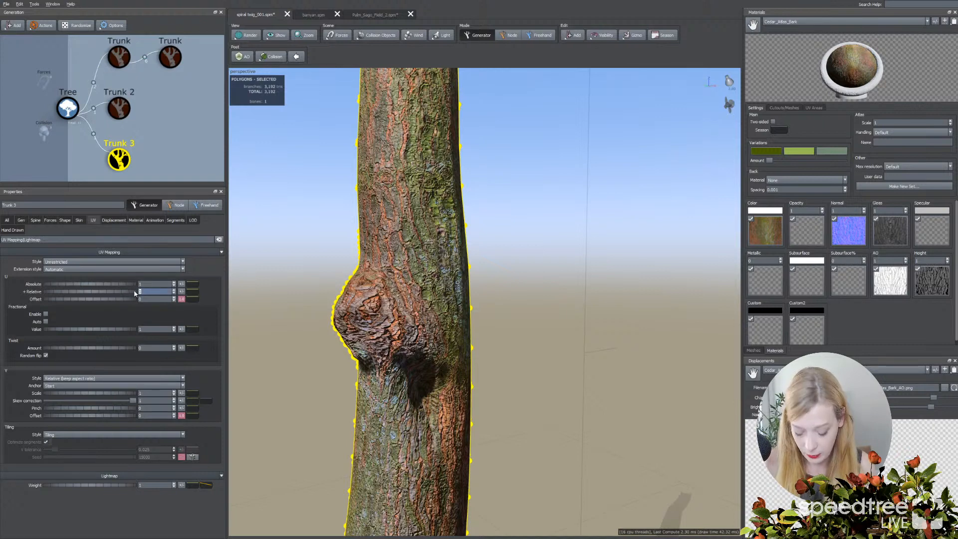
key("Return")
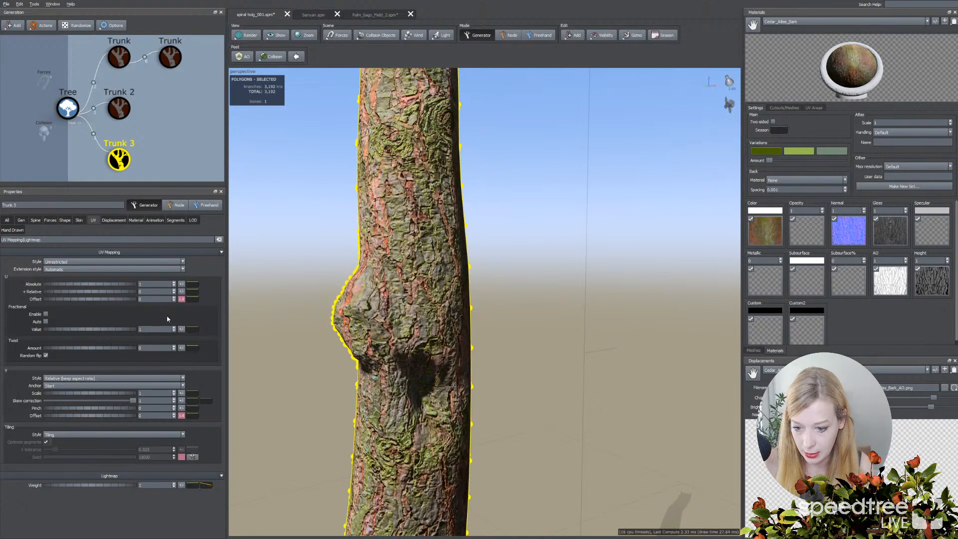
left_click_drag(155, 292, 121, 283)
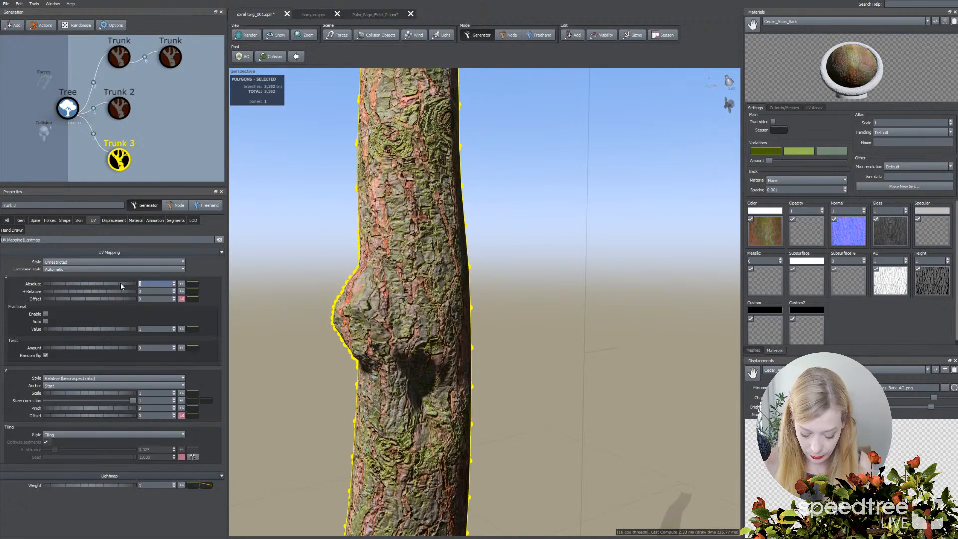
type("2")
key("Return")
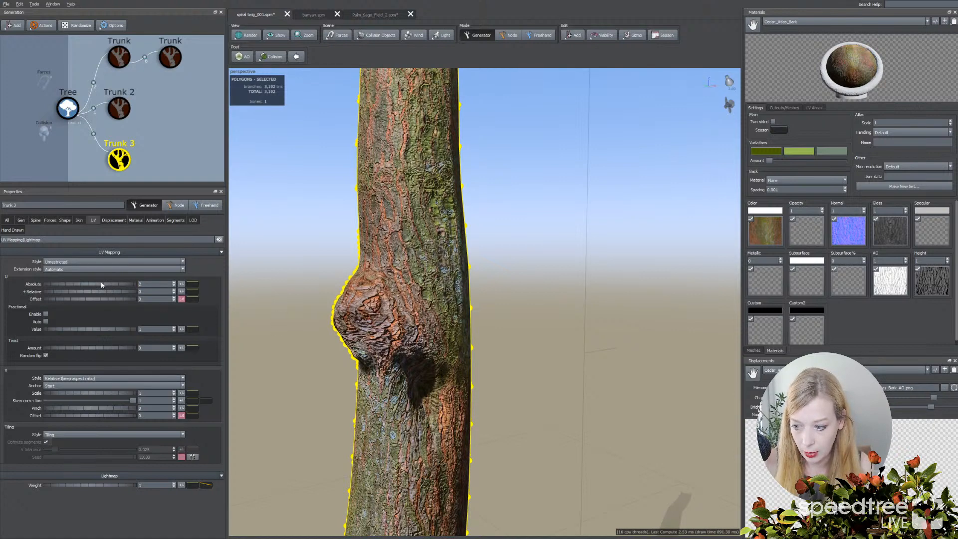
Try an absolute U of 4 for the trunk's UV mapping, and restore it to 2
left_click_drag(100, 285, 118, 283)
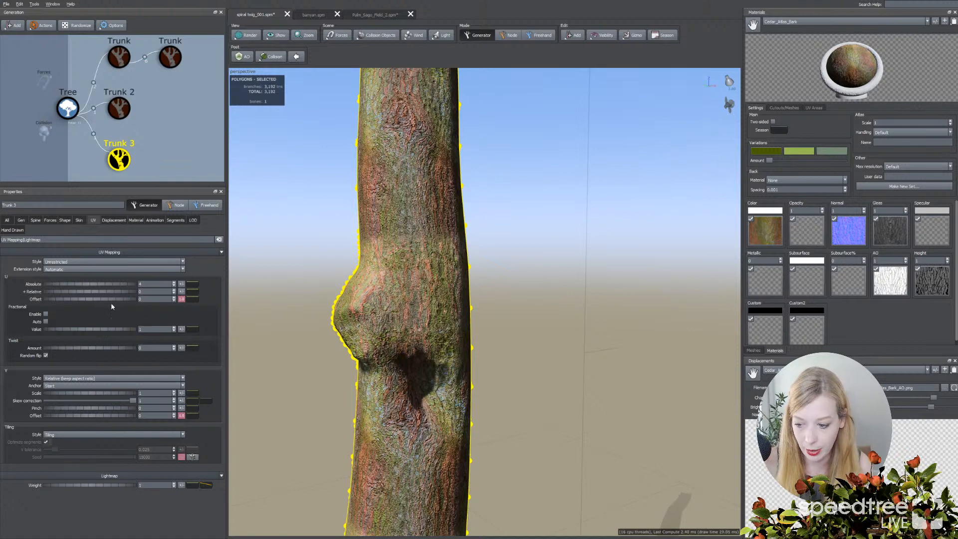
left_click(144, 283)
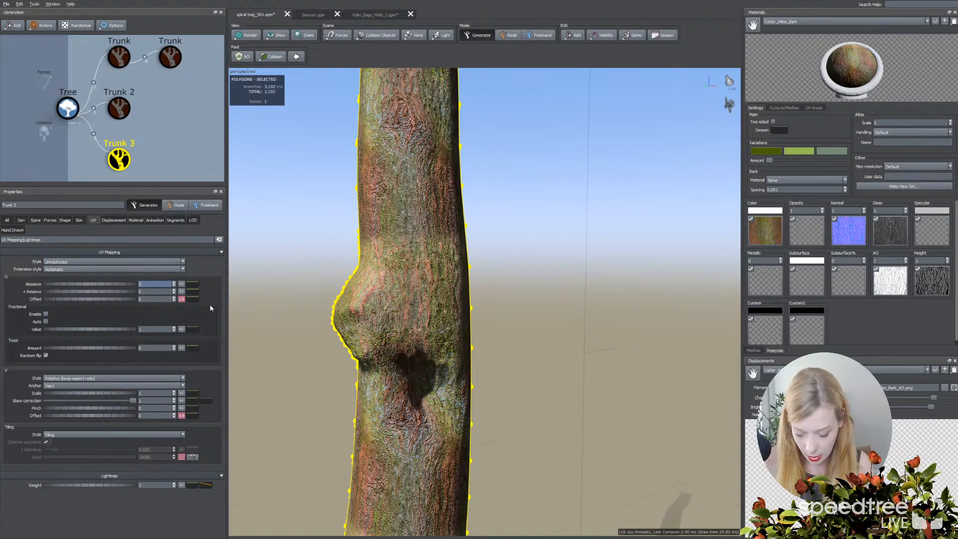
type("2")
key("Return")
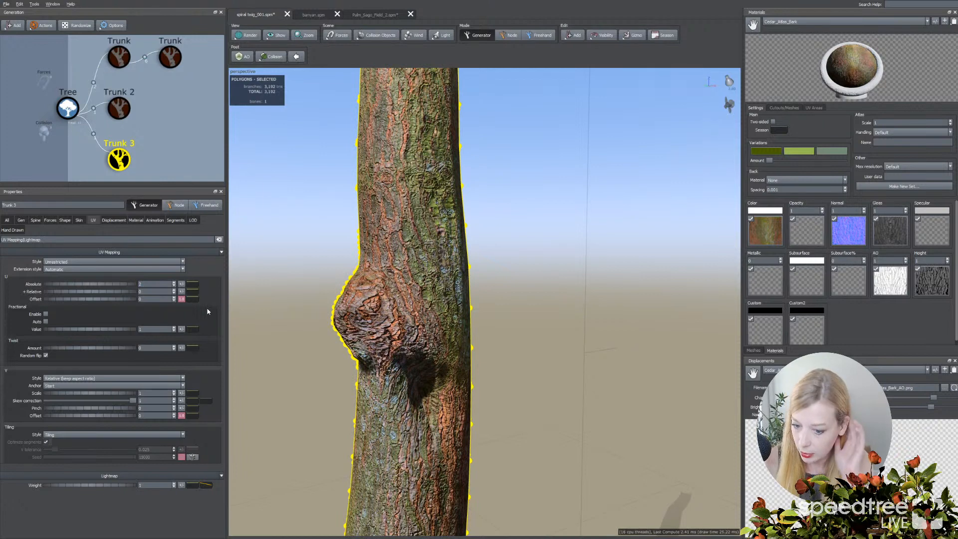
Set the absolute U of the trunk's UV mapping to 3
left_click(144, 283)
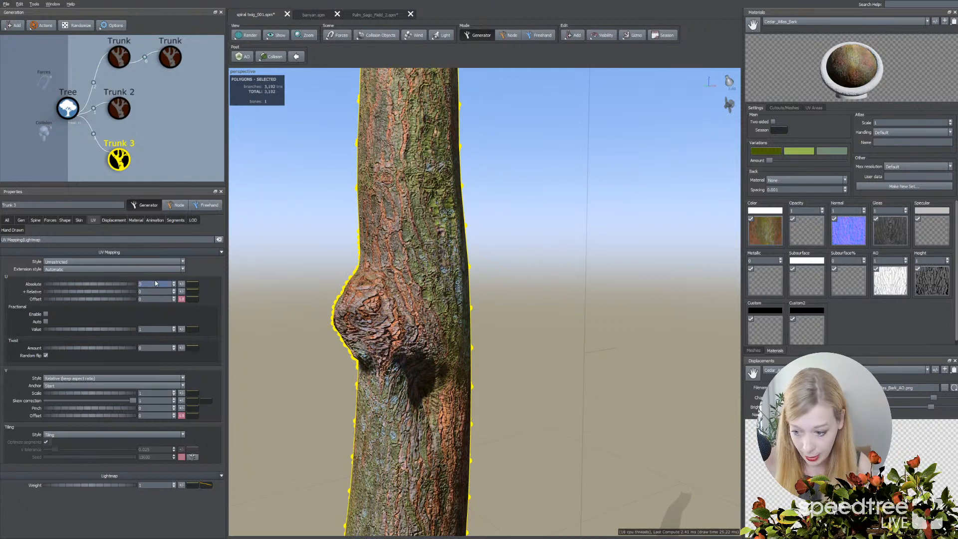
type("3")
left_click(150, 329)
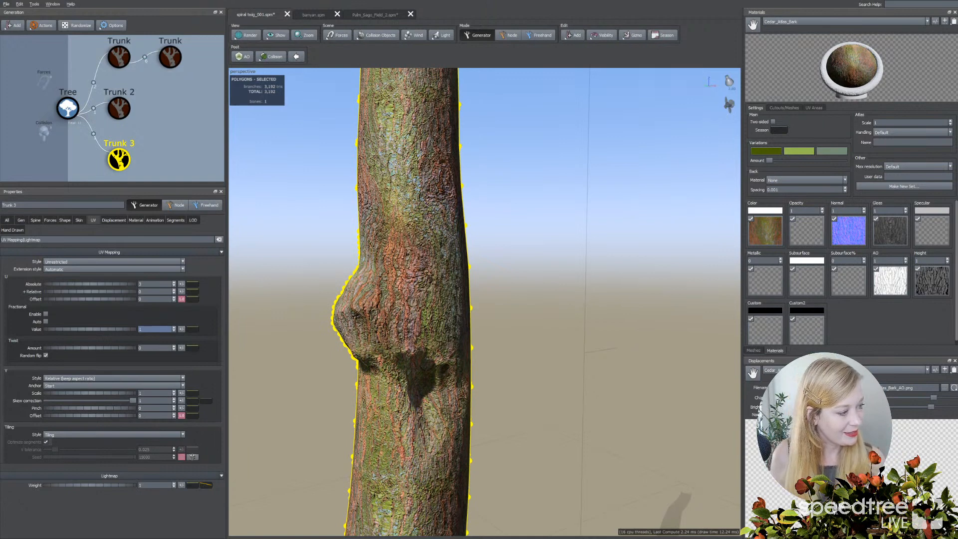
key("Return")
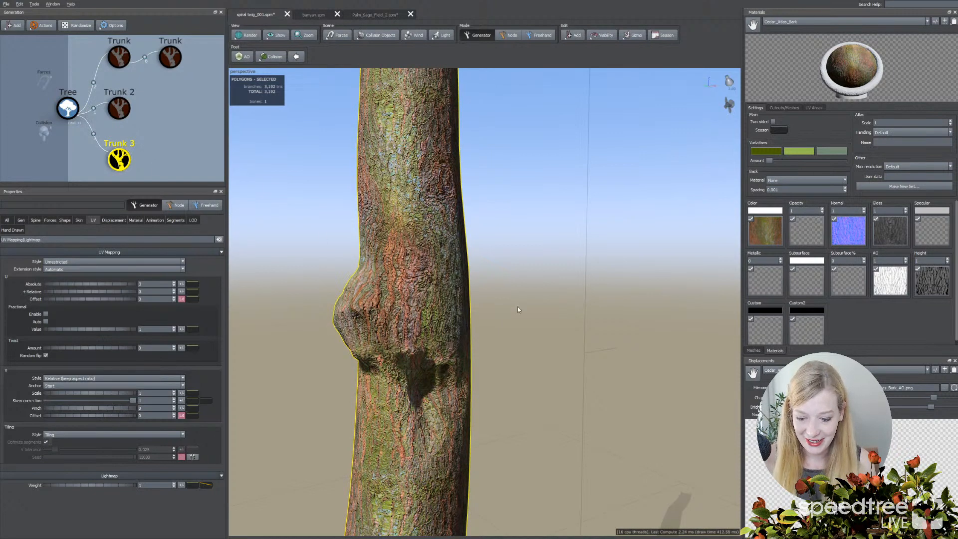
Smooth the creased surface of the bulge in Freehand mode, using a smaller Displacement brush with higher falloff
left_click_drag(518, 308, 531, 288)
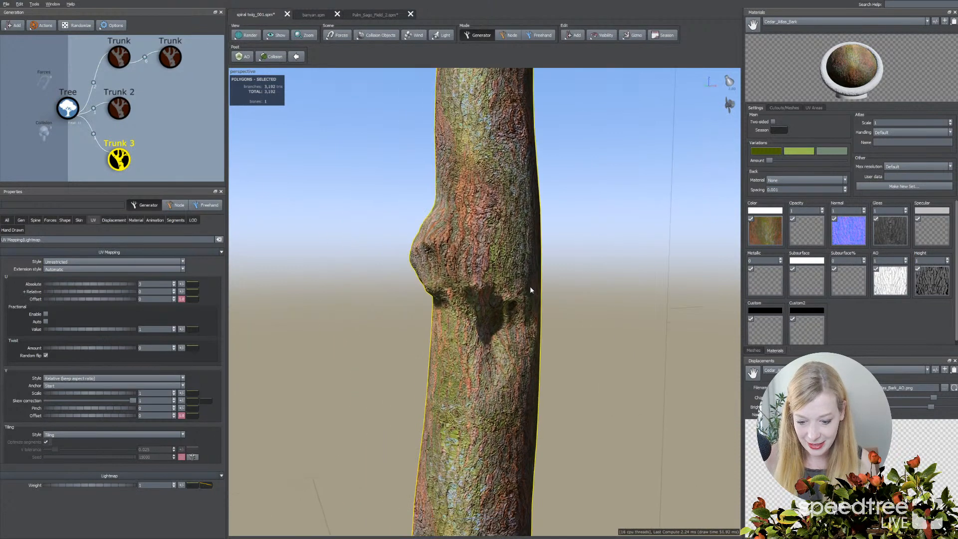
left_click(539, 35)
mouse_move(355, 220)
left_mouse_down()
mouse_move(372, 259)
mouse_move(408, 256)
mouse_move(421, 298)
mouse_move(509, 302)
mouse_move(434, 254)
left_mouse_up()
left_click_drag(451, 323, 510, 264)
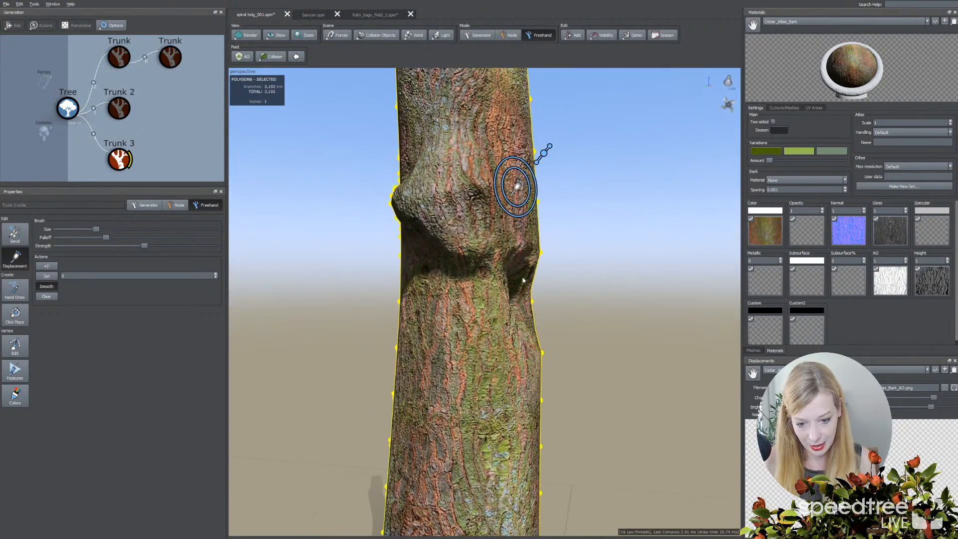
mouse_move(514, 346)
left_mouse_down()
mouse_move(459, 349)
mouse_move(406, 259)
left_mouse_up()
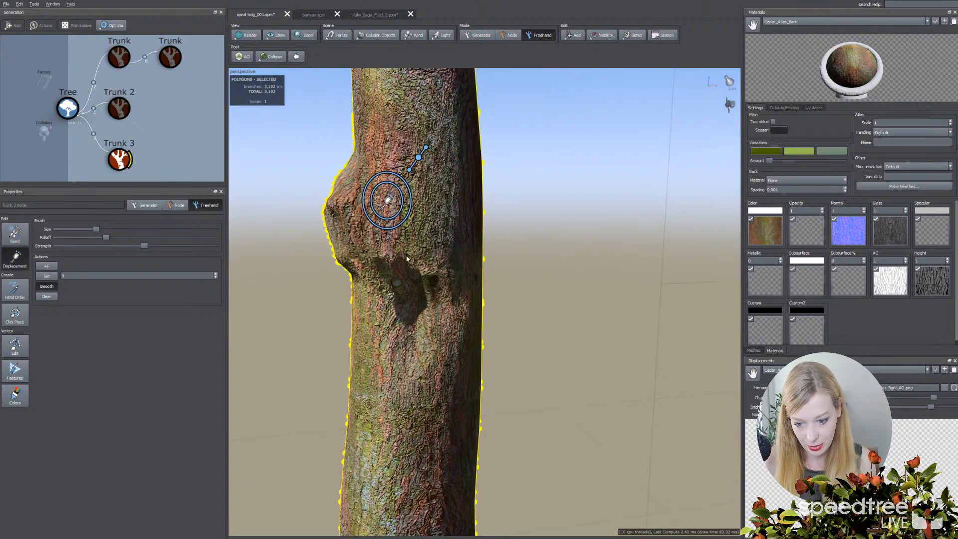
left_click_drag(408, 302, 445, 314)
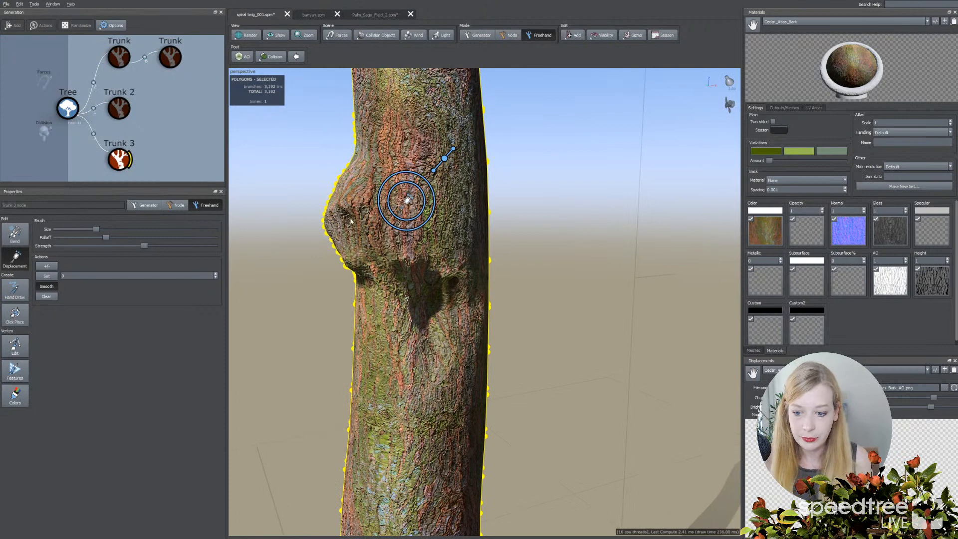
mouse_move(417, 237)
left_mouse_down()
mouse_move(421, 220)
mouse_move(443, 209)
mouse_move(399, 247)
left_mouse_up()
scroll(399, 248, "up", 3)
middle_click_drag(399, 247, 405, 261)
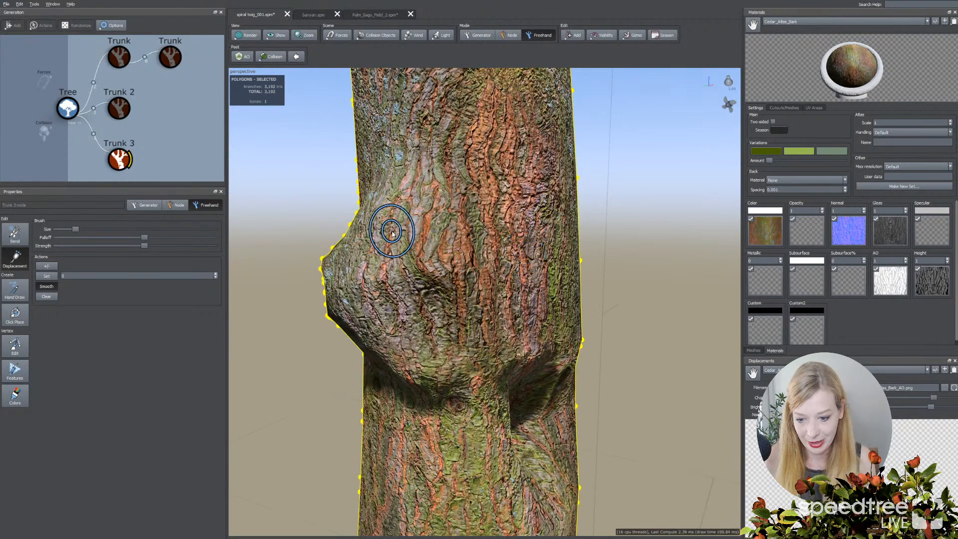
mouse_move(428, 260)
left_mouse_down()
mouse_move(428, 178)
mouse_move(419, 193)
mouse_move(442, 290)
mouse_move(427, 375)
mouse_move(379, 364)
mouse_move(406, 381)
mouse_move(380, 354)
mouse_move(428, 348)
mouse_move(391, 349)
mouse_move(398, 339)
mouse_move(368, 319)
mouse_move(367, 297)
mouse_move(434, 274)
mouse_move(391, 241)
mouse_move(359, 324)
mouse_move(402, 301)
left_mouse_up()
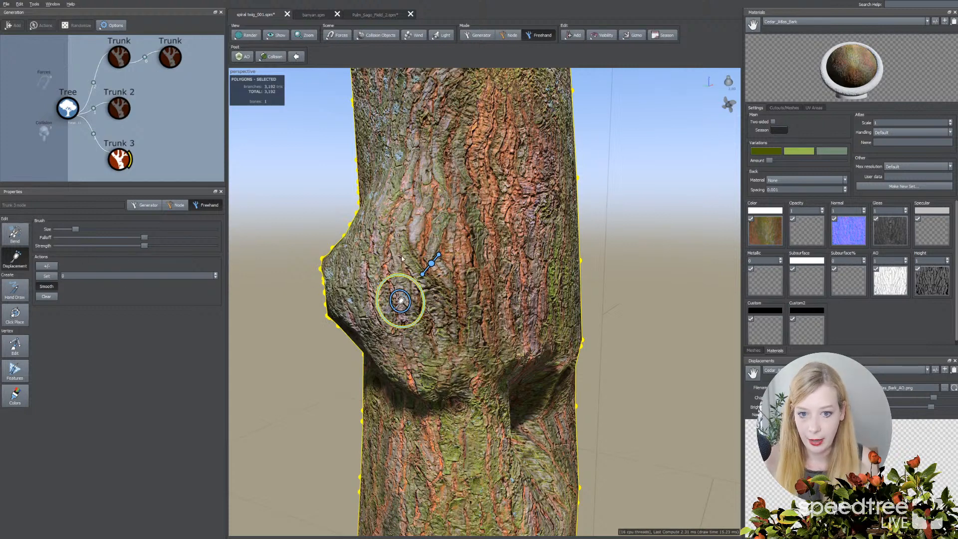
Display the trunk as a wireframe mesh and raise the freehand feature density in its segments settings
left_click(243, 36)
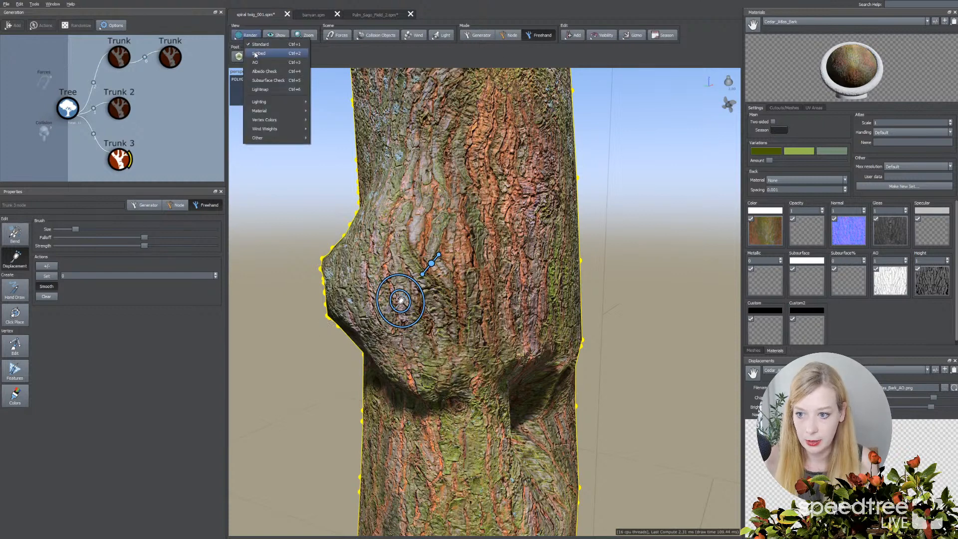
left_click(258, 73)
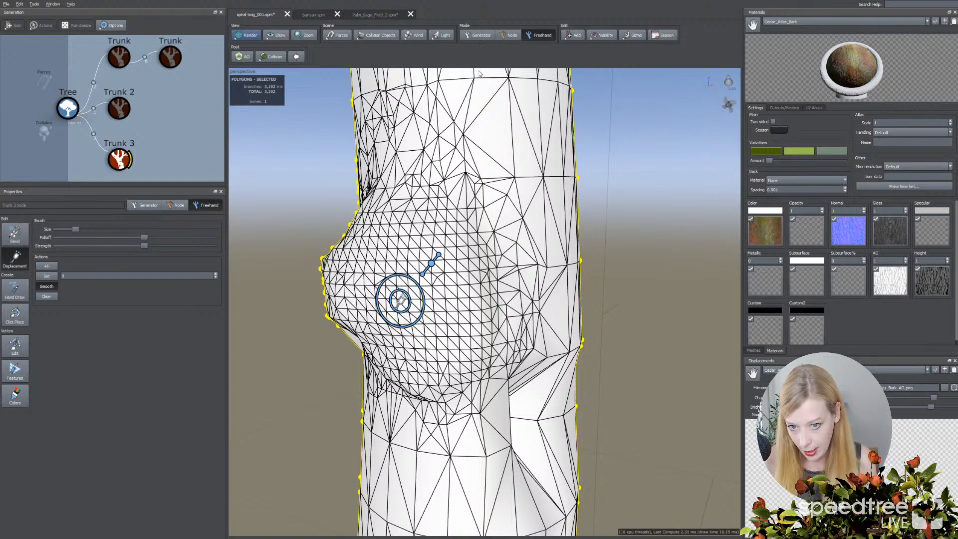
left_click(479, 35)
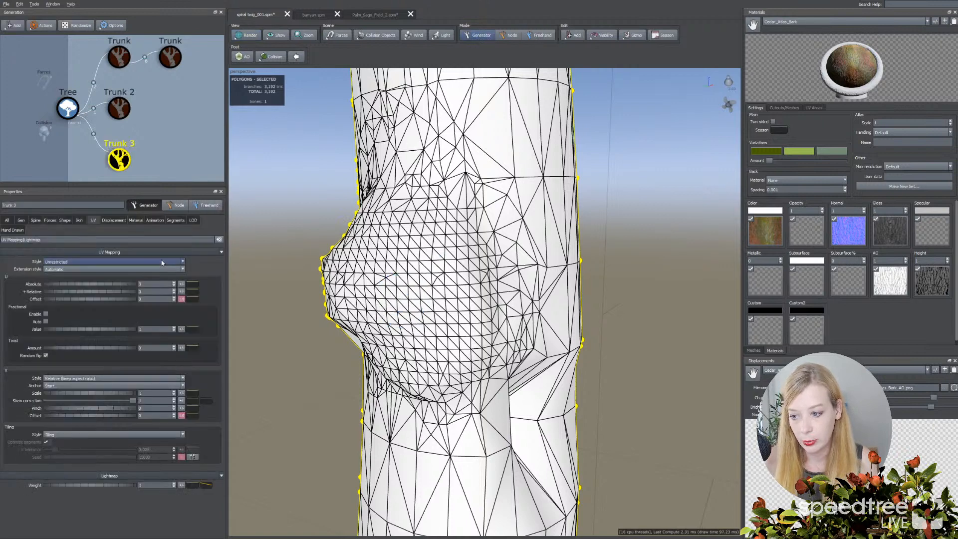
left_click(175, 220)
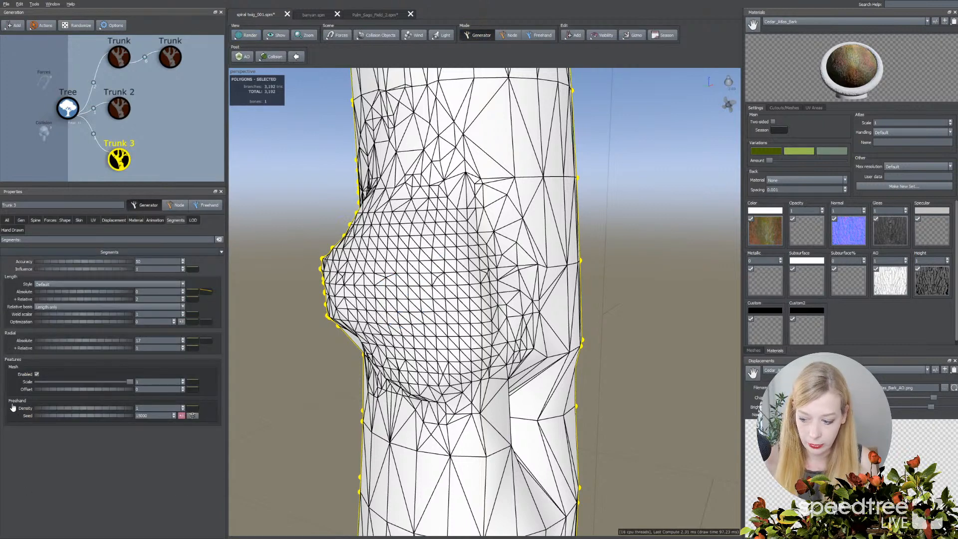
left_click_drag(13, 407, 118, 410)
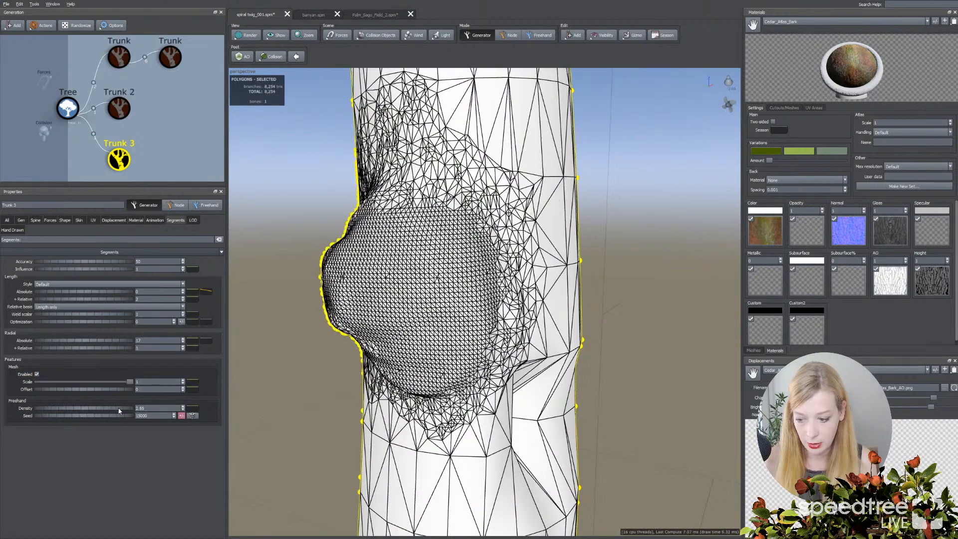
Check the freehand density's parent curve and raise the density further to about 4.9
left_click(192, 408)
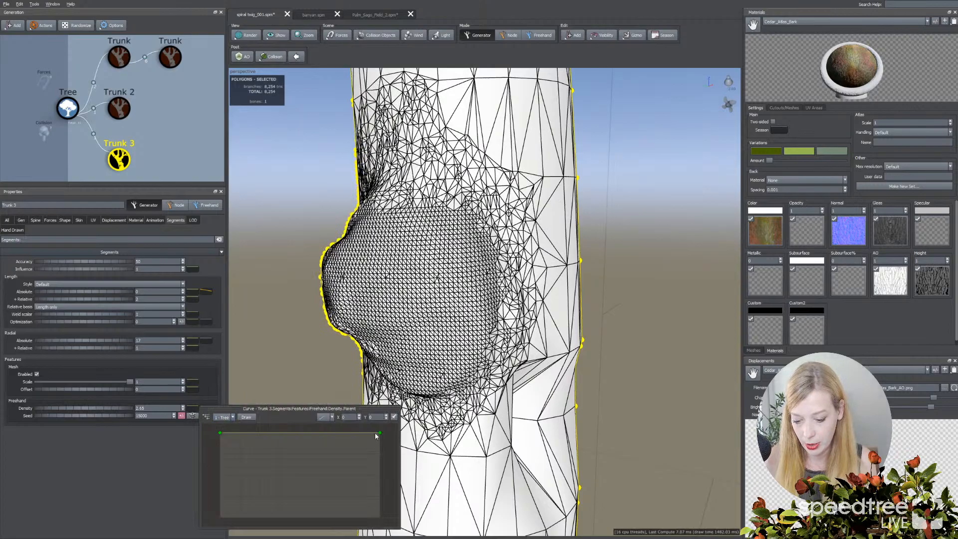
left_click_drag(377, 435, 218, 437)
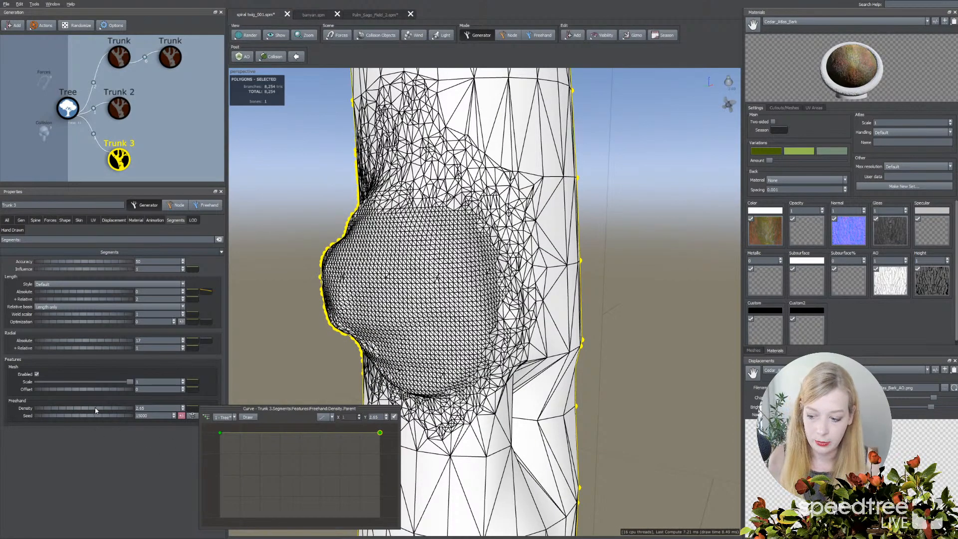
left_click_drag(97, 410, 252, 406)
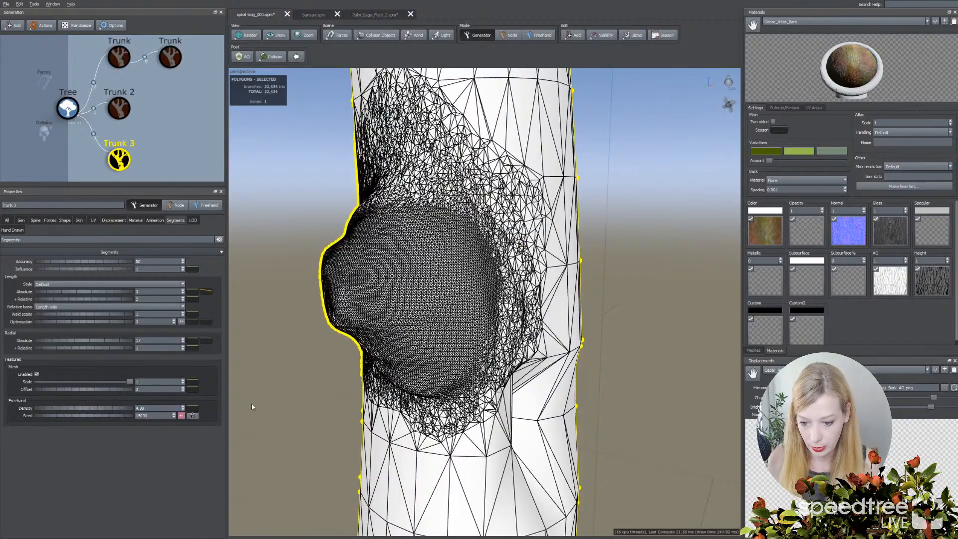
scroll(272, 411, "up", 2)
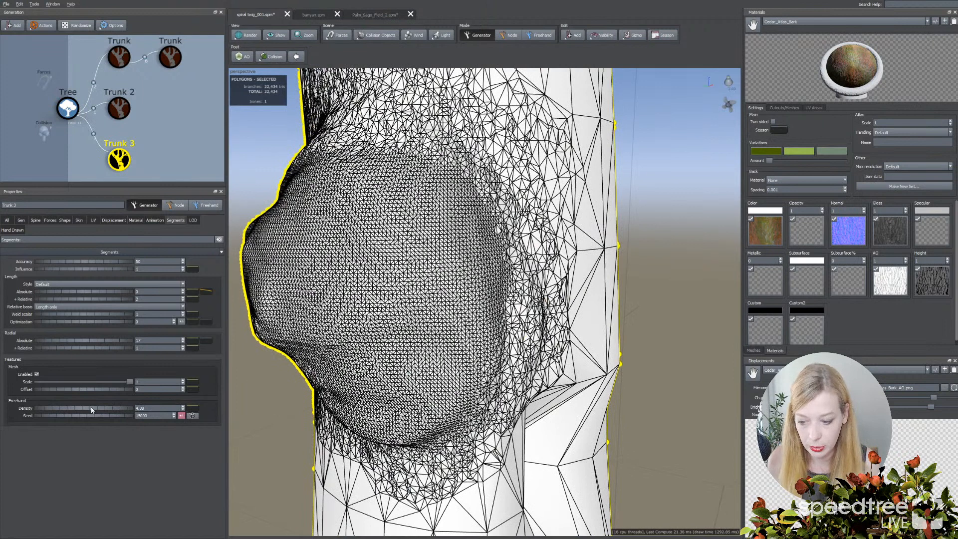
Smooth the bulge in Freehand mode and adjust the Displacement brush to lower falloff, near-maximum strength and a larger size
left_click(538, 35)
key("b")
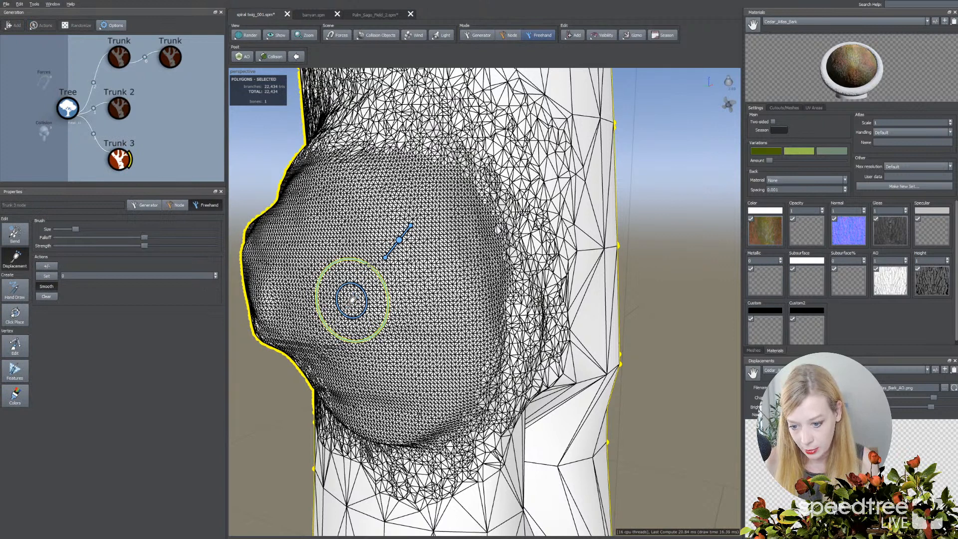
mouse_move(356, 293)
left_mouse_down()
mouse_move(402, 267)
mouse_move(386, 260)
mouse_move(393, 251)
left_mouse_up()
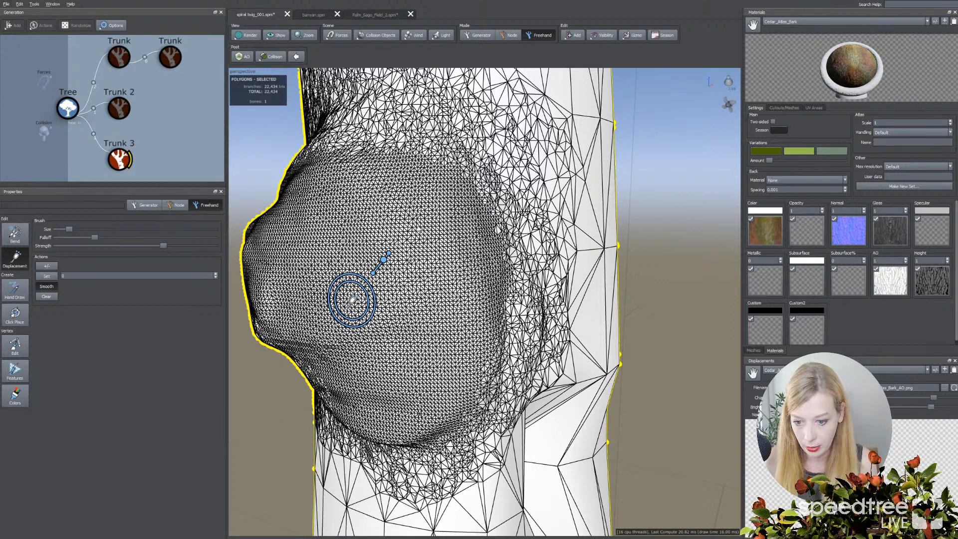
left_click_drag(415, 199, 433, 209)
key("space")
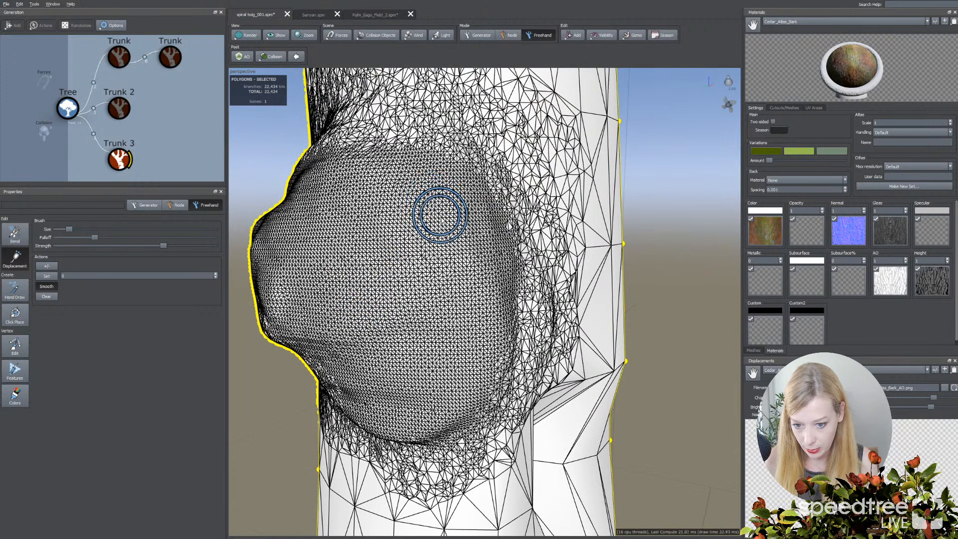
mouse_move(451, 242)
left_mouse_down()
mouse_move(451, 270)
mouse_move(453, 229)
left_mouse_up()
left_click_drag(164, 246, 206, 246)
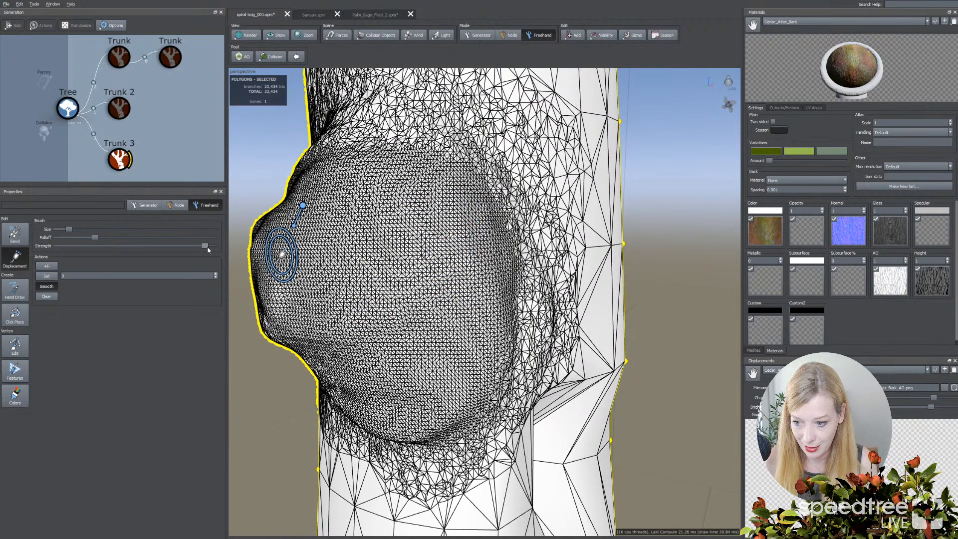
left_click_drag(69, 229, 92, 237)
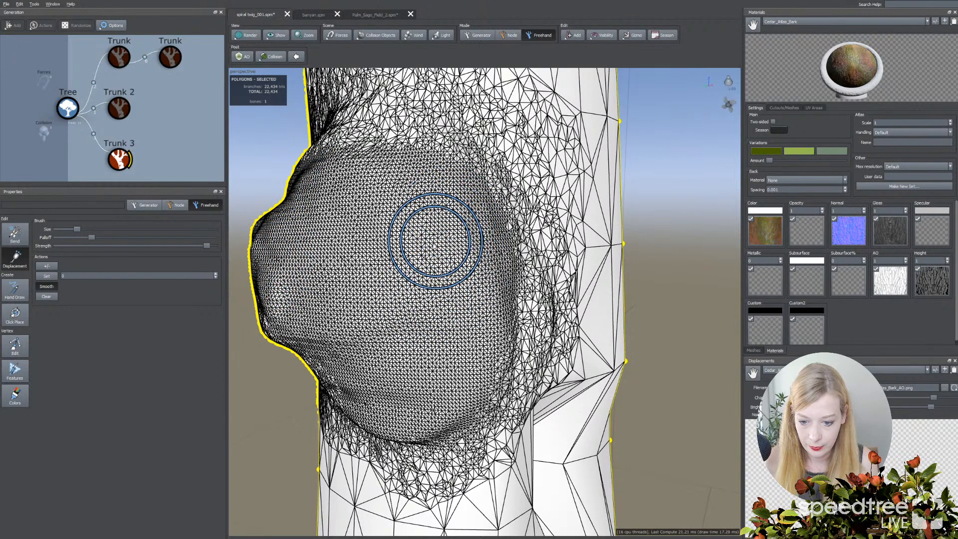
Sculpt winding folds into the bulge with the +/- displacement action, using a smaller brush with higher falloff
left_click(39, 288)
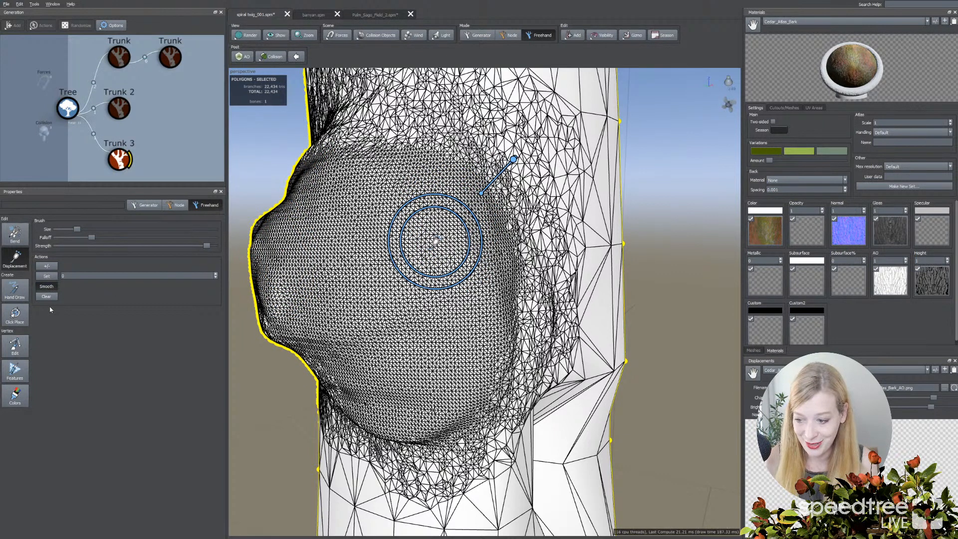
left_click(53, 268)
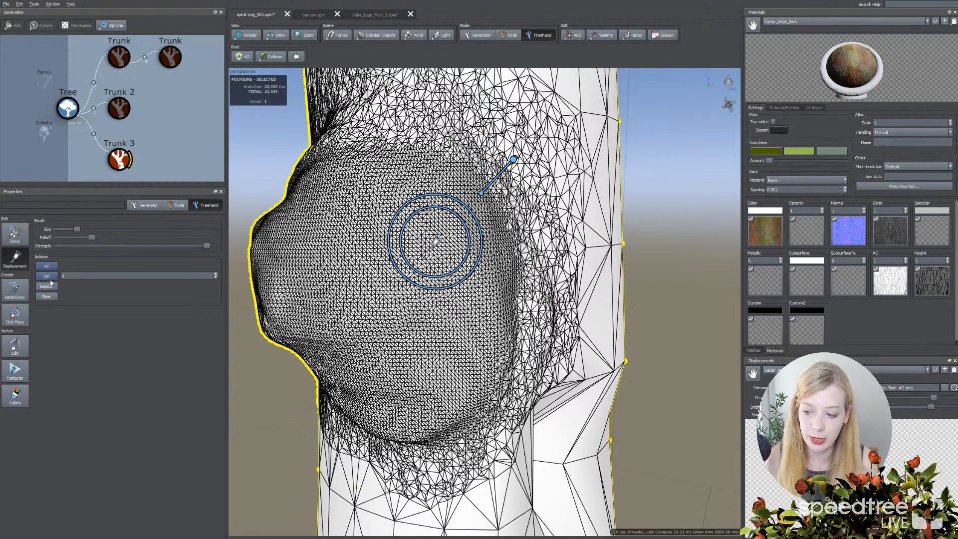
left_click(73, 278)
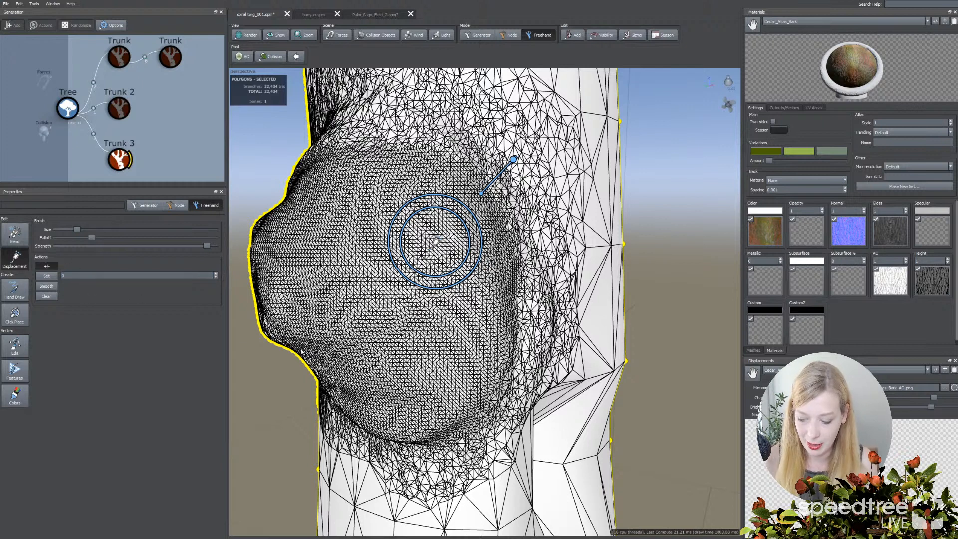
left_click(46, 286)
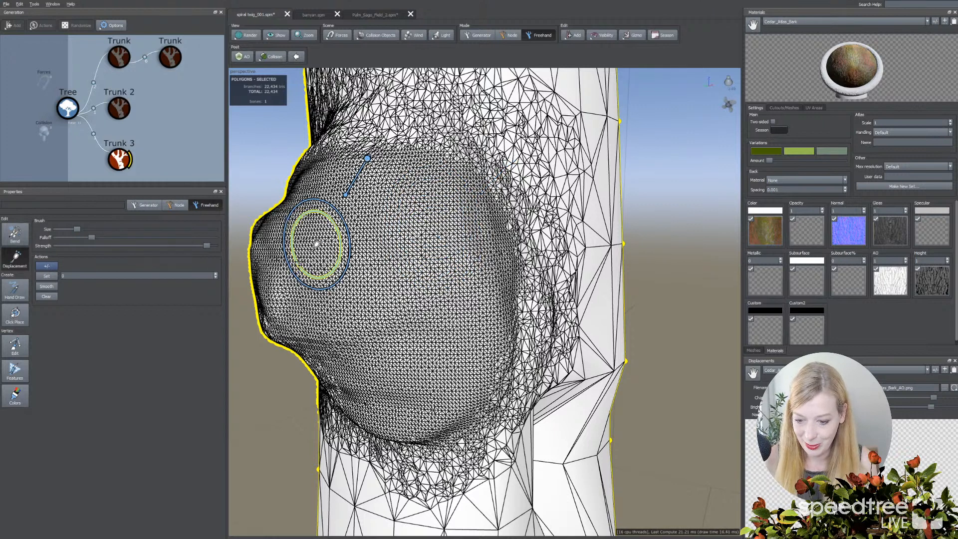
scroll(317, 244, "up", 2, "shift")
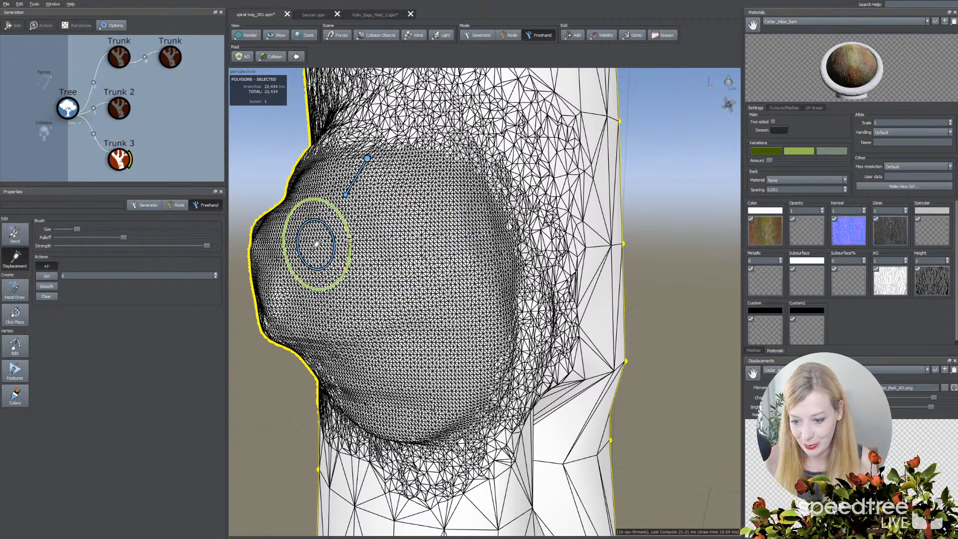
scroll(317, 244, "down", 3, "ctrl")
mouse_move(413, 191)
left_mouse_down()
mouse_move(438, 261)
mouse_move(440, 323)
mouse_move(421, 357)
mouse_move(346, 368)
mouse_move(407, 359)
mouse_move(406, 231)
mouse_move(317, 188)
mouse_move(285, 268)
mouse_move(338, 352)
mouse_move(314, 331)
mouse_move(308, 214)
mouse_move(404, 207)
mouse_move(439, 246)
mouse_move(348, 186)
left_mouse_up()
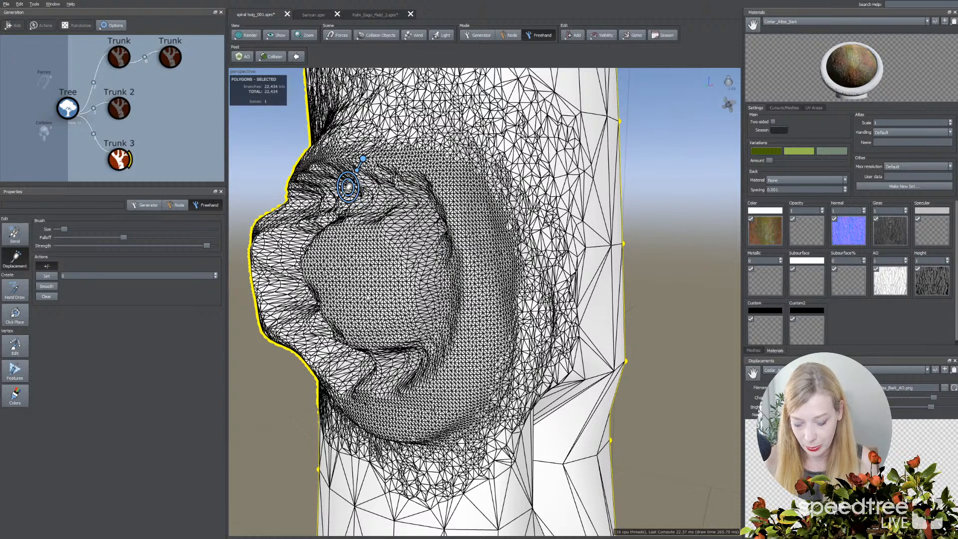
mouse_move(348, 186)
left_mouse_down()
mouse_move(349, 269)
mouse_move(338, 261)
mouse_move(364, 267)
mouse_move(387, 321)
mouse_move(397, 246)
mouse_move(364, 223)
mouse_move(339, 227)
mouse_move(338, 321)
mouse_move(348, 319)
left_mouse_up()
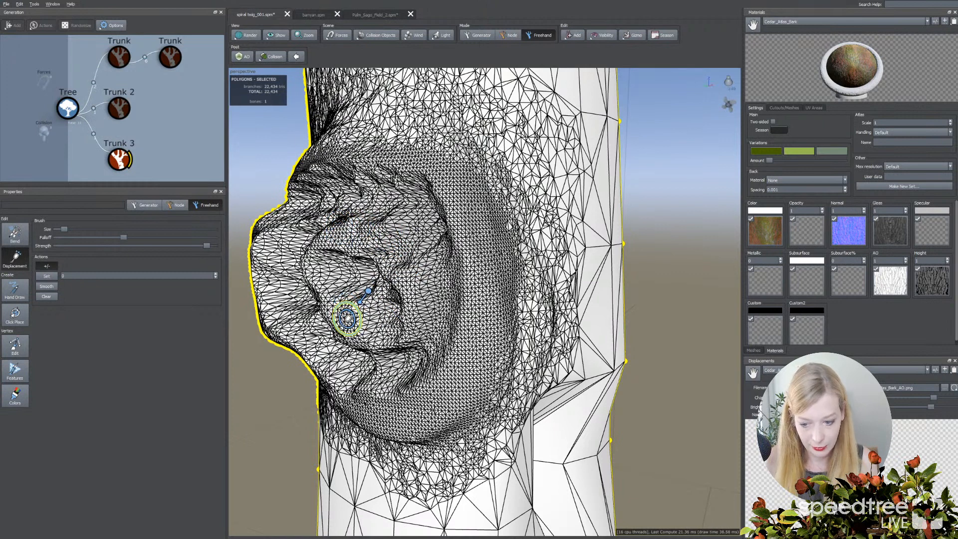
Reshape the folds across the bulge with a larger +/- displacement brush
scroll(348, 319, "up", 5, "ctrl")
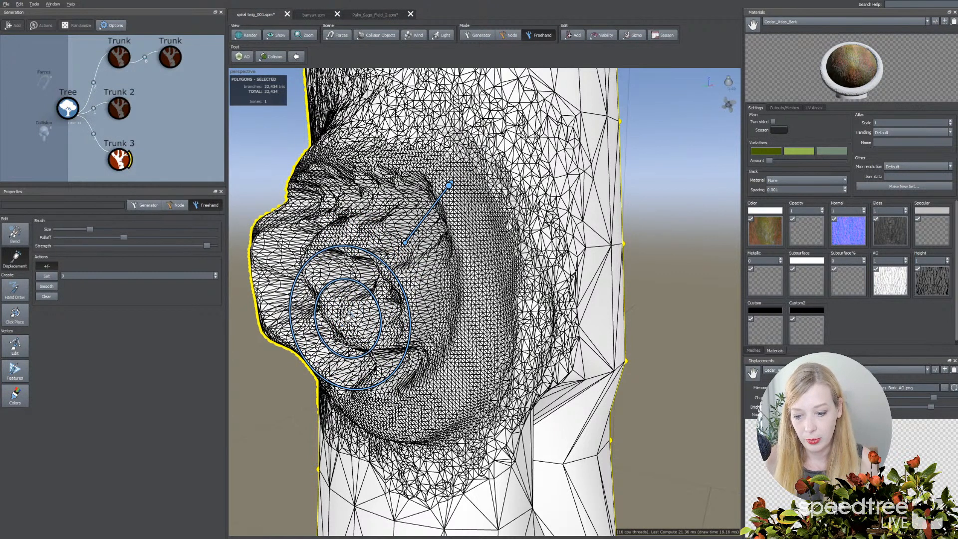
mouse_move(371, 278)
left_mouse_down()
mouse_move(363, 270)
mouse_move(379, 225)
mouse_move(449, 274)
mouse_move(419, 413)
mouse_move(447, 431)
left_mouse_up()
left_click_drag(504, 300, 509, 295)
middle_click_drag(509, 295, 539, 367)
left_click_drag(464, 279, 463, 280)
middle_click_drag(462, 280, 471, 241)
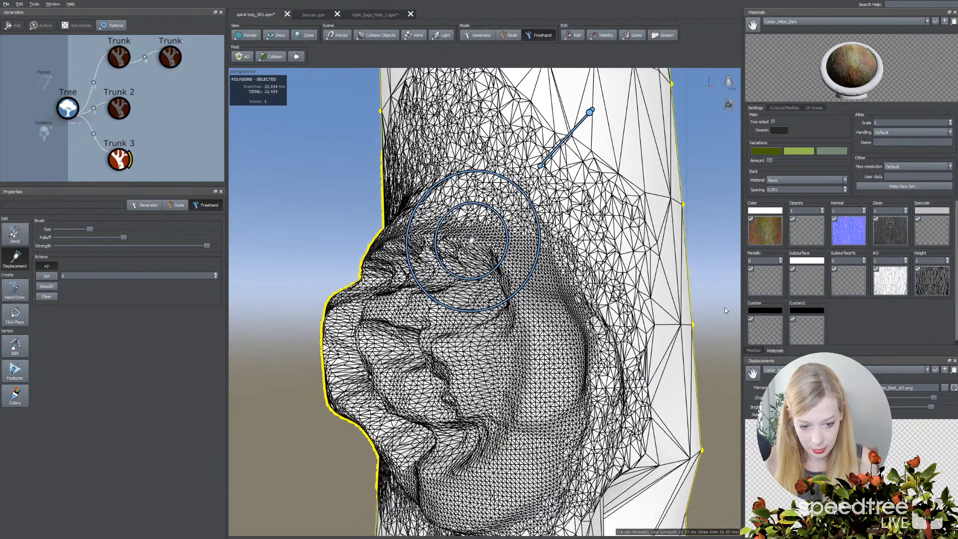
Soften the sharp folds on the upper part of the bulge with the Smooth displacement action
middle_click_drag(724, 310, 722, 306)
left_click(49, 288)
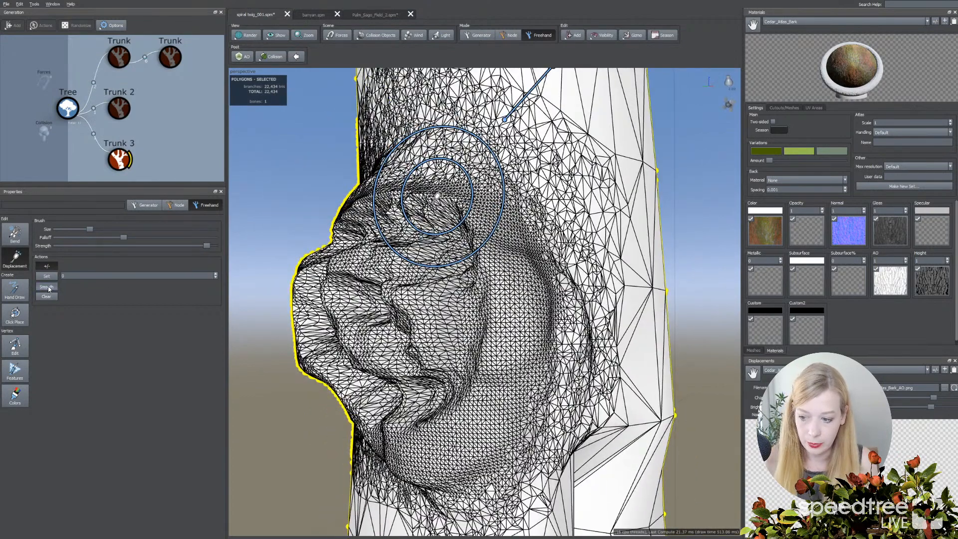
mouse_move(382, 315)
left_mouse_down()
mouse_move(408, 313)
mouse_move(410, 282)
mouse_move(444, 240)
mouse_move(406, 246)
mouse_move(396, 203)
mouse_move(359, 225)
left_mouse_up()
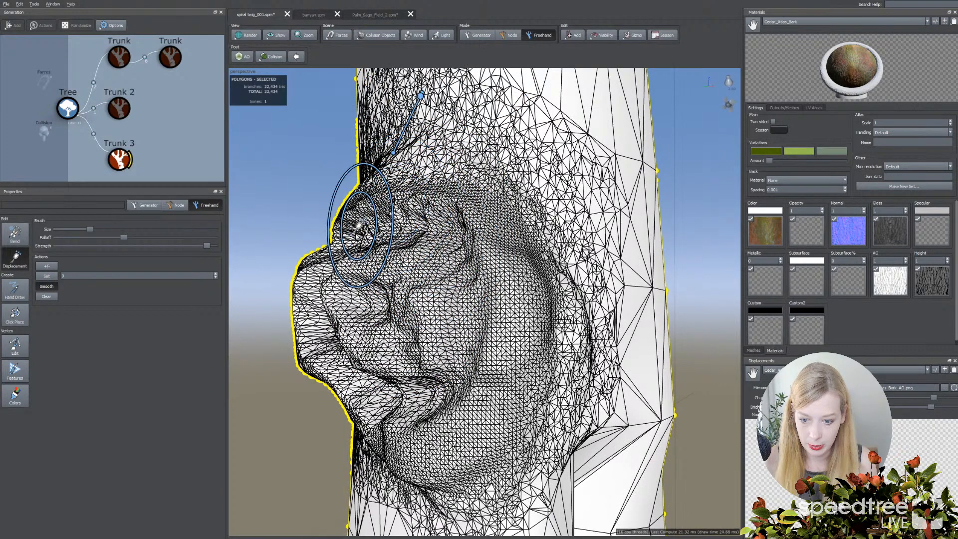
left_click(360, 225)
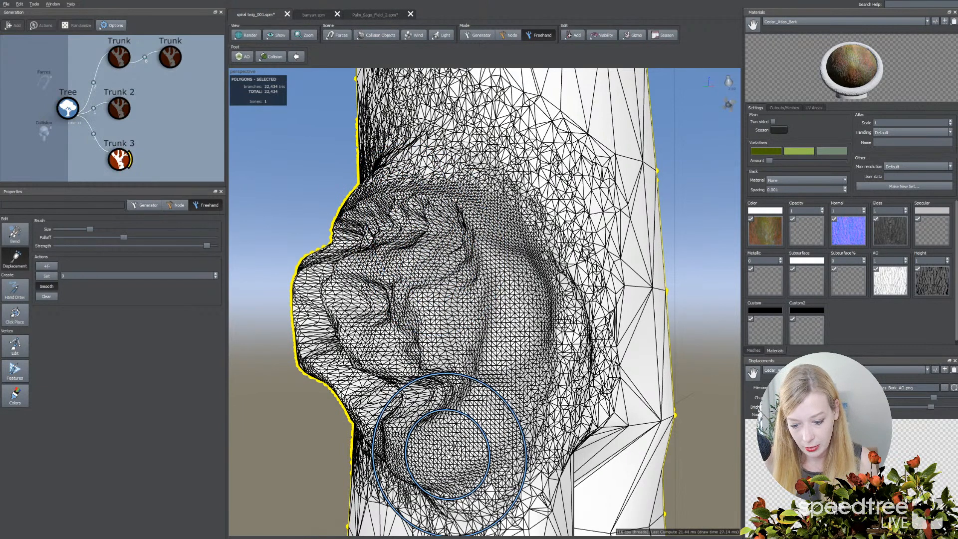
Deselect the trunk and examine the sculpted bulge's wireframe mesh from several sides
mouse_move(450, 434)
middle_mouse_down()
mouse_move(452, 449)
mouse_move(407, 364)
mouse_move(374, 246)
mouse_move(454, 231)
mouse_move(456, 268)
mouse_move(366, 268)
mouse_move(391, 259)
mouse_move(406, 235)
mouse_move(364, 182)
mouse_move(317, 188)
mouse_move(407, 353)
middle_mouse_up()
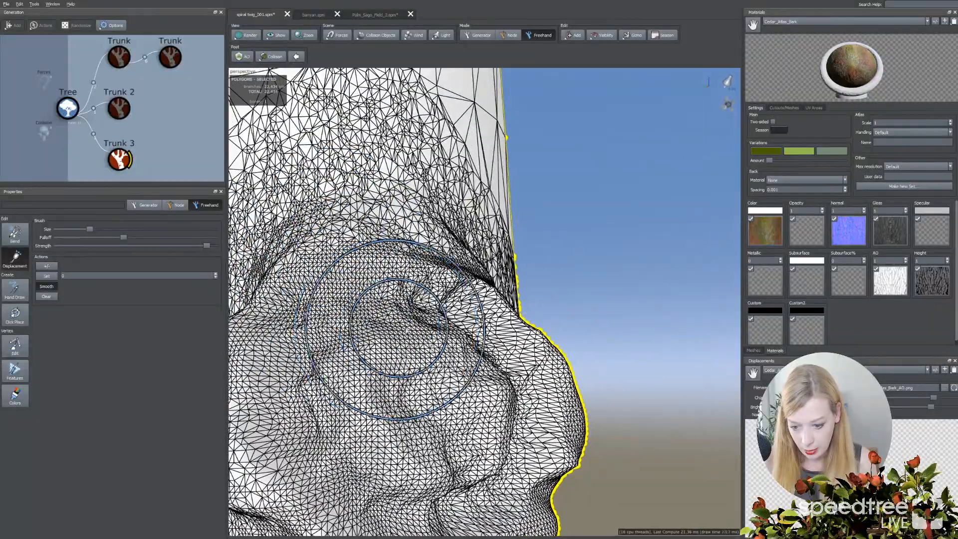
mouse_move(509, 278)
middle_mouse_down()
mouse_move(625, 247)
mouse_move(684, 334)
mouse_move(610, 203)
mouse_move(574, 264)
mouse_move(679, 272)
middle_mouse_up()
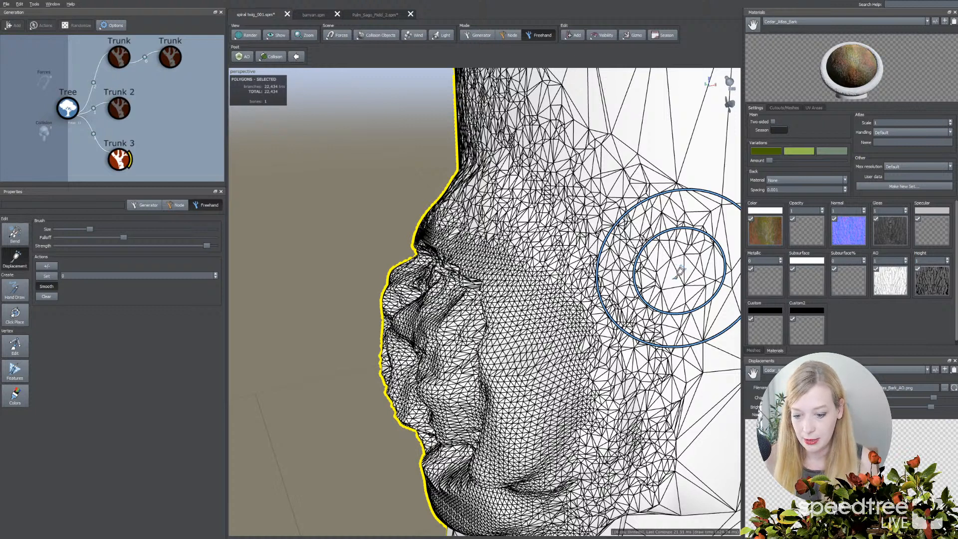
left_click(367, 246)
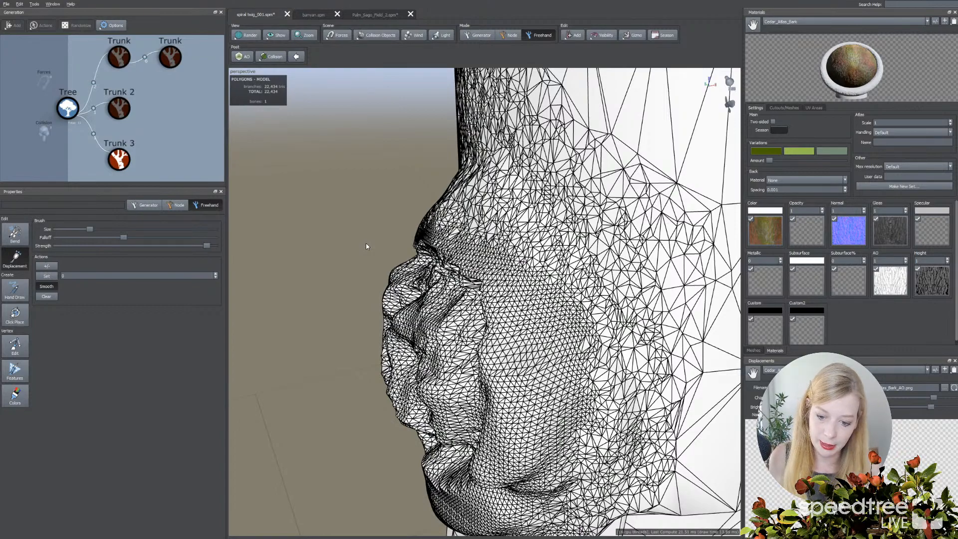
left_click_drag(367, 245, 345, 285)
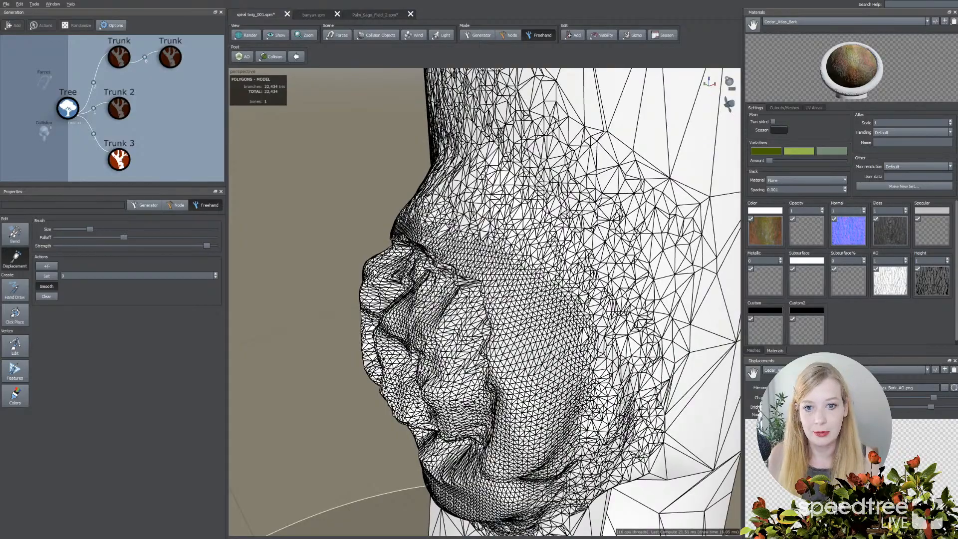
left_click_drag(353, 255, 405, 210)
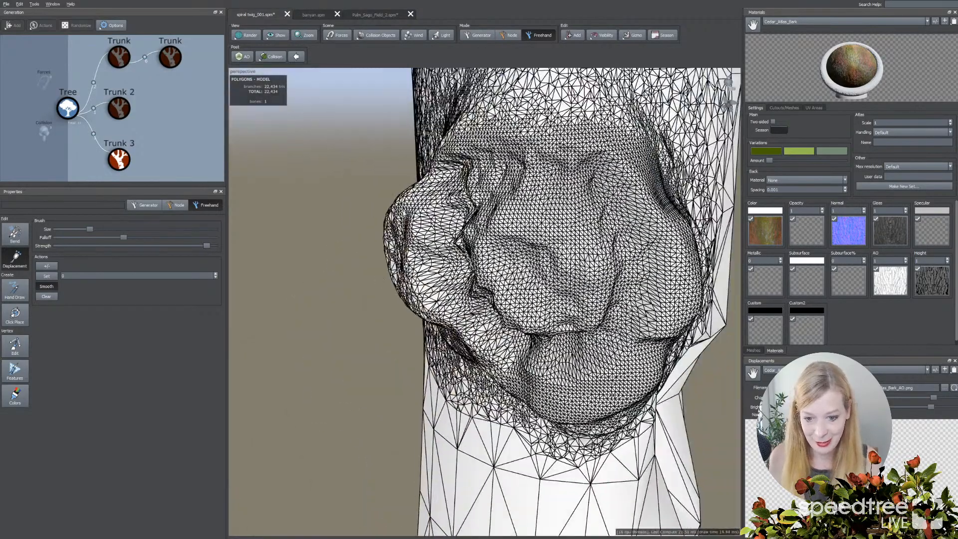
mouse_move(356, 228)
left_mouse_down()
mouse_move(352, 217)
mouse_move(368, 218)
left_mouse_up()
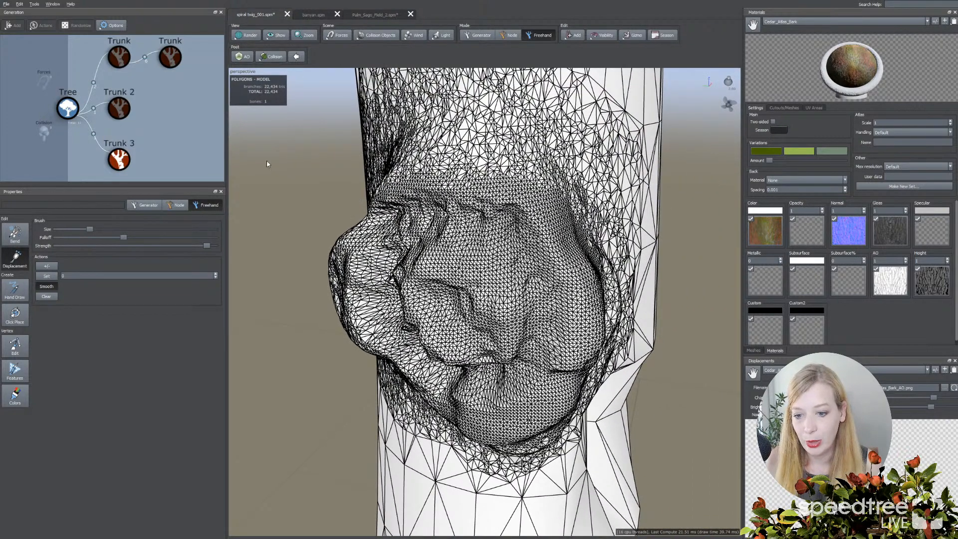
left_click_drag(449, 149, 437, 170)
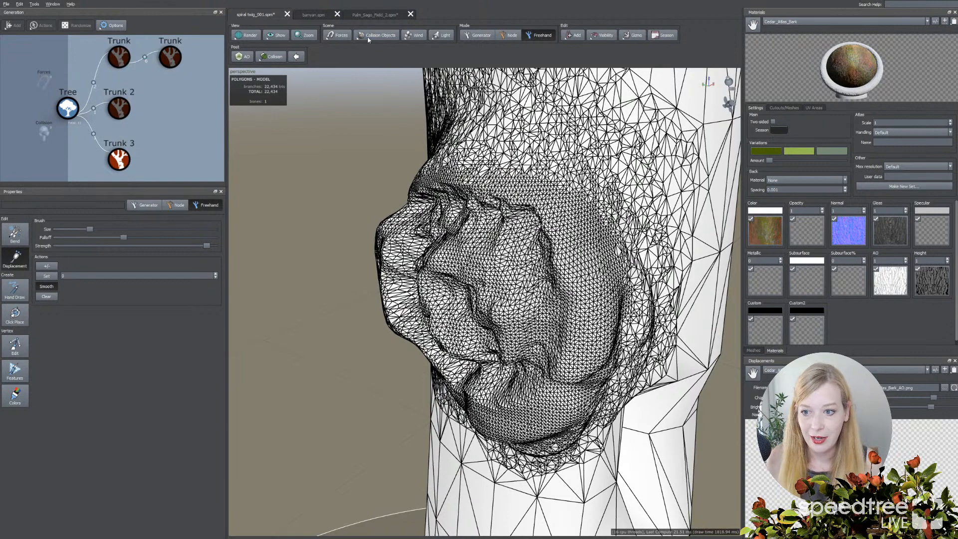
Display the trunk with its rendered bark material instead of the wireframe and view the bulge in the context of the whole trunk
left_click(253, 35)
left_click(270, 43)
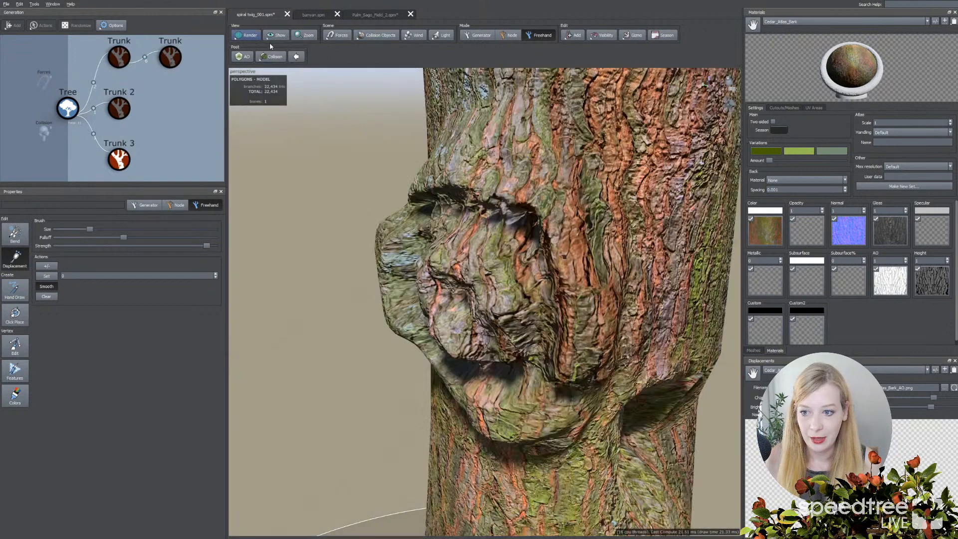
scroll(501, 173, "down", 4)
mouse_move(504, 173)
left_mouse_down()
mouse_move(456, 168)
mouse_move(510, 173)
left_mouse_up()
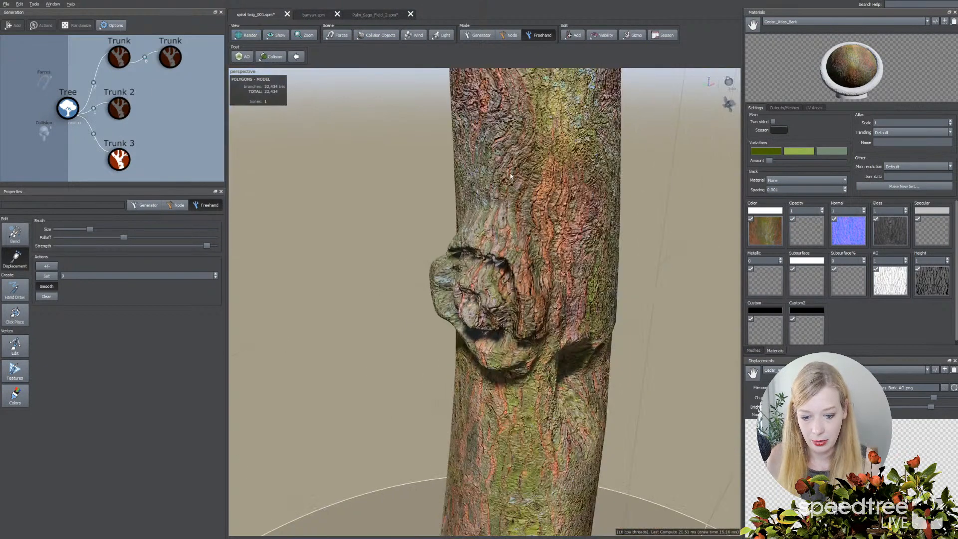
scroll(510, 172, "down", 3)
Switch to the Palm_Sago_Field_2 model, focus on its trunk and turn the scene light so the bark is lit from the front
left_click(376, 14)
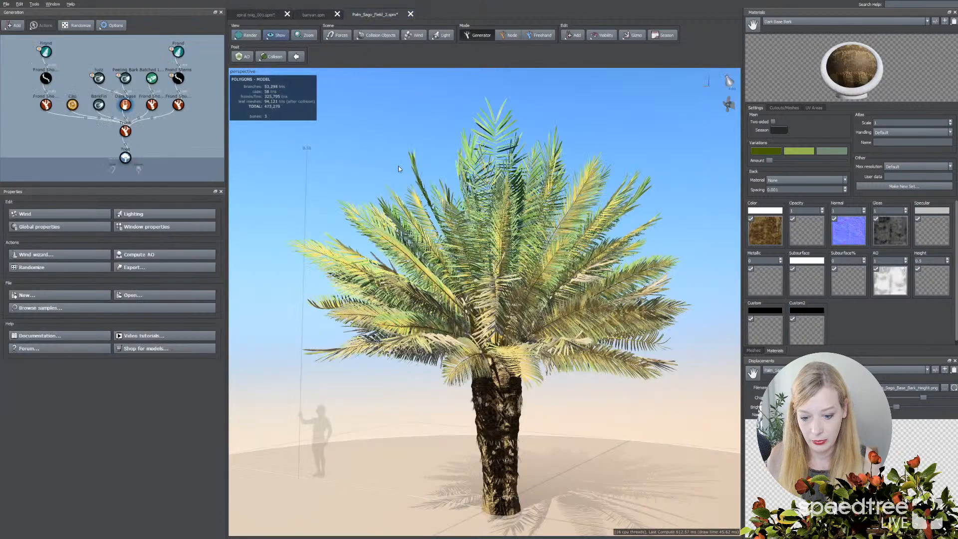
scroll(464, 362, "up", 6)
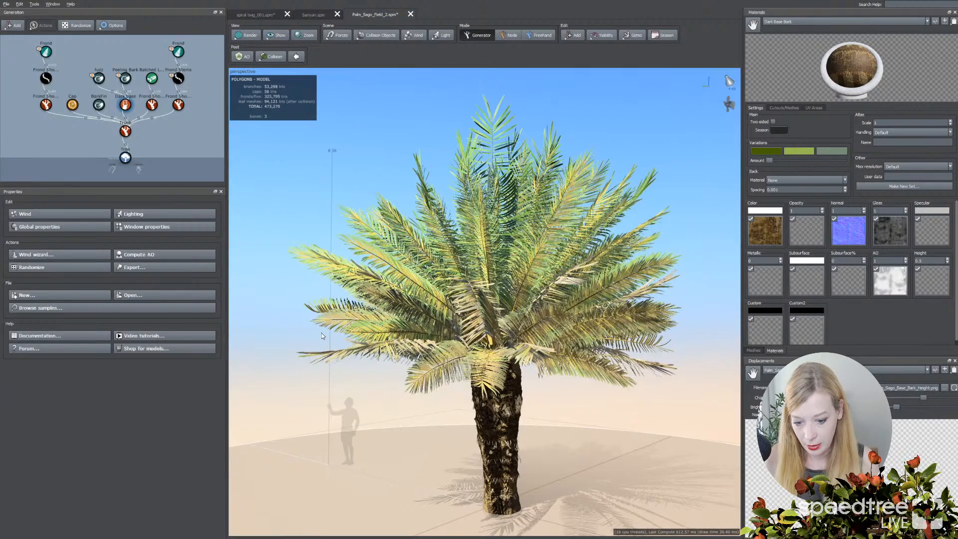
scroll(465, 361, "up", 4)
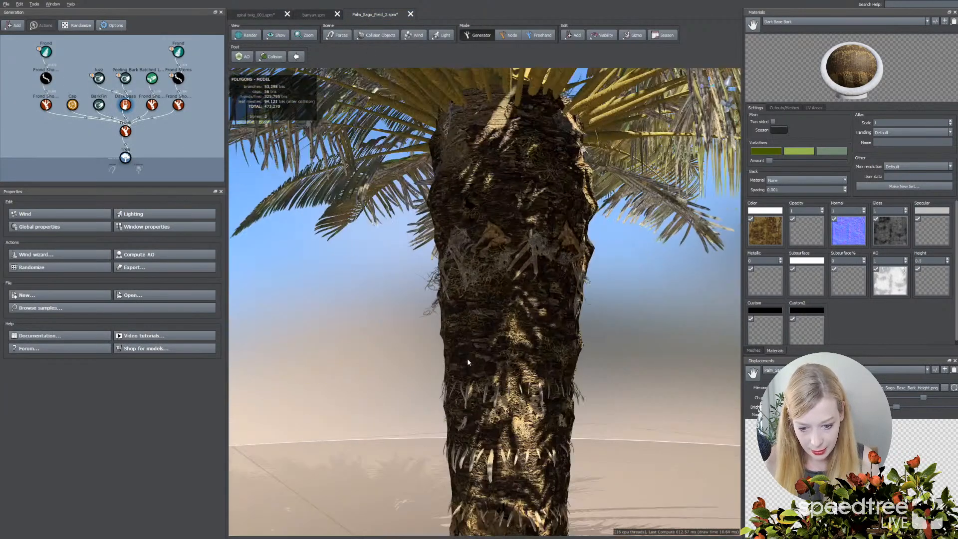
left_click_drag(467, 358, 474, 325)
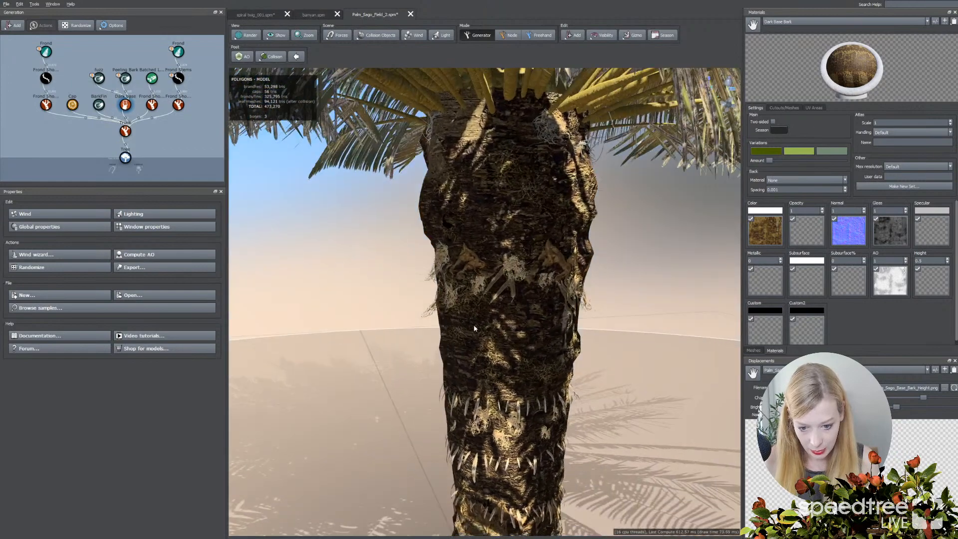
left_click(730, 85)
mouse_move(735, 78)
left_mouse_down()
mouse_move(615, 160)
mouse_move(436, 253)
mouse_move(392, 236)
mouse_move(429, 244)
left_mouse_up()
Hide the fuzz, peeling bark and batched leaf generators attached to the palm's dark base
left_click(483, 275)
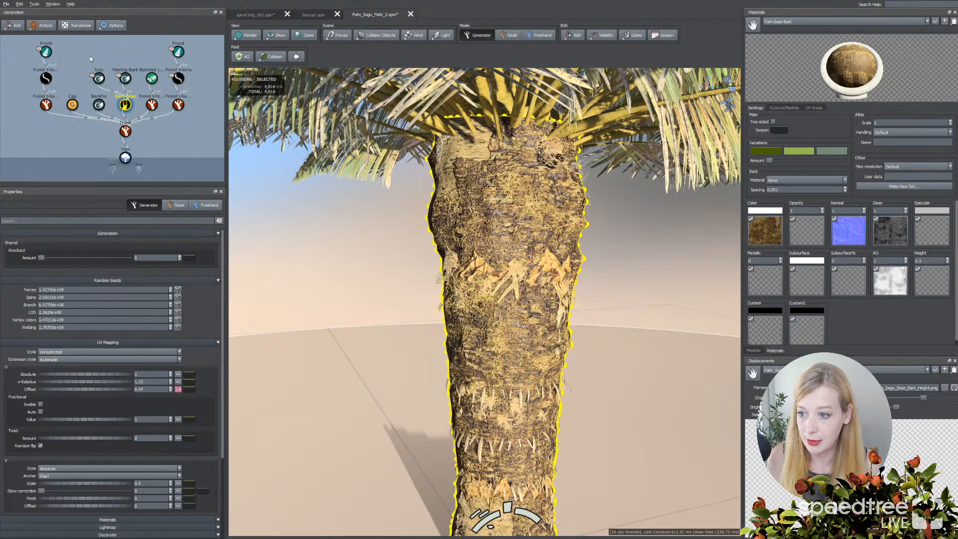
left_click_drag(90, 56, 160, 93)
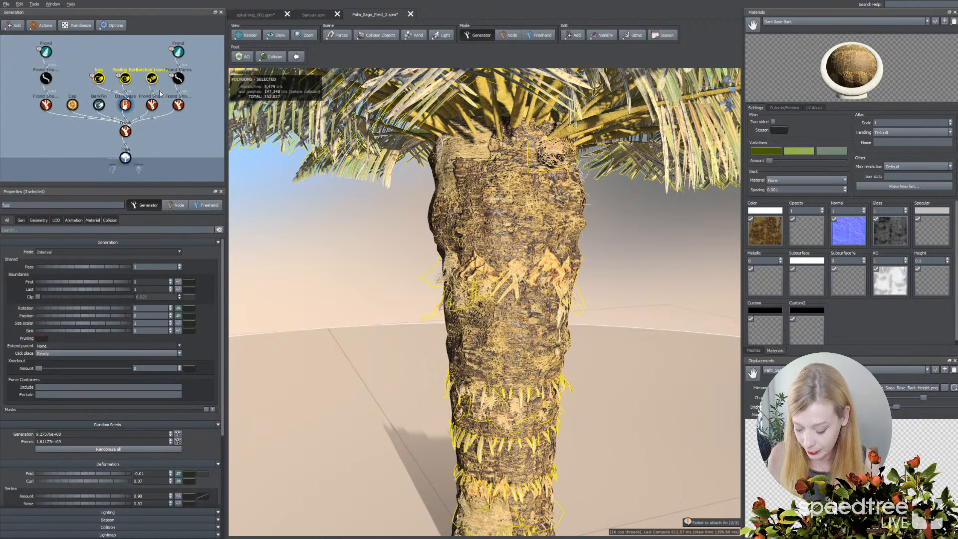
key("h")
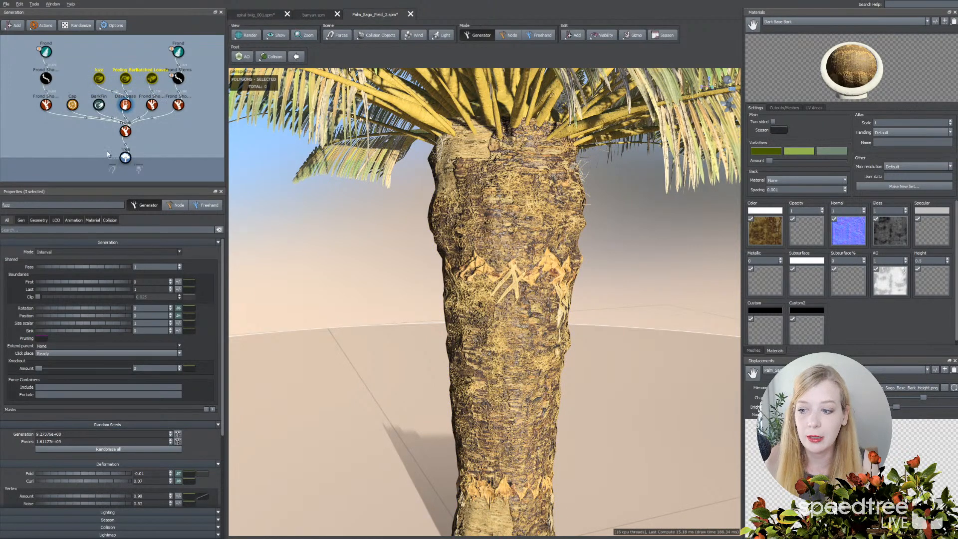
Activate the Displacement brush in Freehand mode and select the palm's dark base trunk for sculpting
left_click(542, 37)
left_click(15, 260)
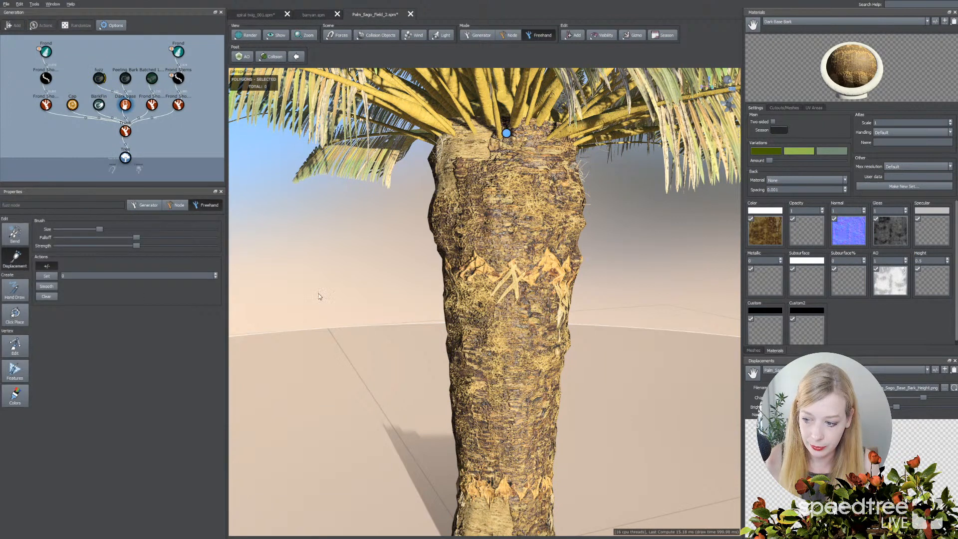
left_click(487, 224)
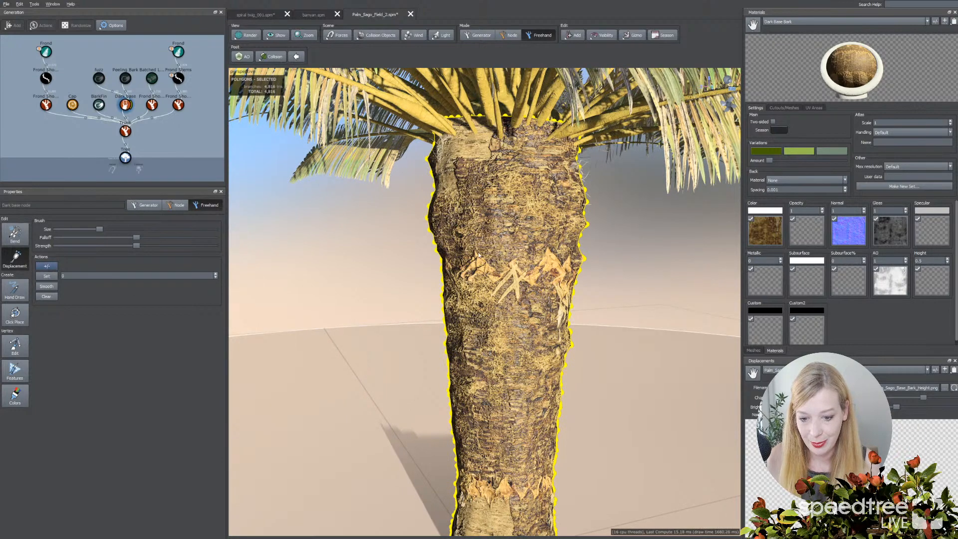
Switch back to the spiral twig_001 model and select its sculpted Cedar Atlas bark trunk
scroll(604, 325, "down", 5)
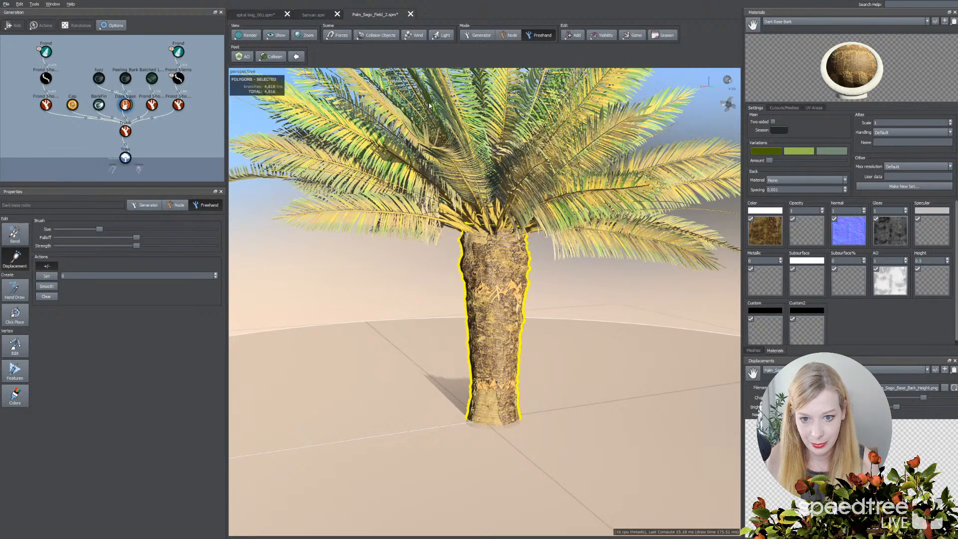
left_click(314, 15)
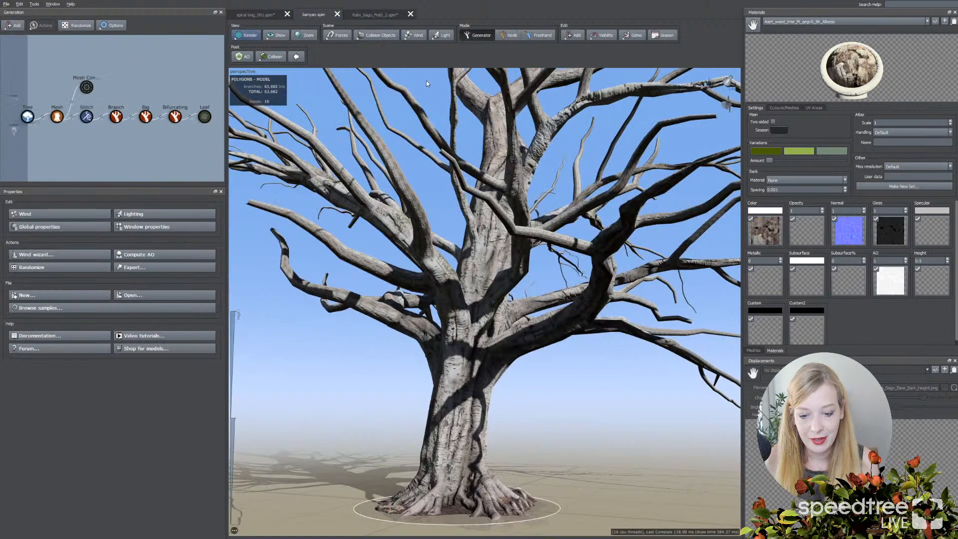
left_click(255, 15)
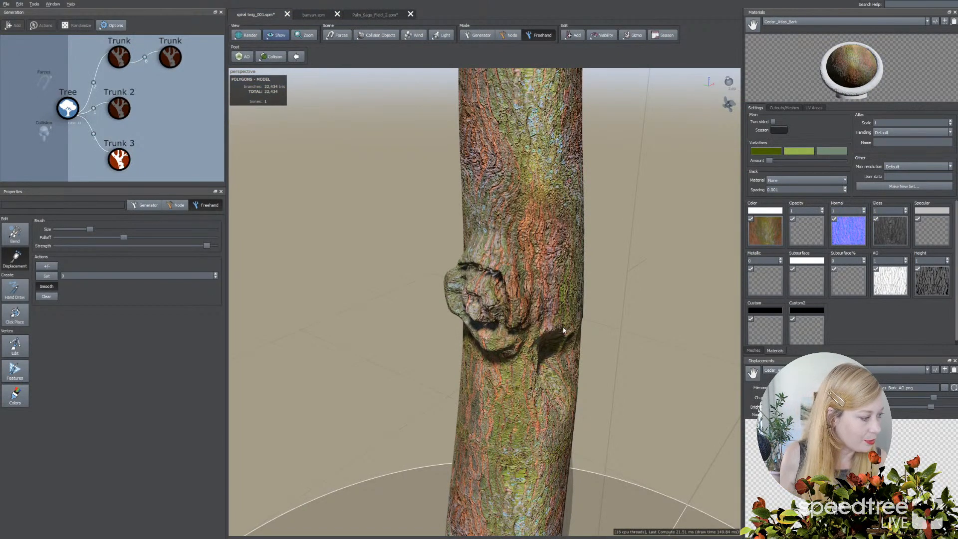
left_click(513, 353)
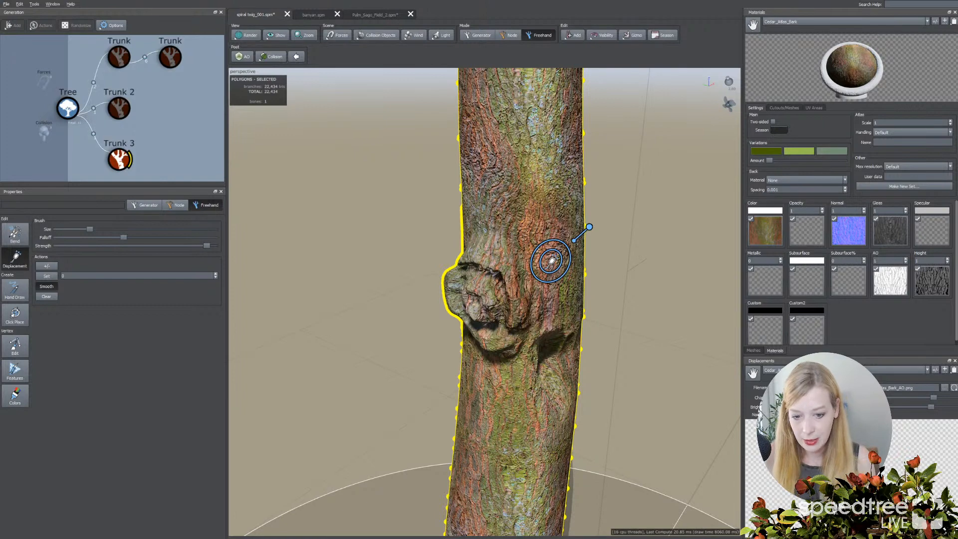
left_click_drag(409, 418, 442, 438)
scroll(411, 426, "down", 3)
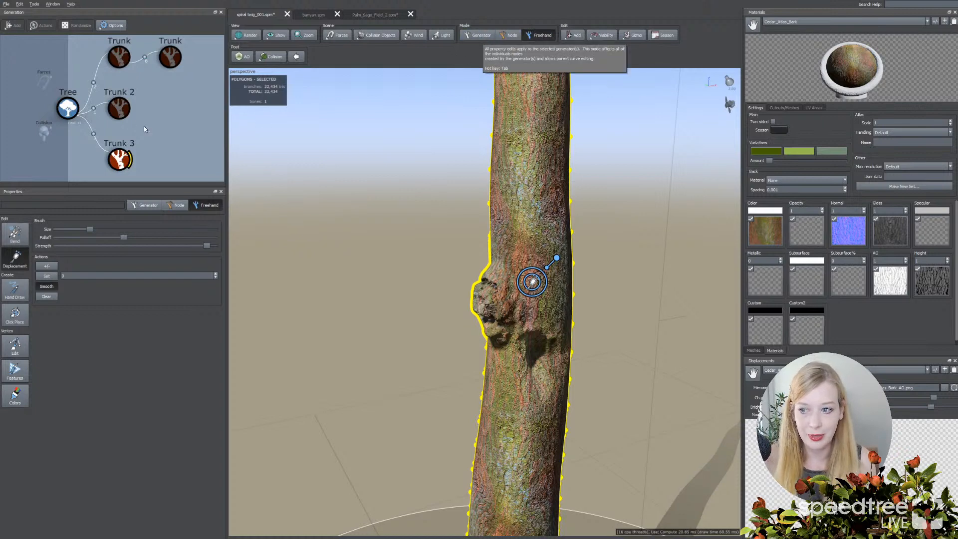
Hide the sculpted Trunk 3 generator and bring the empty ground area into view
left_click(118, 159)
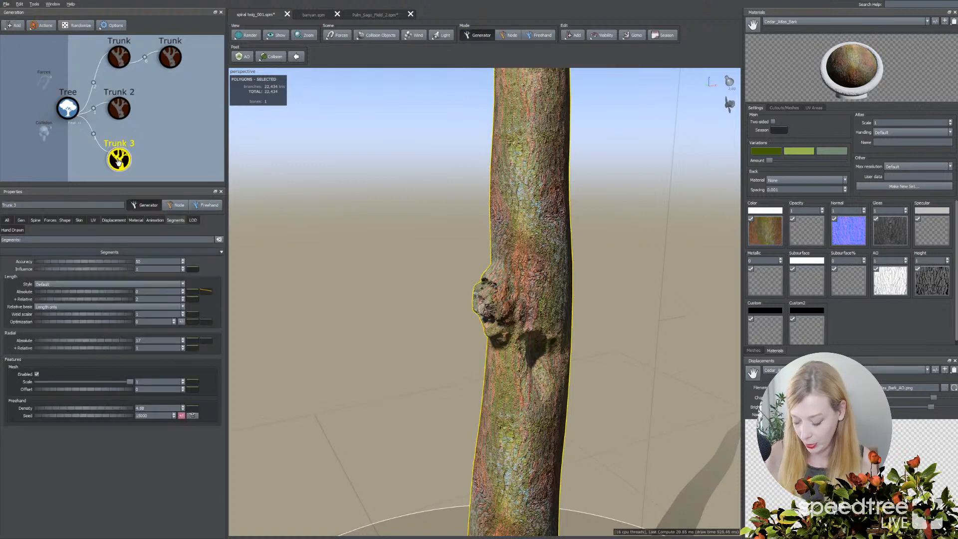
key("h")
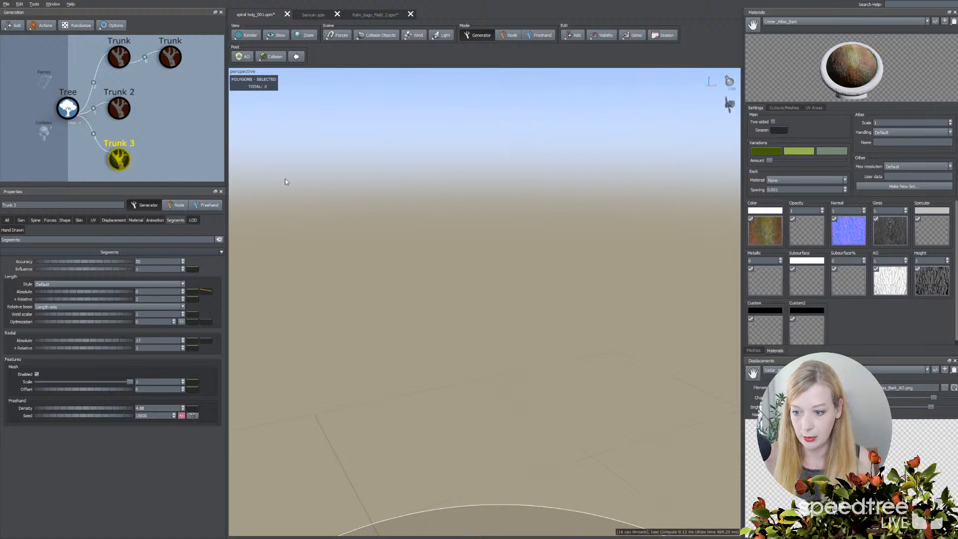
right_click_drag(472, 229, 475, 260)
scroll(475, 260, "down", 3)
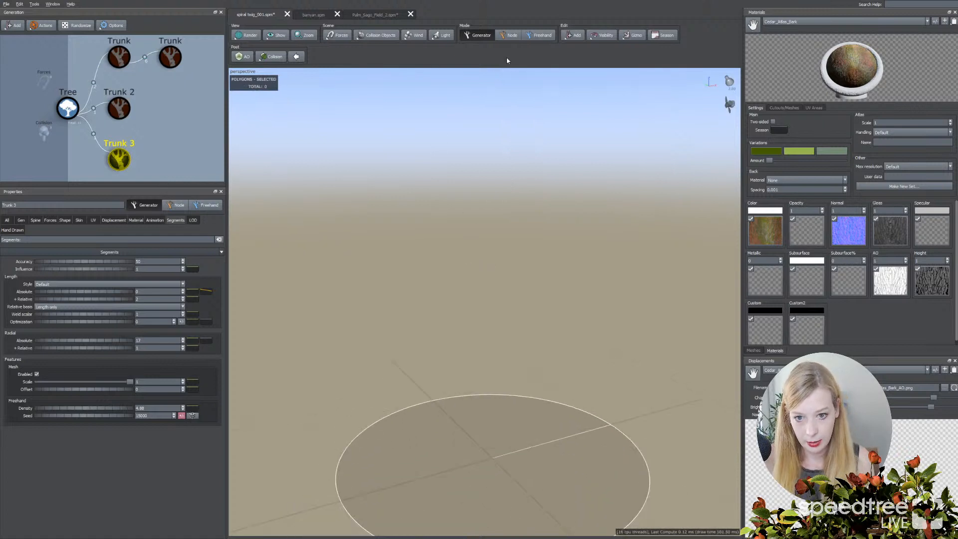
Add a new Trunk generator with a Branch generator on it and relink the new trunk directly to the Tree
left_click(580, 38)
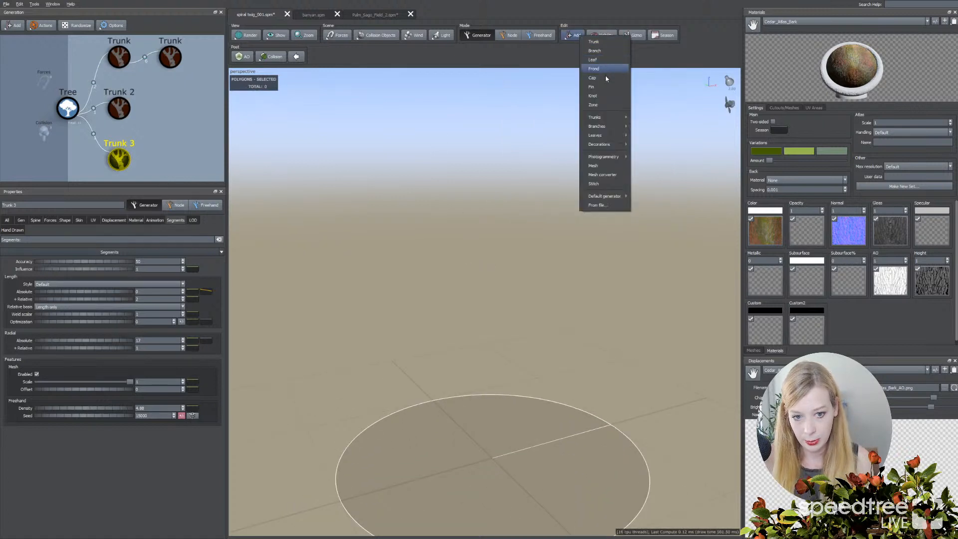
left_click(593, 42)
left_click(576, 36)
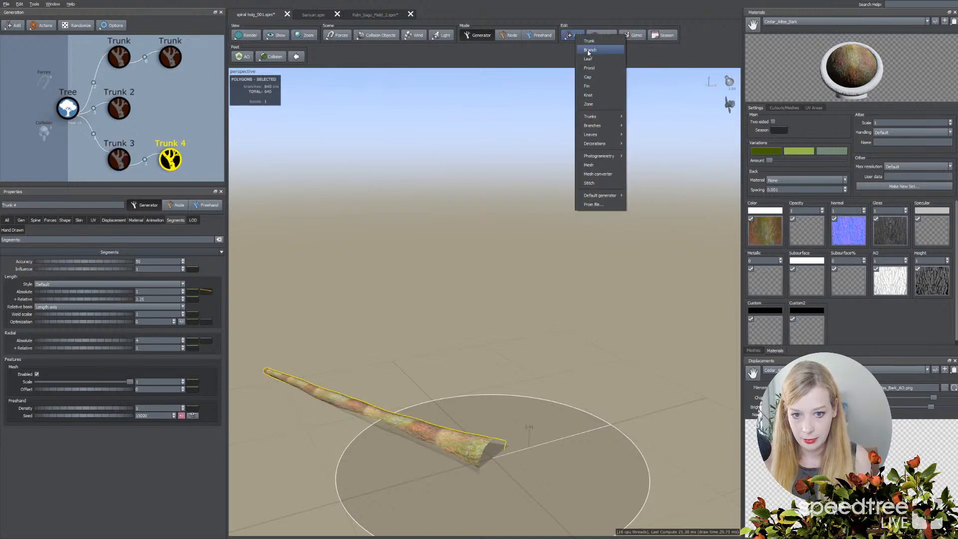
left_click(589, 50)
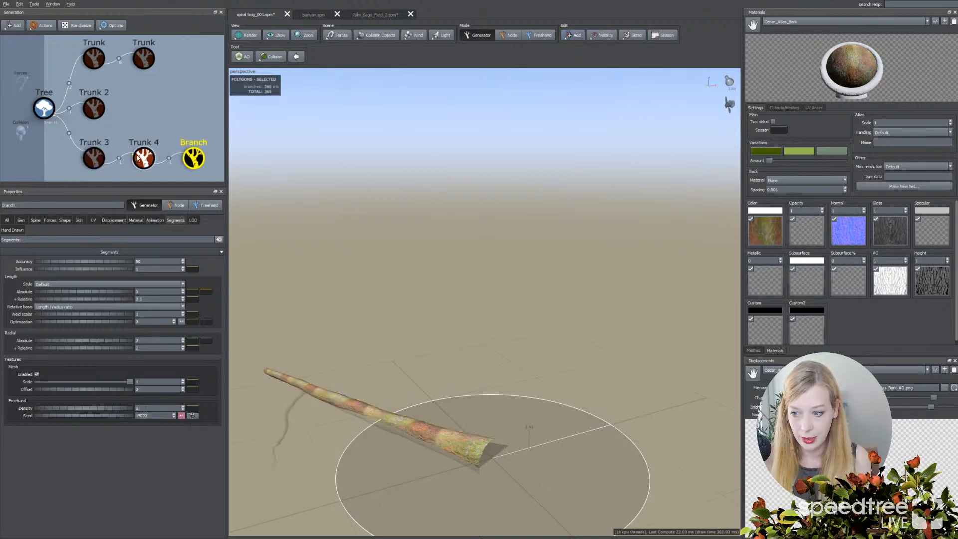
left_click_drag(138, 157, 46, 110)
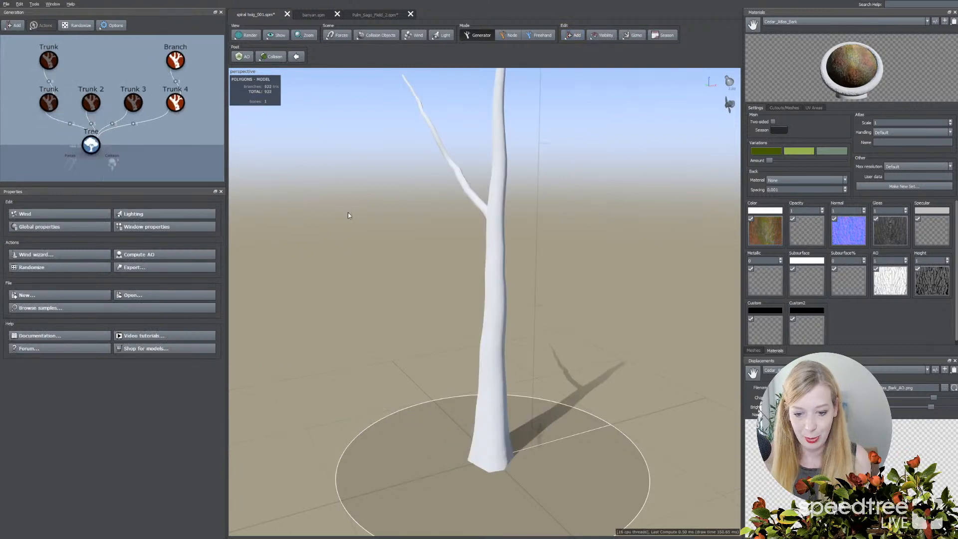
scroll(348, 216, "down", 3)
Tilt the new branch outward to a start angle of about 0.38 and review its Spine properties
left_click(463, 243)
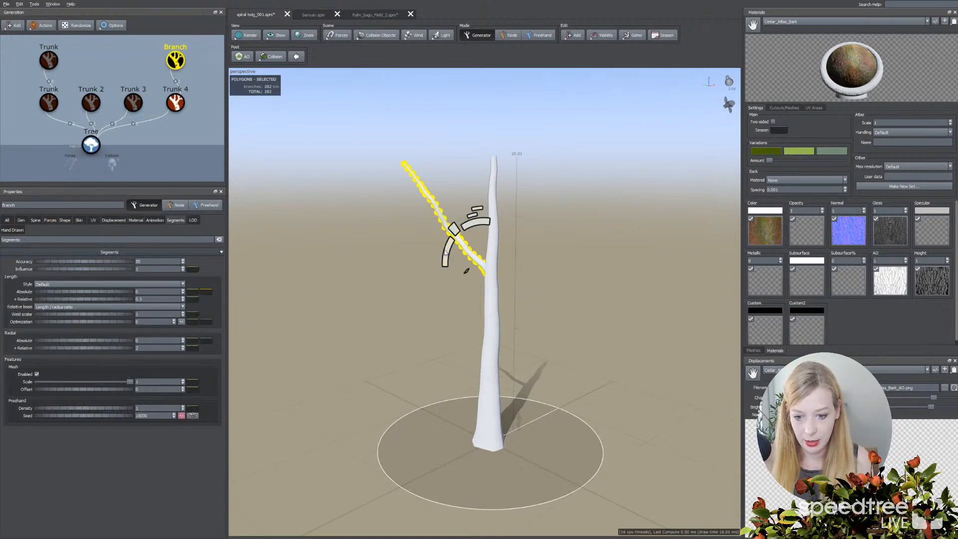
left_click_drag(446, 253, 372, 262)
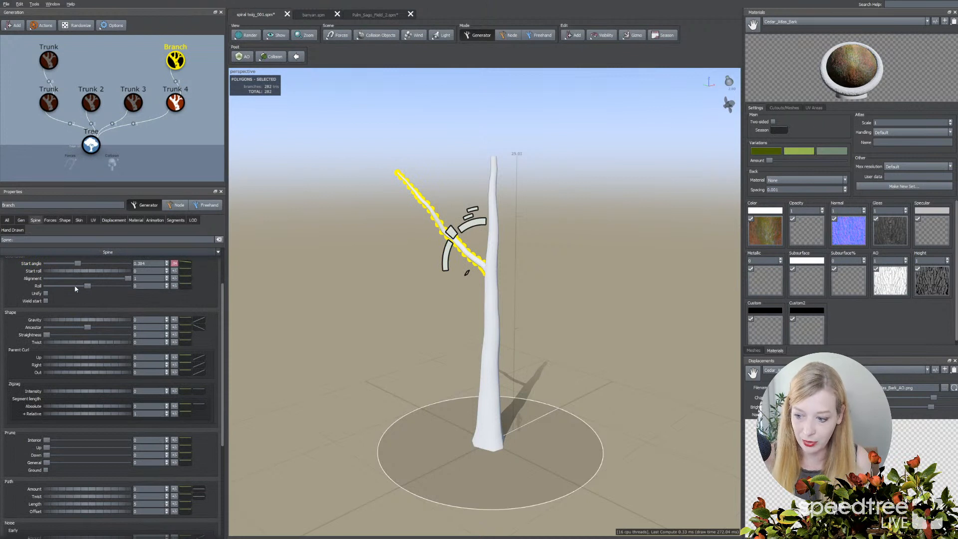
scroll(76, 288, "up", 3)
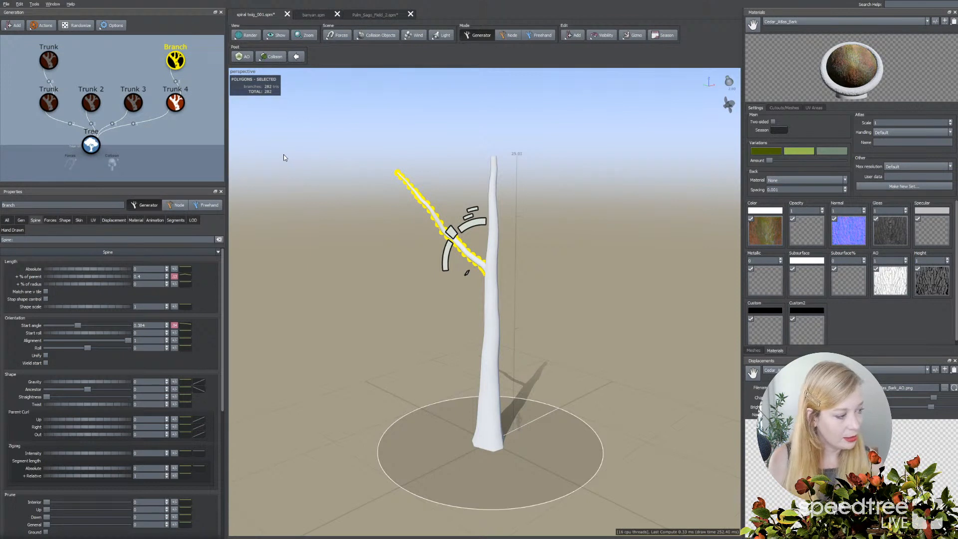
Hide Trunk 4 together with its branch and show the sculpted Trunk 3 again
left_click(172, 124)
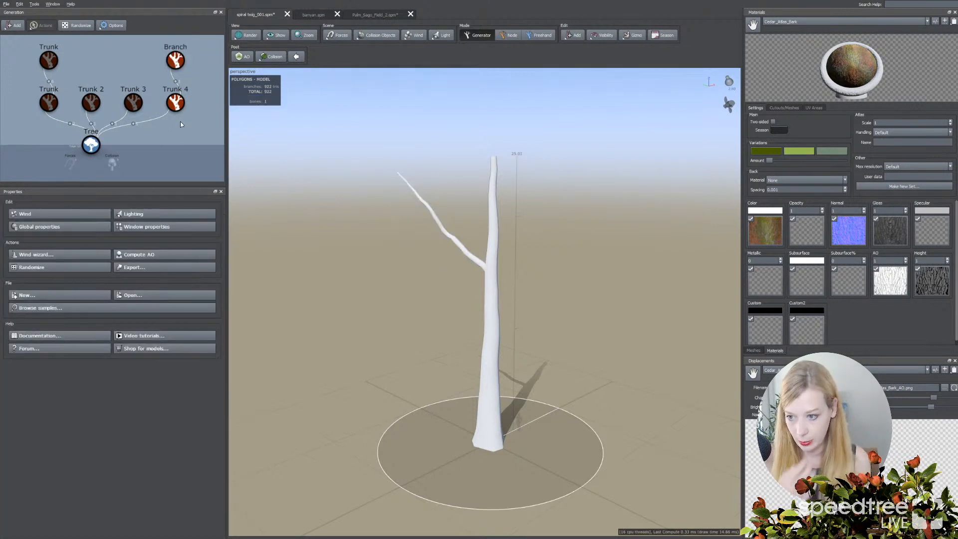
left_click(183, 93)
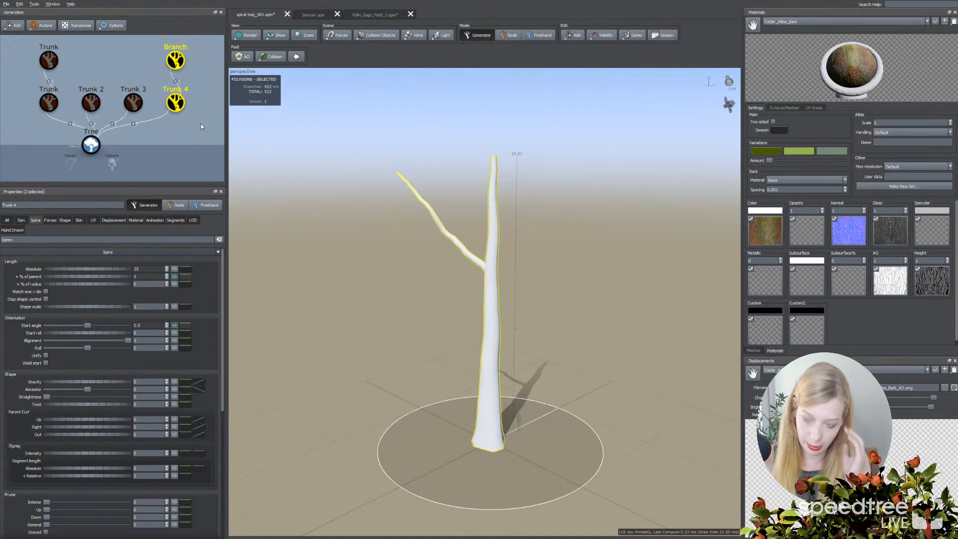
left_click(134, 104)
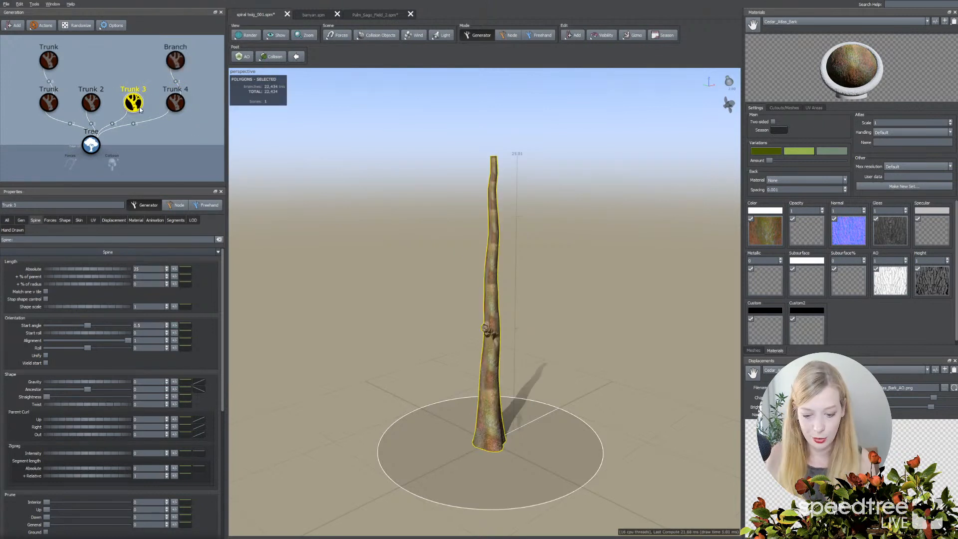
scroll(380, 284, "up", 5)
scroll(380, 287, "down", 5)
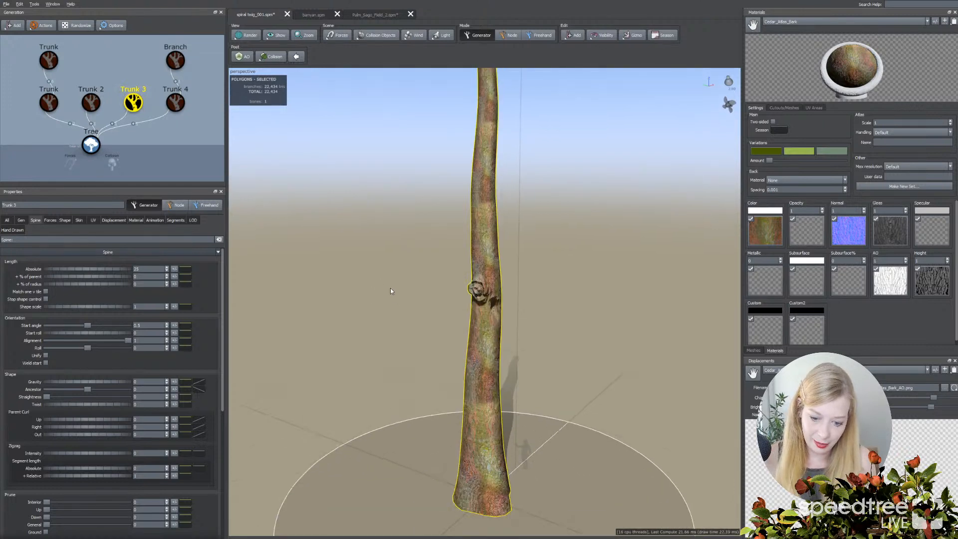
Add a Branch generator to the sculpted Trunk 3
left_click(477, 282)
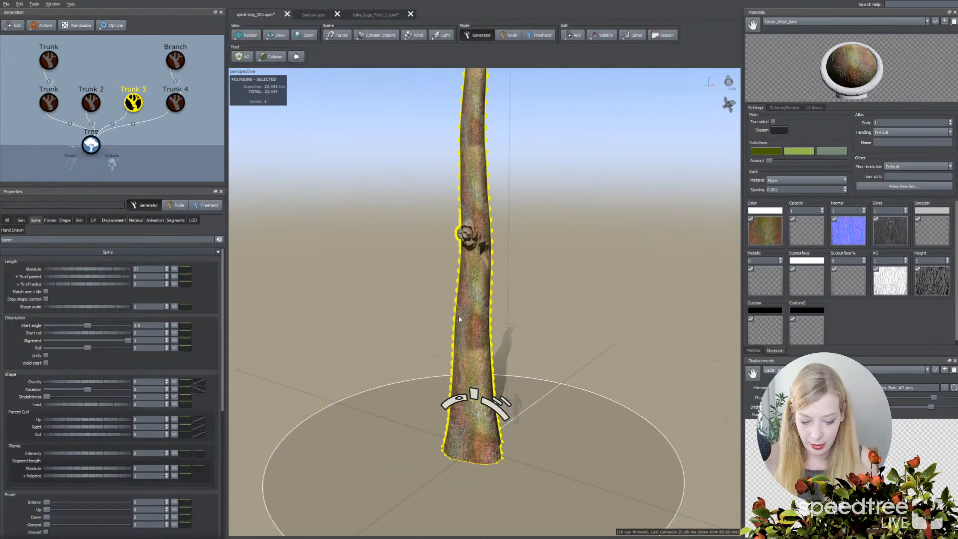
middle_click_drag(458, 300, 456, 333)
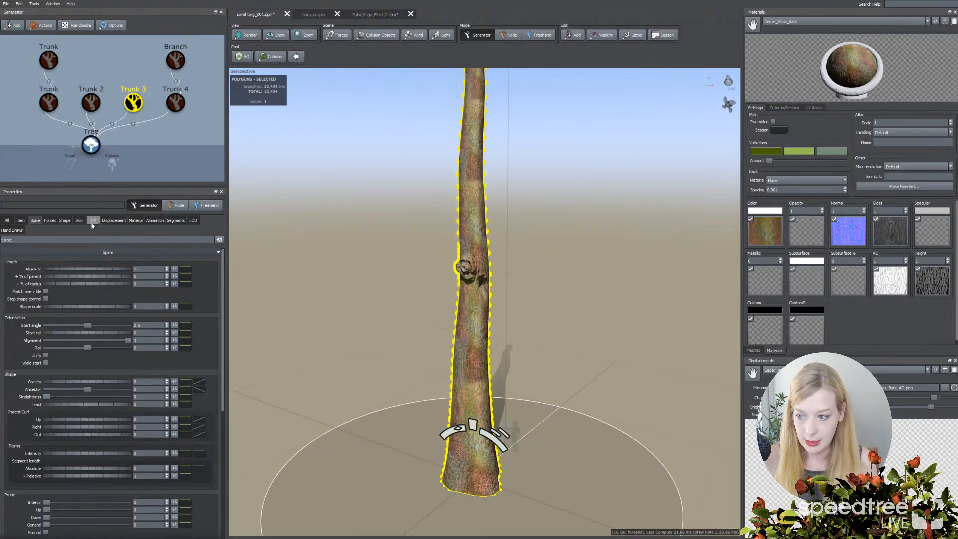
left_click(572, 39)
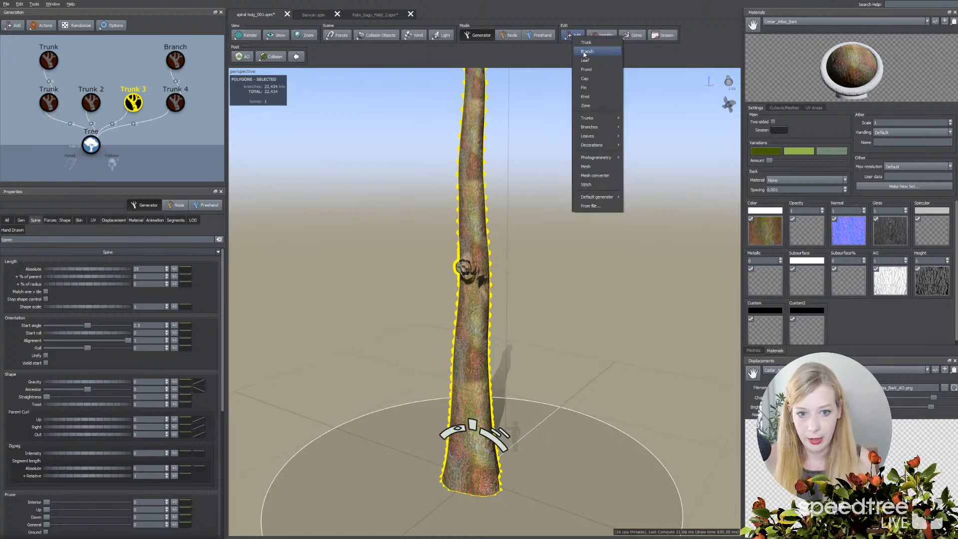
left_click(587, 55)
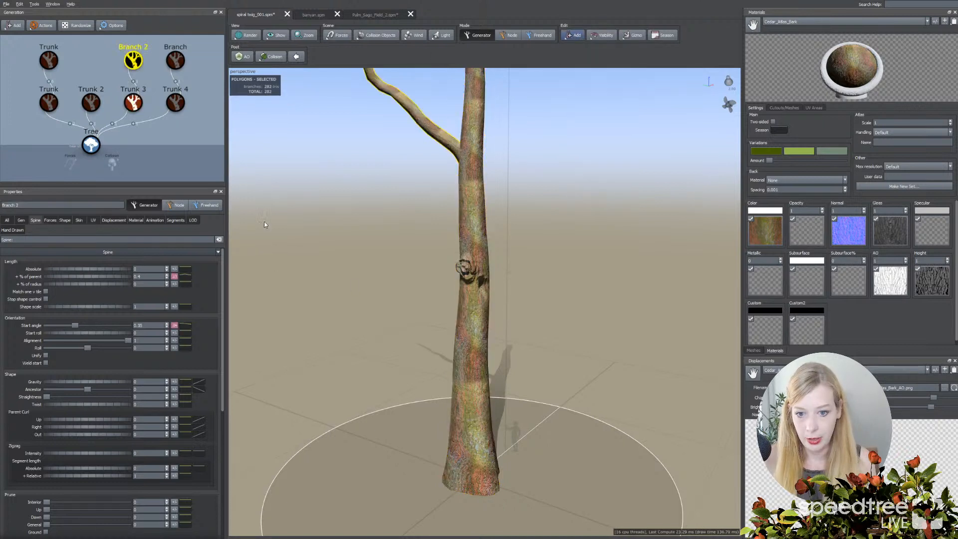
Set Extend parent to Any in the Generation properties of the branch on Trunk 3
left_click(21, 220)
left_click(44, 420)
left_click(46, 433)
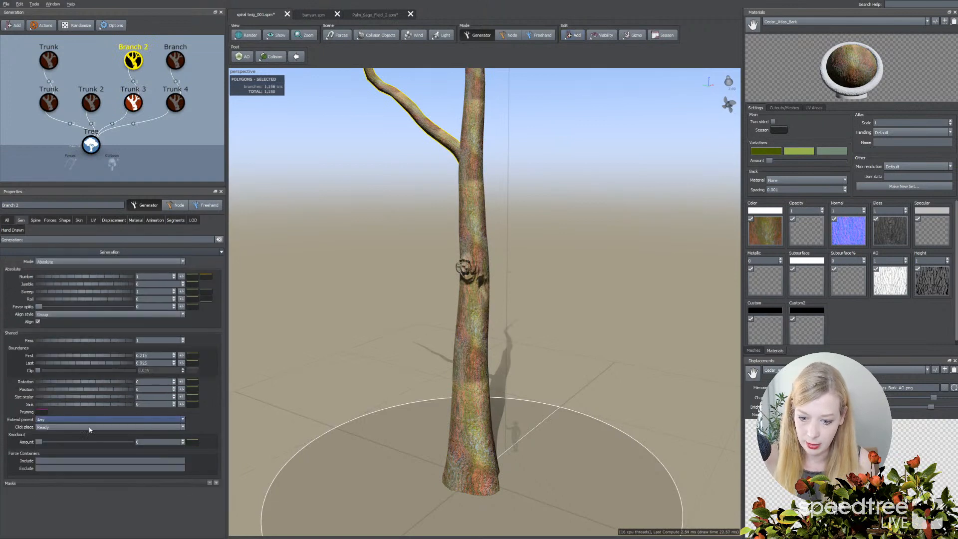
middle_click_drag(333, 243, 319, 367)
scroll(319, 367, "down", 3)
Raise the split chance in the Skin properties of Trunk 3 to 1
left_click(455, 351)
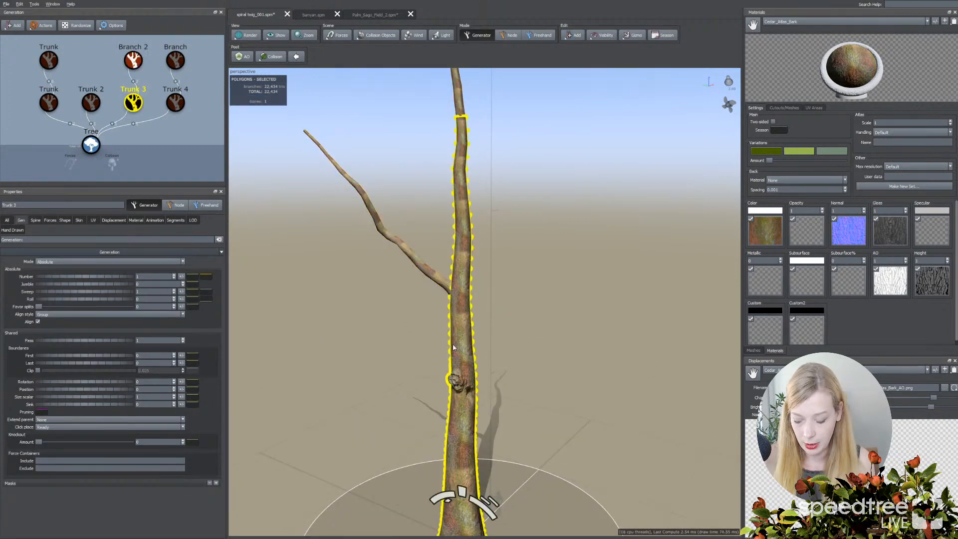
left_click(79, 220)
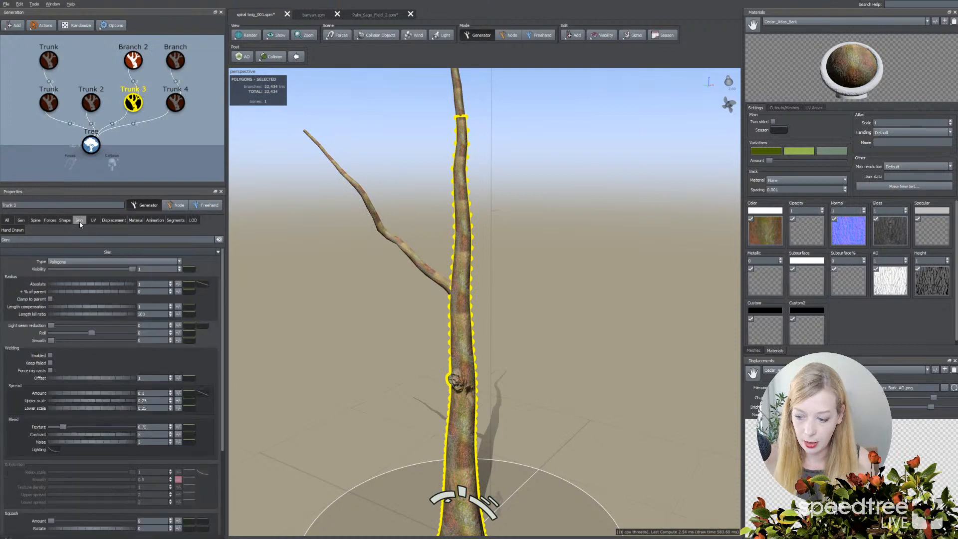
scroll(110, 339, "down", 5)
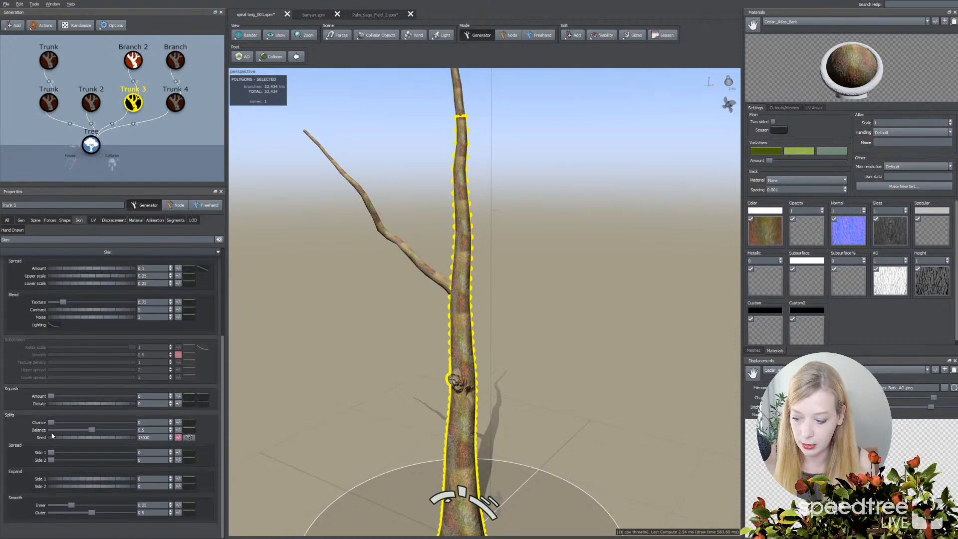
left_click_drag(51, 422, 135, 423)
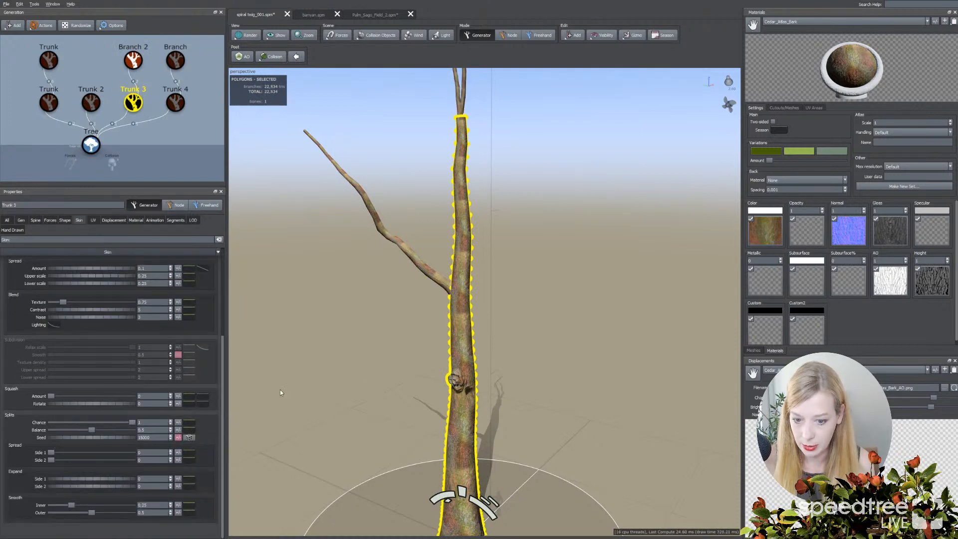
Spread Trunk 3's split by setting side 1 to about 0.65 and raising side 2 by a similar amount
left_click_drag(52, 452, 109, 457)
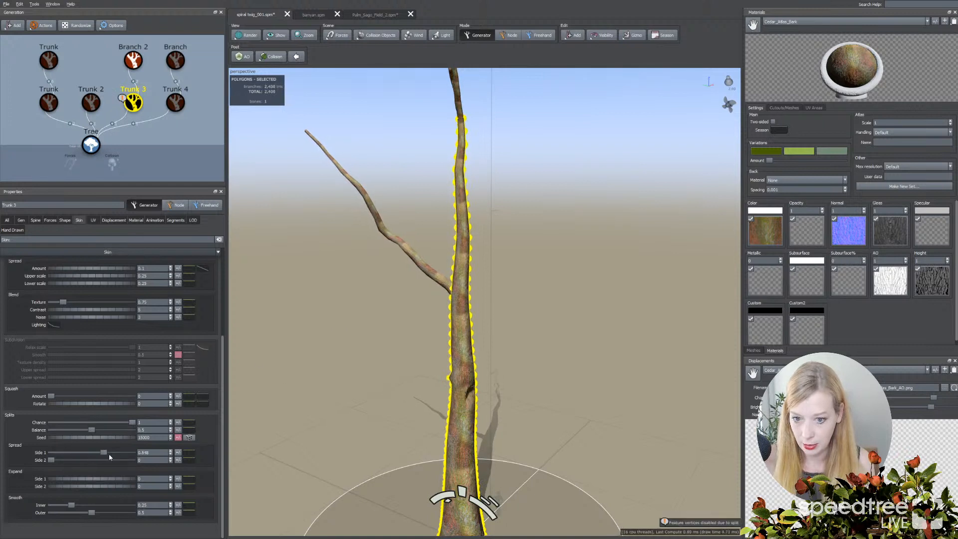
left_click_drag(51, 460, 105, 460)
scroll(347, 377, "down", 3)
mouse_move(348, 377)
left_mouse_down()
mouse_move(317, 378)
mouse_move(449, 336)
mouse_move(479, 209)
mouse_move(513, 264)
left_mouse_up()
left_click(366, 372)
Prepare the Displacement brush in Freehand mode on the split Trunk 3, with a larger brush size and the +/- action
left_click(541, 36)
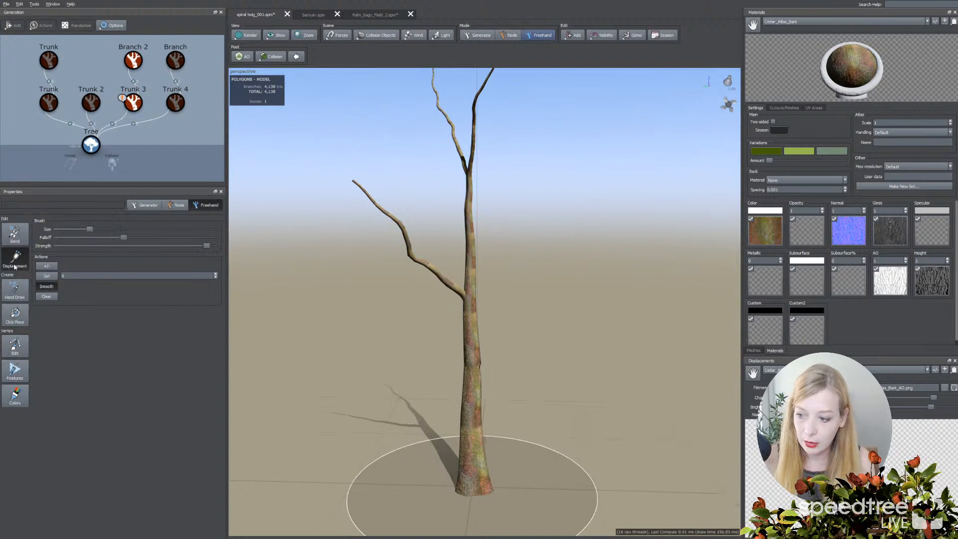
left_click(478, 348)
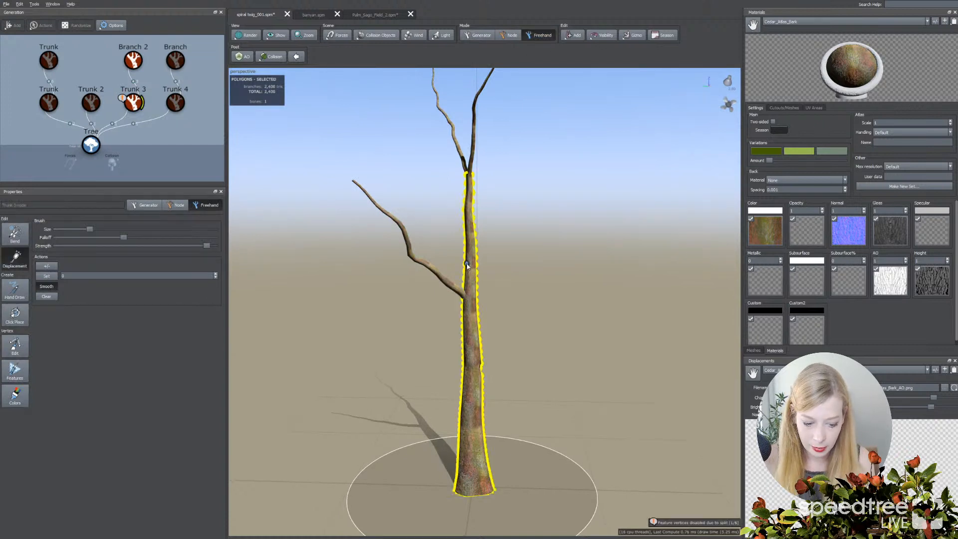
scroll(467, 265, "up", 5)
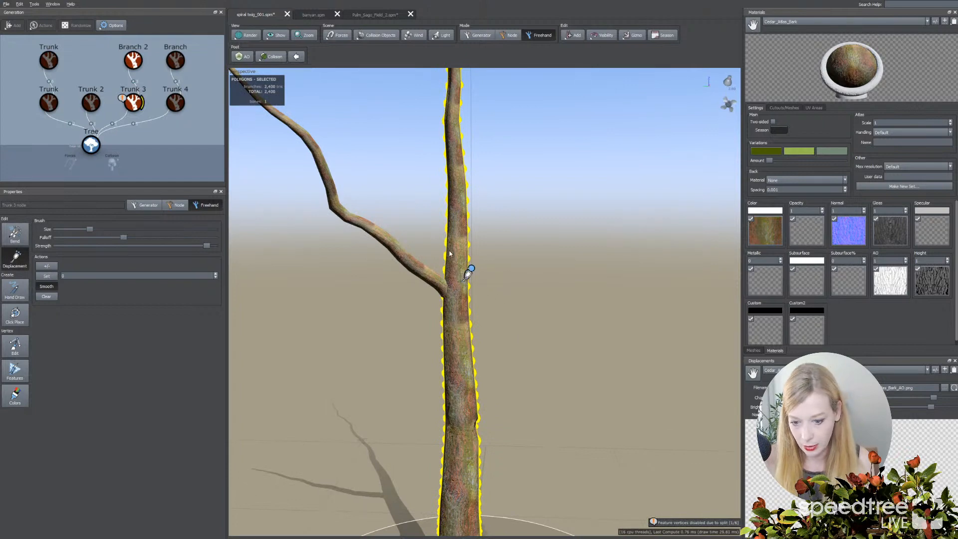
scroll(449, 253, "up", 1)
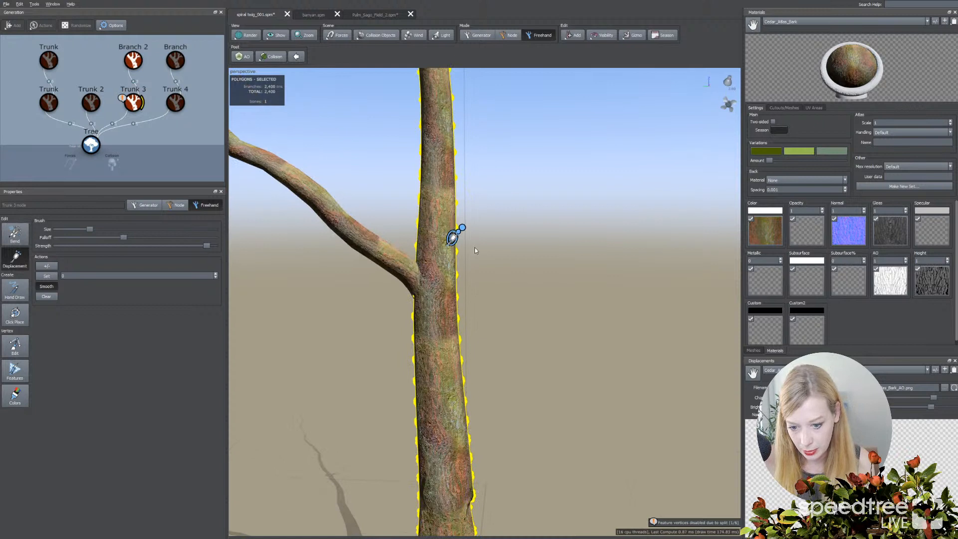
left_click_drag(462, 228, 481, 208)
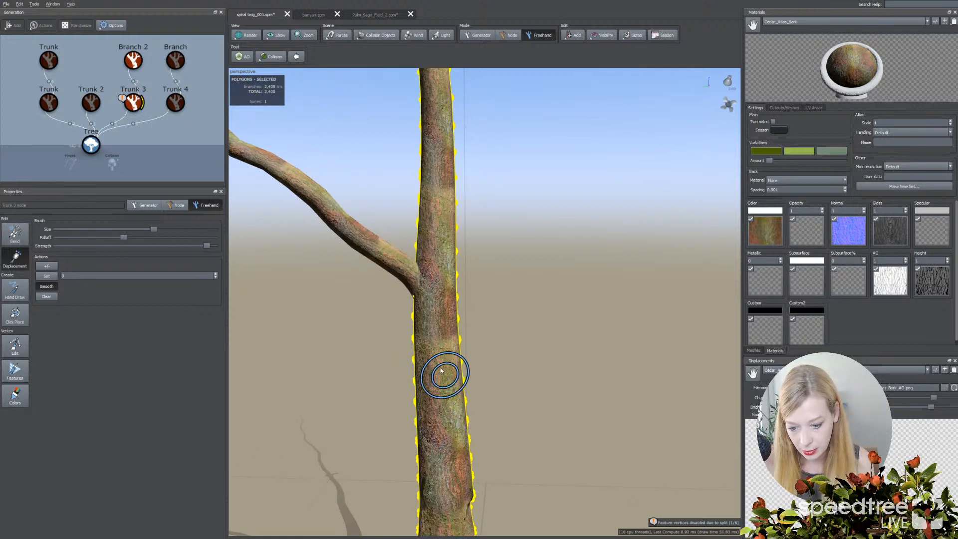
left_click(46, 266)
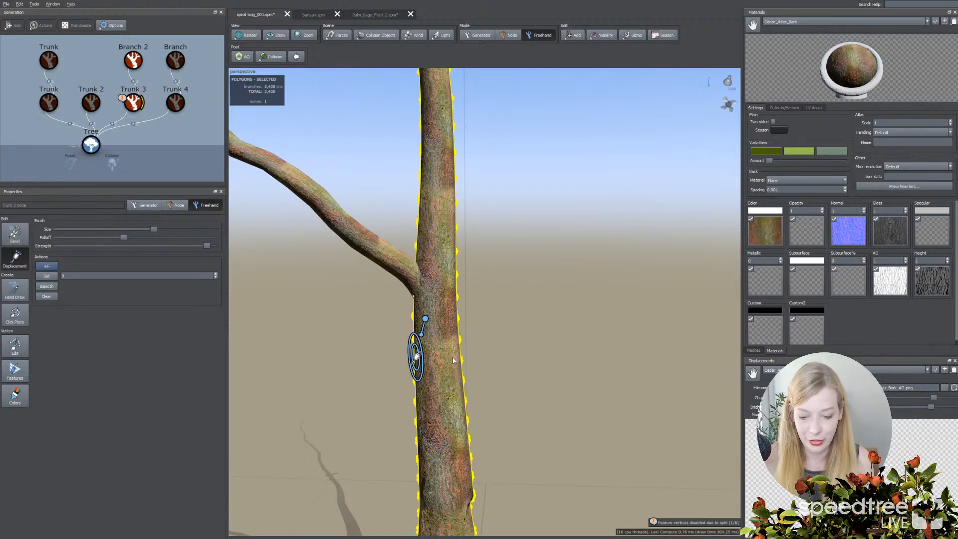
Sculpt two outward bumps on the side of Trunk 3 around its split with the Displacement brush
mouse_move(454, 361)
left_mouse_down()
mouse_move(445, 355)
mouse_move(451, 275)
left_mouse_up()
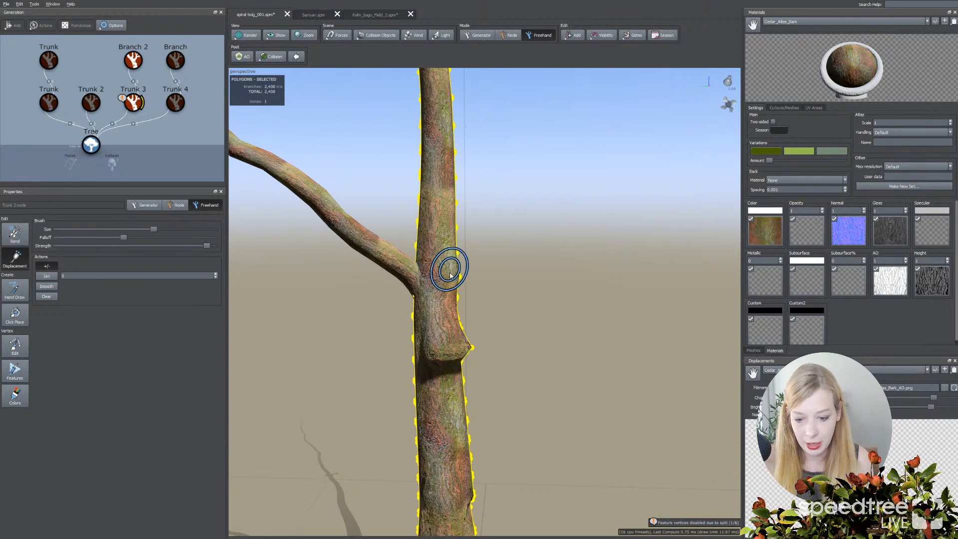
left_click(450, 275)
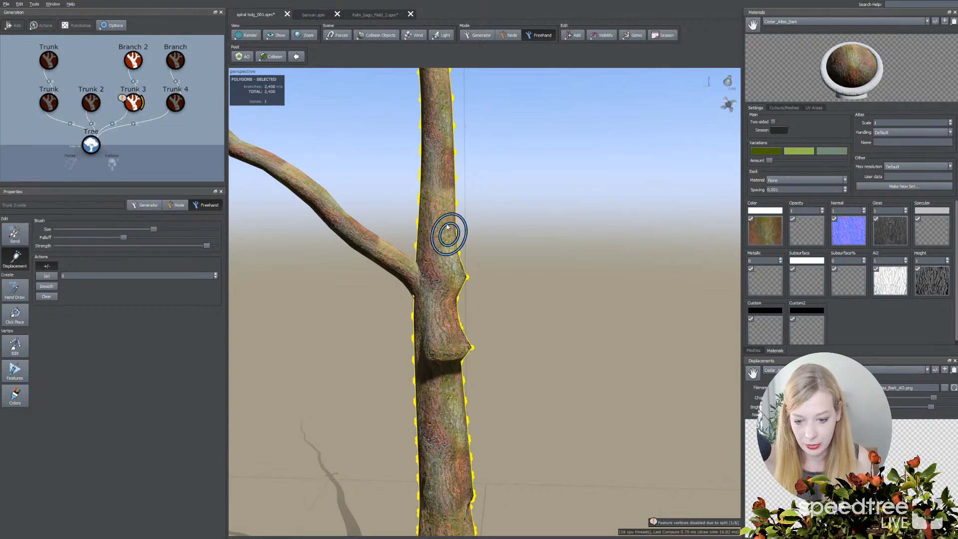
Try to place a feature vertex on the split Trunk 3 in wireframe rendering and view the message details
left_click(19, 367)
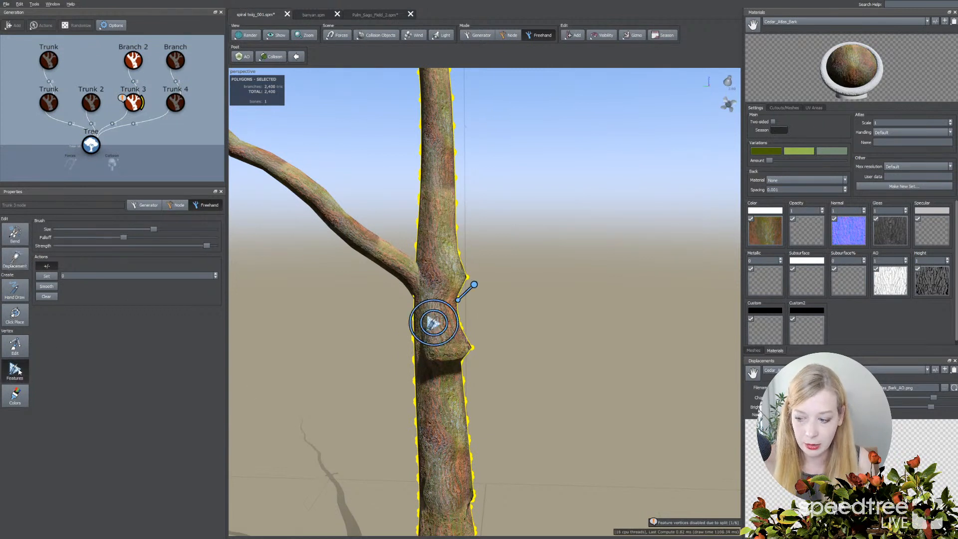
left_click(247, 35)
left_click(262, 89)
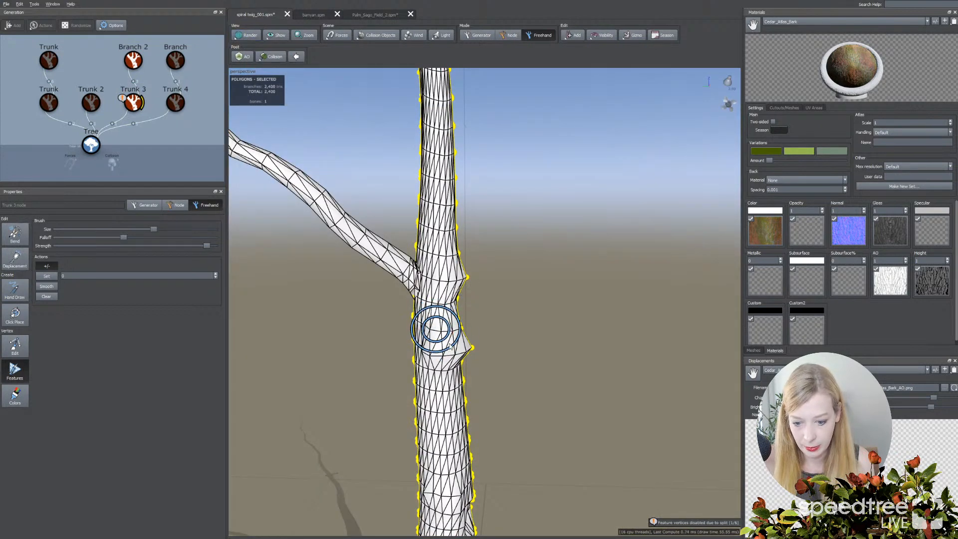
left_click(460, 385)
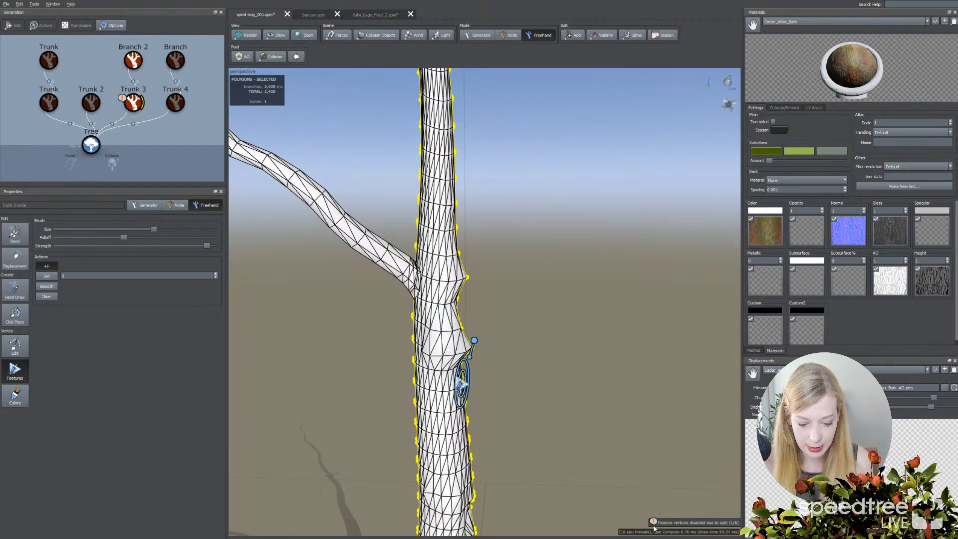
left_click(654, 523)
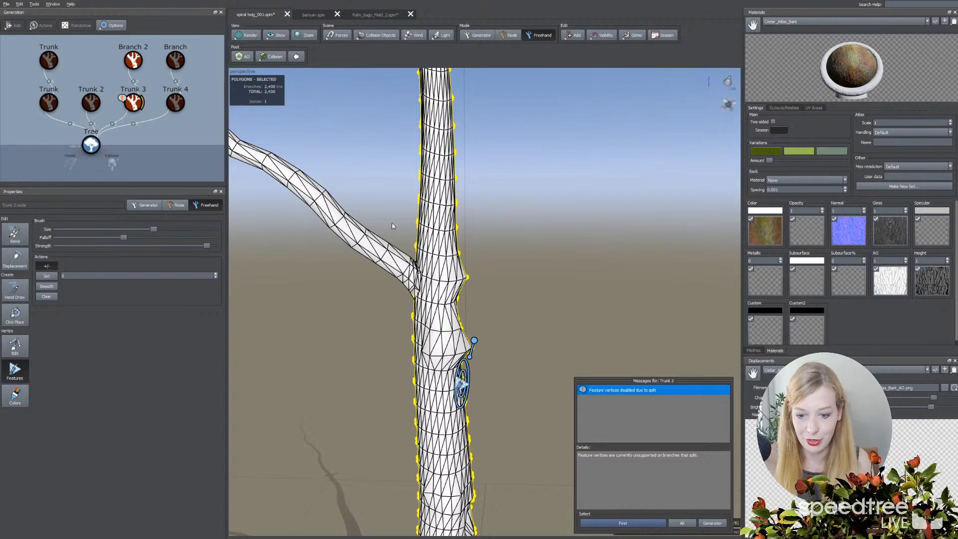
Examine the wireframe topology where Trunk 3 divides at the upper fork
scroll(568, 253, "down", 10)
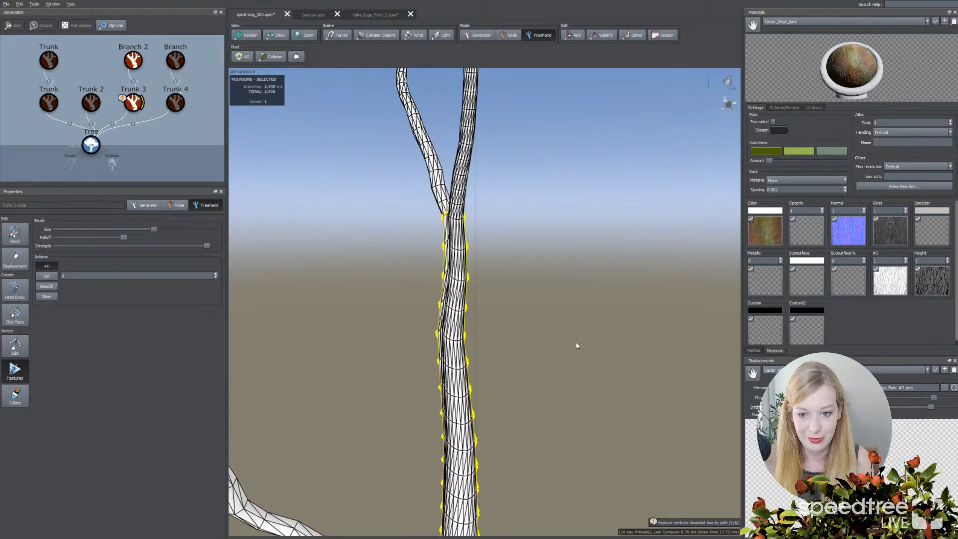
scroll(574, 329, "up", 5)
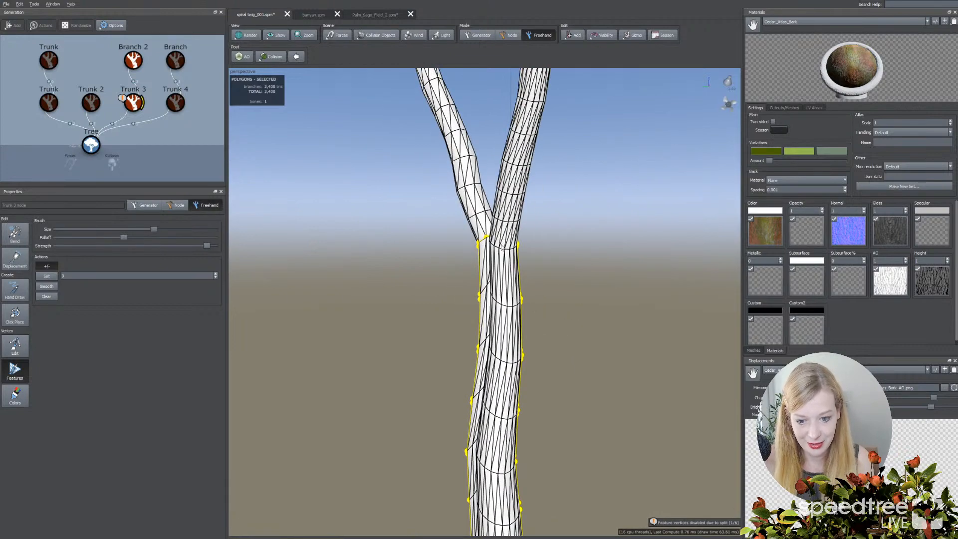
scroll(565, 299, "up", 3)
left_click_drag(564, 299, 579, 306)
middle_click_drag(579, 306, 565, 299)
middle_click_drag(574, 379, 529, 342)
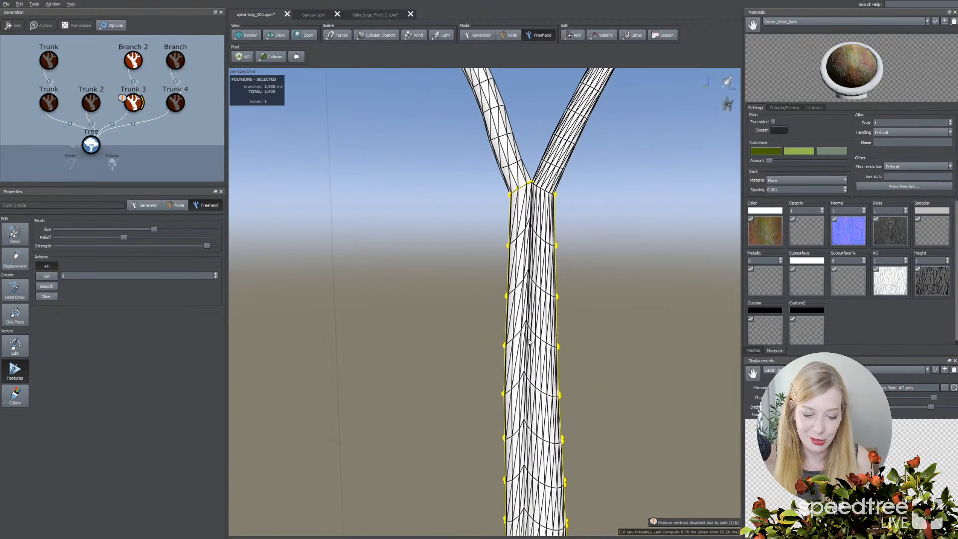
left_click_drag(624, 441, 615, 441)
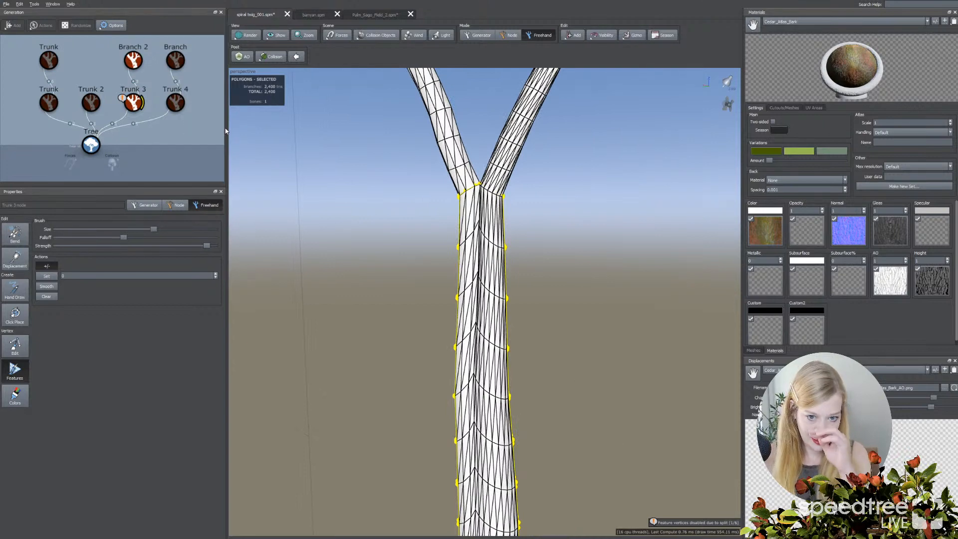
Delete Branch 2 and set the split chance of Trunk 3 to 0
left_click(133, 58)
key("Delete")
left_click(133, 102)
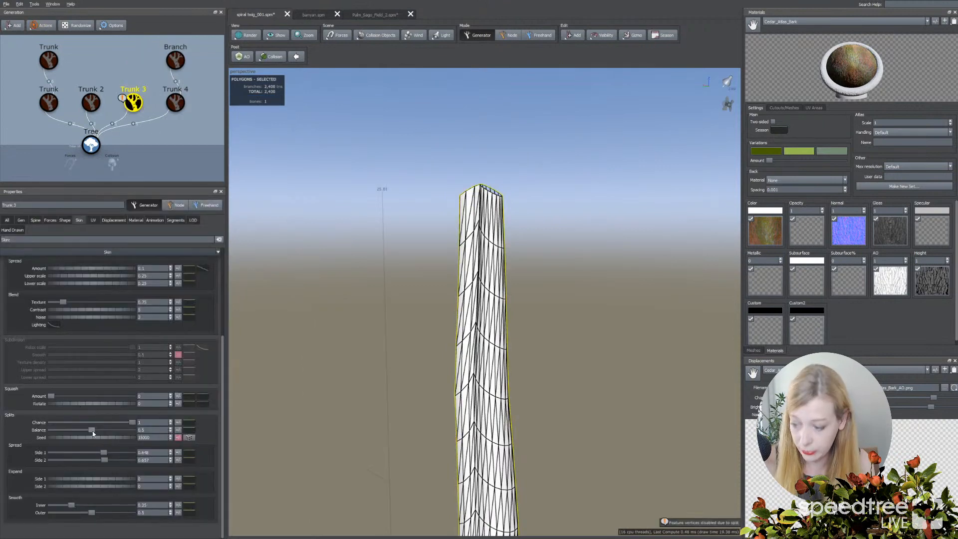
left_click_drag(132, 423, 50, 423)
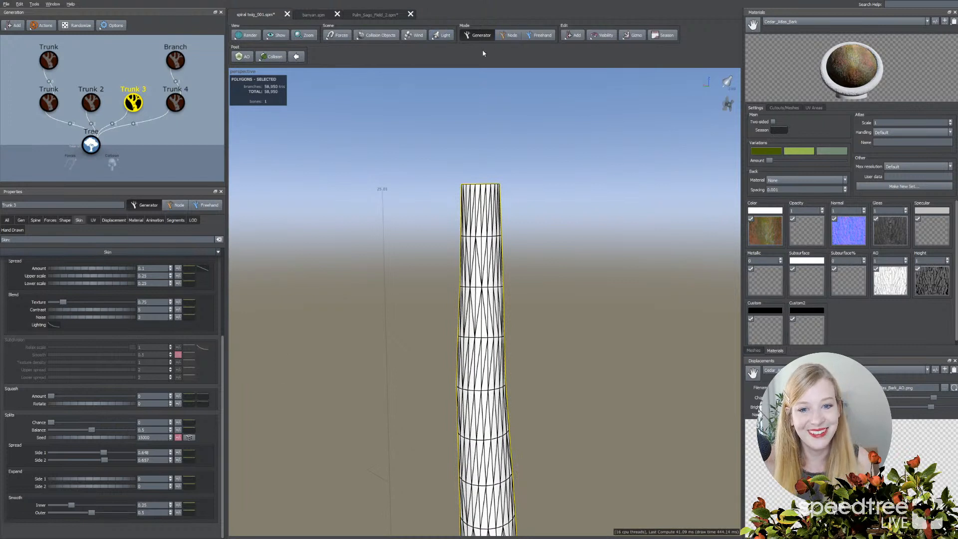
Return the viewport to Standard rendering
left_click(247, 36)
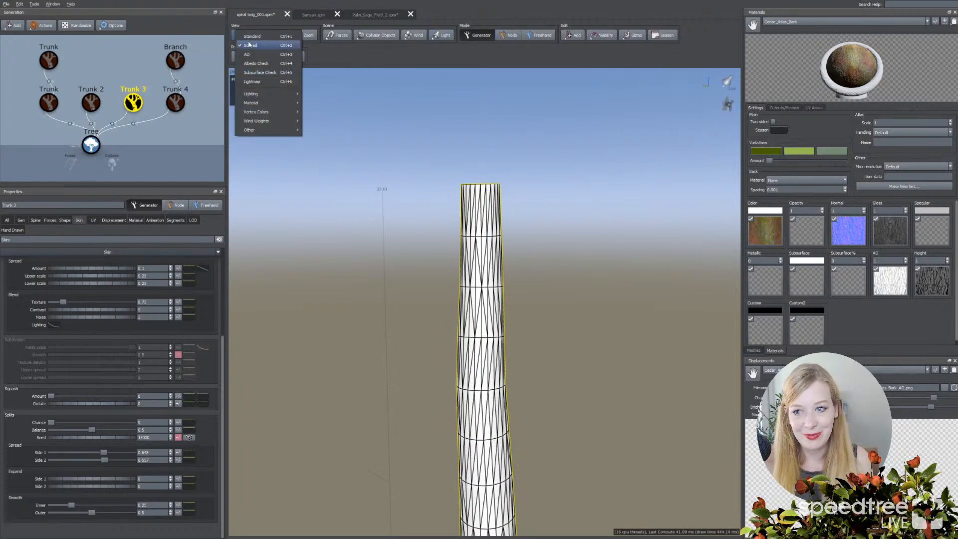
left_click(249, 45)
left_click(248, 35)
left_click(252, 36)
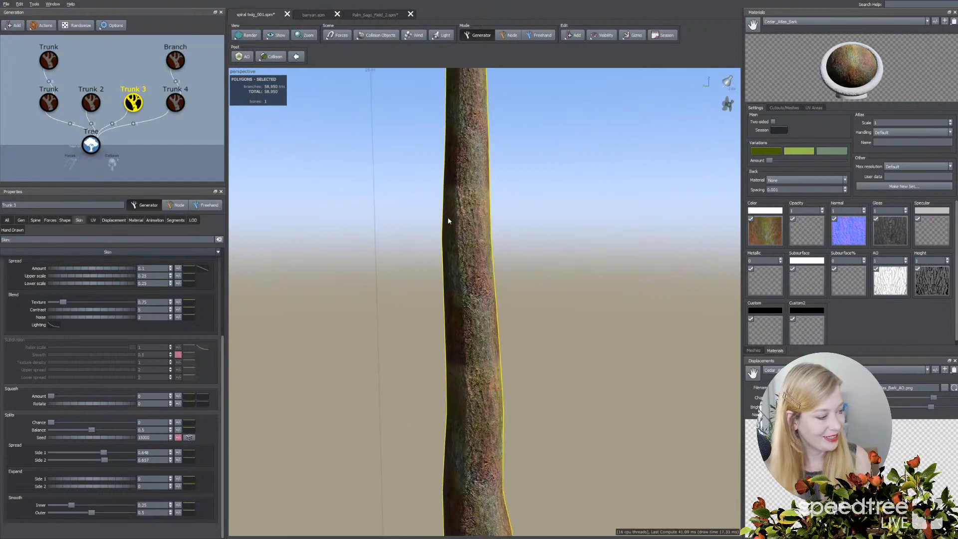
left_click_drag(448, 220, 441, 208)
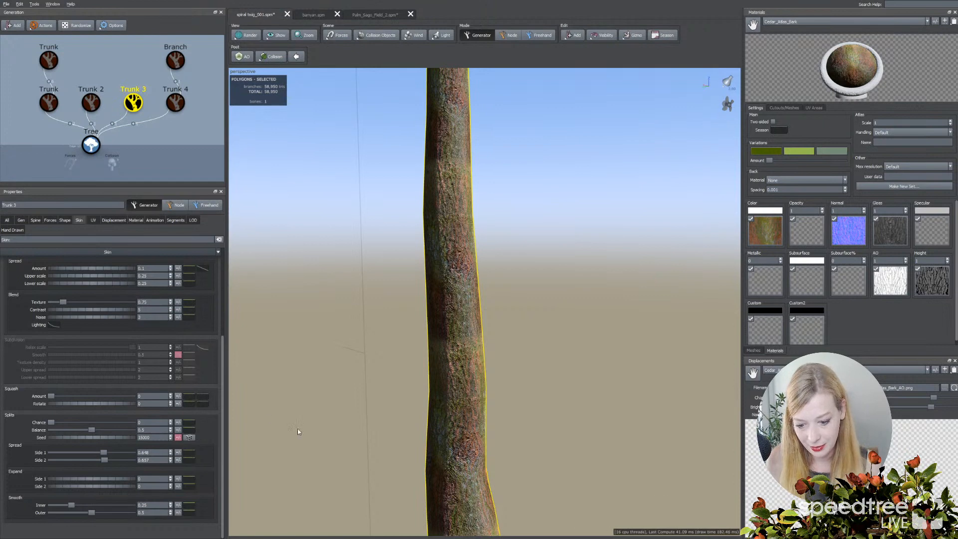
Deselect Trunk 3 and examine its sculpted bumps and knot along the unsplit trunk
left_click_drag(298, 428, 310, 424)
double_click(351, 414)
middle_click_drag(371, 418, 350, 422)
left_click_drag(350, 422, 375, 435)
right_click_drag(374, 434, 409, 464)
mouse_move(408, 461)
middle_mouse_down()
mouse_move(416, 442)
mouse_move(416, 452)
middle_mouse_up()
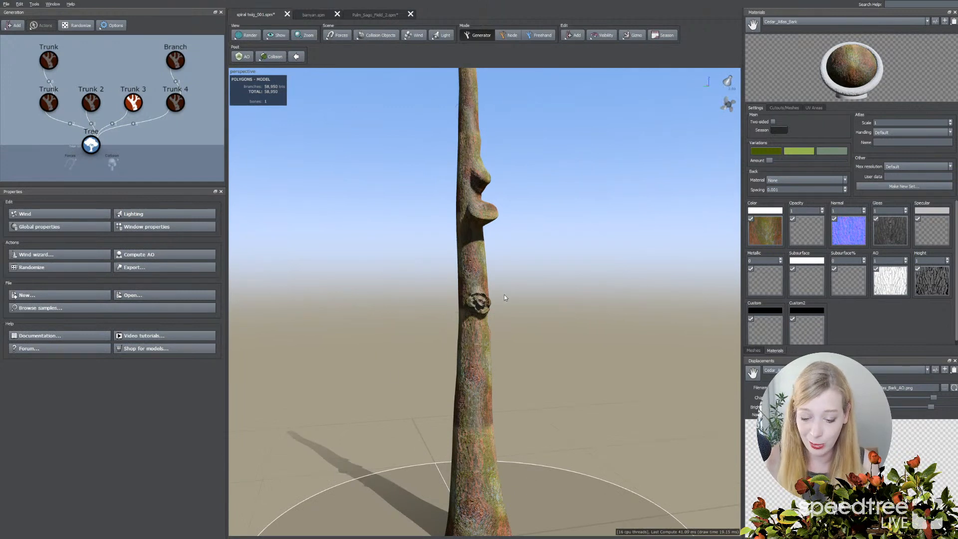
mouse_move(504, 298)
left_mouse_down()
mouse_move(475, 307)
mouse_move(510, 307)
left_mouse_up()
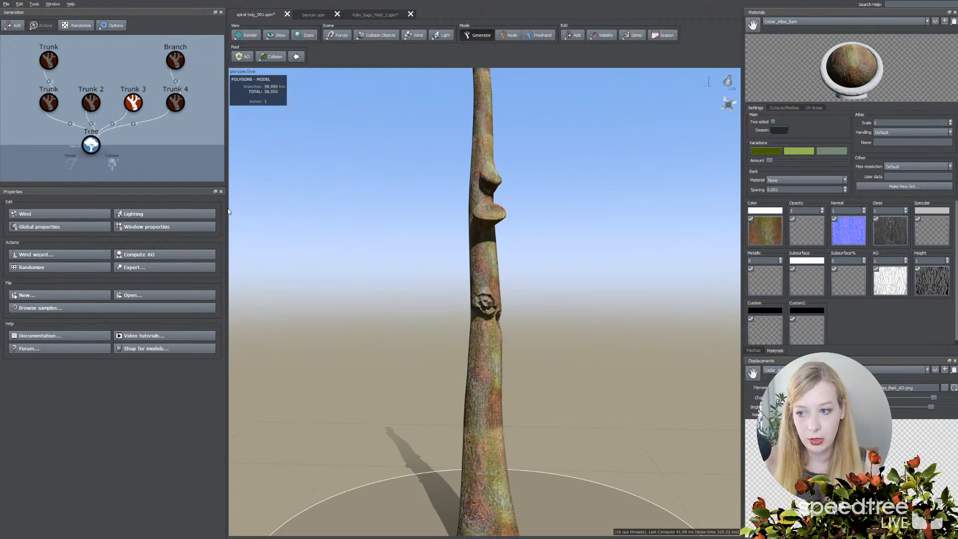
Switch to the banyan tree document and select the Branch section forming the trunk above the roots
left_click(316, 15)
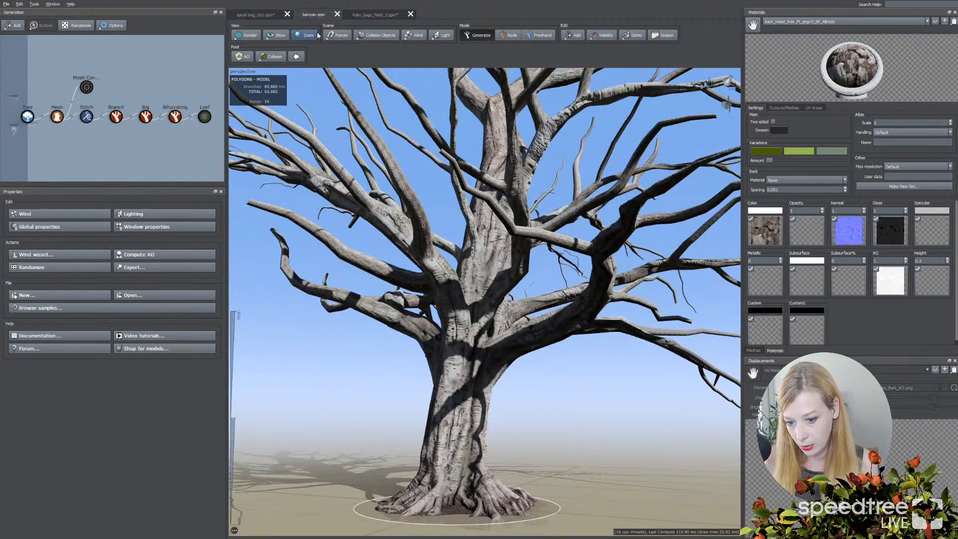
scroll(501, 316, "up", 2)
left_click_drag(501, 316, 448, 431)
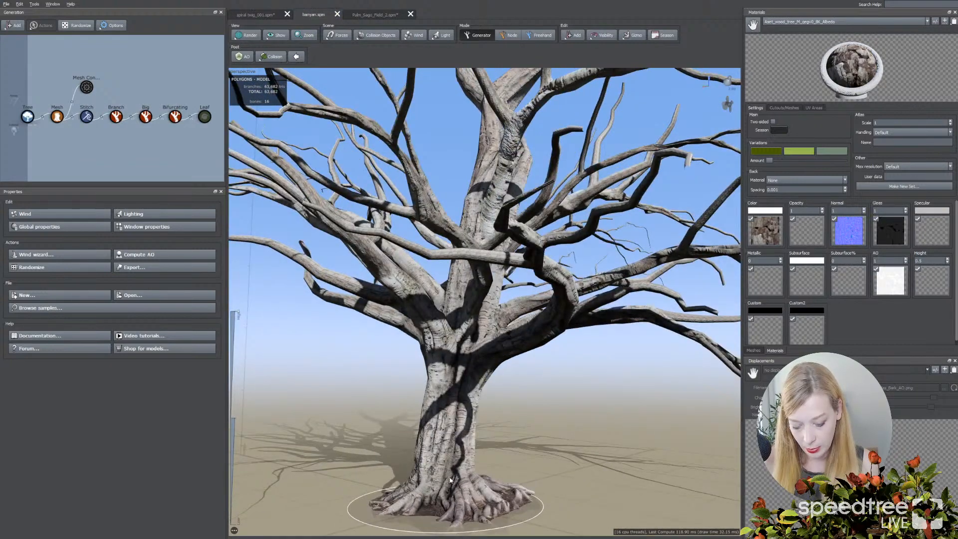
left_click(450, 482)
left_click(461, 427)
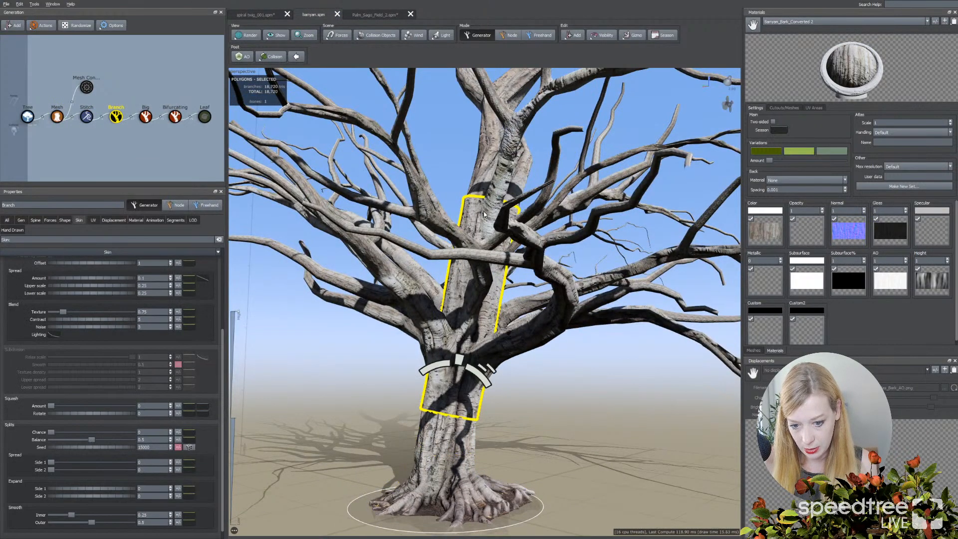
Select the root Mesh at the base of the banyan and switch to Freehand mode
scroll(504, 480, "up", 3)
middle_click_drag(504, 480, 535, 359)
left_click(535, 359)
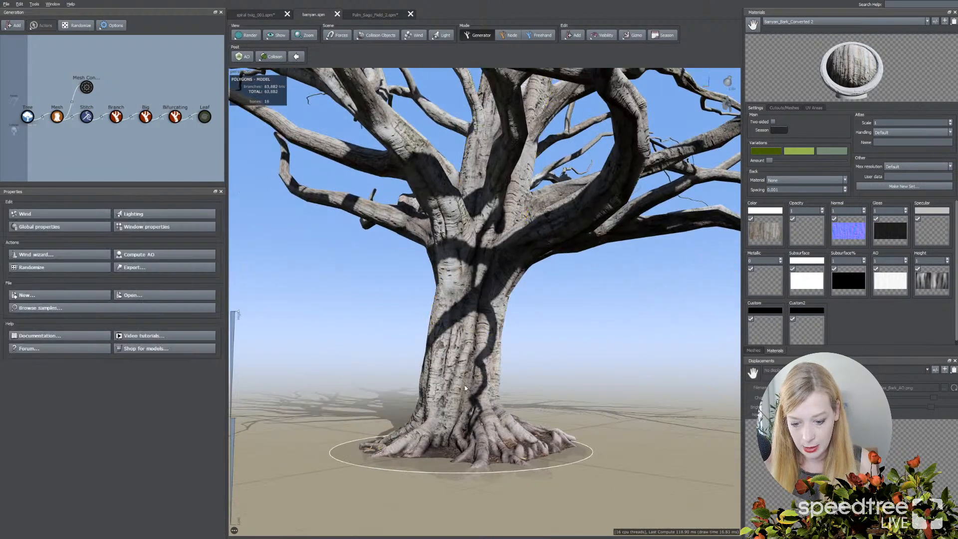
left_click(465, 388)
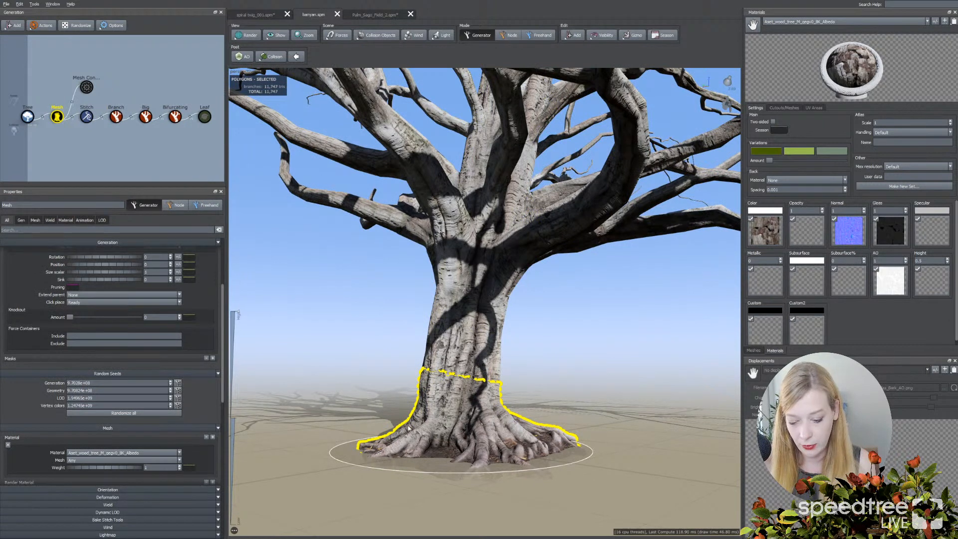
left_click(539, 35)
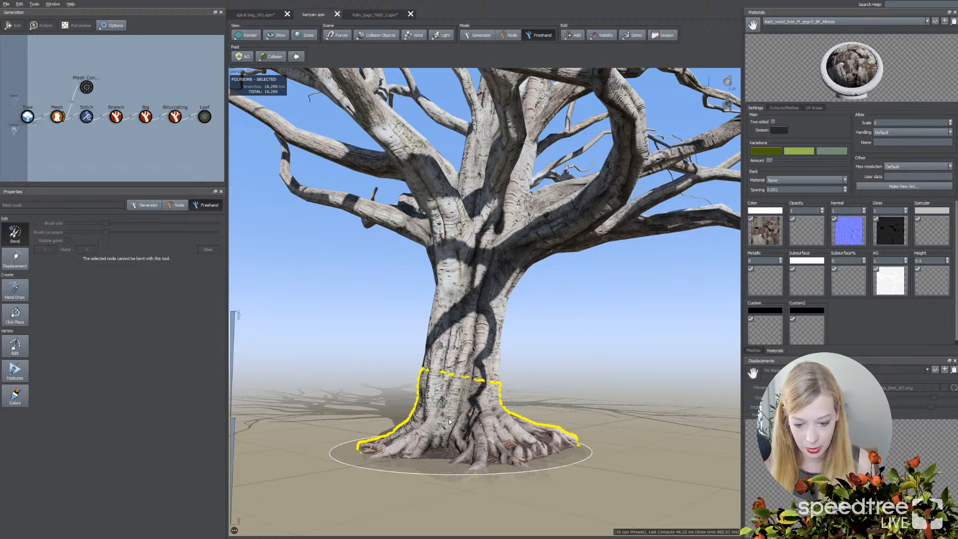
Inspect the Stitch node above the root mesh and the Branch node that continues the banyan trunk
left_click(458, 367)
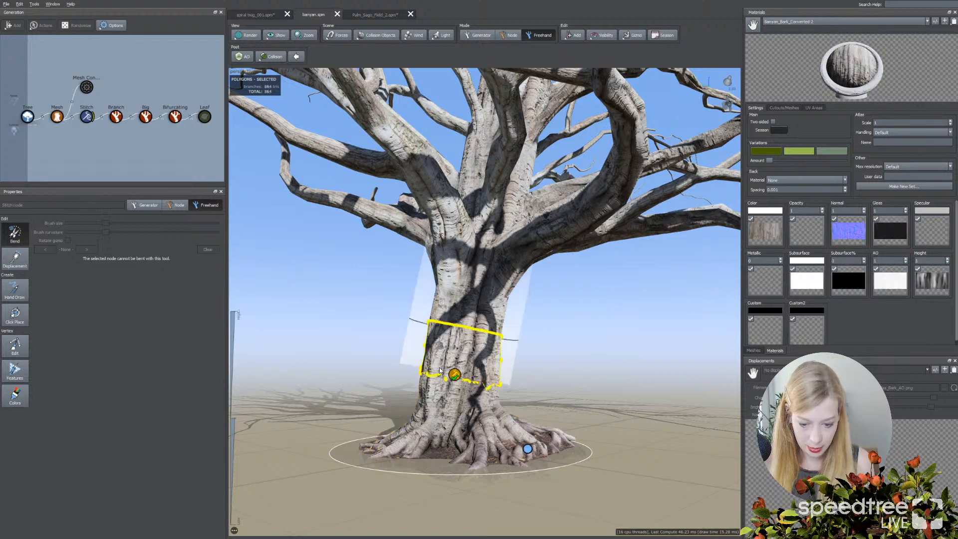
scroll(545, 377, "up", 4)
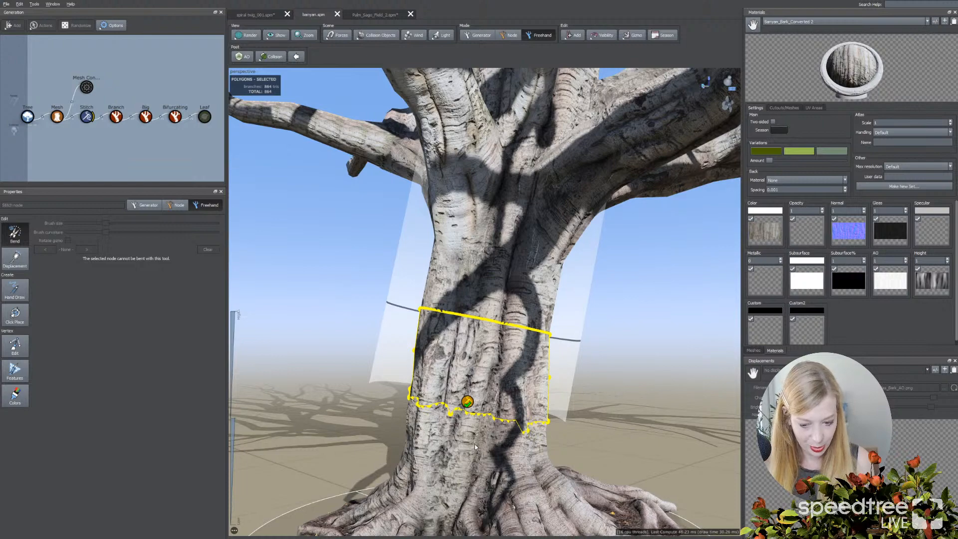
left_click(513, 280)
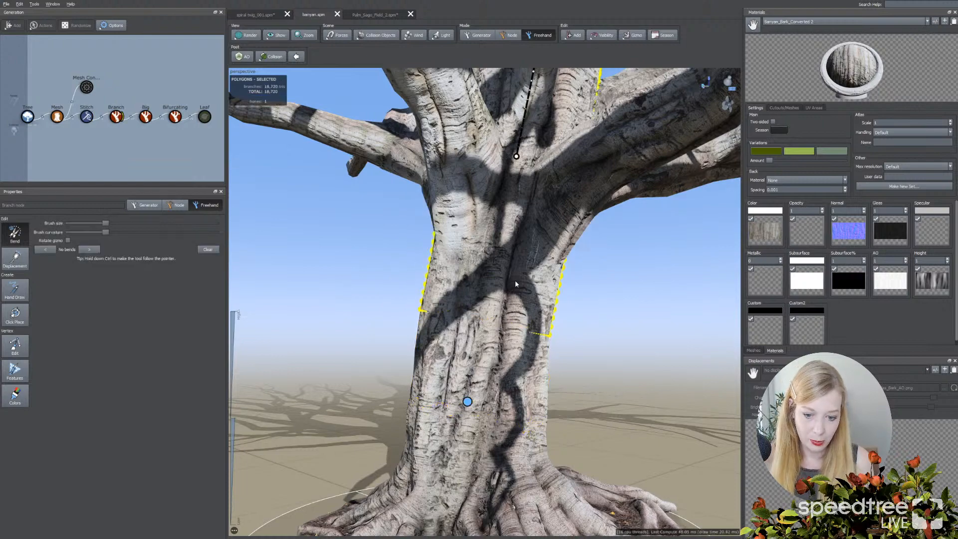
left_click_drag(516, 280, 441, 395)
middle_click_drag(441, 394, 432, 315)
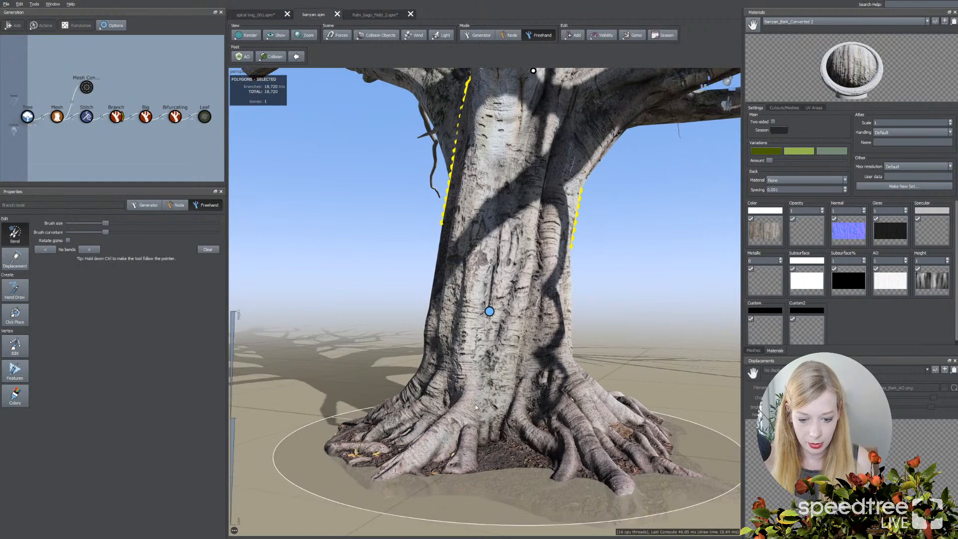
Compare the central Branch node with the Big limb that grows out of it by selecting them in turn
middle_click_drag(646, 378, 642, 397)
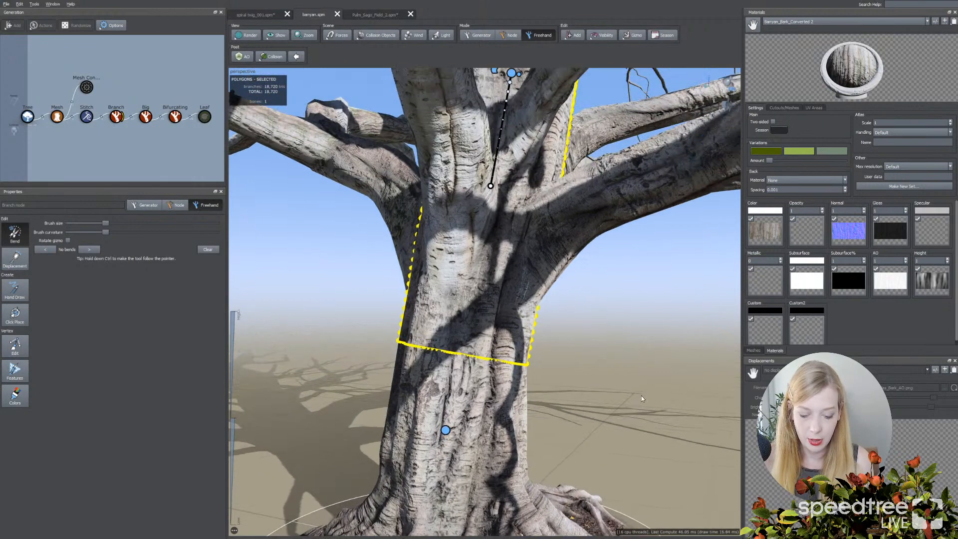
left_click_drag(629, 406, 587, 385)
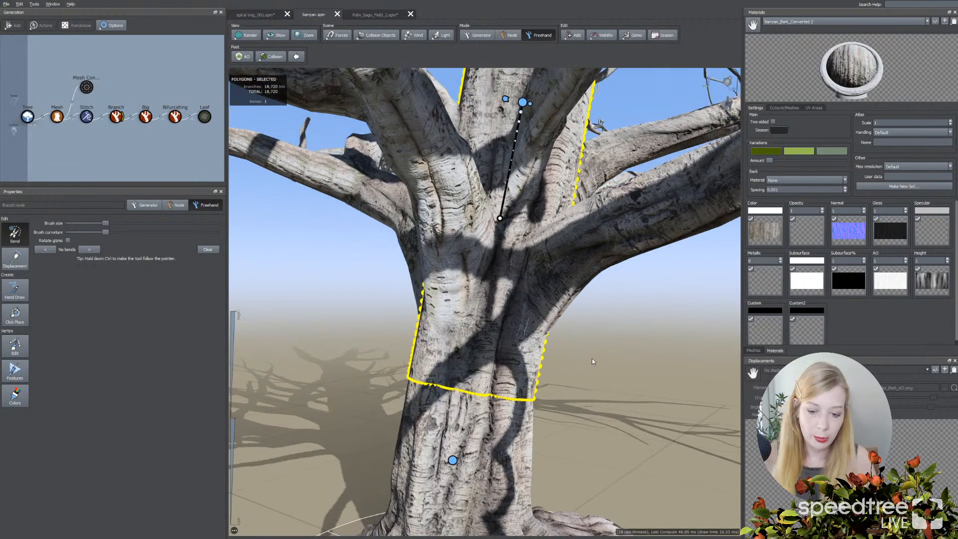
left_click_drag(592, 358, 628, 337)
middle_click_drag(628, 337, 661, 394)
left_click(451, 309)
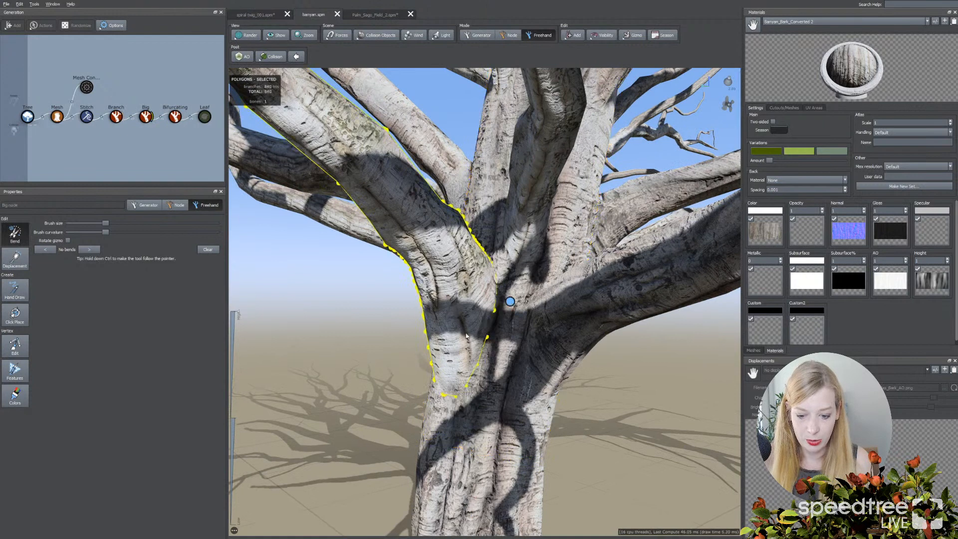
left_click(487, 397)
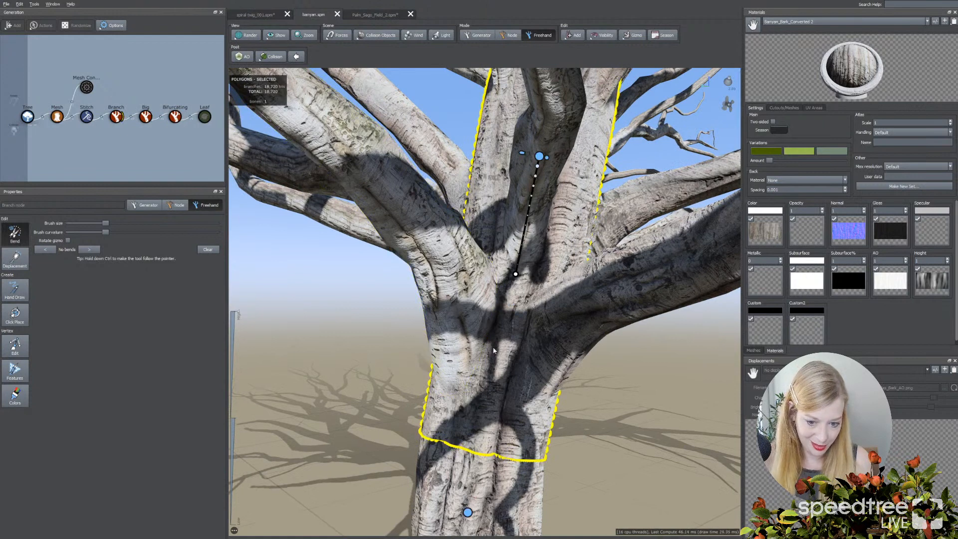
left_click_drag(460, 340, 421, 286)
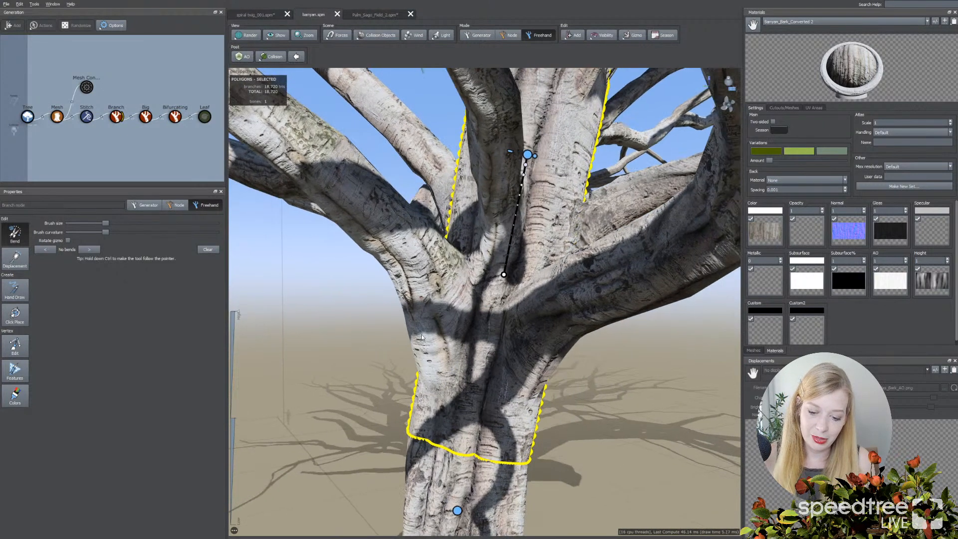
left_click(435, 307)
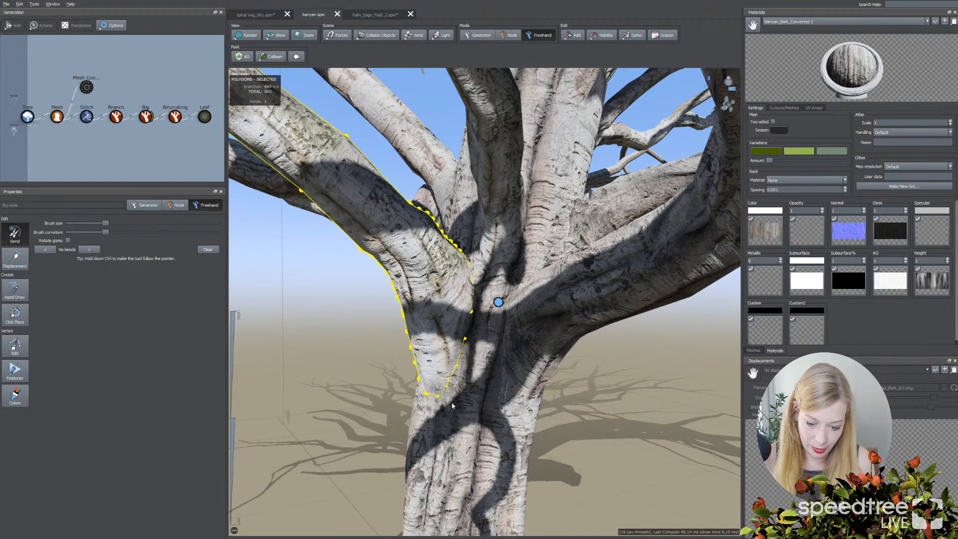
Show the Forces properties of the Big branches in Generator mode
scroll(444, 323, "up", 1)
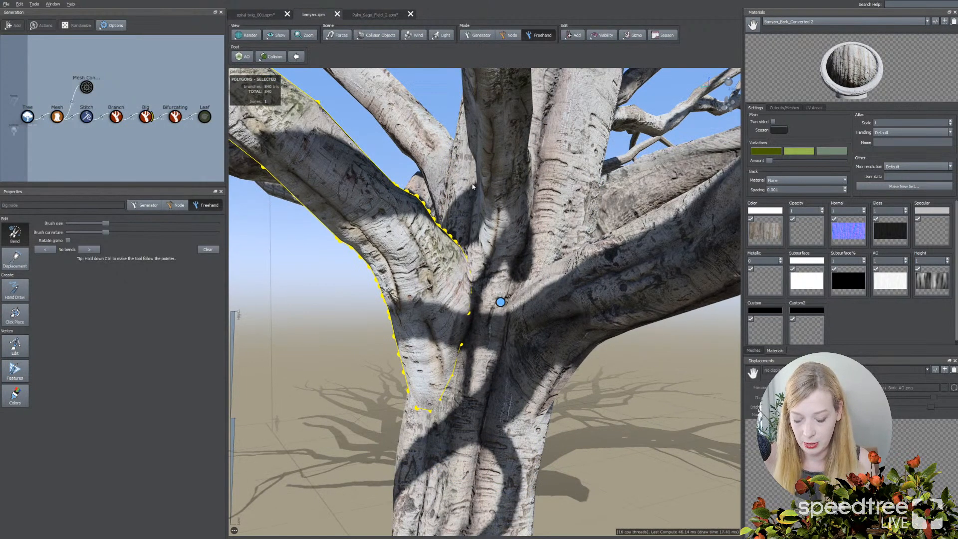
left_click(481, 39)
left_click(50, 220)
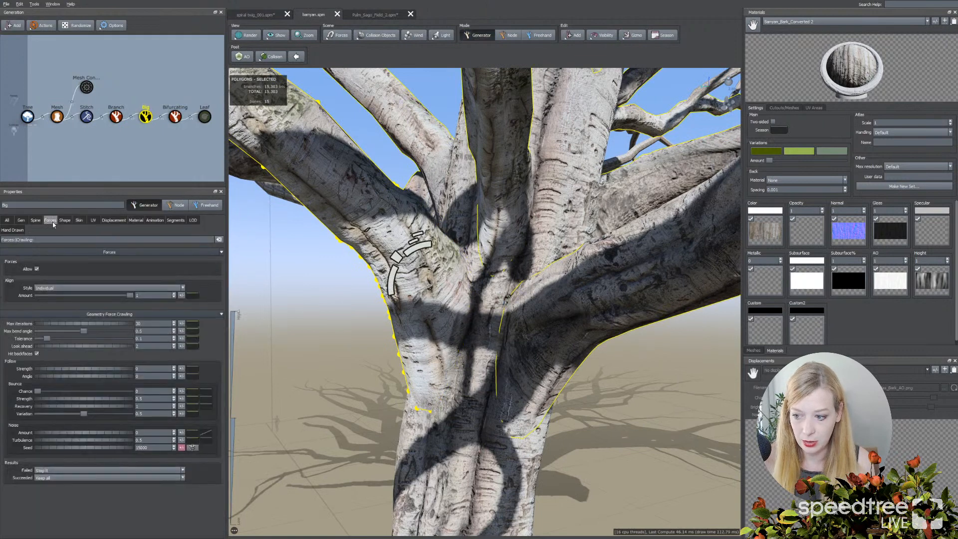
Lower the welding Offset in the Skin properties of the Big branches so their welds blend differently into the trunk
left_click(79, 220)
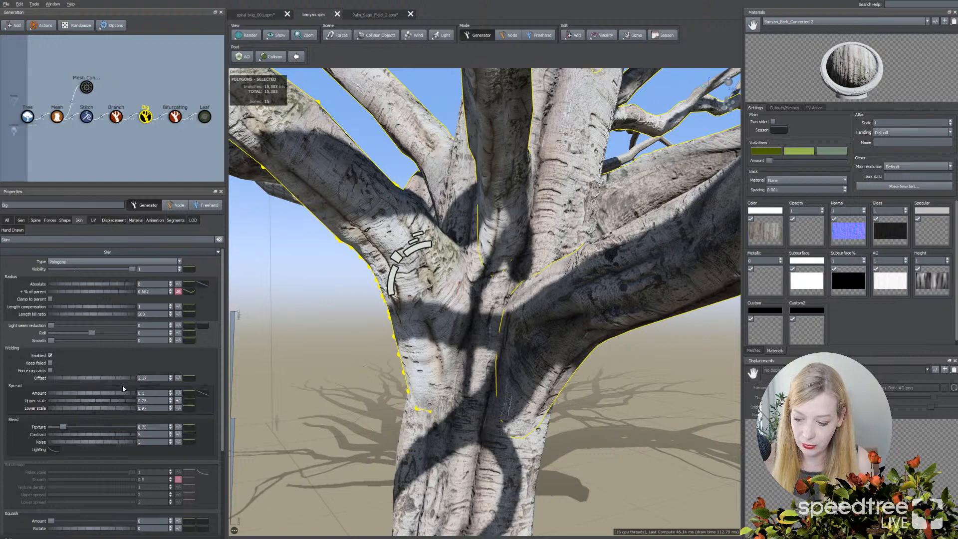
left_click_drag(128, 379, 120, 379)
scroll(462, 423, "up", 2)
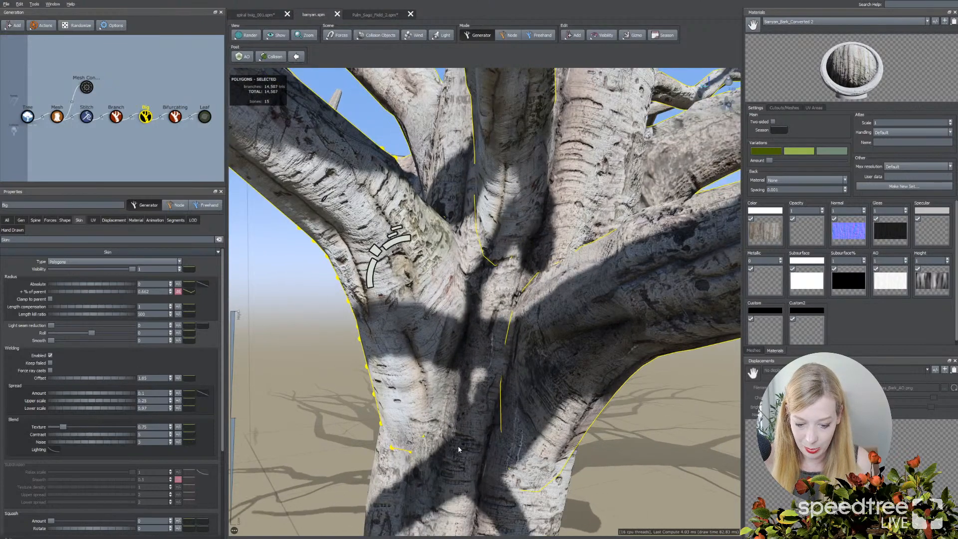
middle_click_drag(458, 447, 465, 424)
left_click_drag(465, 423, 455, 418)
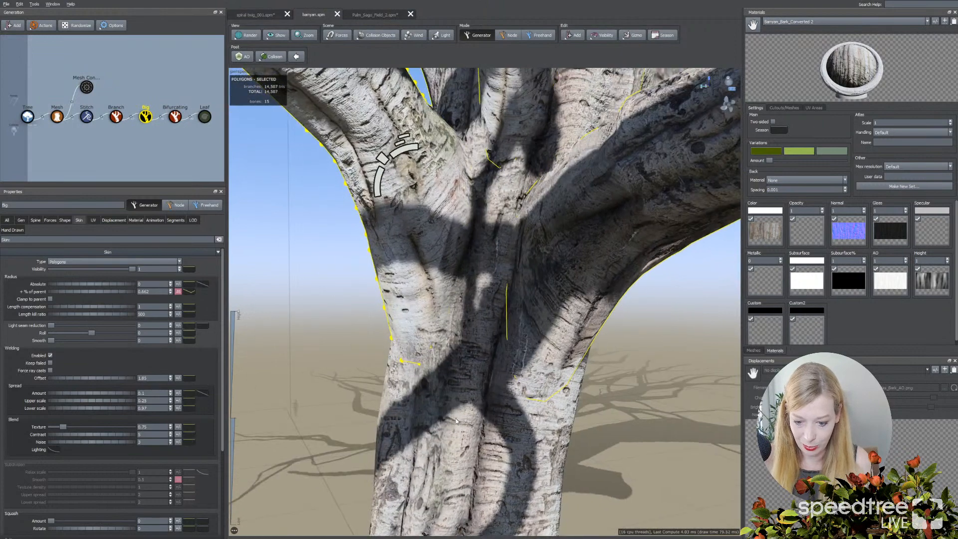
Re-aim the scene light so it rakes across the bark of the crotch, and reselect the Big branches
left_click(728, 80)
mouse_move(729, 80)
left_mouse_down()
mouse_move(739, 82)
mouse_move(733, 88)
left_mouse_up()
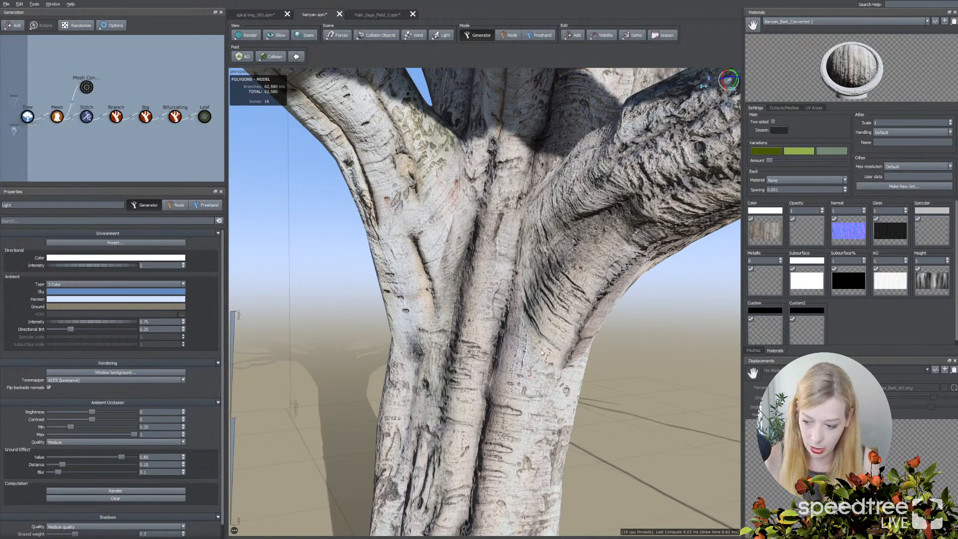
left_click(391, 203)
Show the banyan as a wireframe and select the left Big limb in Freehand mode
left_click(247, 35)
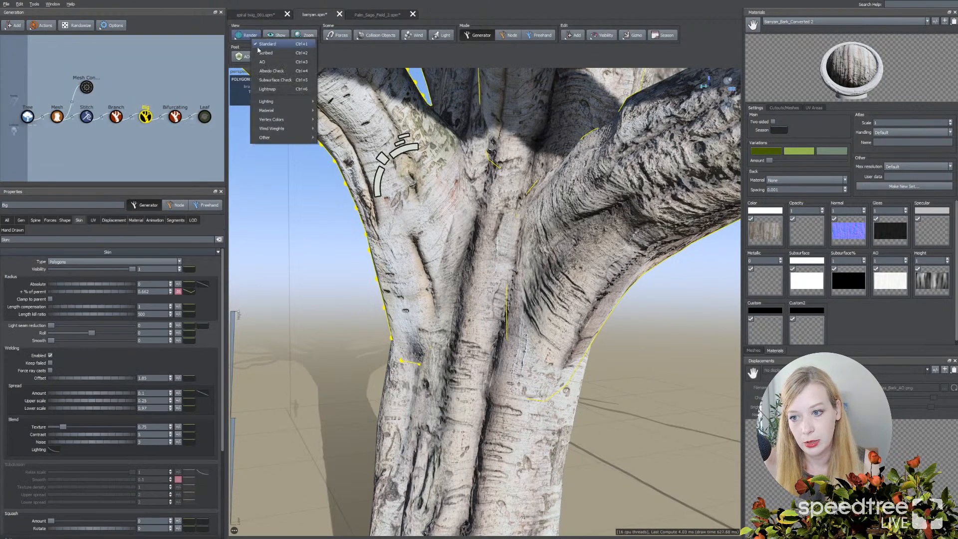
left_click(273, 57)
left_click(540, 35)
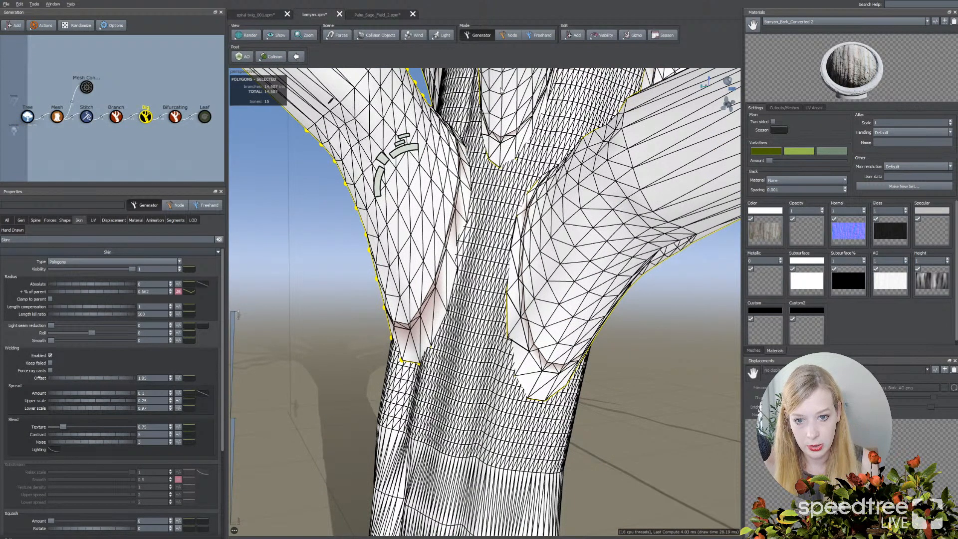
left_click(517, 220)
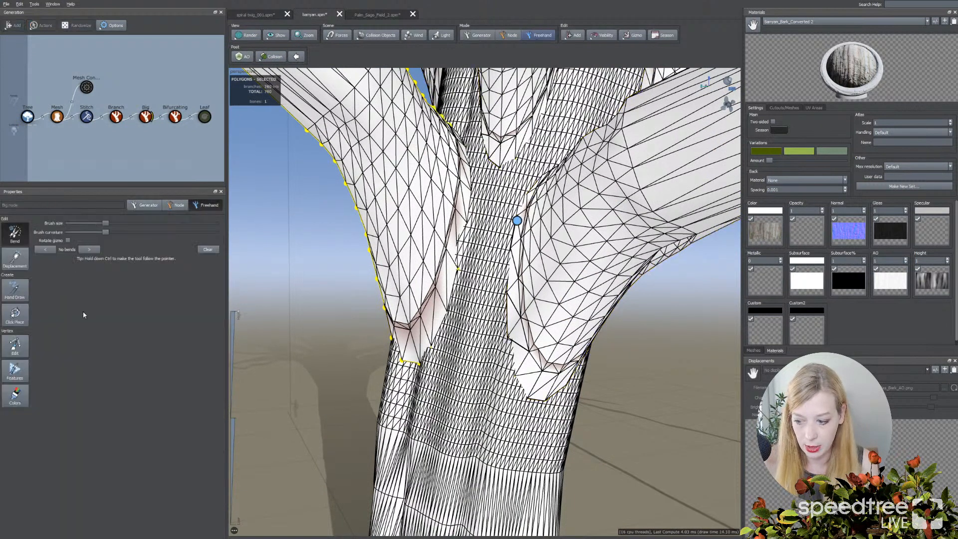
Paint extra mesh detail on the left Big limb's weld area with the Features brush, and sculpt it with Displacement
left_click(16, 370)
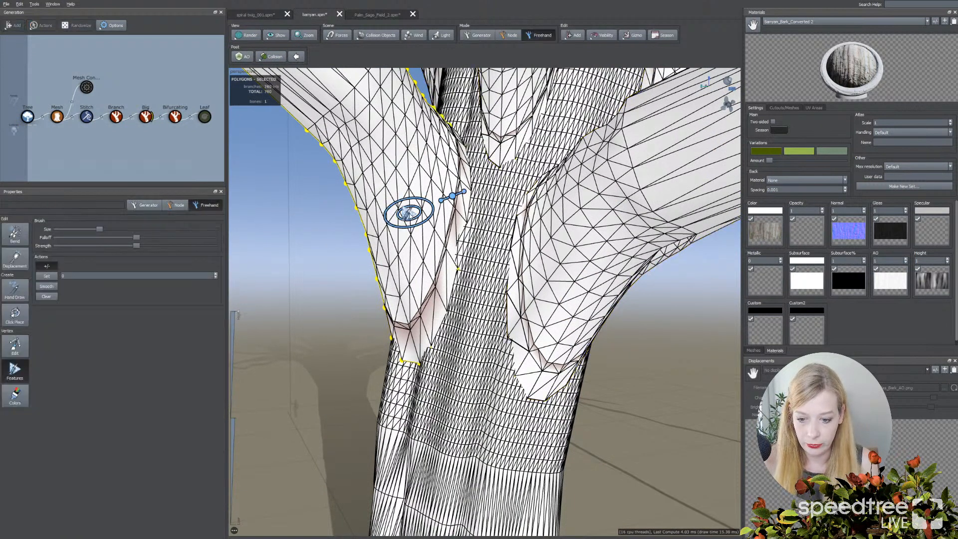
mouse_move(398, 250)
left_mouse_down()
mouse_move(419, 210)
mouse_move(406, 214)
mouse_move(400, 165)
mouse_move(398, 207)
mouse_move(410, 220)
mouse_move(402, 199)
mouse_move(410, 217)
mouse_move(427, 194)
mouse_move(402, 171)
mouse_move(388, 219)
mouse_move(419, 257)
left_mouse_up()
left_click(15, 258)
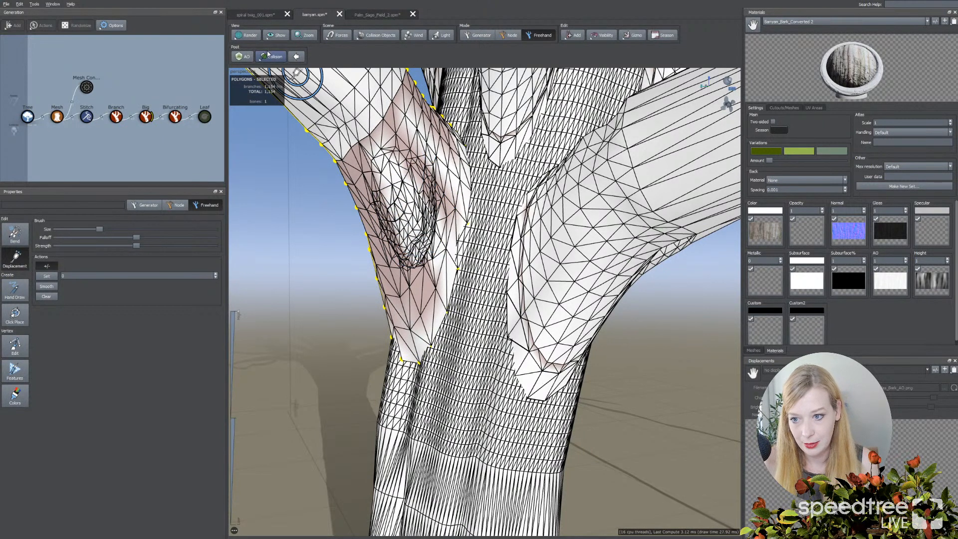
Return to Standard rendering and examine the sculpted bulge on the left limb from several angles
left_click(250, 35)
left_click(267, 43)
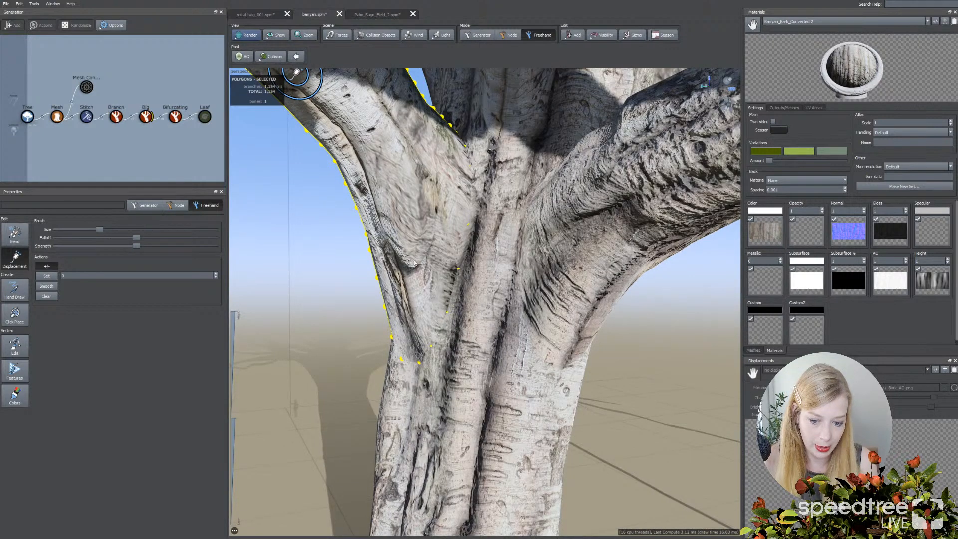
middle_click_drag(461, 312, 391, 336)
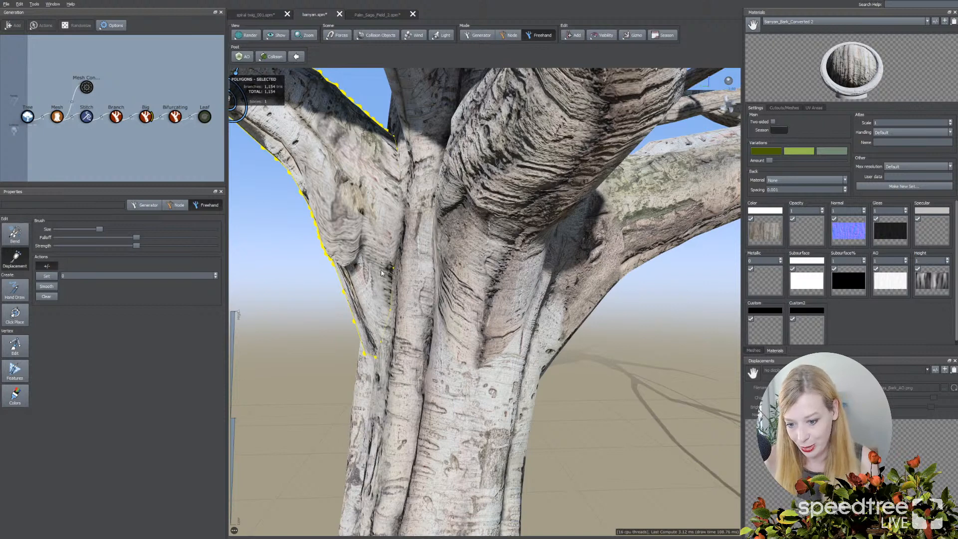
middle_click_drag(333, 293, 349, 293)
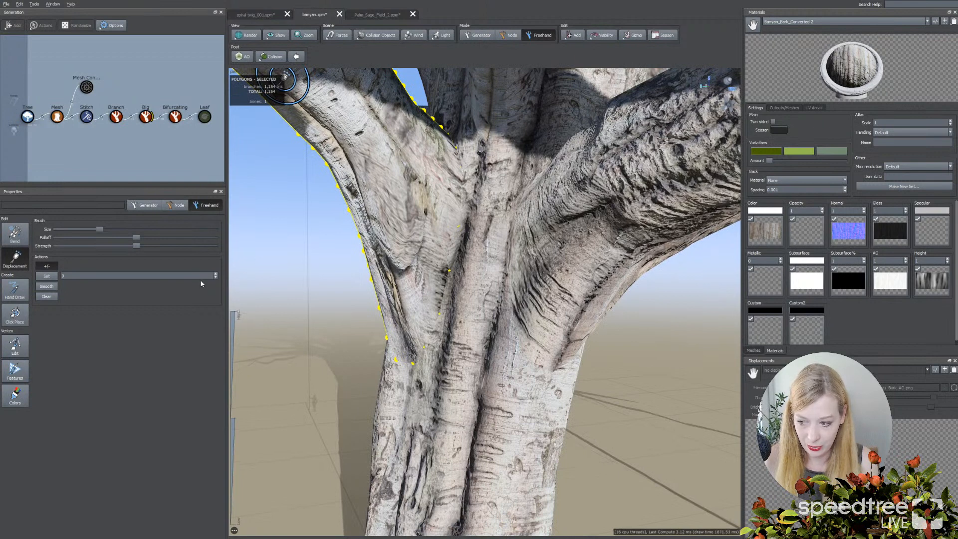
Select the Branch trunk and the Big branches in turn to compare where their meshes meet at the weld
left_click(118, 119)
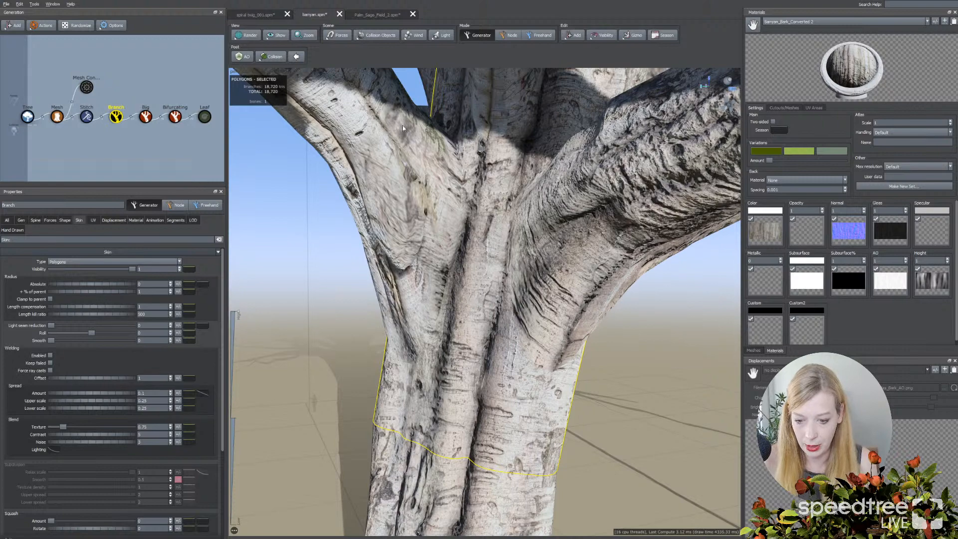
middle_click_drag(413, 317, 447, 380)
left_click(327, 148)
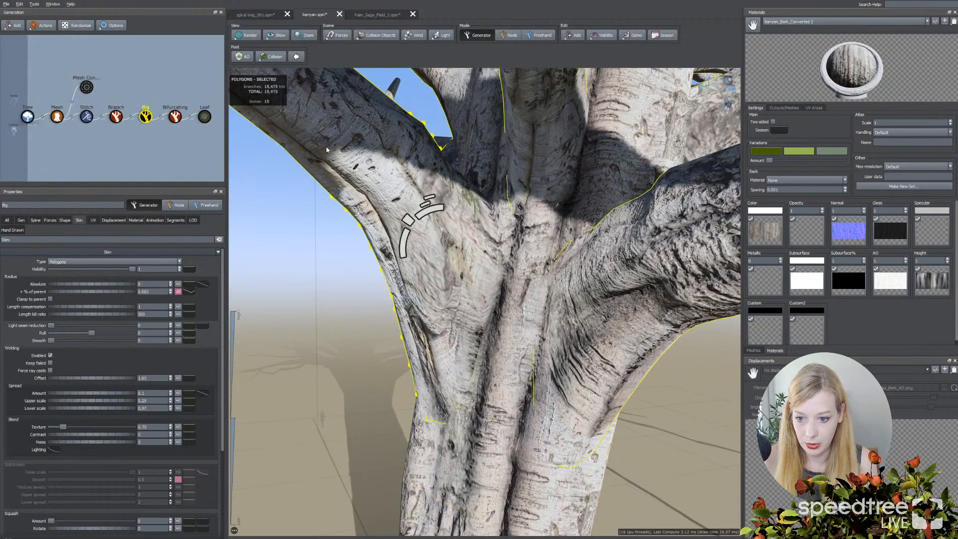
left_click_drag(438, 343, 329, 349)
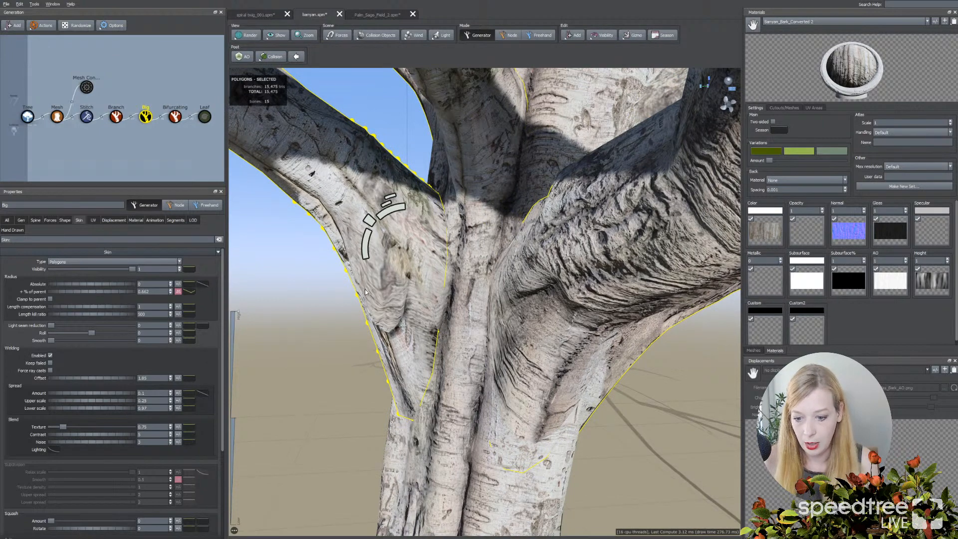
left_click_drag(365, 292, 353, 303)
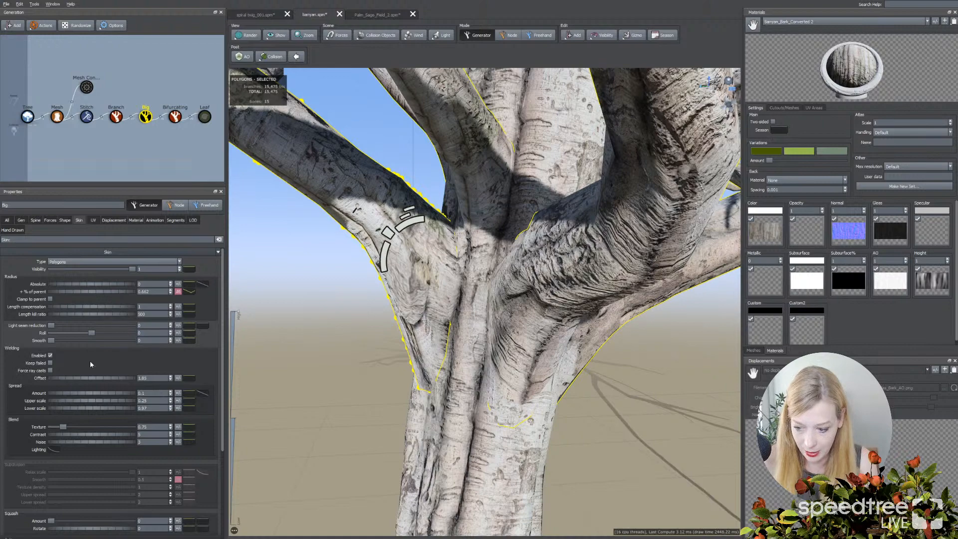
Lower the Big branches' welding Offset to 0.21 and inspect how the sculpted bulge sits at the branch collar
left_click_drag(116, 383, 55, 382)
scroll(56, 380, "down", 3)
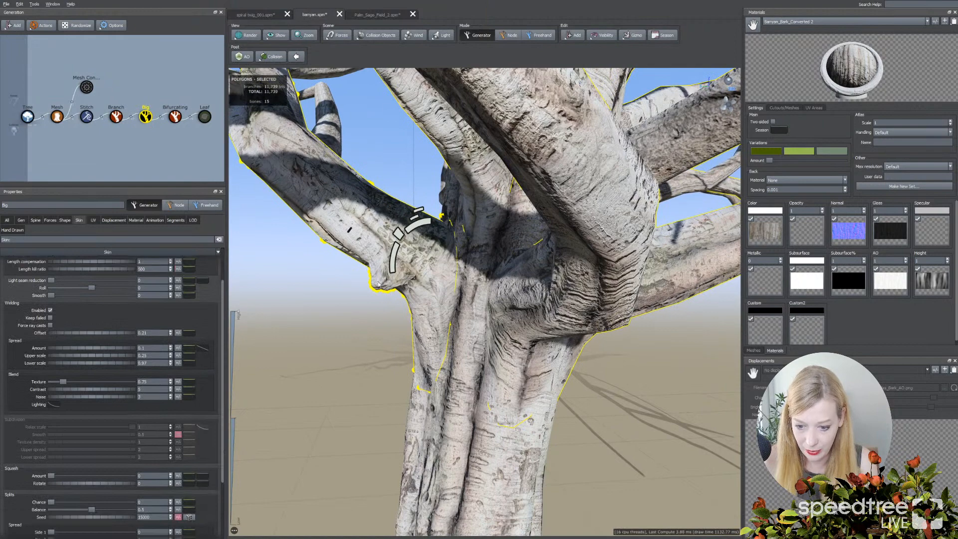
left_click_drag(337, 283, 332, 284)
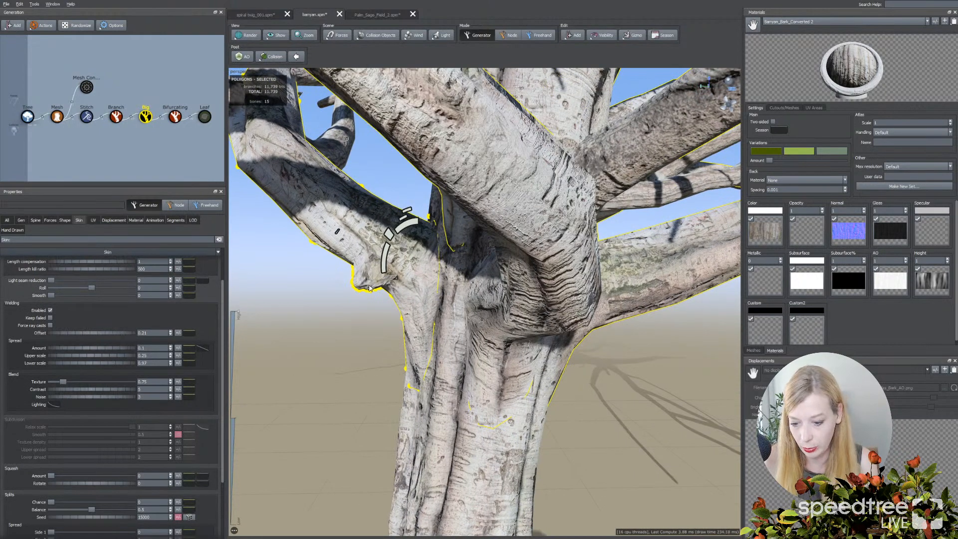
left_click(368, 325)
left_click_drag(368, 325, 399, 313)
scroll(399, 313, "up", 2)
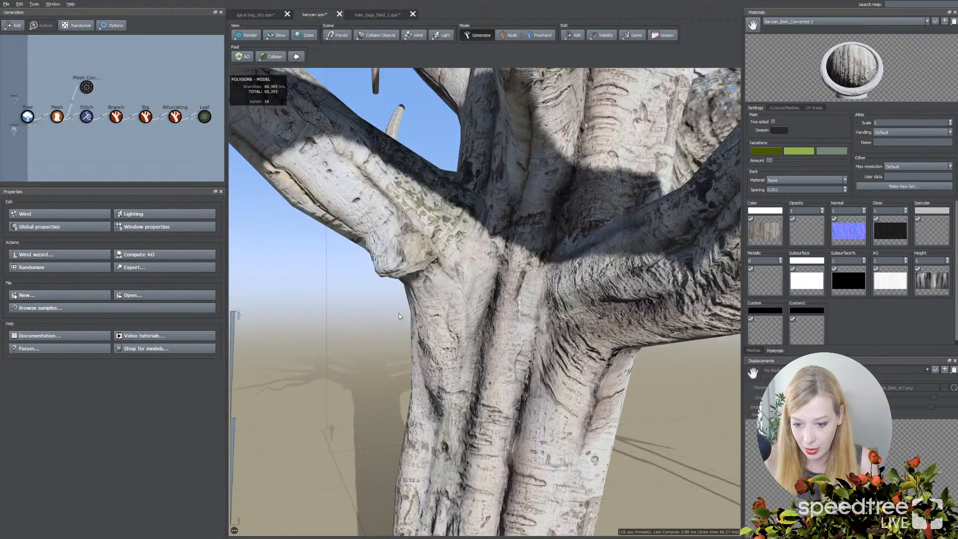
scroll(324, 294, "down", 1)
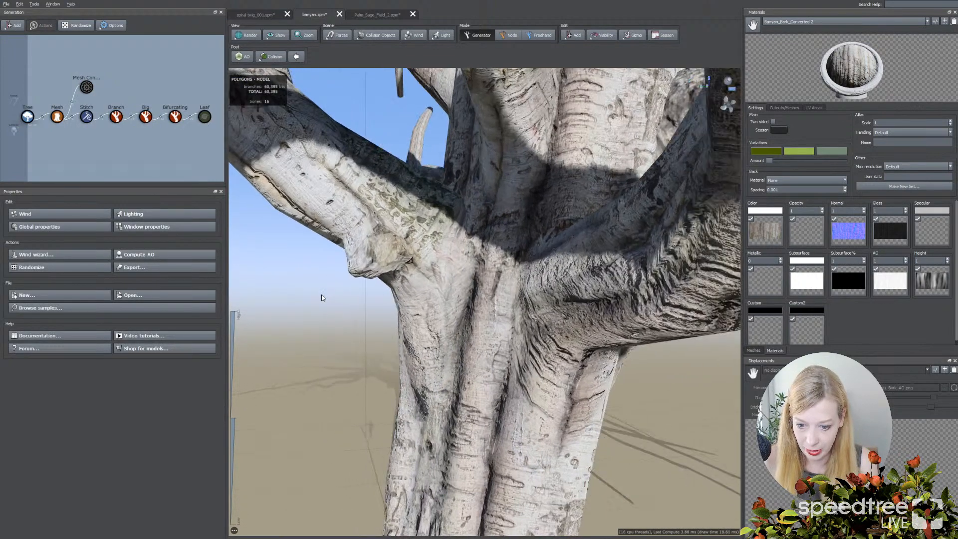
Select the Big branches and set their weld blend Texture to 0.555
left_click(404, 294)
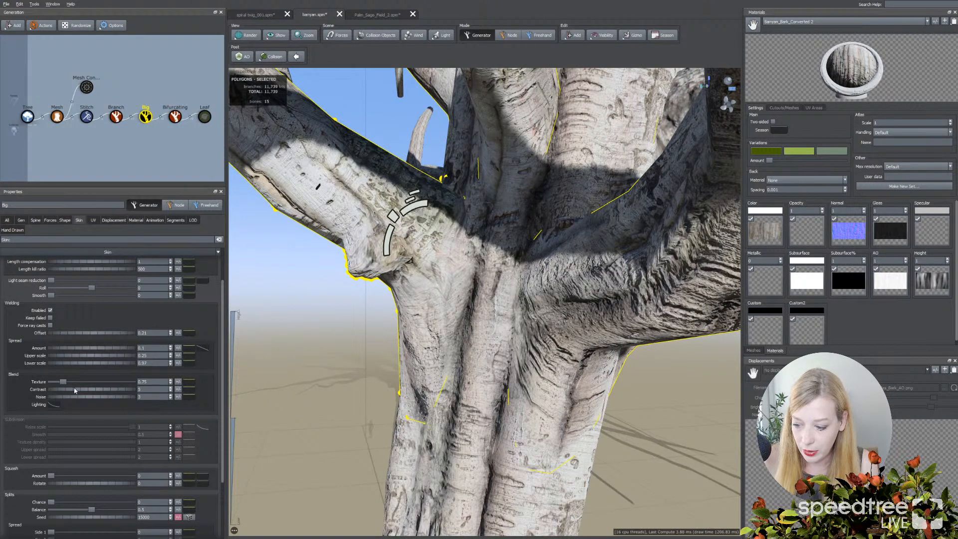
mouse_move(63, 385)
left_mouse_down()
mouse_move(47, 385)
mouse_move(60, 385)
left_mouse_up()
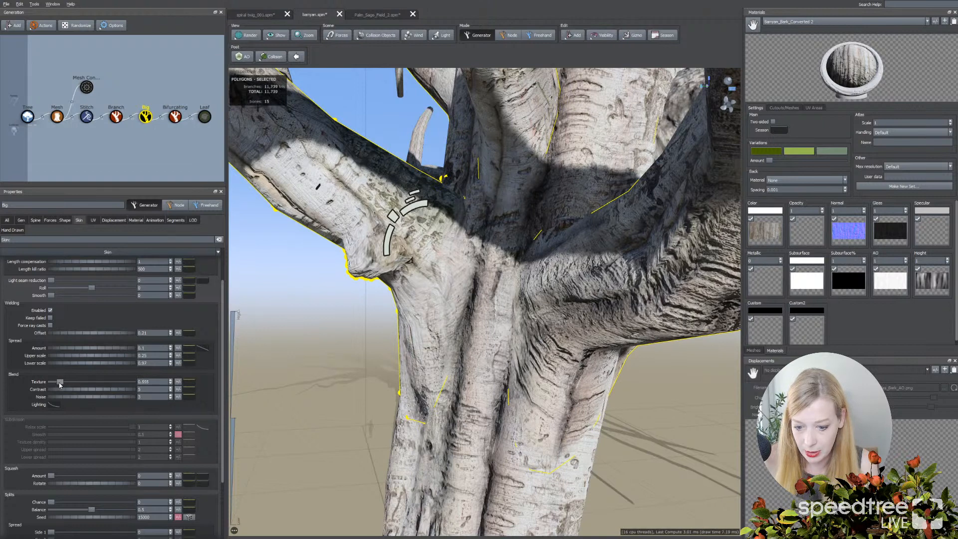
left_click(360, 215)
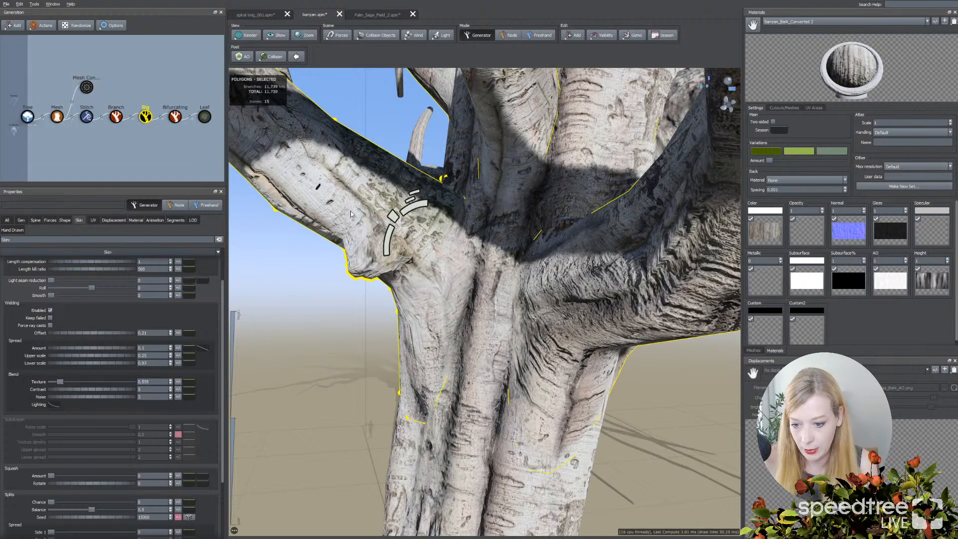
Show the tree as a wireframe again and examine the mesh density around the left limb's weld and bulge
left_click(244, 37)
left_click(280, 102)
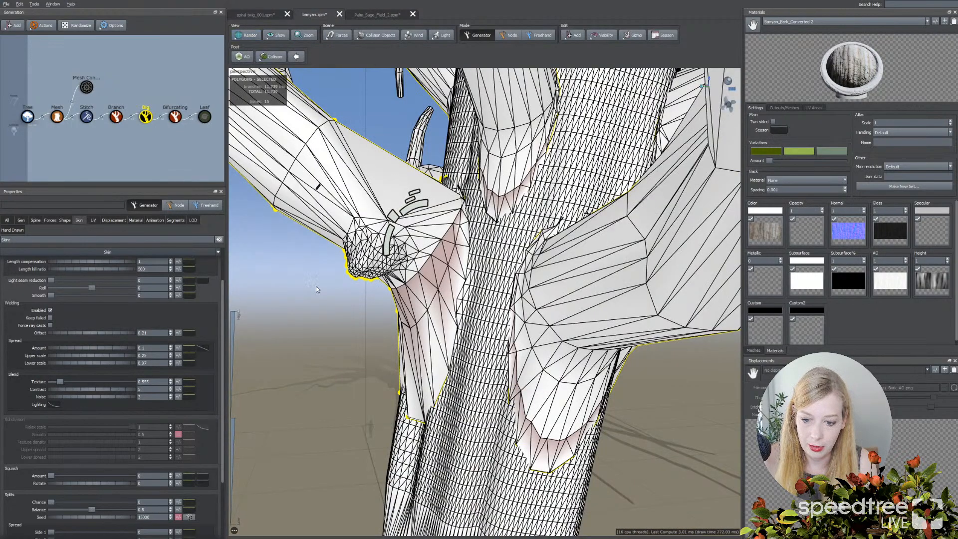
left_click_drag(316, 286, 318, 260)
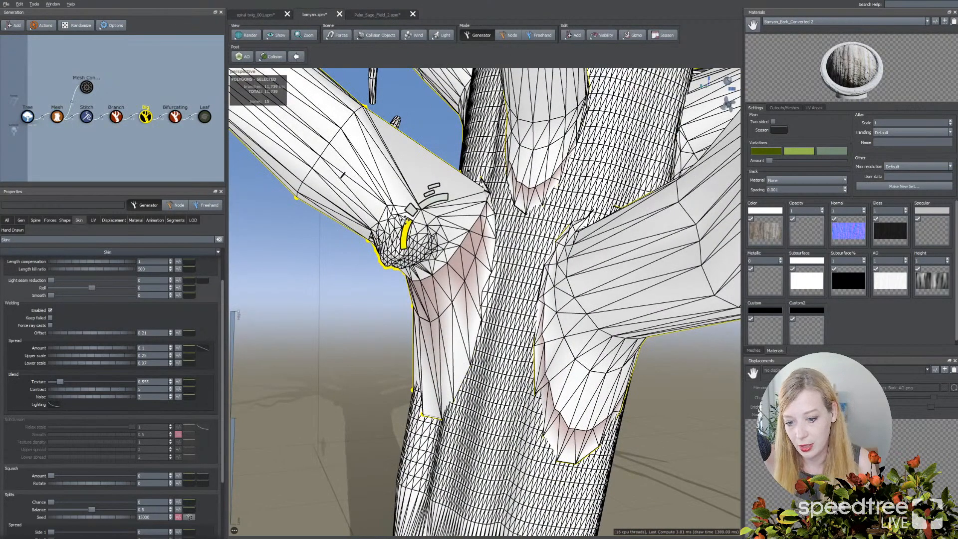
Sculpt the coarse upper part of the left Big limb with the Freehand Displacement brush
left_click(525, 36)
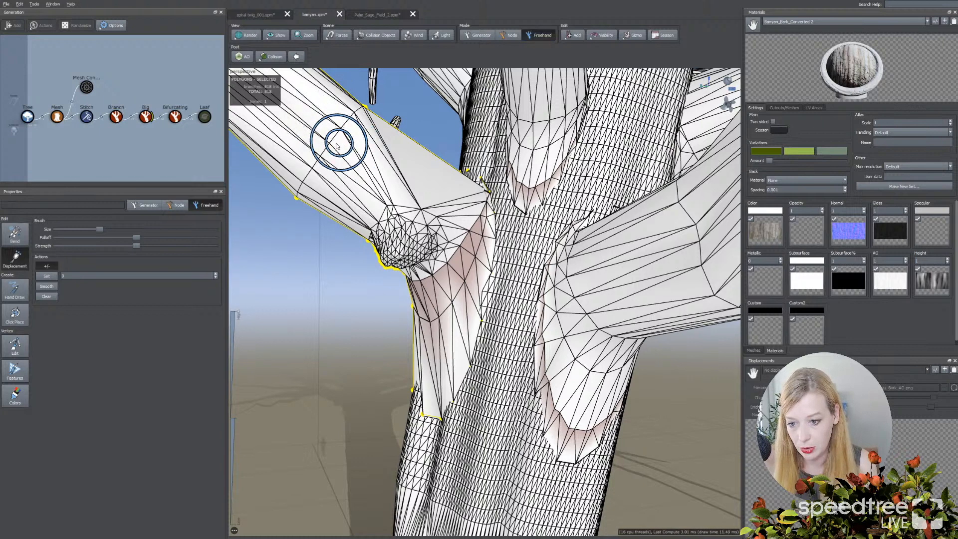
left_click_drag(326, 144, 390, 155)
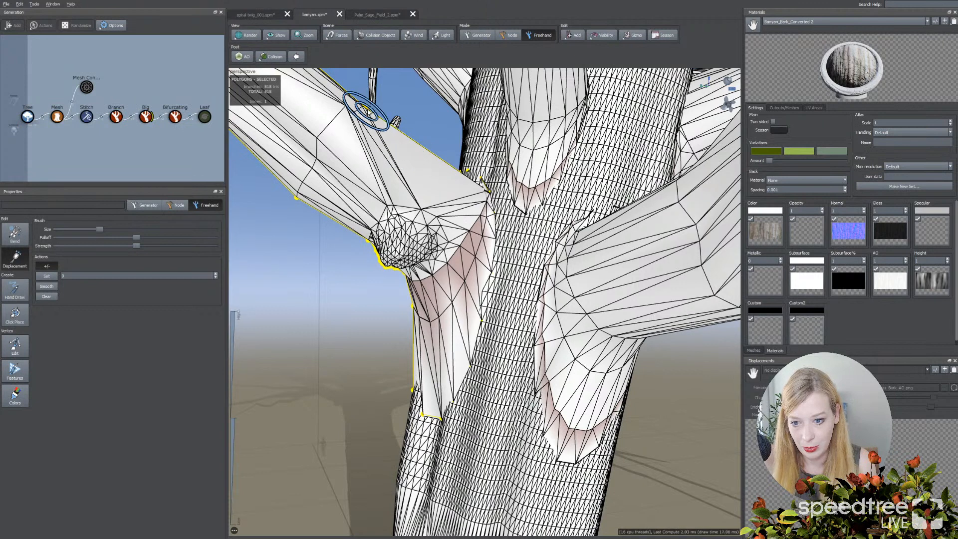
left_click_drag(368, 104, 377, 124)
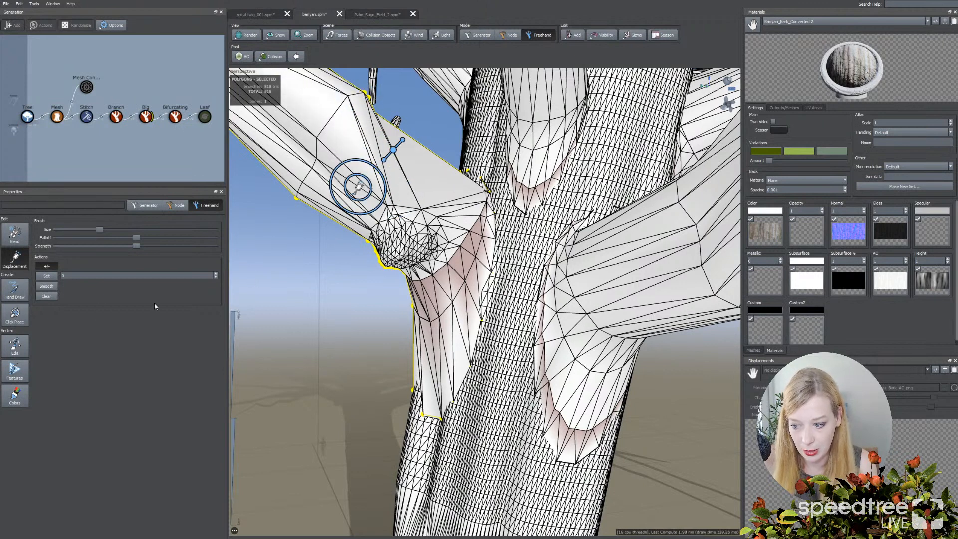
Paint a patch of extra vertices on the left Big limb above the first bulge with the Features brush
left_click(19, 367)
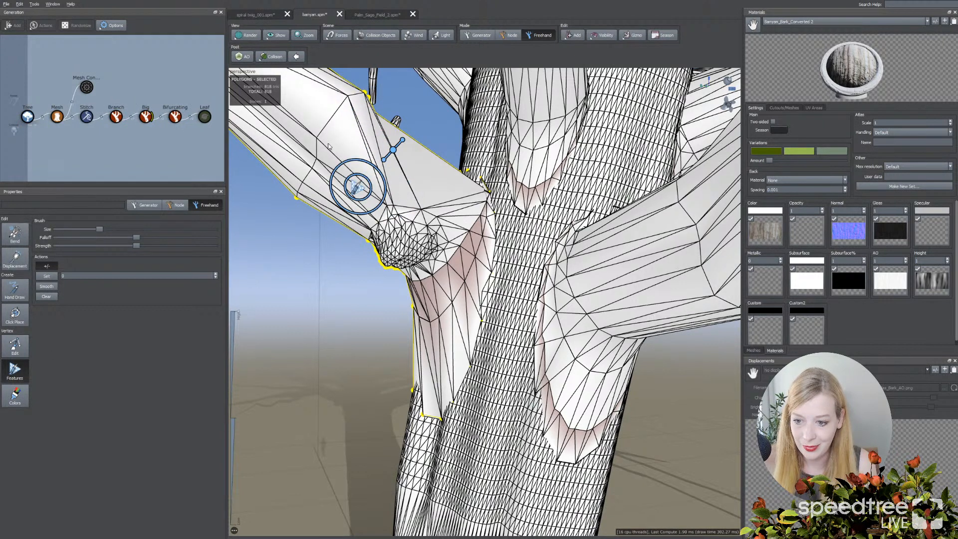
mouse_move(344, 101)
left_mouse_down()
mouse_move(360, 102)
mouse_move(368, 139)
mouse_move(318, 110)
left_mouse_up()
scroll(311, 302, "down", 5)
left_click_drag(313, 294, 271, 305)
Smooth the painted mesh detail on the left Big limb near the trunk with the Features brush's Smooth action
left_click(48, 287)
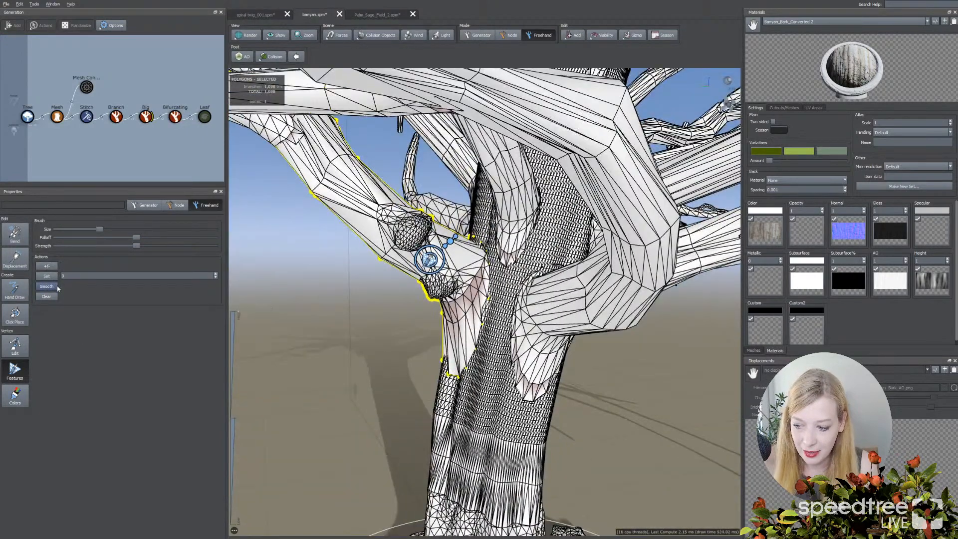
mouse_move(394, 220)
left_mouse_down()
mouse_move(413, 233)
mouse_move(406, 222)
mouse_move(445, 285)
mouse_move(428, 272)
mouse_move(434, 244)
mouse_move(409, 230)
mouse_move(458, 246)
left_mouse_up()
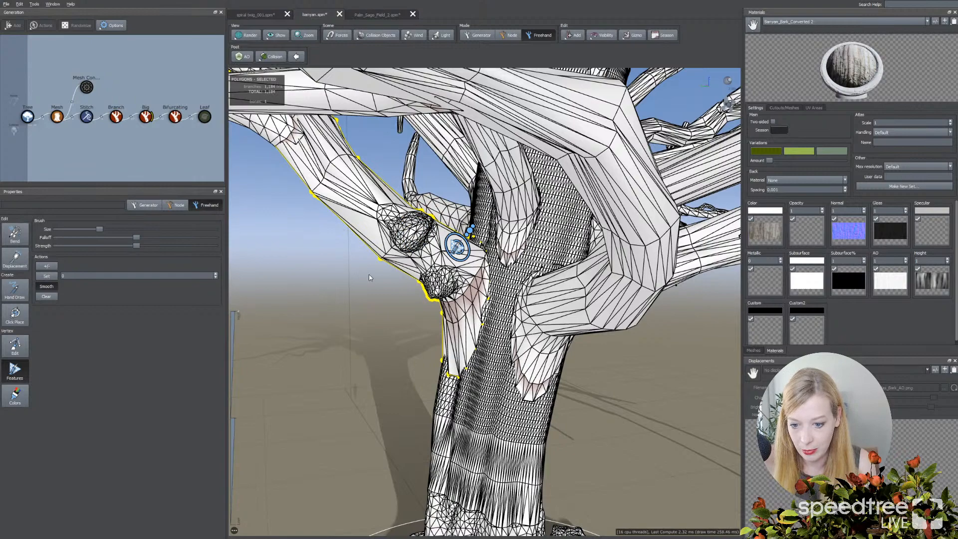
left_click_drag(370, 274, 493, 212)
left_click_drag(401, 225, 288, 251)
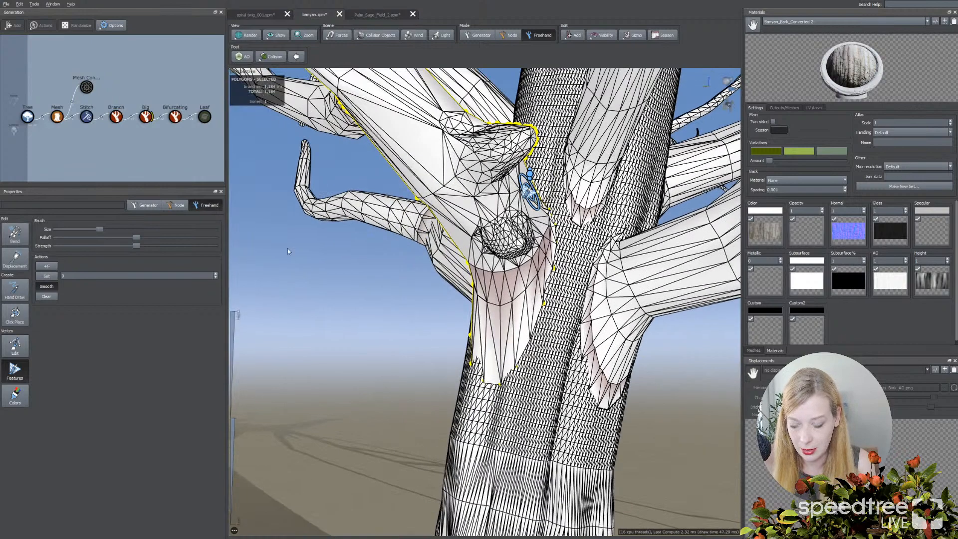
left_click(499, 245)
middle_click_drag(417, 190, 429, 218)
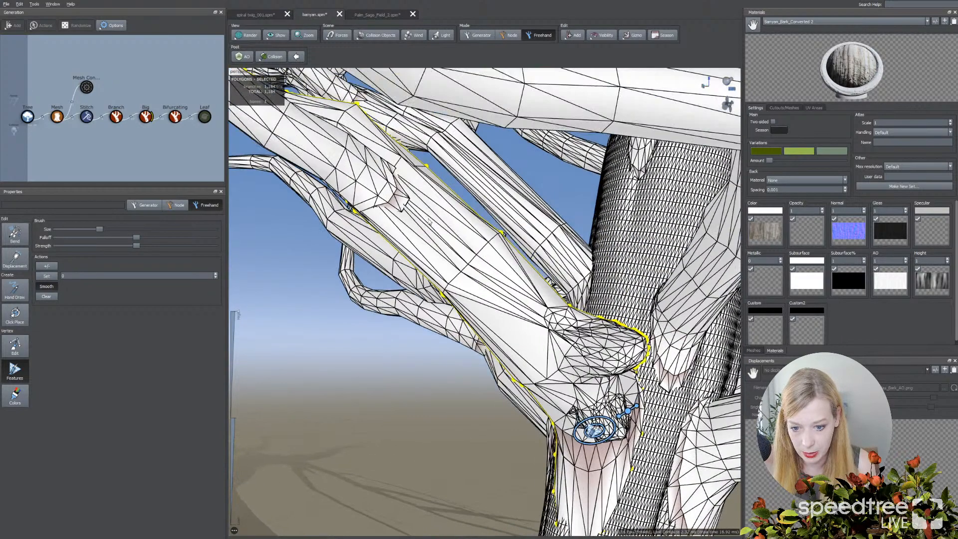
Check the vertex Edit tool, and return to the Features brush in Smooth mode on the limb's coarse section
left_click(21, 353)
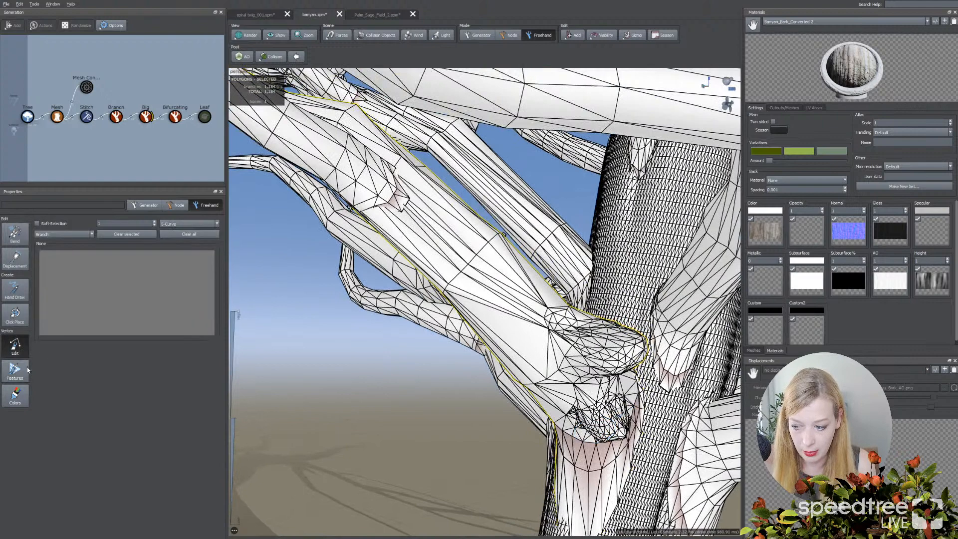
left_click(24, 373)
left_click(447, 286)
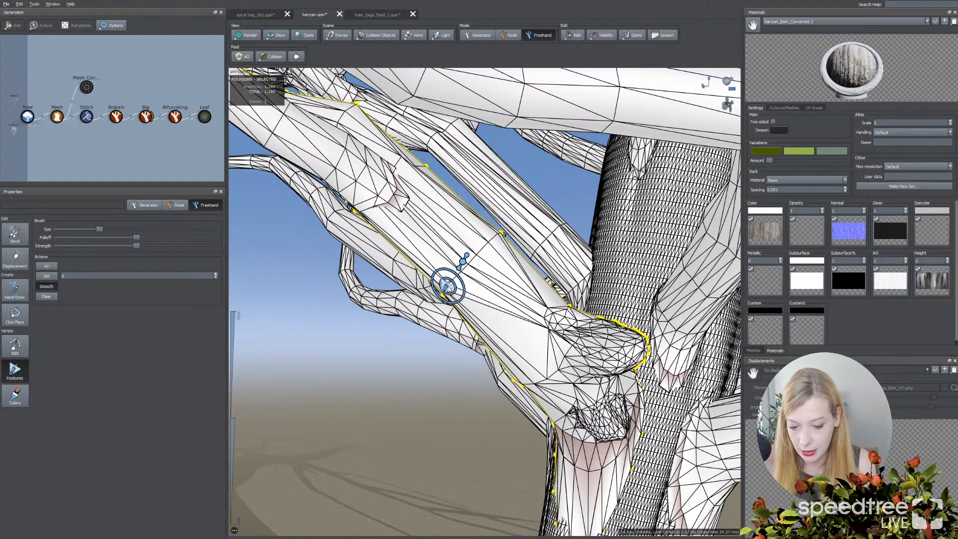
Paint a patch of extra vertices on the coarse upper edge of the left Big limb with the Features brush's +/- action
scroll(432, 283, "up", 3)
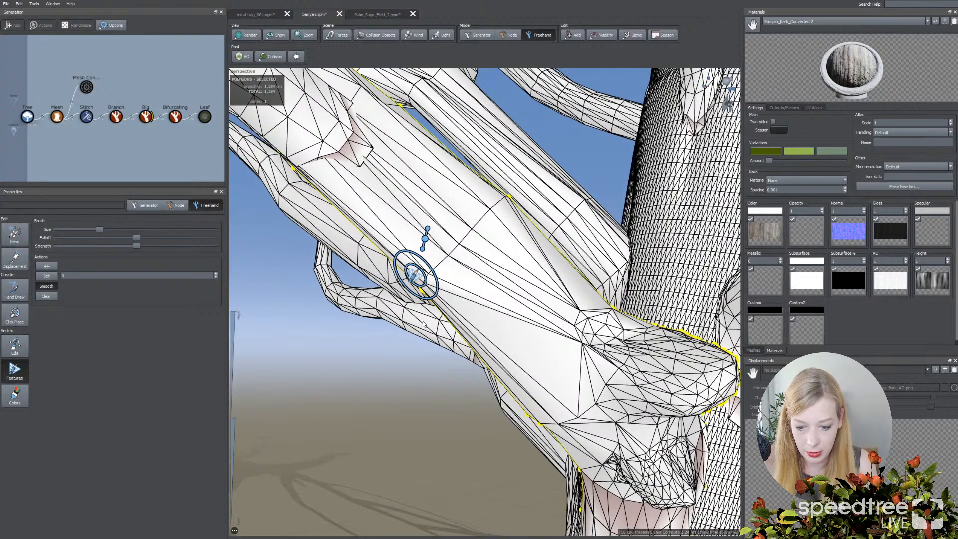
left_click_drag(294, 357, 531, 203)
left_click_drag(542, 250, 515, 229)
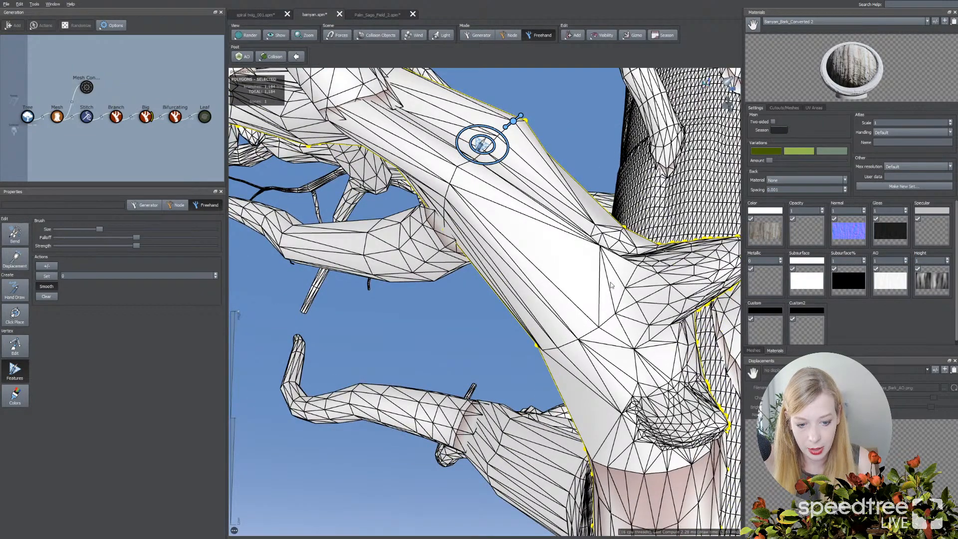
left_click_drag(612, 285, 449, 257)
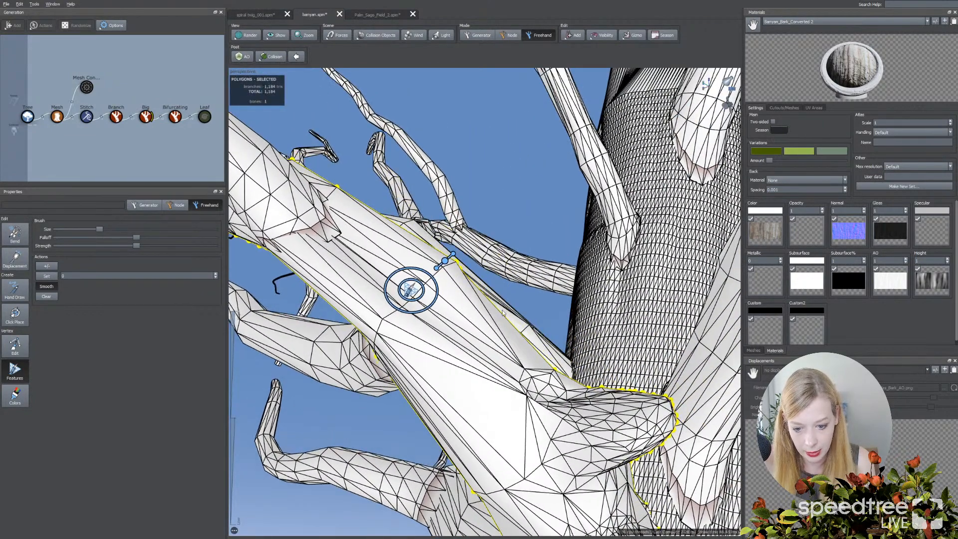
mouse_move(516, 330)
left_mouse_down()
mouse_move(559, 319)
mouse_move(504, 337)
left_mouse_up()
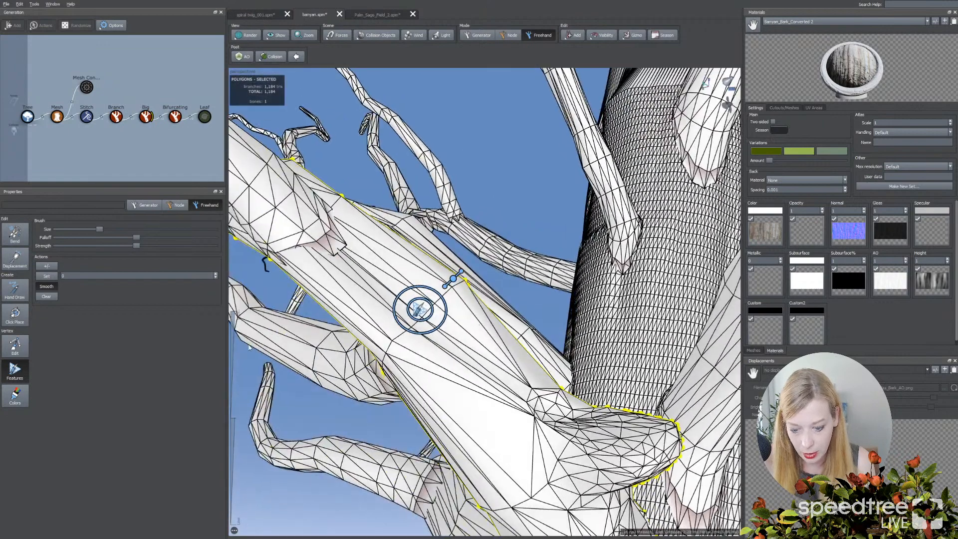
left_click(16, 369)
left_click(47, 266)
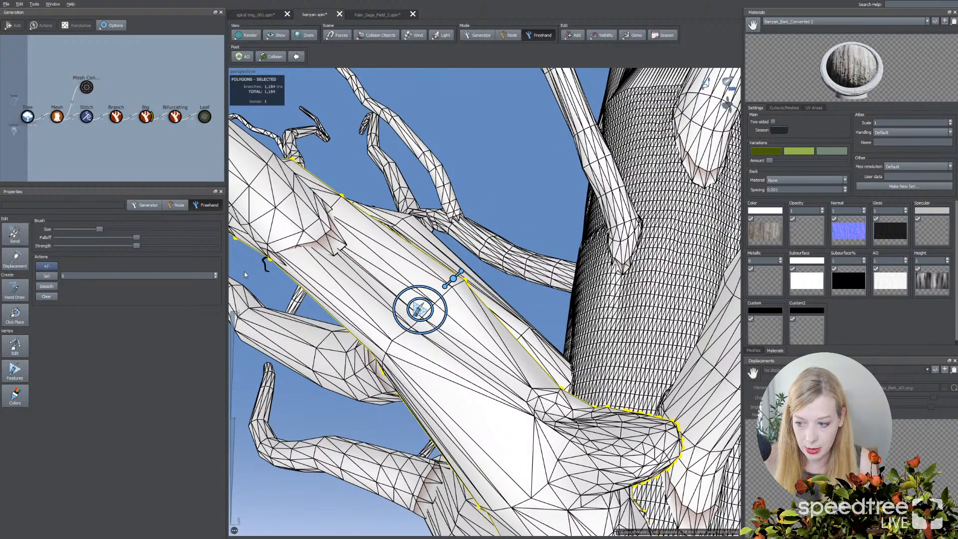
mouse_move(454, 283)
left_mouse_down()
mouse_move(449, 268)
mouse_move(445, 282)
mouse_move(473, 310)
mouse_move(536, 276)
left_mouse_up()
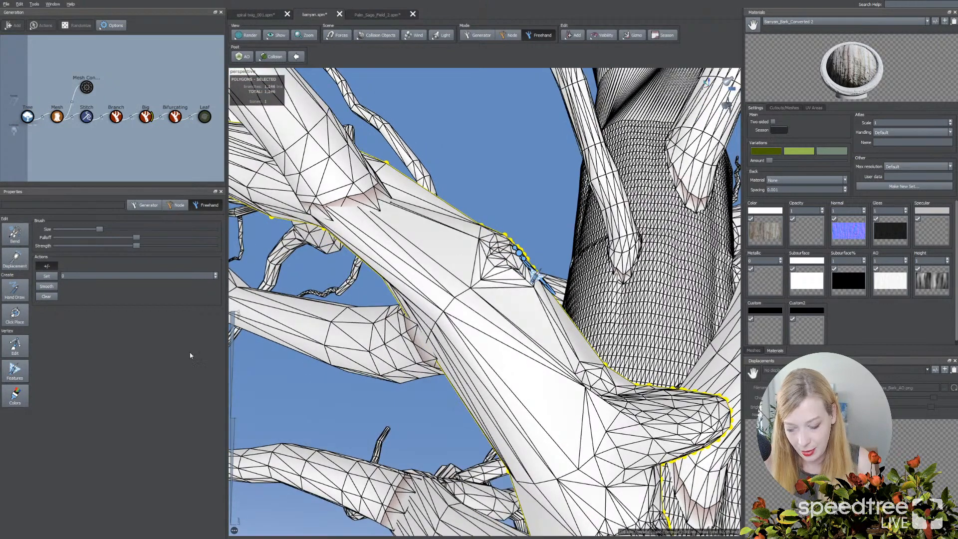
Raise a small bump on the newly densified patch of the left Big limb with the Displacement brush at a smaller size
left_click(18, 262)
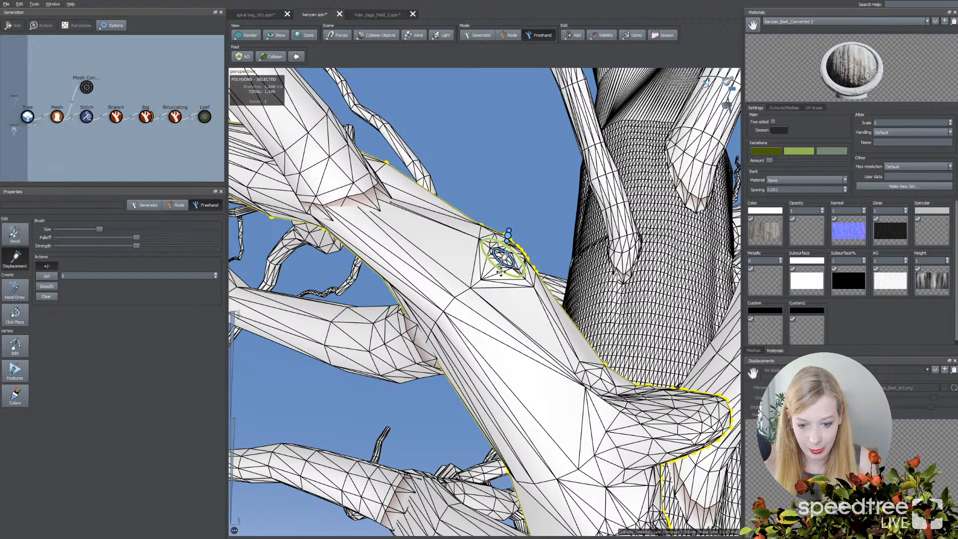
mouse_move(501, 272)
left_mouse_down()
mouse_move(506, 237)
mouse_move(499, 261)
mouse_move(508, 266)
left_mouse_up()
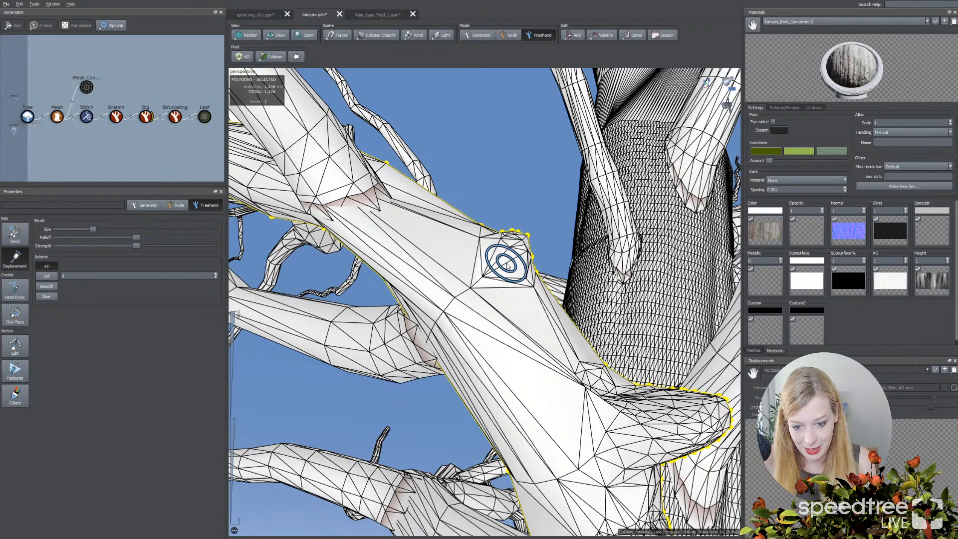
scroll(529, 289, "down", 3)
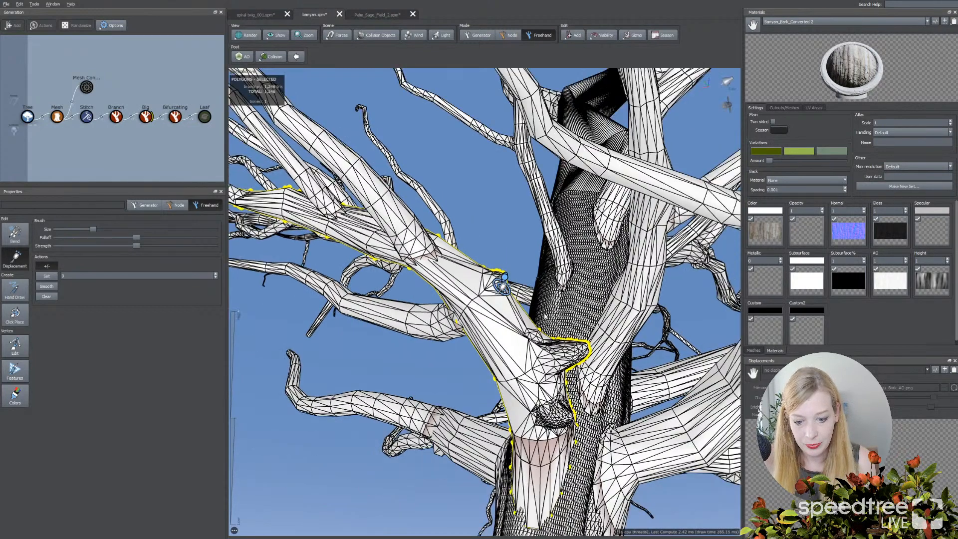
middle_click_drag(508, 374, 429, 364)
scroll(429, 364, "up", 3)
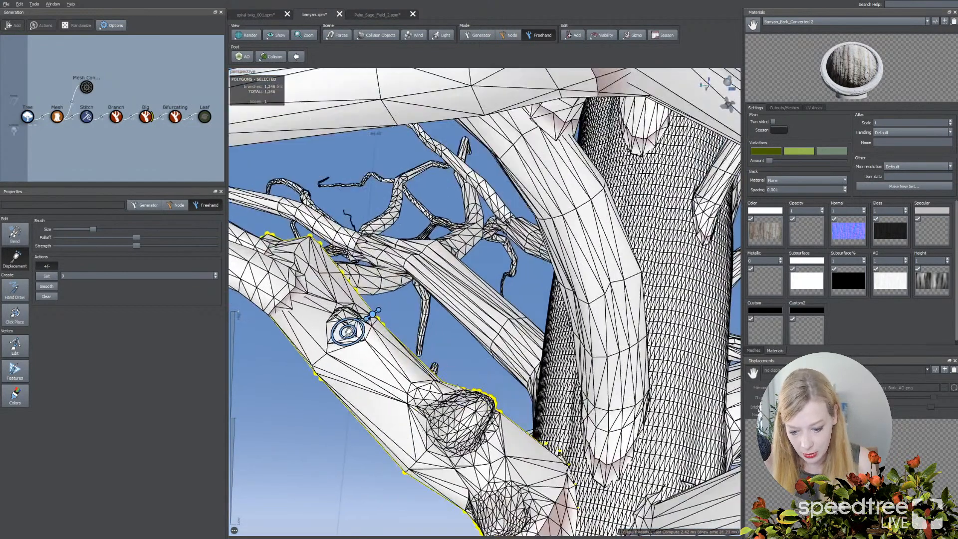
Smooth the dense bulge nearer the trunk on the left Big limb with the Displacement brush's Smooth action
left_click(47, 287)
mouse_move(473, 418)
left_mouse_down()
mouse_move(480, 411)
mouse_move(471, 404)
mouse_move(453, 434)
mouse_move(487, 406)
mouse_move(460, 398)
mouse_move(453, 446)
mouse_move(479, 451)
left_mouse_up()
middle_click_drag(480, 451, 457, 410)
scroll(456, 409, "up", 2)
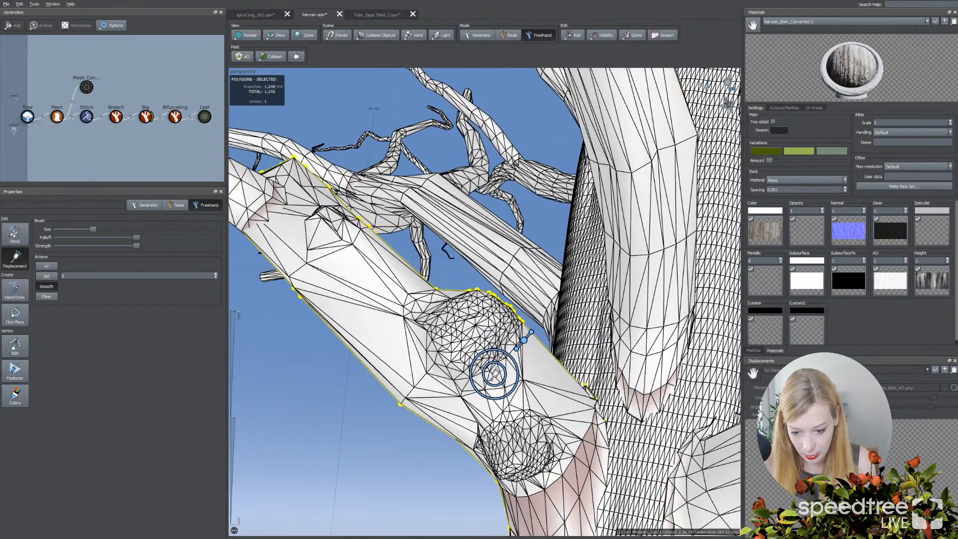
Remove vertices from the dense upper bulge near the trunk using a smaller Features brush with the +/- action
left_click(18, 377)
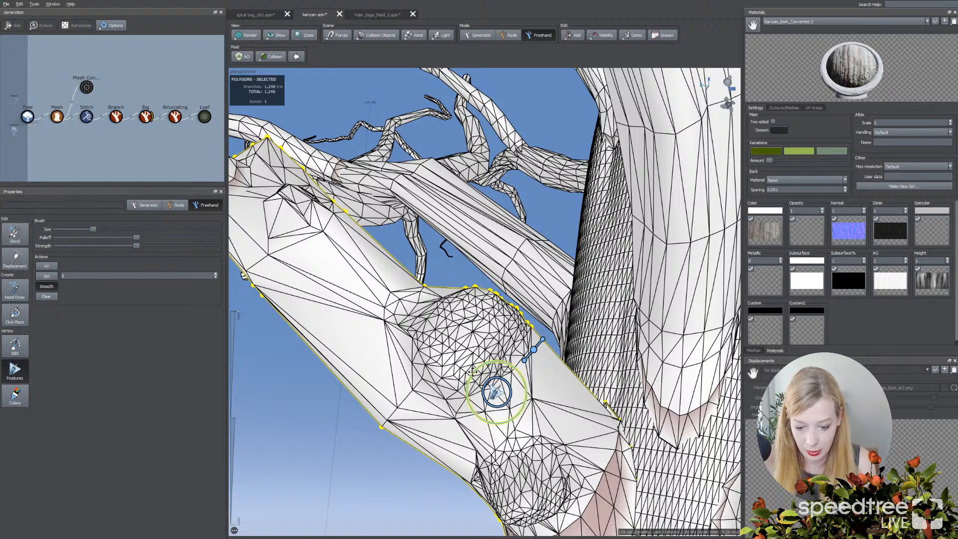
left_click(47, 267)
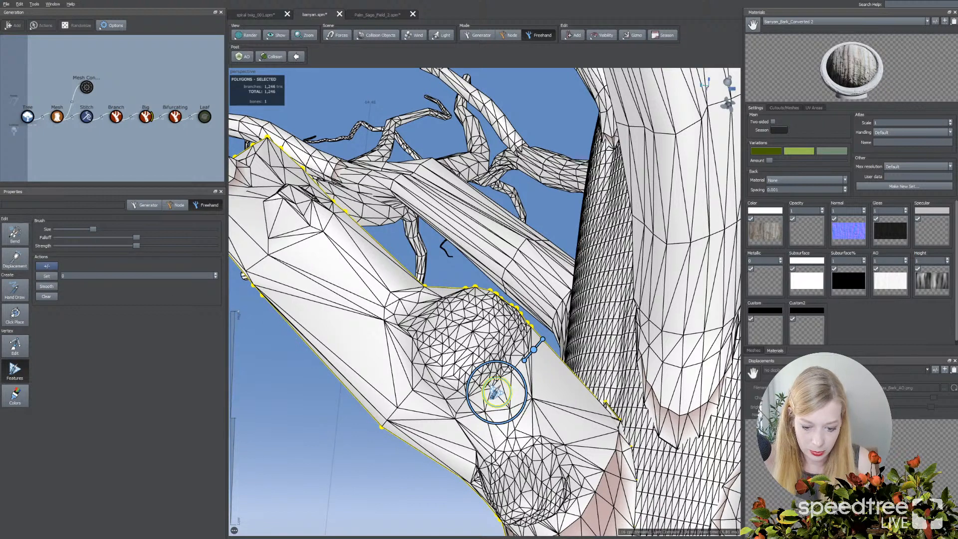
left_click_drag(514, 365, 505, 378)
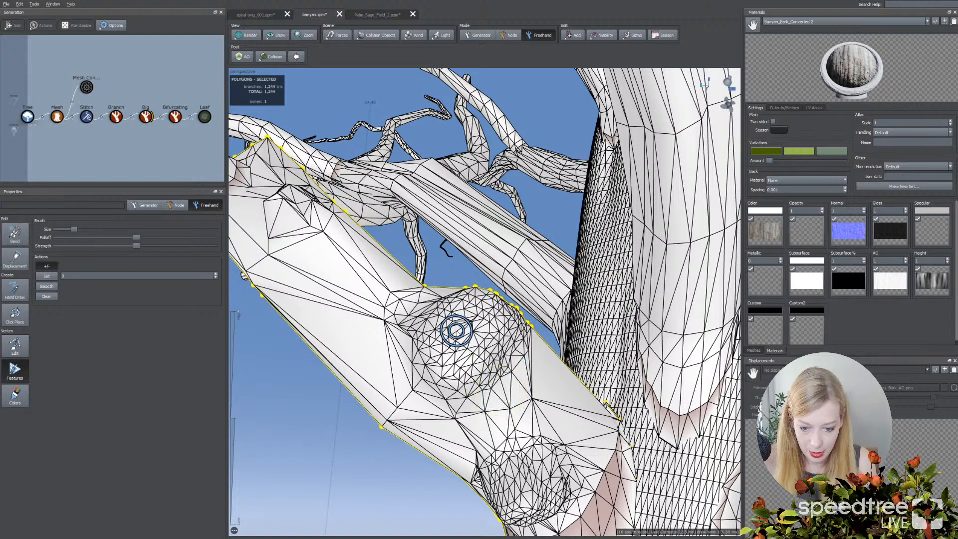
mouse_move(455, 330)
left_mouse_down()
mouse_move(476, 326)
mouse_move(454, 328)
mouse_move(475, 304)
mouse_move(441, 351)
mouse_move(498, 364)
mouse_move(522, 330)
mouse_move(443, 391)
mouse_move(407, 337)
mouse_move(419, 313)
left_mouse_up()
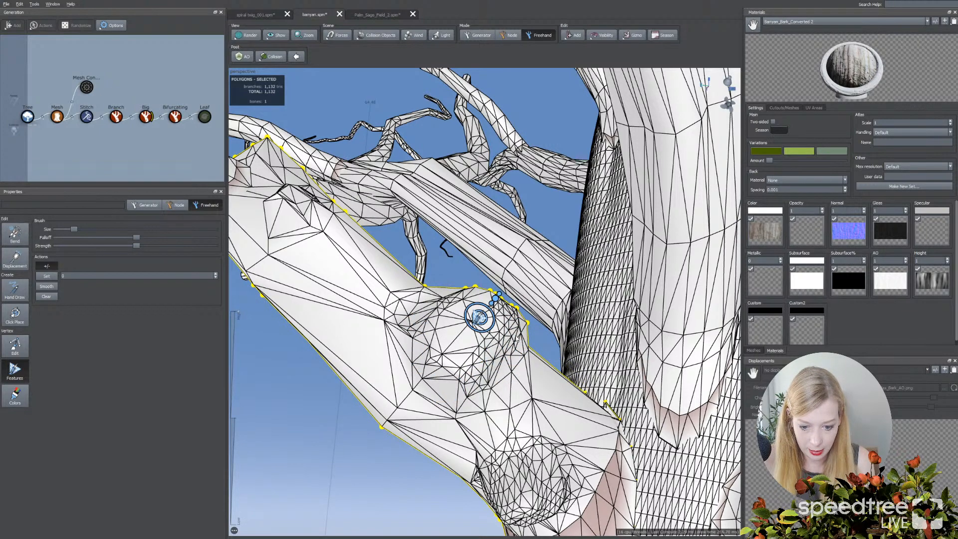
Switch the viewport from wireframe to the textured render mode and deselect the sculpted limb
scroll(407, 450, "down", 6)
mouse_move(408, 448)
left_mouse_down()
mouse_move(446, 429)
mouse_move(460, 443)
left_mouse_up()
left_click_drag(529, 353, 468, 417)
scroll(523, 415, "down", 4)
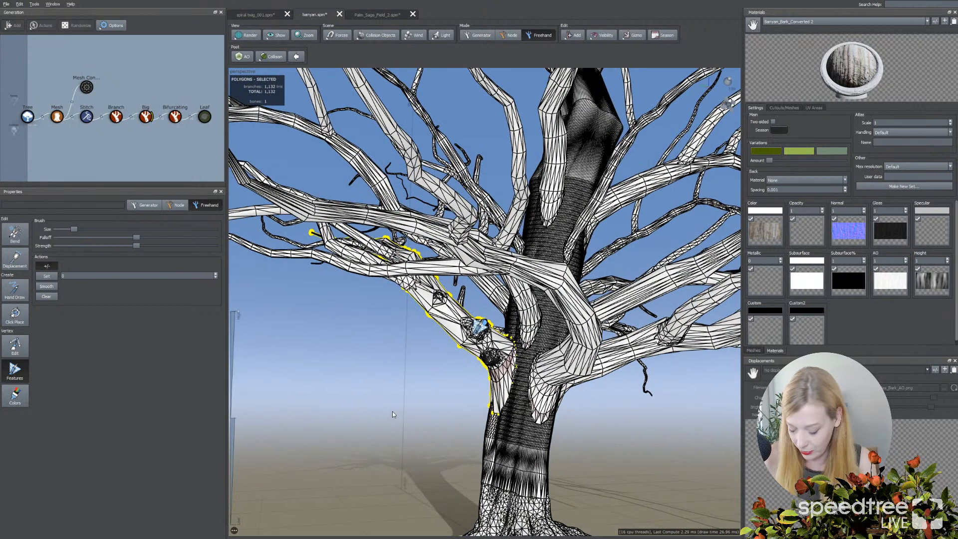
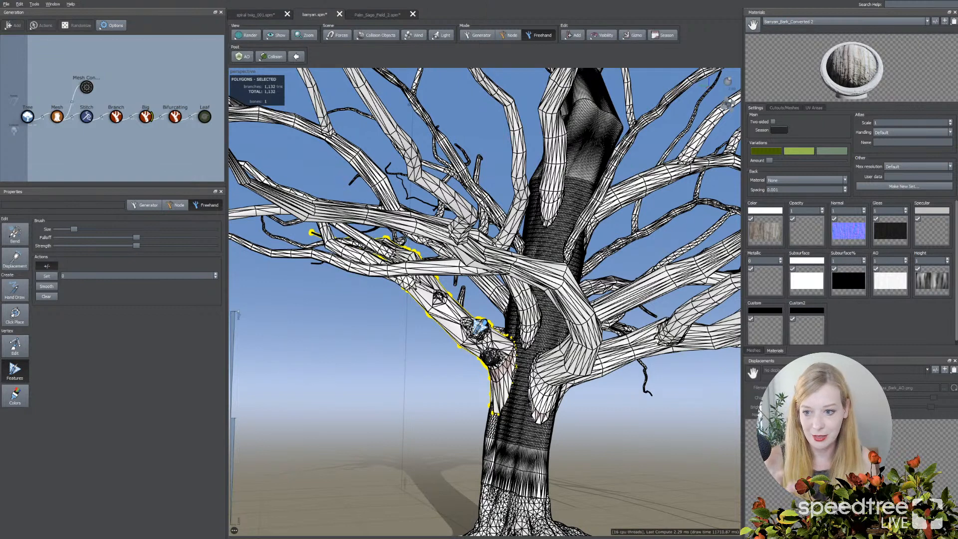
left_click(249, 37)
left_click(254, 47)
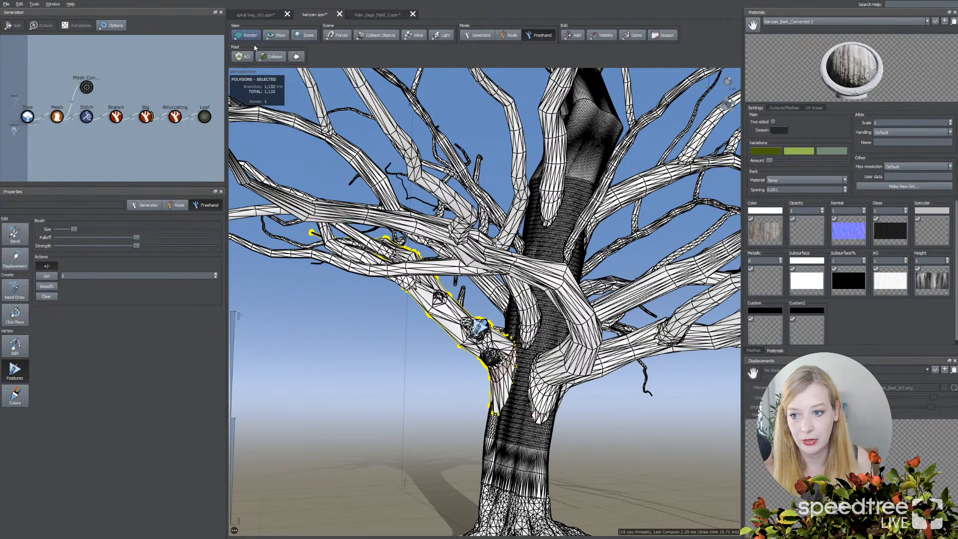
left_click(567, 432)
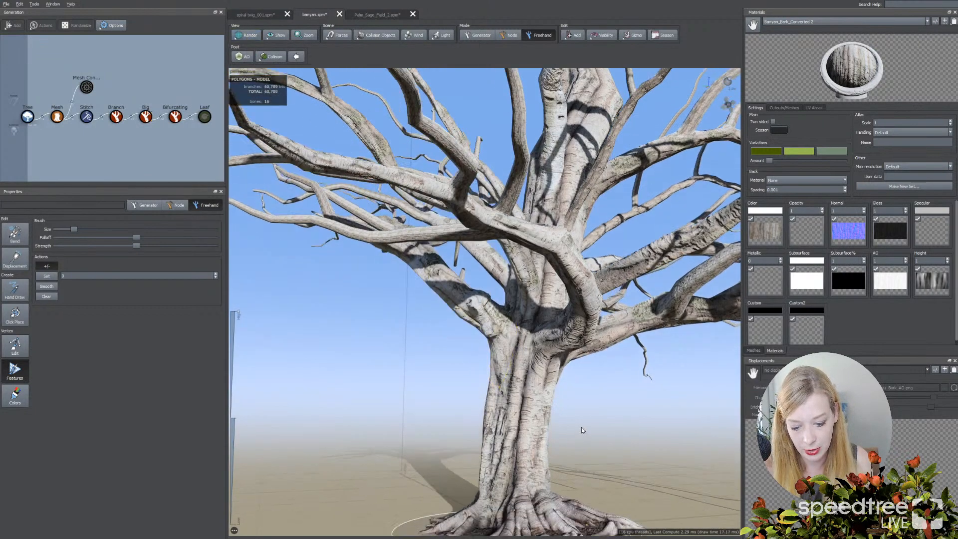
Examine the textured banyan trunk and sculpted limb from several sides, along with the bark material's Normal and Height maps
middle_click_drag(582, 431, 582, 421)
left_click_drag(439, 393, 455, 402)
middle_click_drag(623, 424, 583, 424)
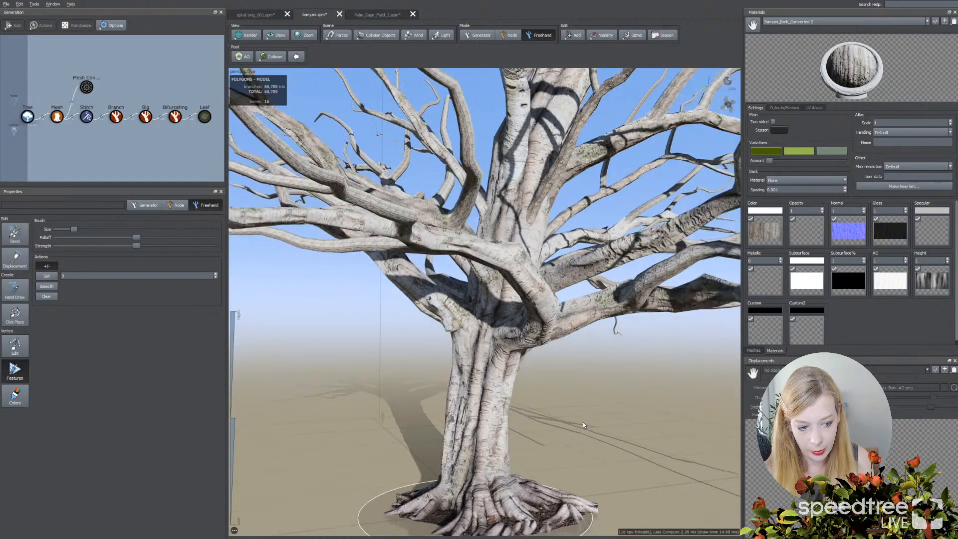
scroll(583, 422, "up", 5)
left_click(849, 231)
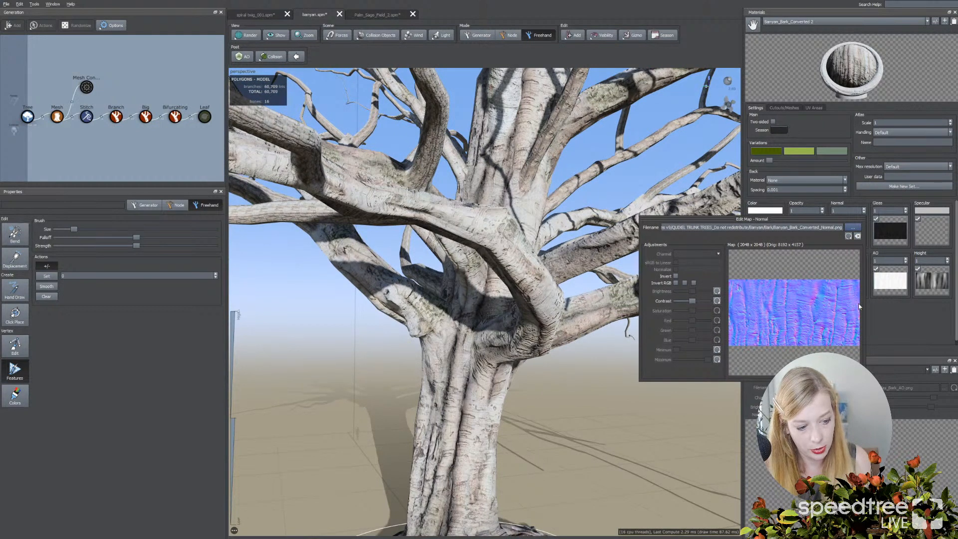
left_click(913, 282)
left_click(925, 282)
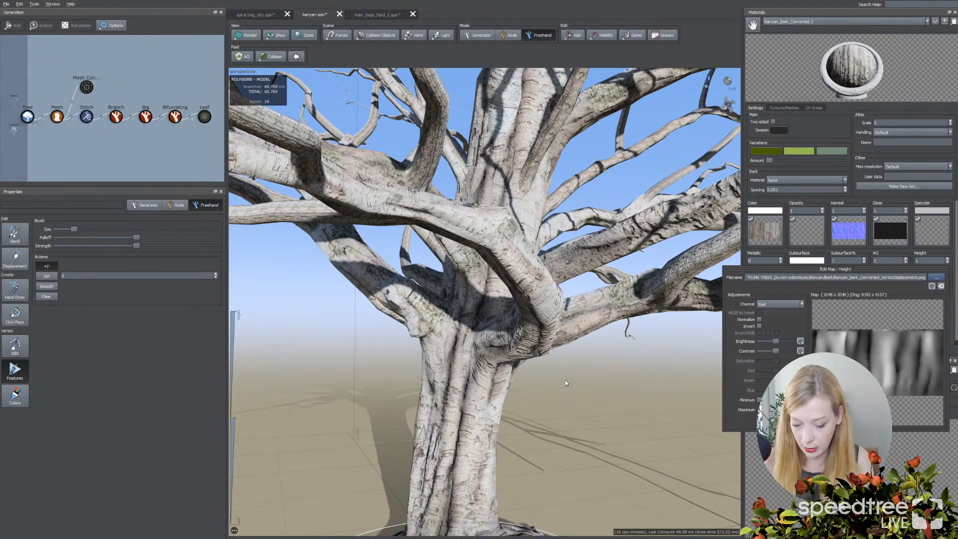
left_click_drag(565, 383, 595, 361)
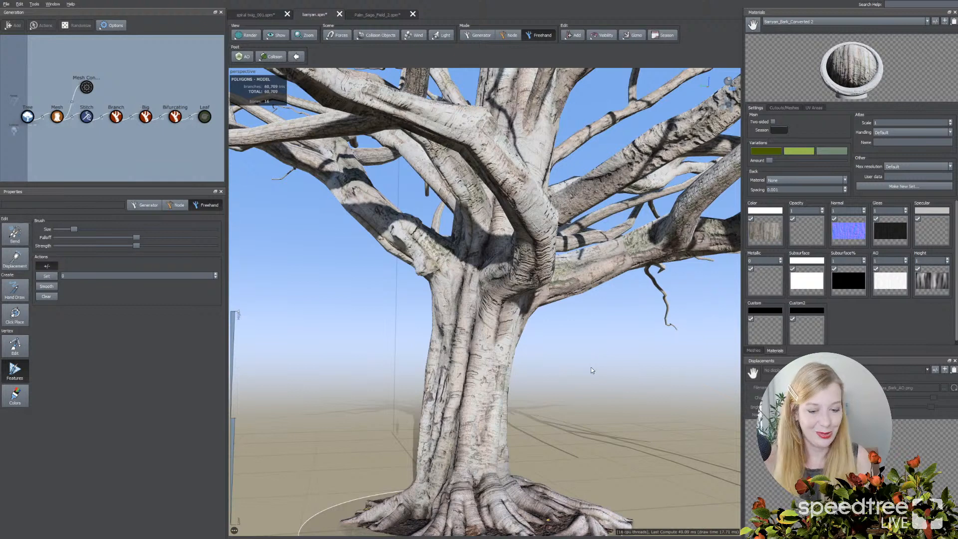
left_click_drag(576, 364, 606, 363)
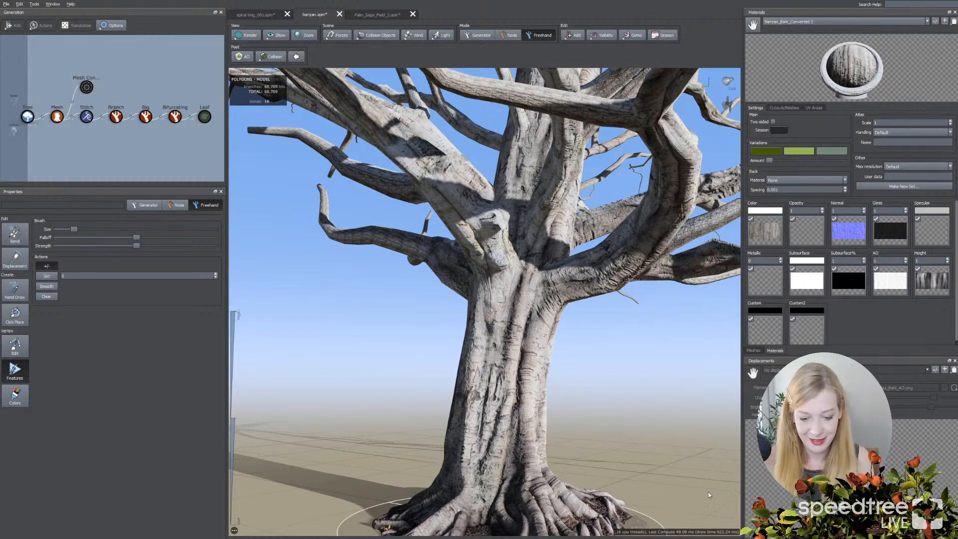
left_click_drag(405, 453, 400, 450)
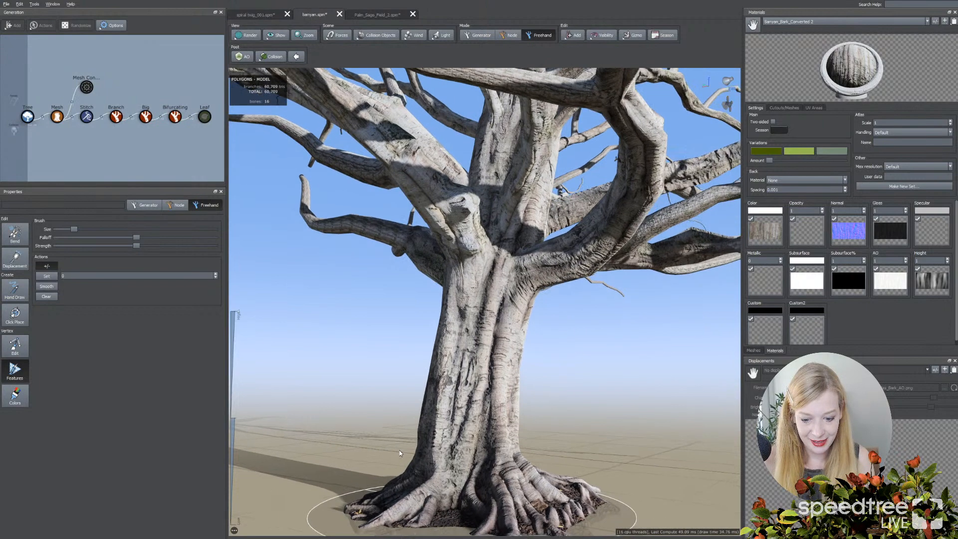
mouse_move(568, 423)
left_mouse_down()
mouse_move(535, 423)
mouse_move(557, 424)
left_mouse_up()
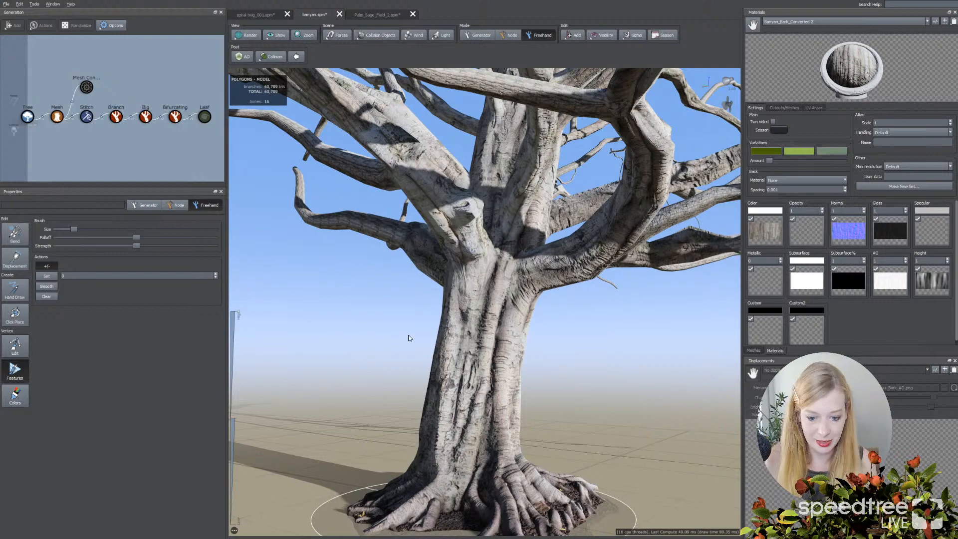
mouse_move(408, 335)
left_mouse_down()
mouse_move(427, 336)
mouse_move(393, 339)
left_mouse_up()
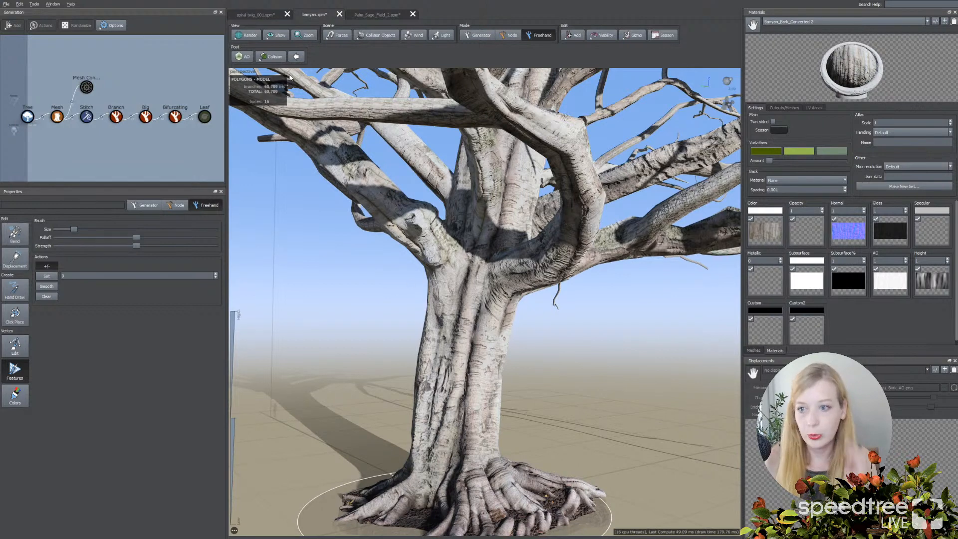
Switch to the spiral twig_001.spm model and show the Trunk 2 generator in place of Trunk 3
left_click(256, 15)
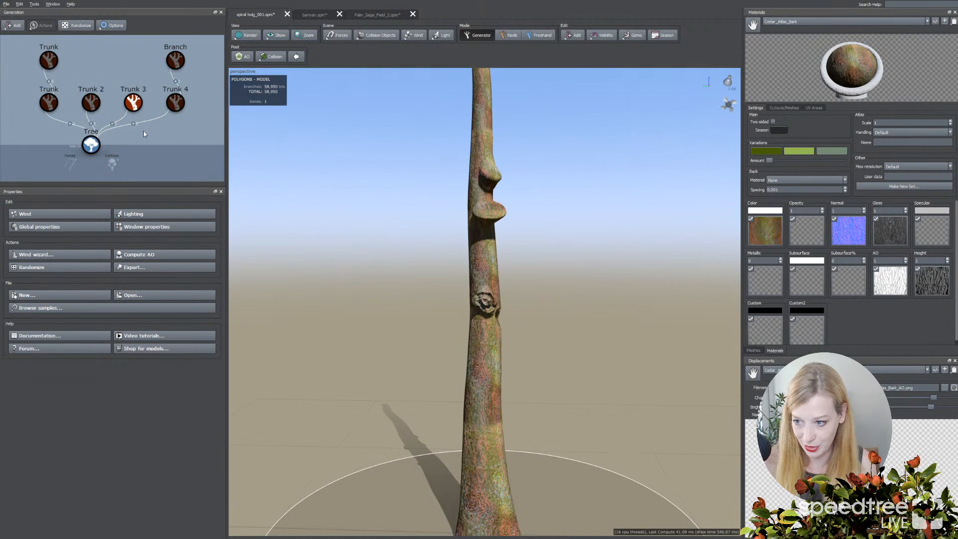
left_click_drag(319, 265, 373, 275)
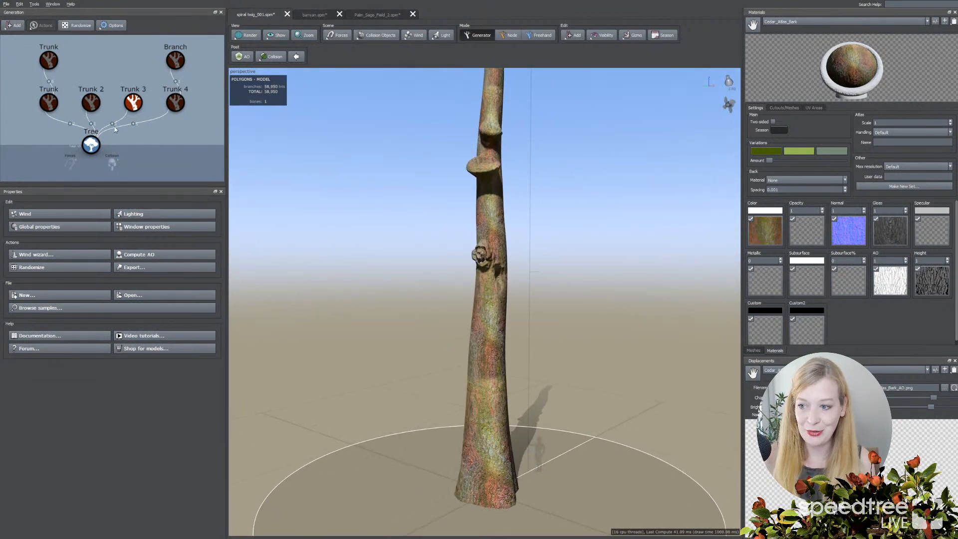
left_click(138, 110)
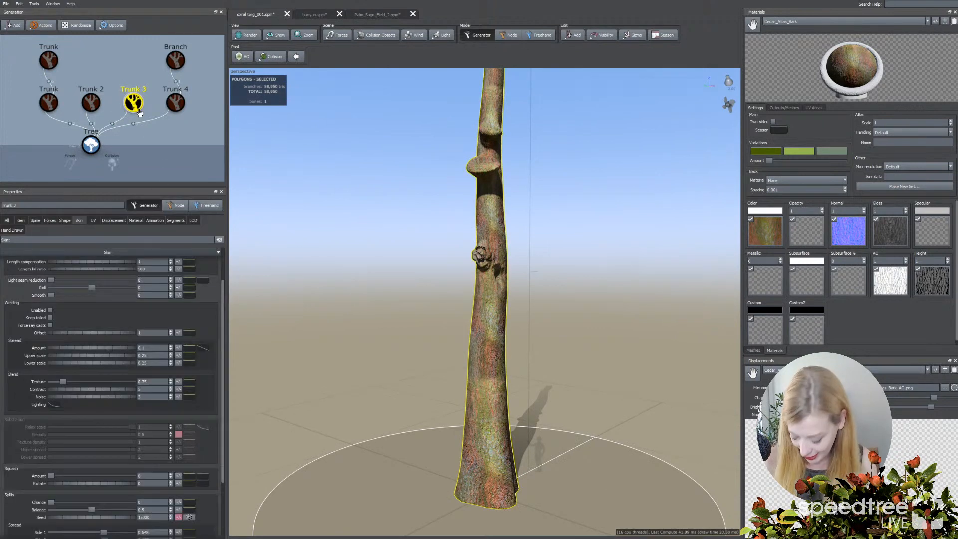
left_click(91, 103)
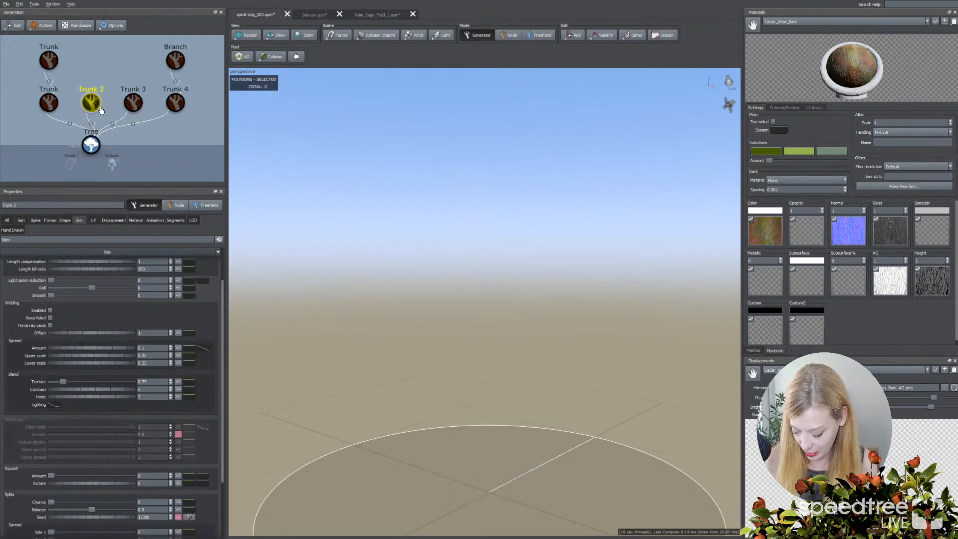
Frame the Trunk 2 section above the carved hollows and enter Freehand mode for it
scroll(483, 307, "up", 5)
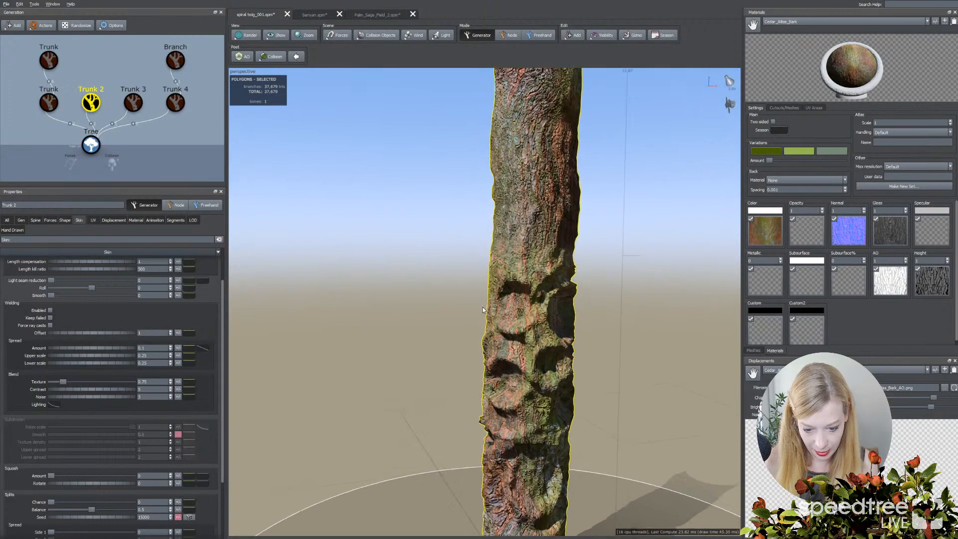
mouse_move(530, 291)
left_mouse_down()
mouse_move(431, 290)
mouse_move(529, 293)
mouse_move(530, 310)
left_mouse_up()
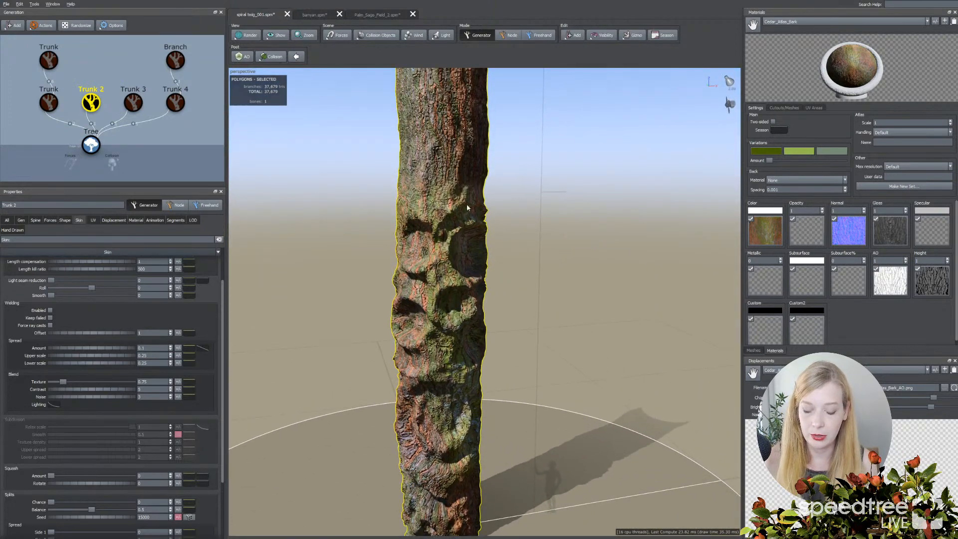
left_click_drag(468, 208, 564, 288)
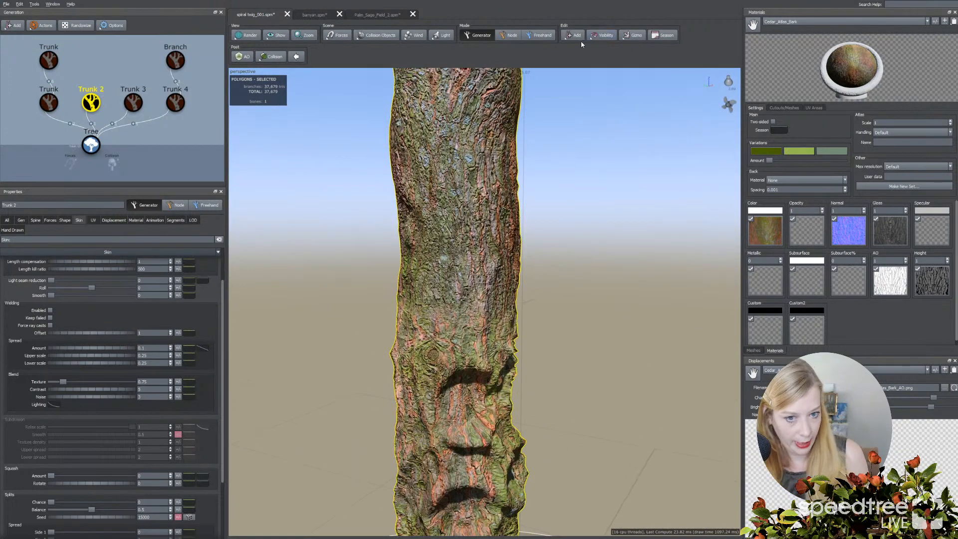
left_click(540, 35)
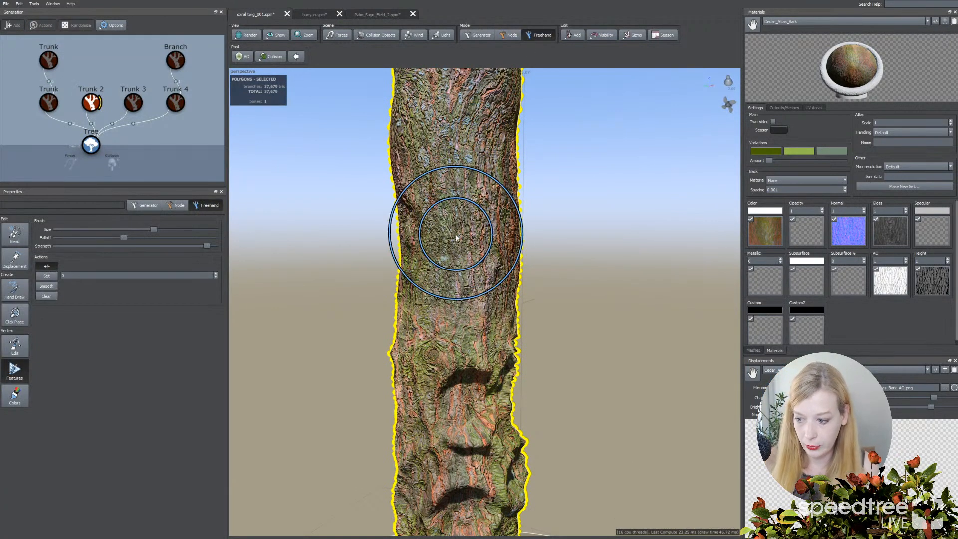
Paint Features onto the Trunk 2 surface above the carved hollows using the Set action at 0.5, and show the wireframe
key("space")
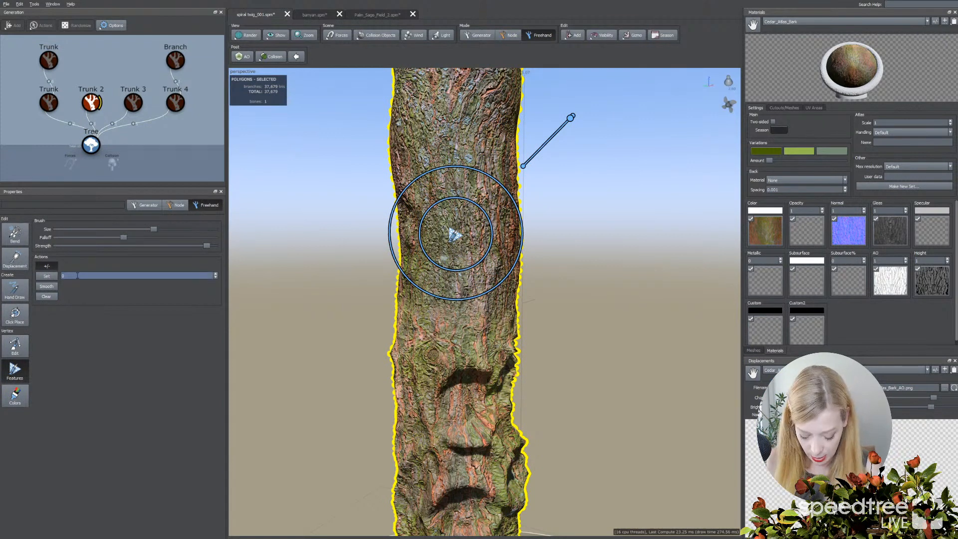
type(".5")
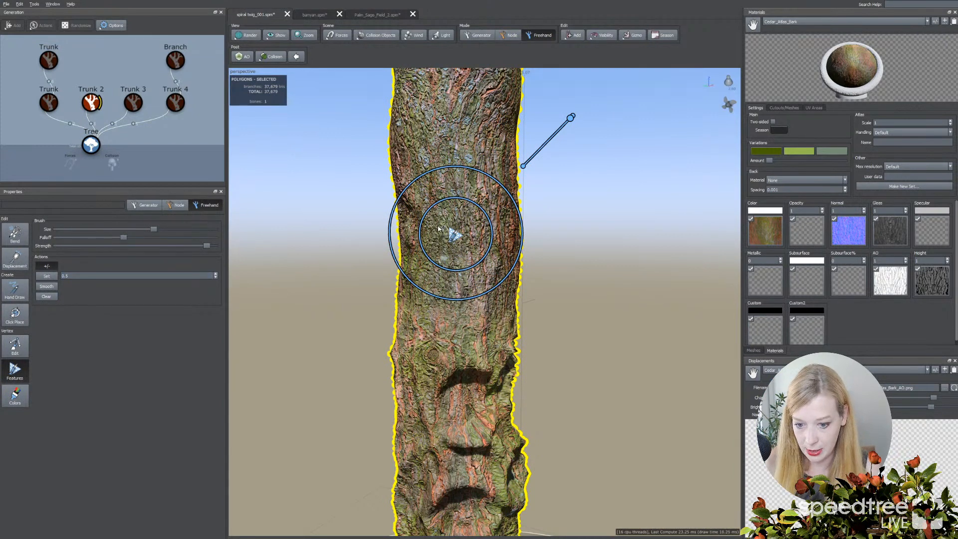
key("space")
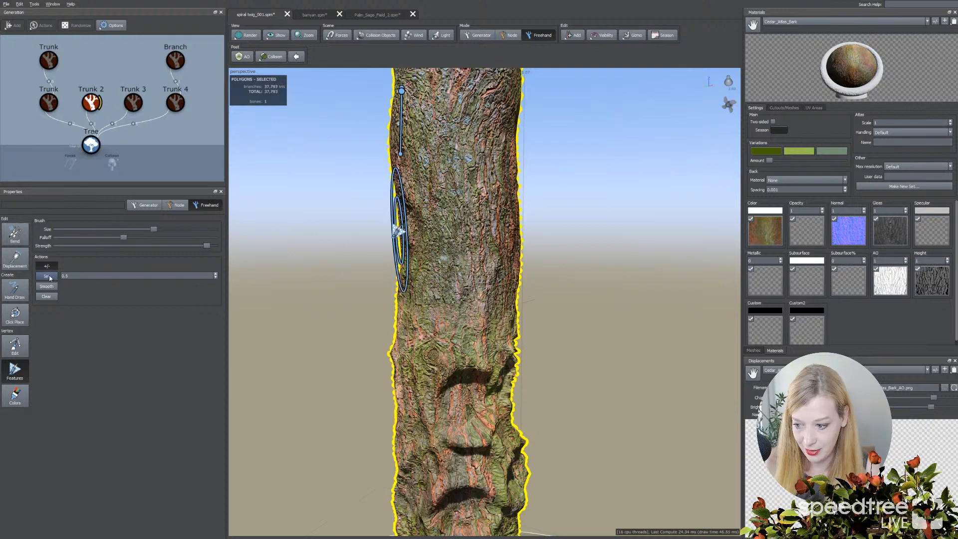
left_click(48, 276)
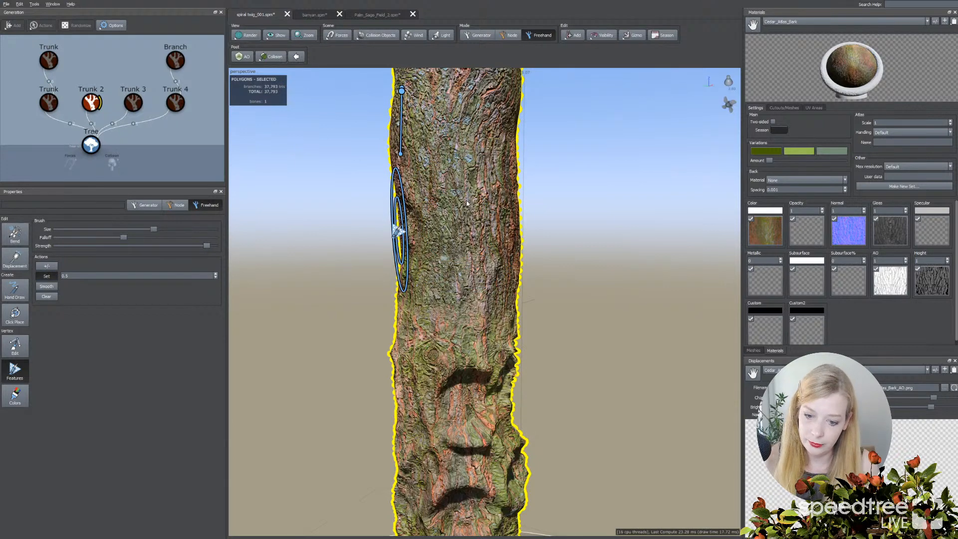
mouse_move(398, 267)
left_mouse_down()
mouse_move(427, 222)
mouse_move(415, 226)
left_mouse_up()
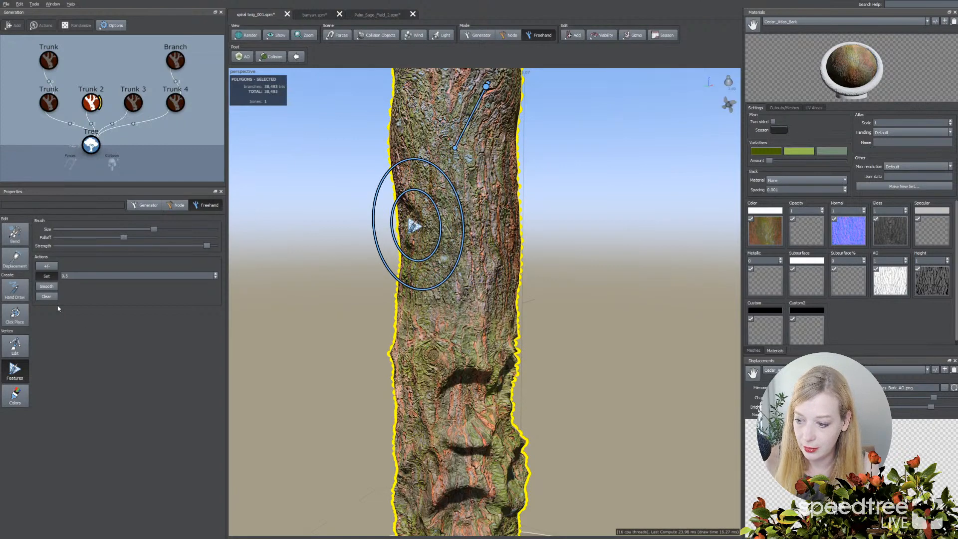
left_click(252, 36)
left_click(265, 54)
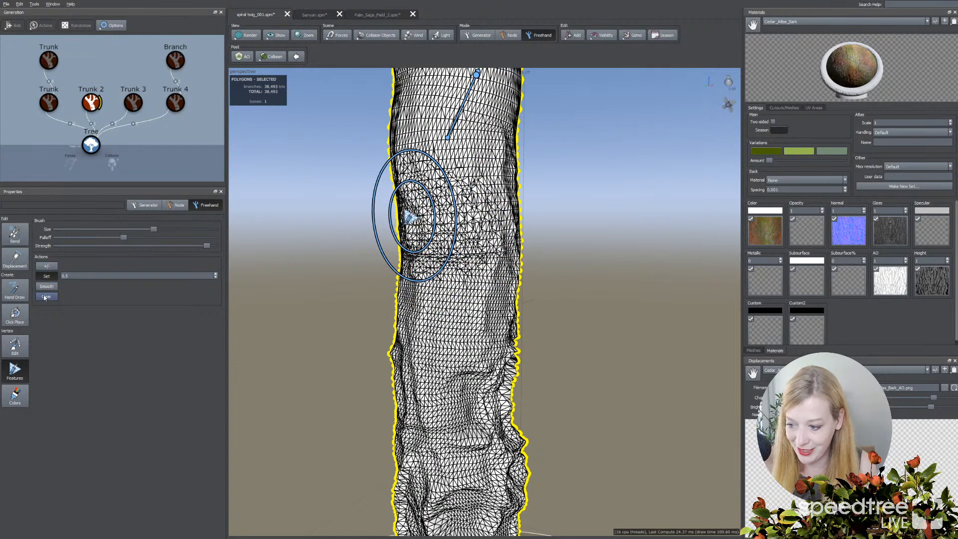
Sculpt bulges with the Displacement brush, Set at 0.5, over the feature-painted area and the coarser trunk surface just below it
left_click(19, 263)
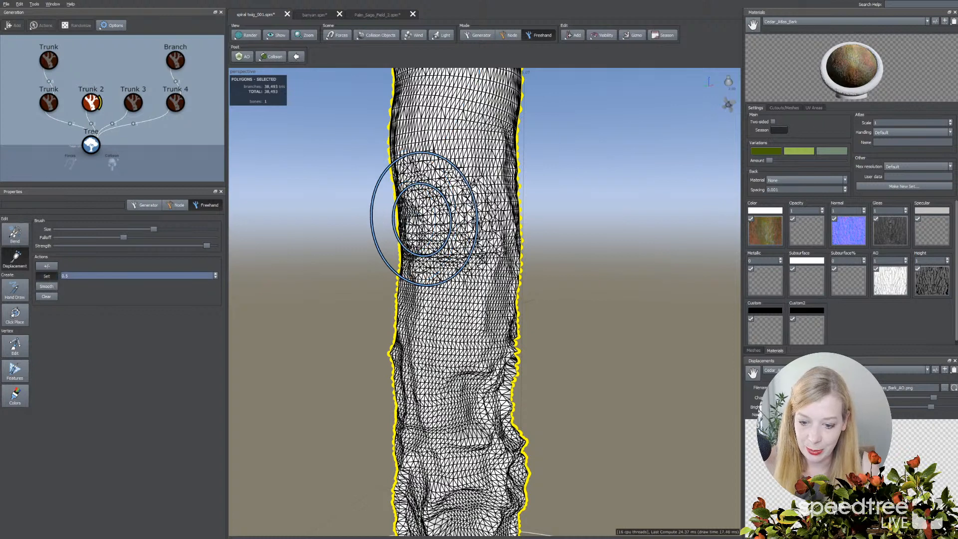
left_click_drag(422, 220, 463, 184)
left_click(457, 310)
mouse_move(457, 310)
middle_mouse_down()
mouse_move(453, 250)
mouse_move(465, 247)
middle_mouse_up()
right_click(601, 310)
mouse_move(579, 307)
middle_mouse_down()
mouse_move(583, 298)
mouse_move(514, 294)
mouse_move(564, 294)
middle_mouse_up()
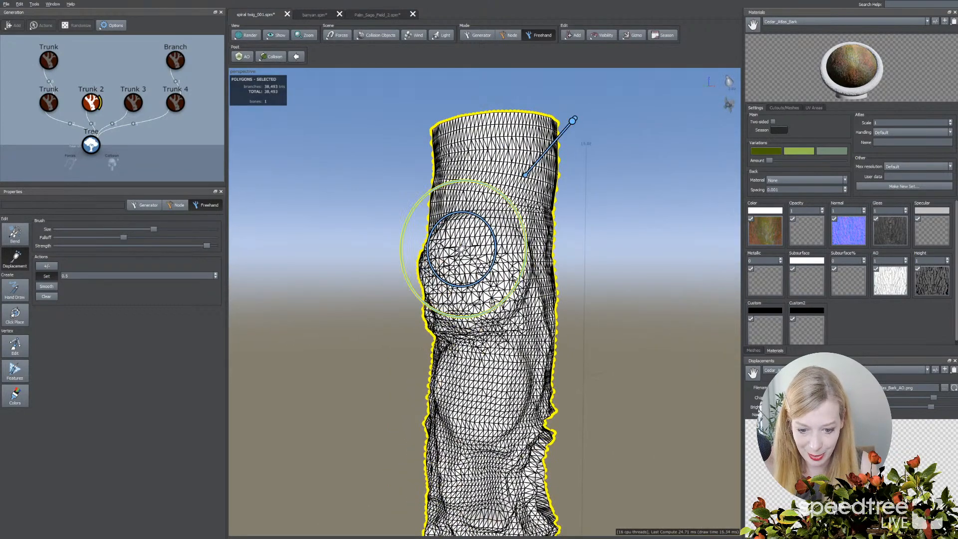
mouse_move(523, 277)
left_mouse_down()
mouse_move(476, 273)
mouse_move(478, 283)
left_mouse_up()
middle_click_drag(617, 336, 617, 315)
mouse_move(466, 199)
left_mouse_down()
mouse_move(470, 176)
mouse_move(483, 184)
left_mouse_up()
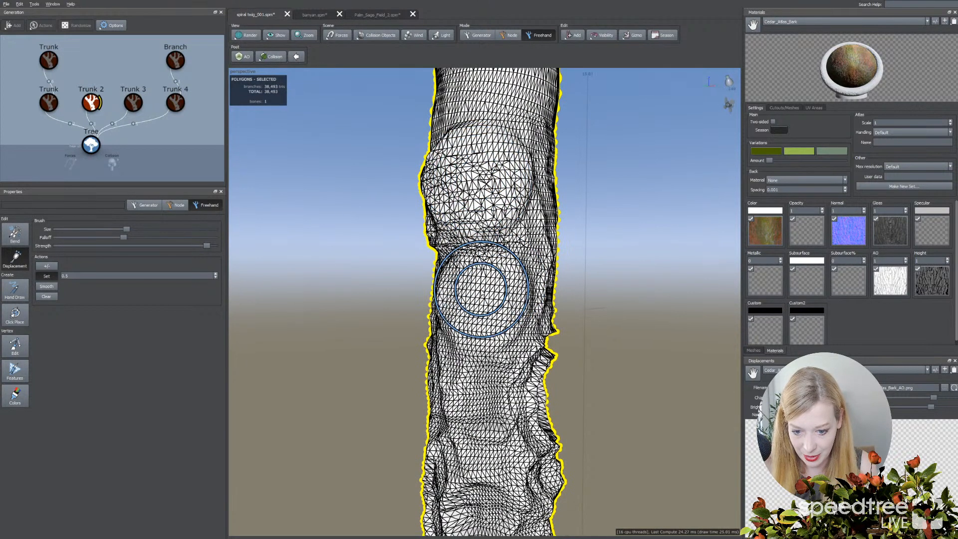
left_click_drag(481, 290, 459, 272)
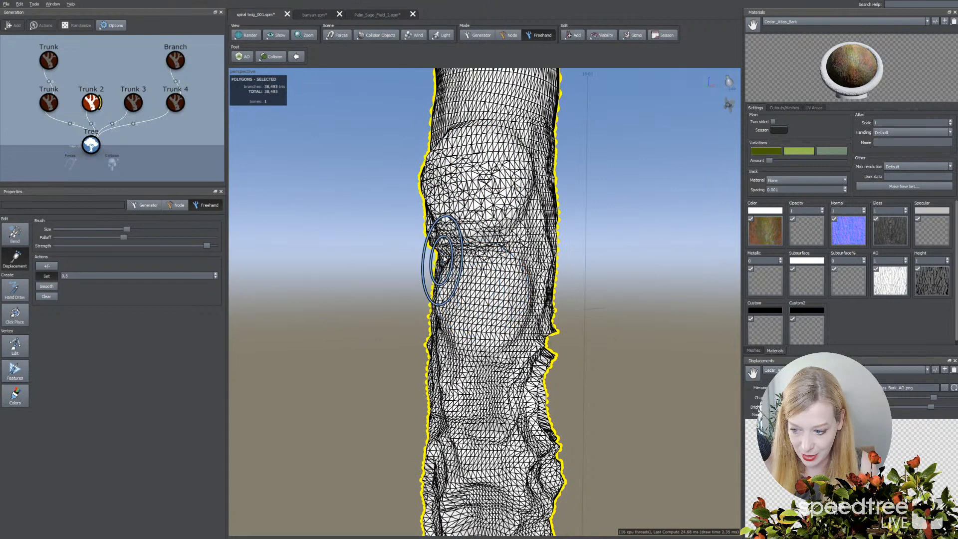
Smooth the sculpted bulges and the carved trunk surface below them with the Displacement brush's Smooth action
left_click(46, 267)
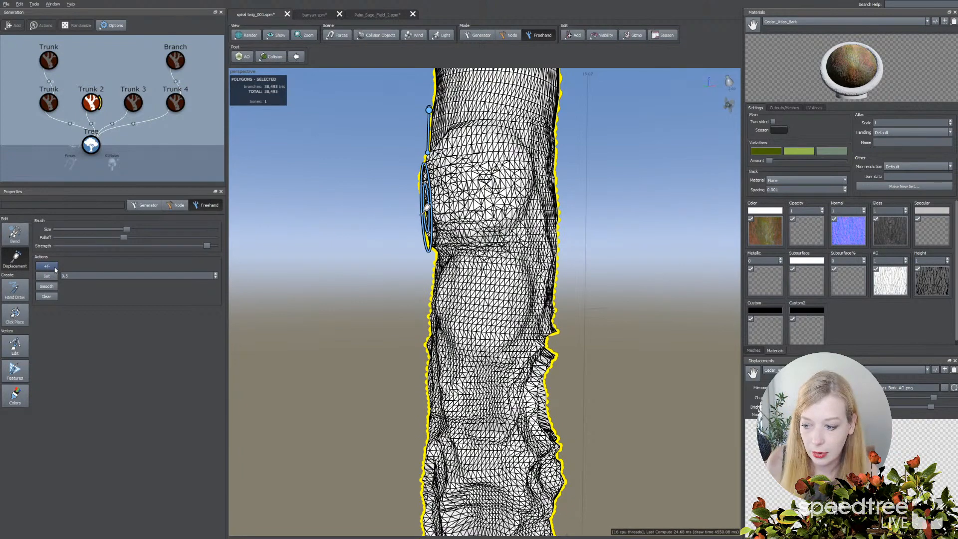
left_click(54, 288)
left_click_drag(566, 252, 622, 282)
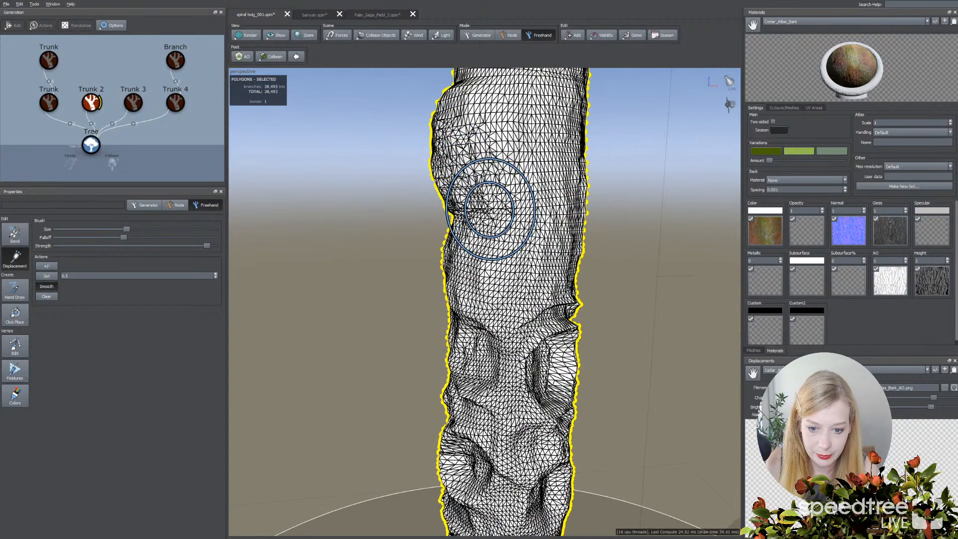
mouse_move(490, 210)
left_mouse_down()
mouse_move(495, 70)
mouse_move(528, 352)
mouse_move(608, 342)
mouse_move(588, 342)
left_mouse_up()
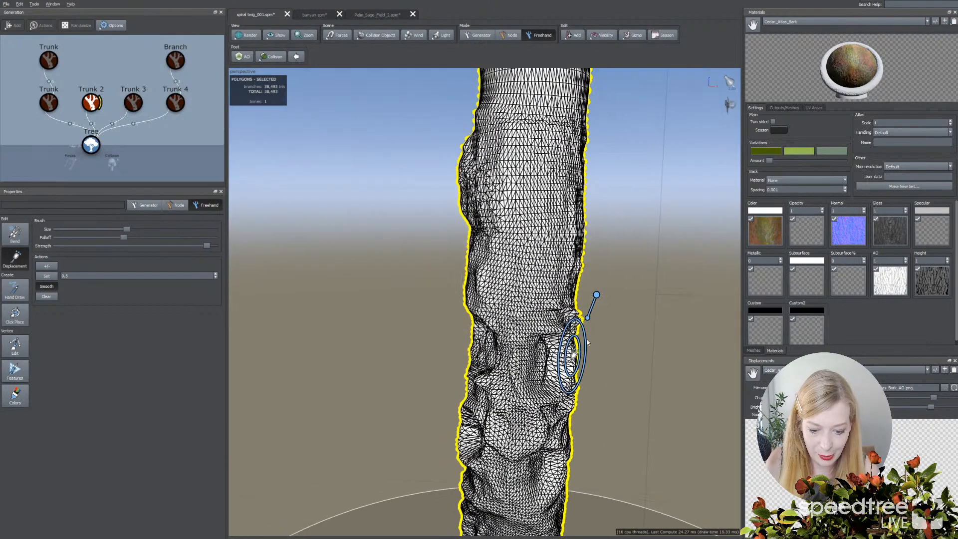
middle_click_drag(597, 340, 552, 271)
mouse_move(443, 306)
left_mouse_down()
mouse_move(430, 300)
mouse_move(483, 324)
mouse_move(515, 324)
mouse_move(519, 248)
mouse_move(532, 251)
left_mouse_up()
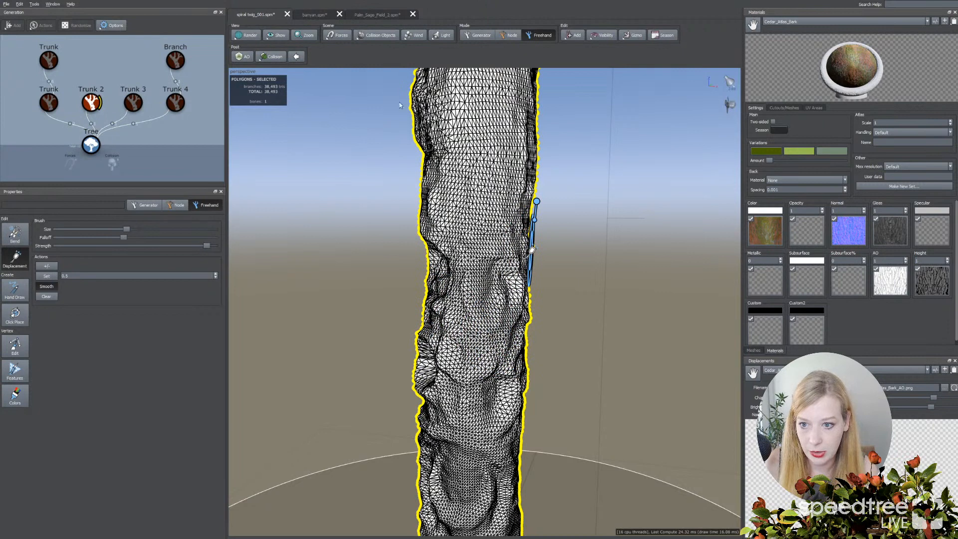
Show the Trunk 3 generator in place of Trunk 2 and return the viewport to Standard render mode
left_click(135, 107)
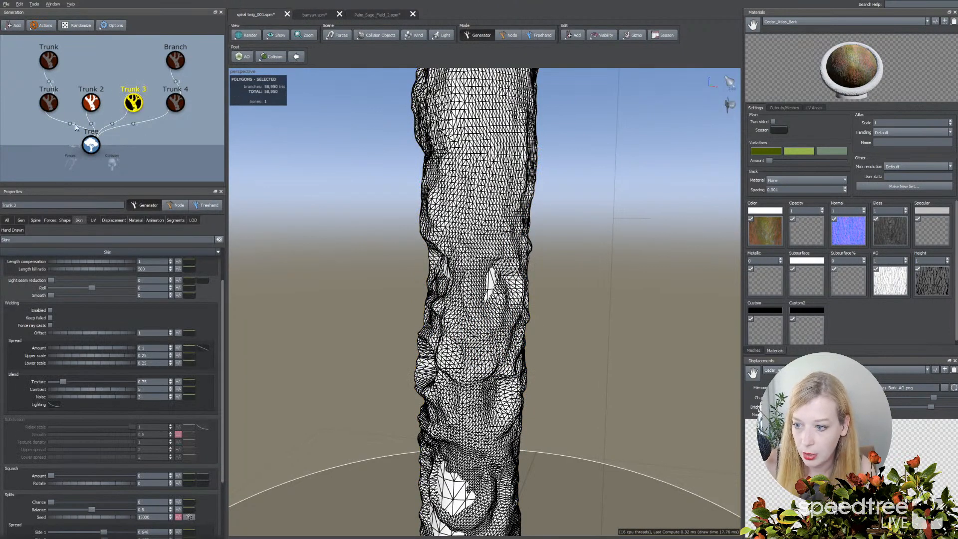
left_click(92, 103)
double_click(91, 103)
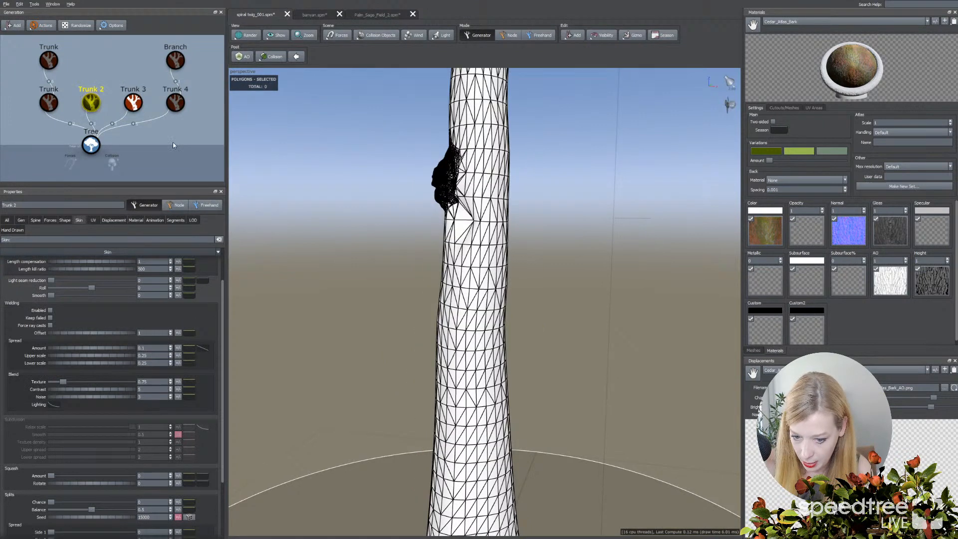
scroll(377, 209, "down", 6)
left_click_drag(414, 217, 472, 221)
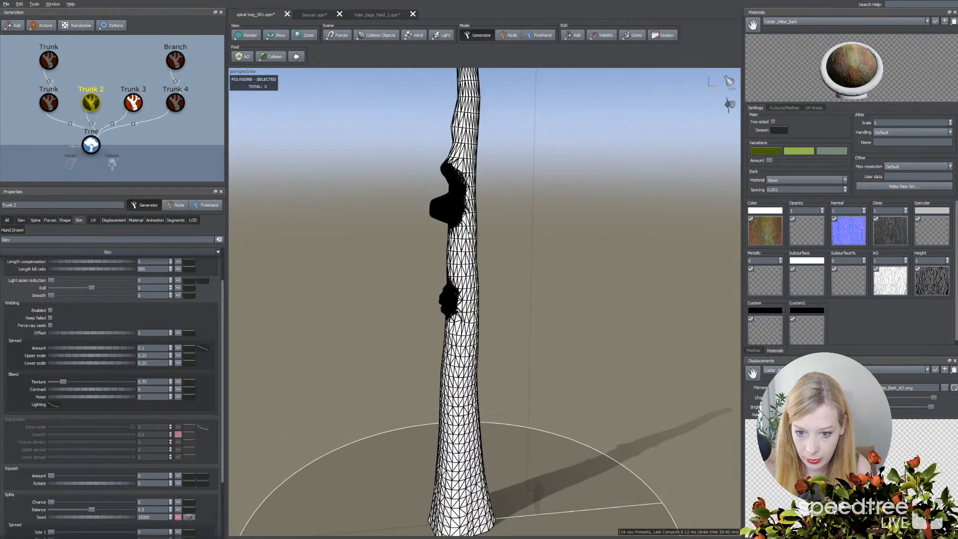
left_click(252, 36)
left_click(262, 39)
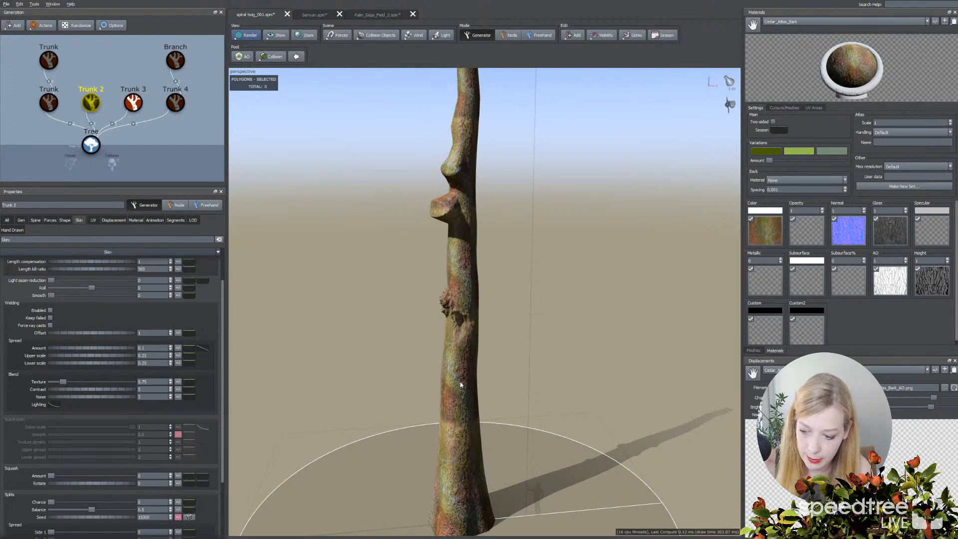
Raise the displacement Radial amount on the hidden Trunk 2, and raise it on Trunk 3 to about 2.16
left_click(114, 220)
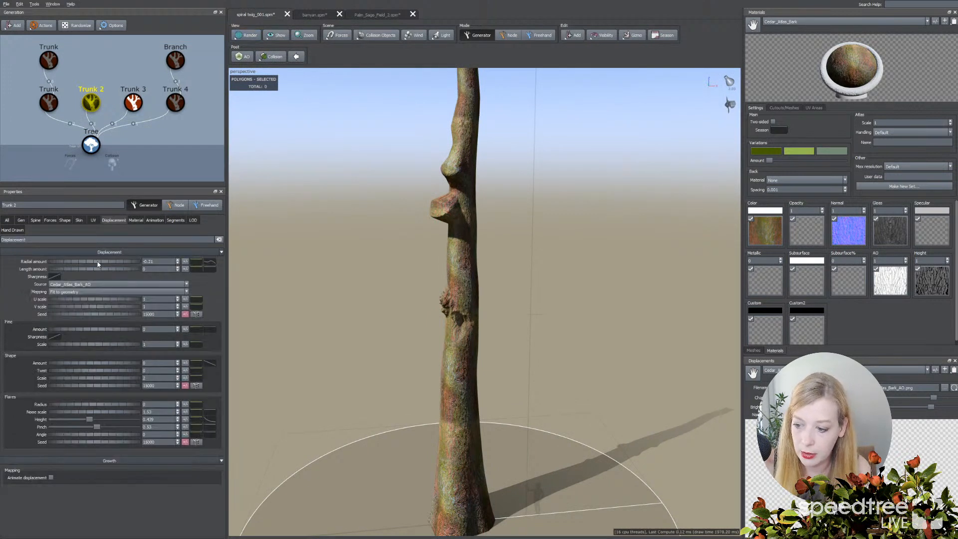
left_click_drag(99, 264, 119, 265)
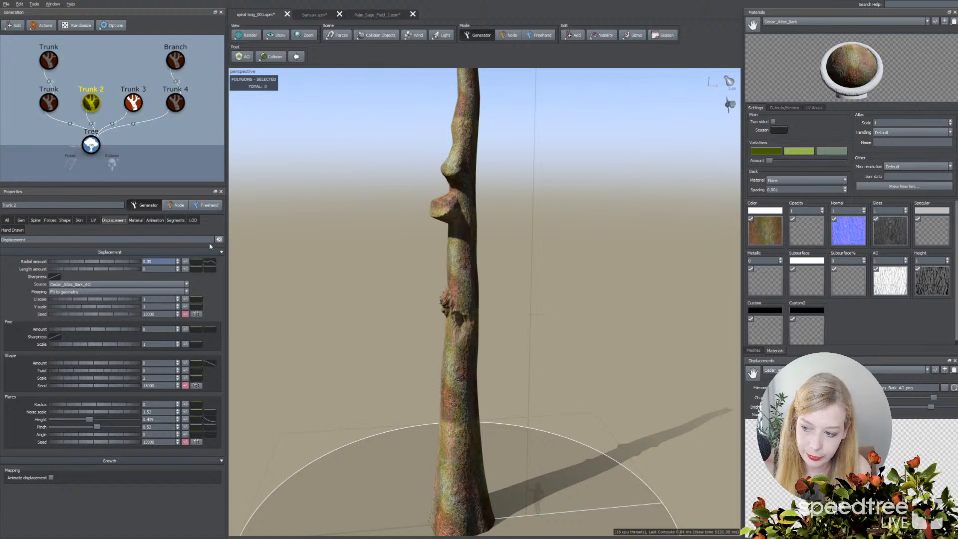
left_click(460, 227)
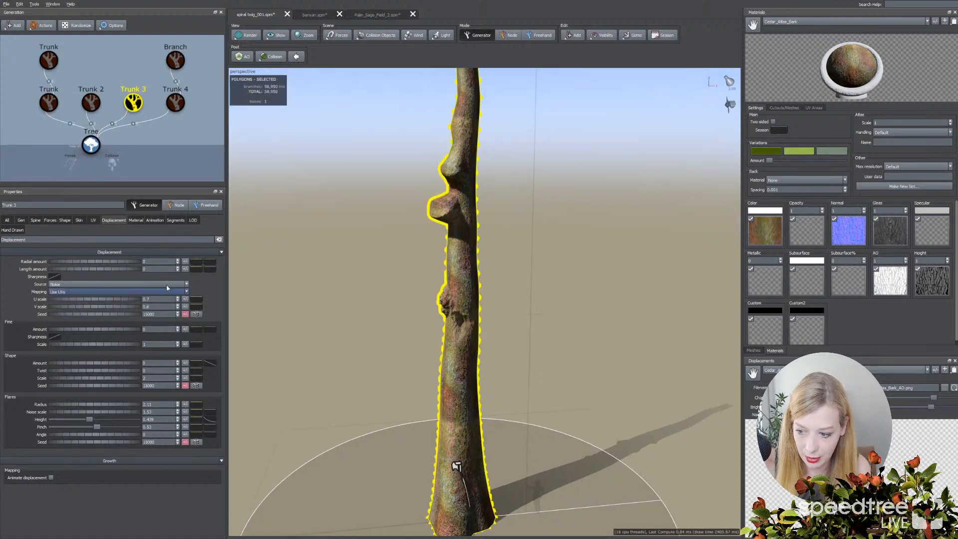
left_click_drag(100, 262, 166, 266)
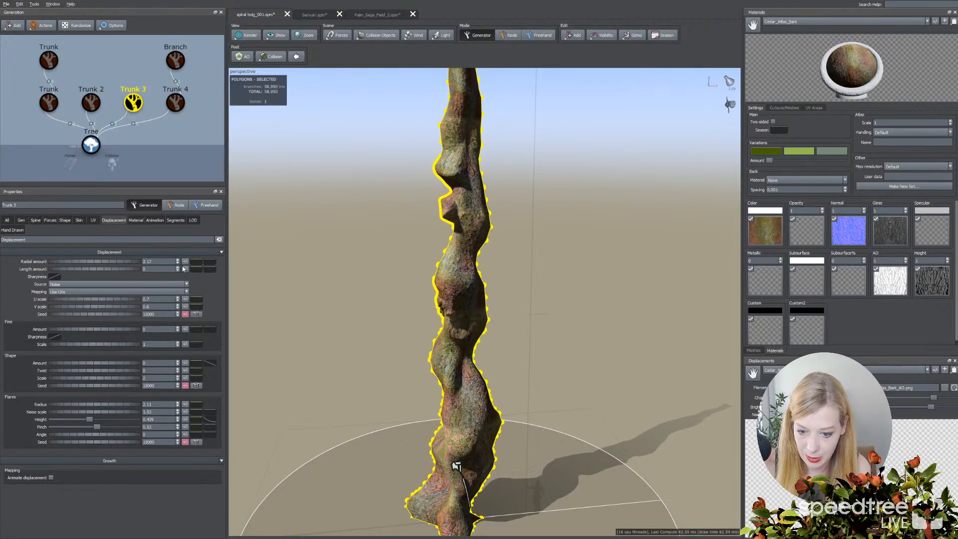
left_click_drag(356, 283, 393, 279)
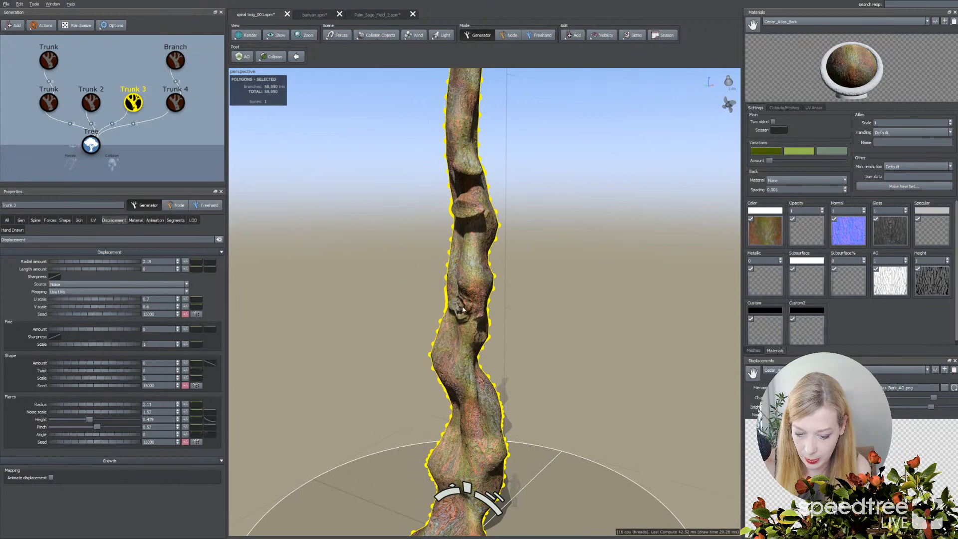
left_click_drag(463, 310, 492, 322)
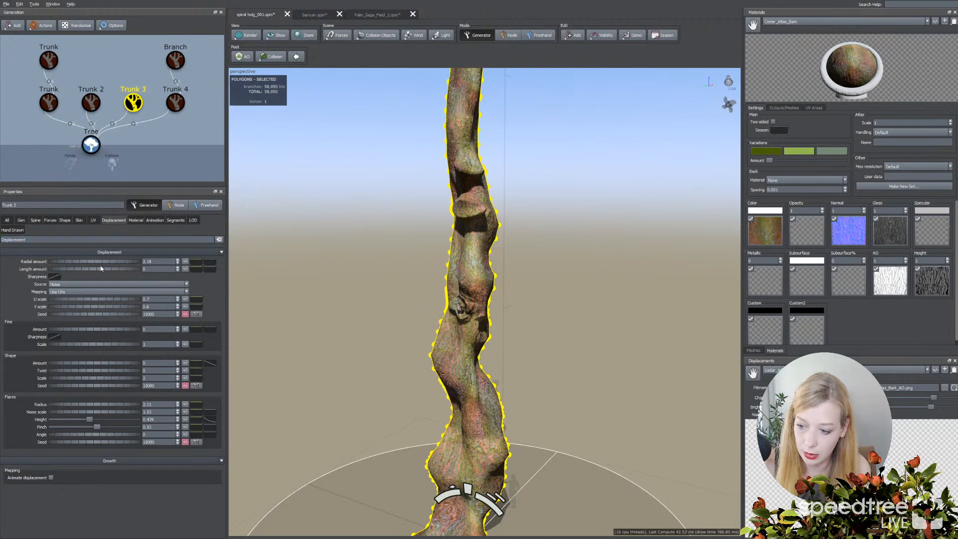
Set Trunk 3's displacement source to Material, its mapping to Fit to geometry, and its Radial amount to 0.82
left_click(68, 285)
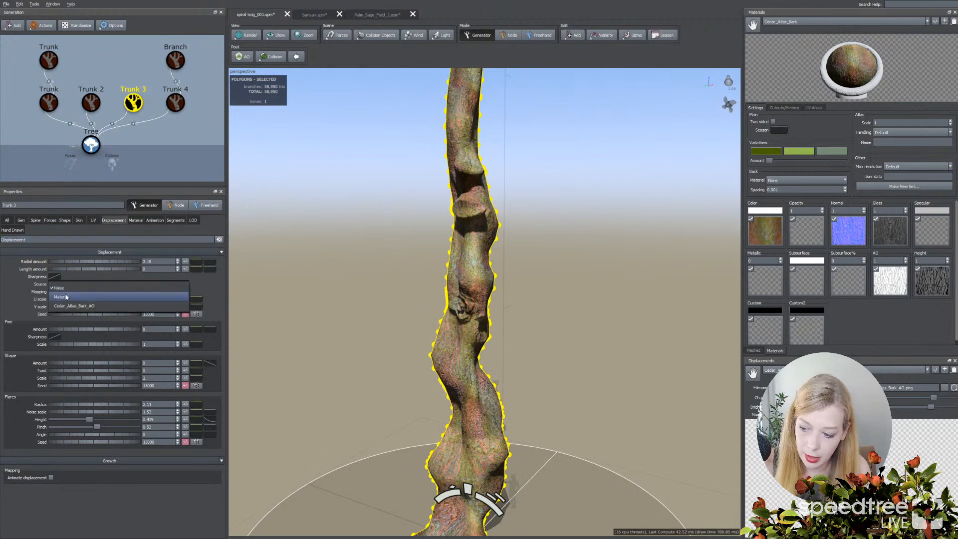
left_click(67, 297)
left_click(67, 292)
left_click(70, 299)
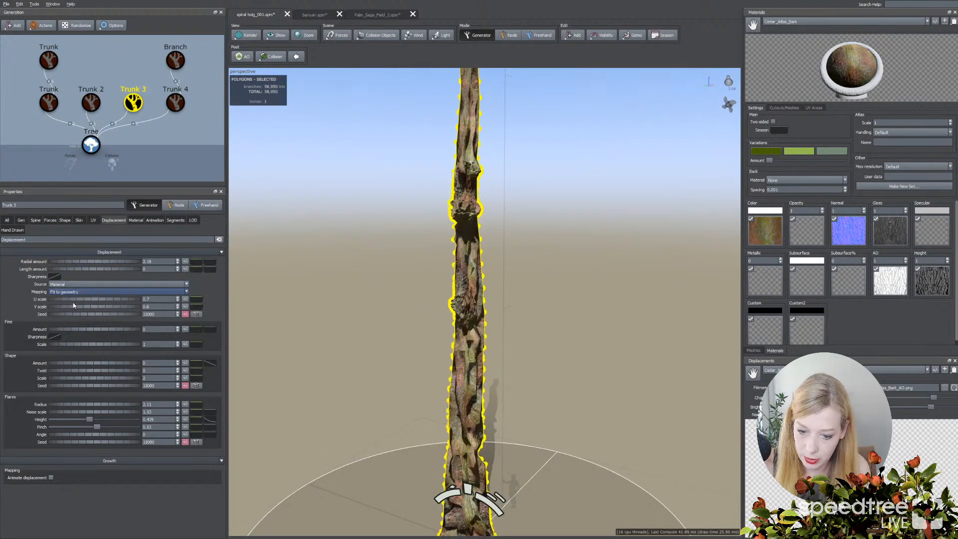
left_click_drag(402, 309, 389, 309)
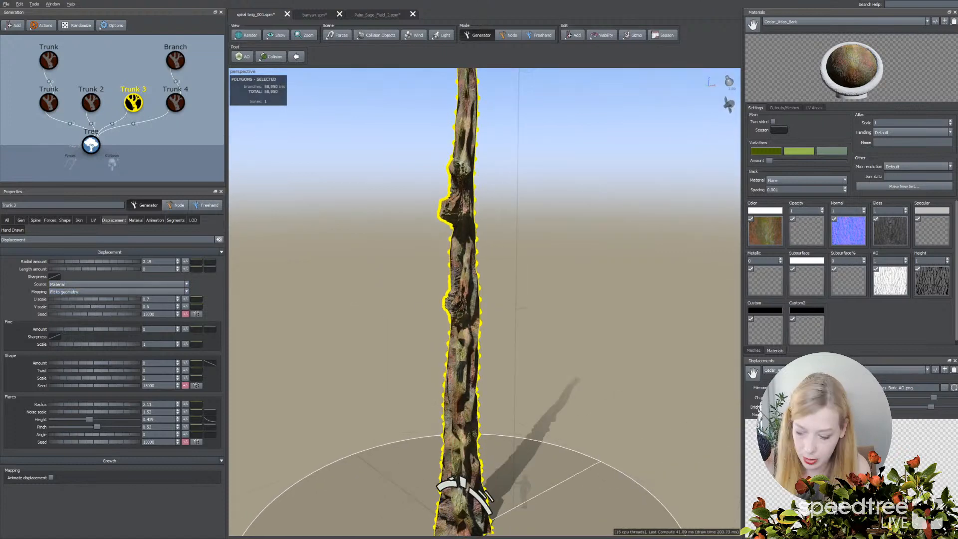
mouse_move(116, 261)
left_mouse_down()
mouse_move(90, 262)
mouse_move(107, 266)
left_mouse_up()
Examine the material-displaced bark around the sculpted knot on Trunk 3 from several sides
left_click_drag(385, 295, 495, 314)
scroll(395, 299, "up", 5)
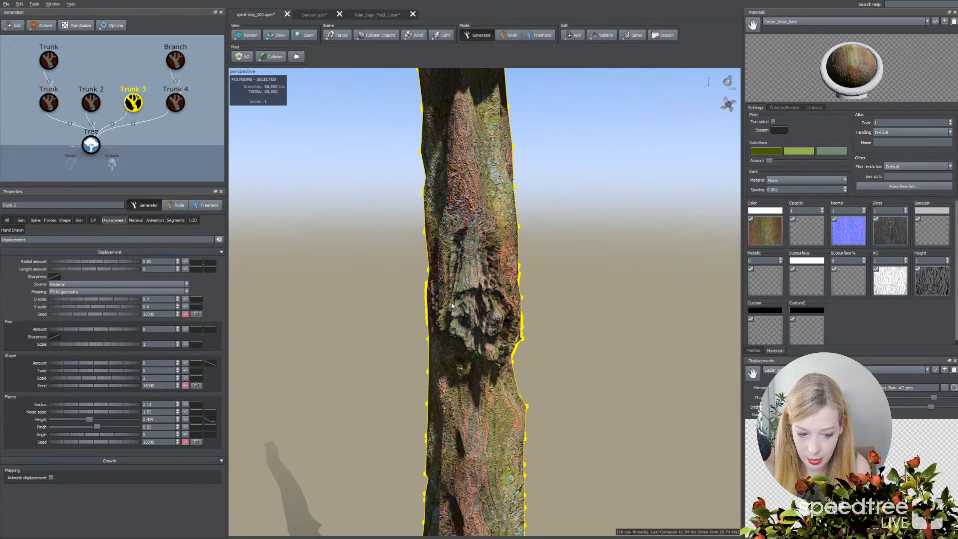
left_click_drag(468, 306, 384, 248)
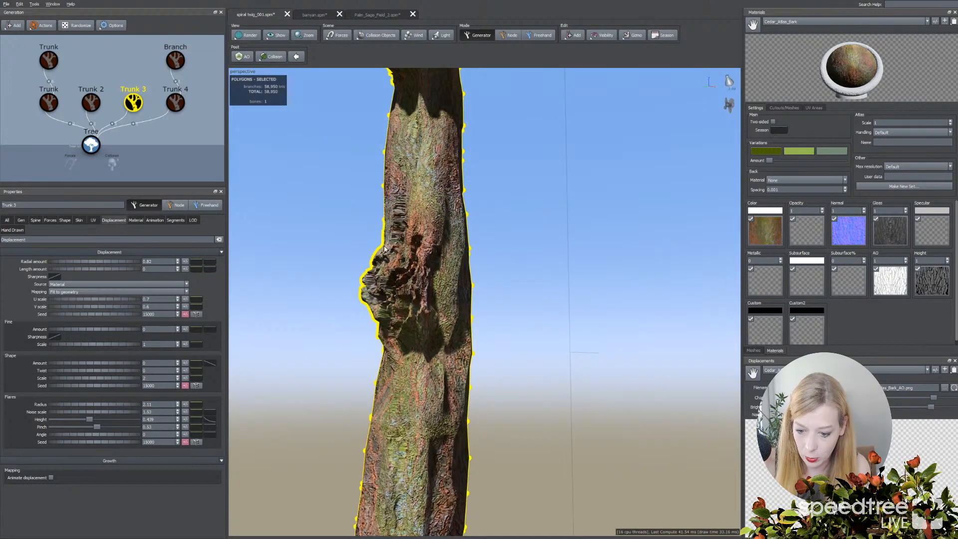
mouse_move(555, 280)
left_mouse_down()
mouse_move(552, 301)
mouse_move(554, 276)
mouse_move(503, 293)
mouse_move(545, 287)
left_mouse_up()
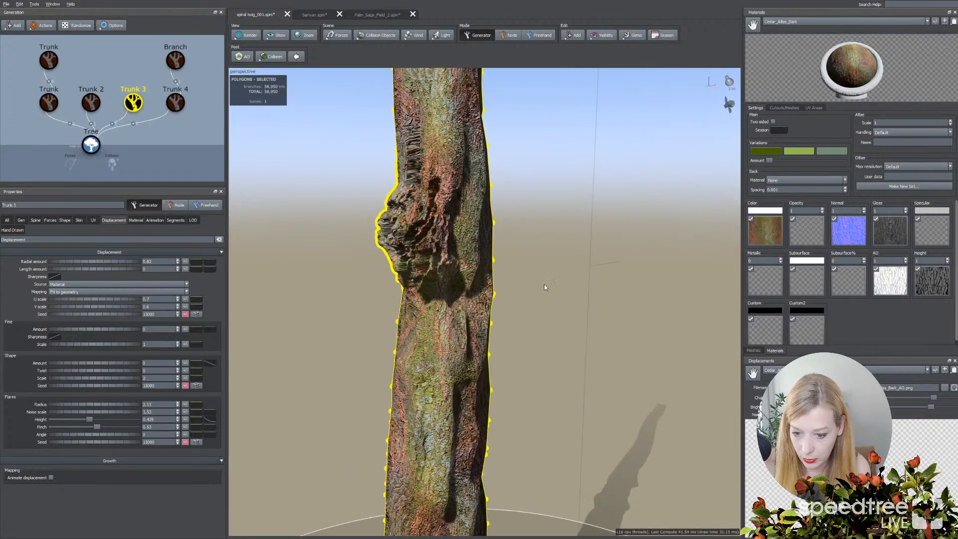
left_click_drag(429, 298, 453, 313)
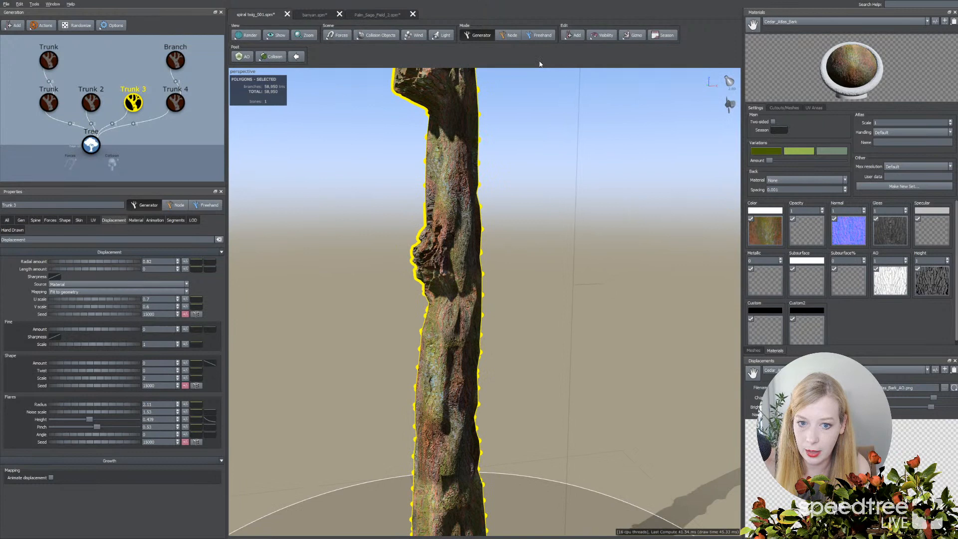
Enter Freehand mode for Trunk 3 and switch the viewport to the wireframe render mode
left_click(539, 35)
left_click_drag(483, 332, 403, 267)
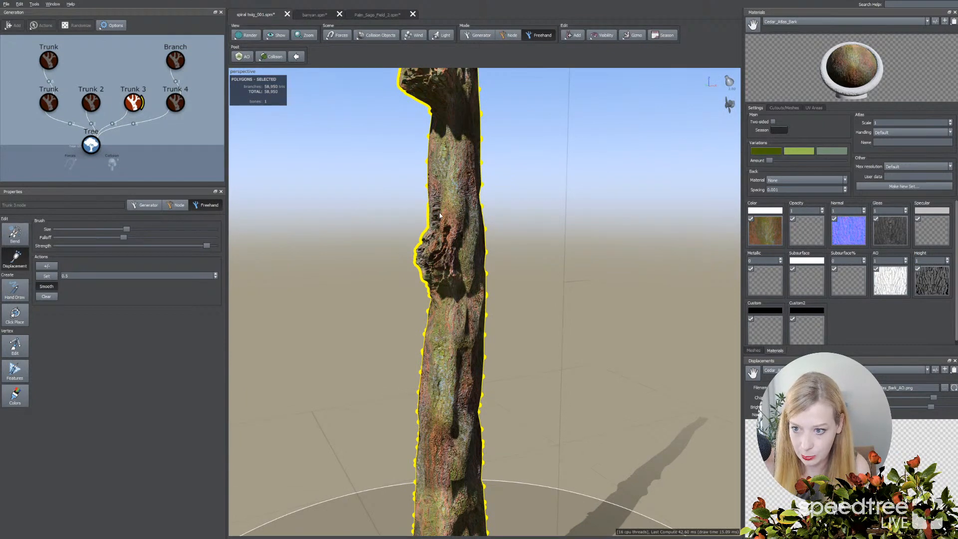
left_click_drag(452, 294, 397, 255)
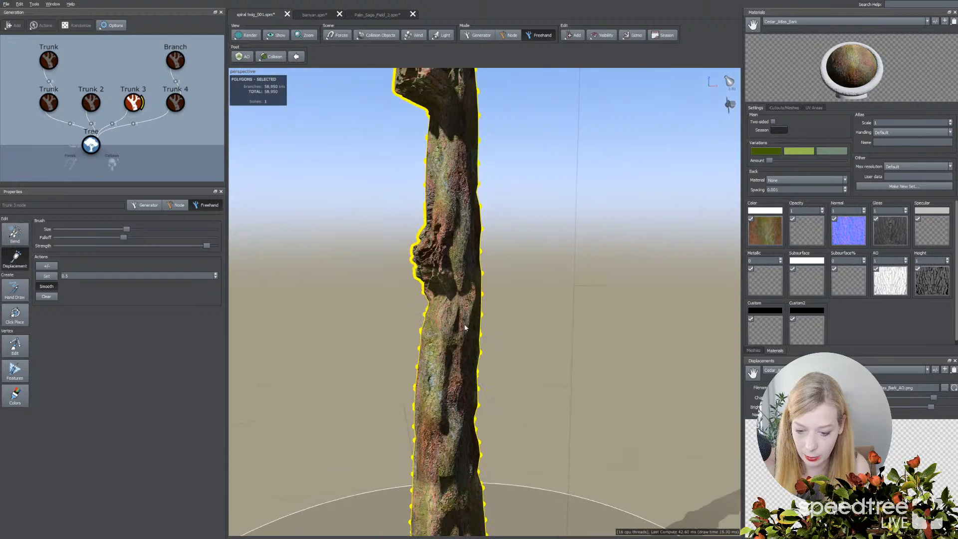
left_click(252, 40)
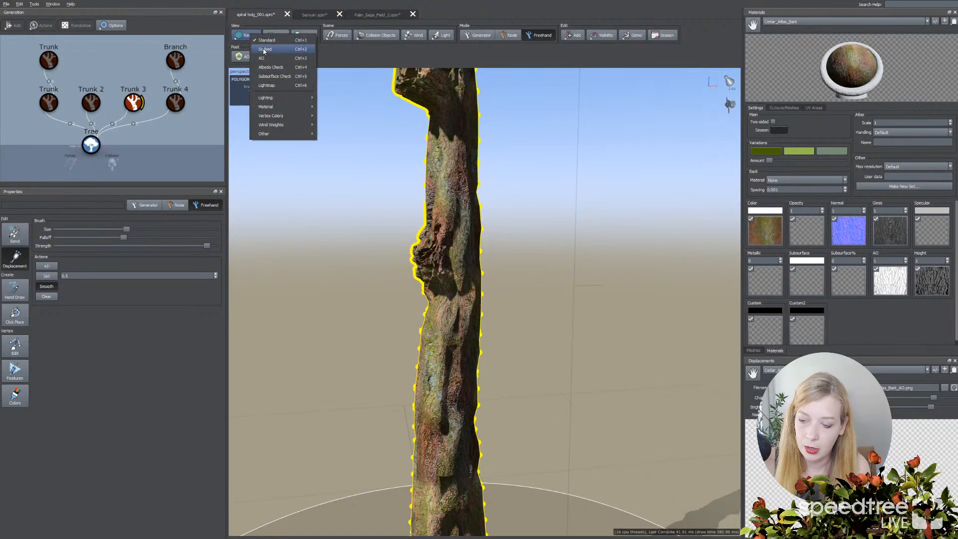
left_click(264, 50)
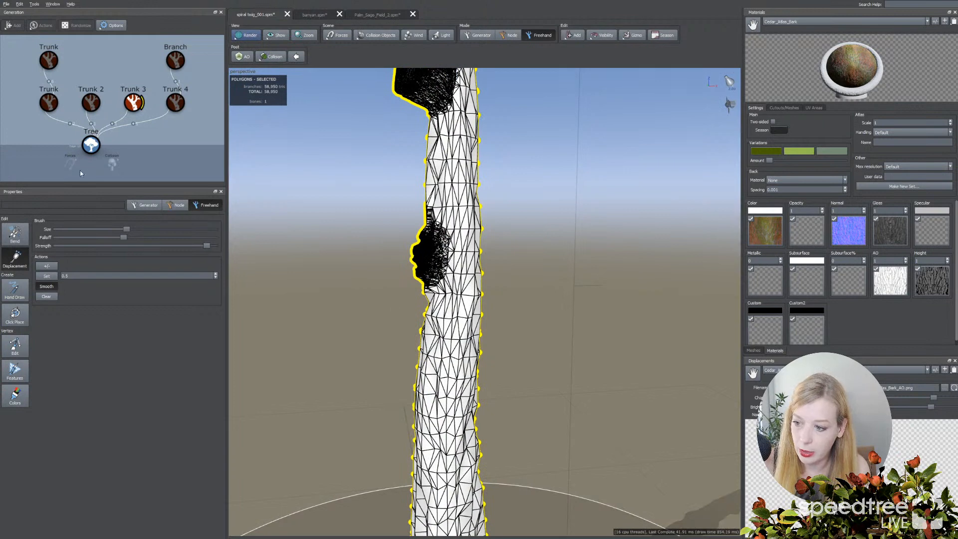
Raise Trunk 3's Parent Curl Up value in its spine settings to twist the trunk into a spiral
left_click(133, 103)
left_click(35, 220)
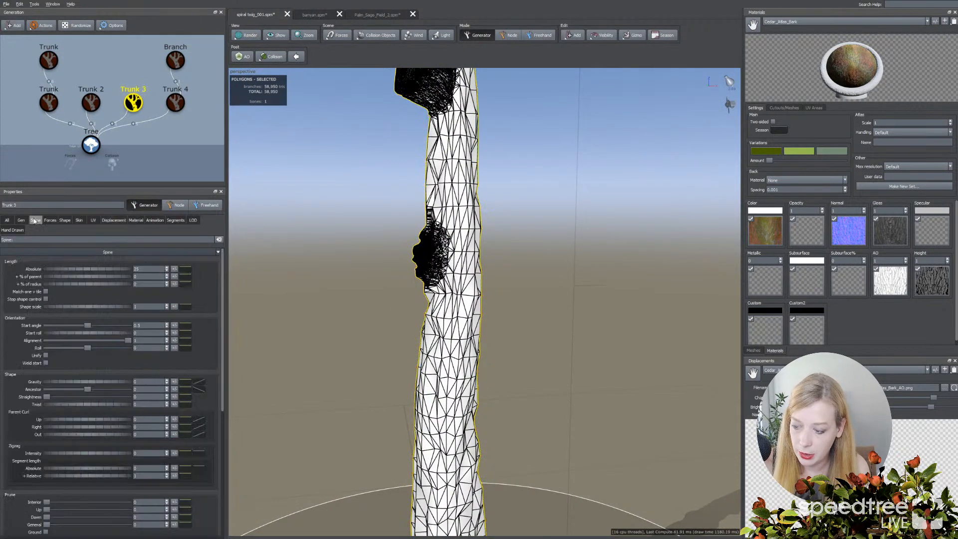
scroll(52, 410, "down", 3)
scroll(52, 455, "down", 7)
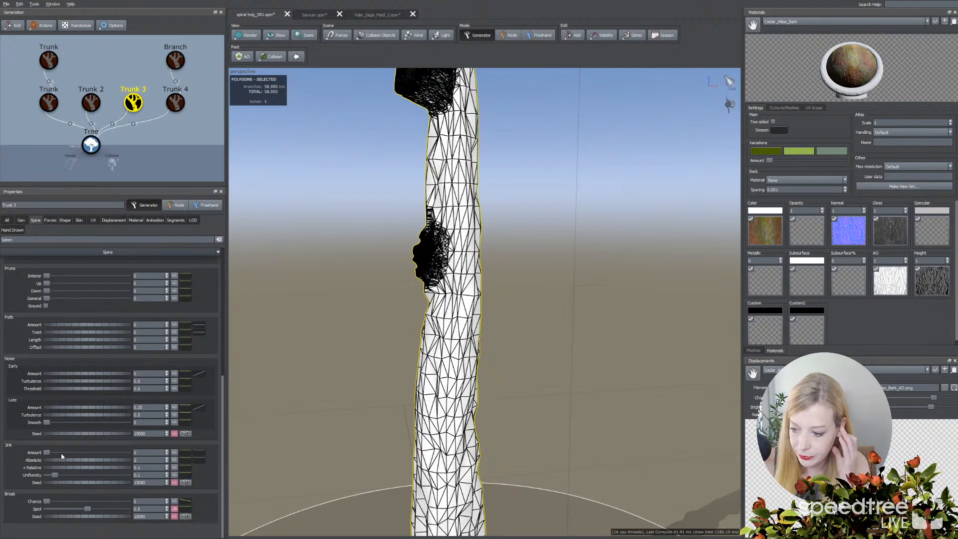
scroll(62, 456, "up", 5)
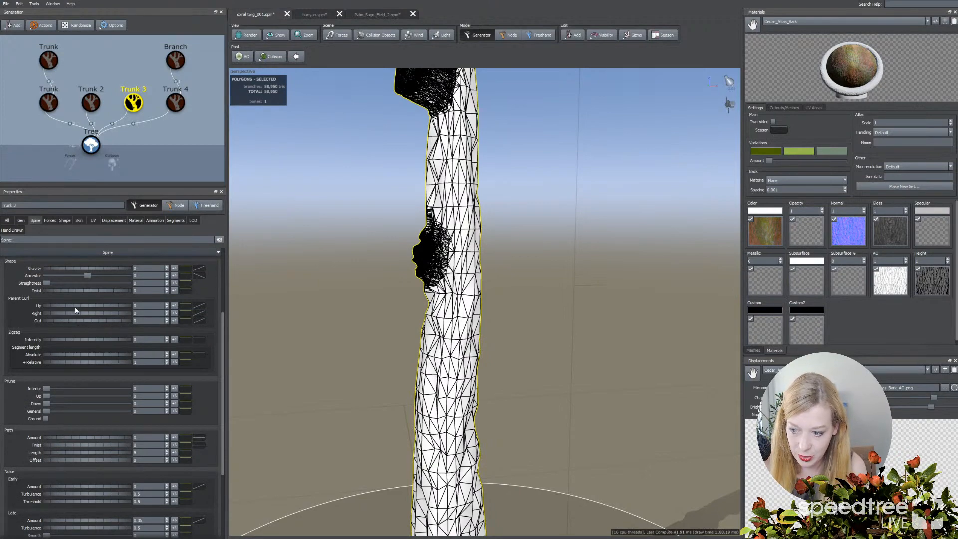
left_click_drag(76, 306, 333, 312)
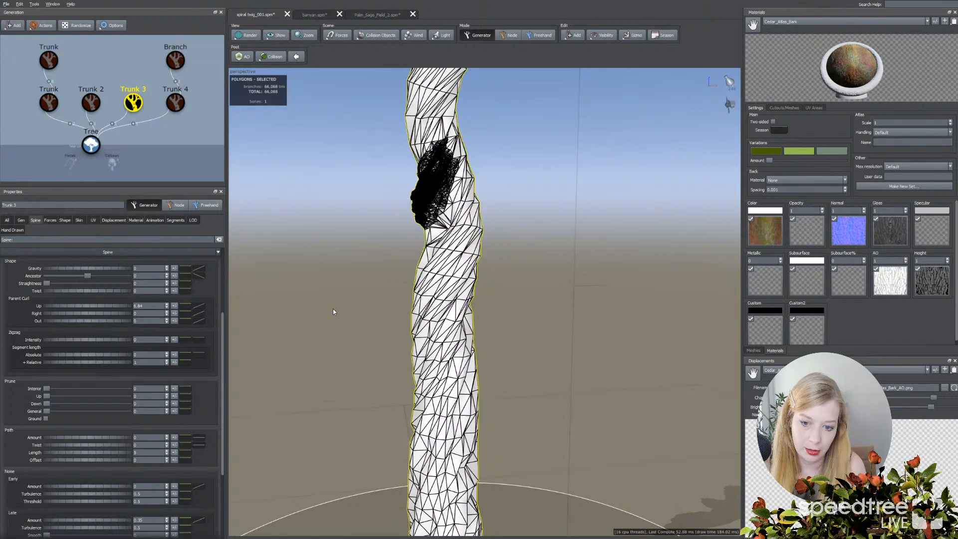
Return the viewport to the textured render mode and examine the spiral trunk with its sculpted knots
left_click(246, 35)
left_click(300, 49)
left_click_drag(350, 180, 396, 192)
right_click_drag(396, 193, 417, 310)
mouse_move(559, 328)
left_mouse_down()
mouse_move(493, 326)
mouse_move(552, 326)
left_mouse_up()
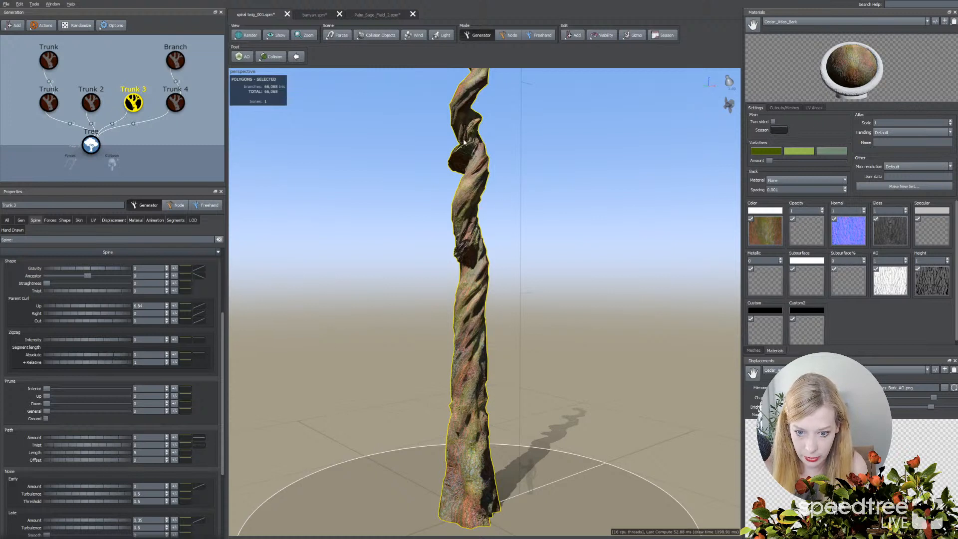
left_click_drag(472, 248, 265, 302)
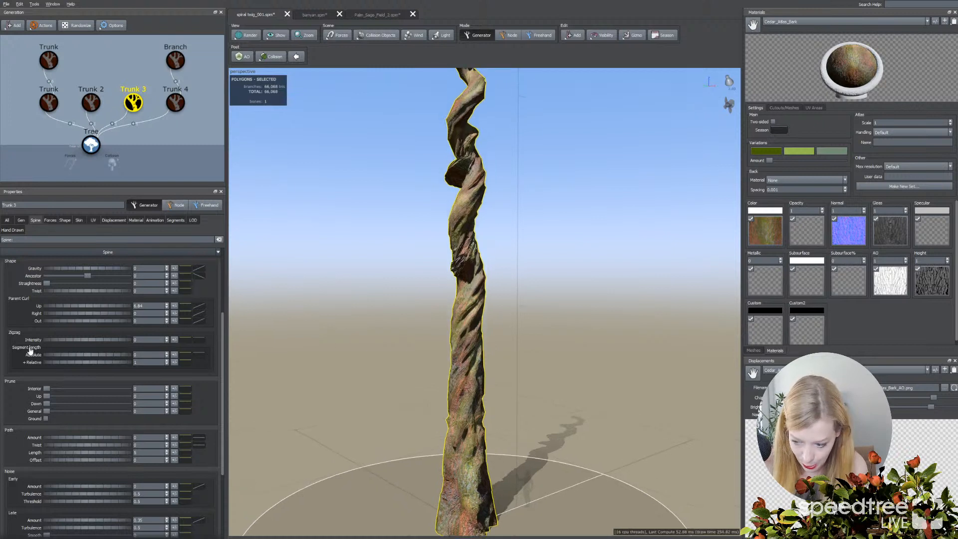
scroll(62, 360, "up", 1)
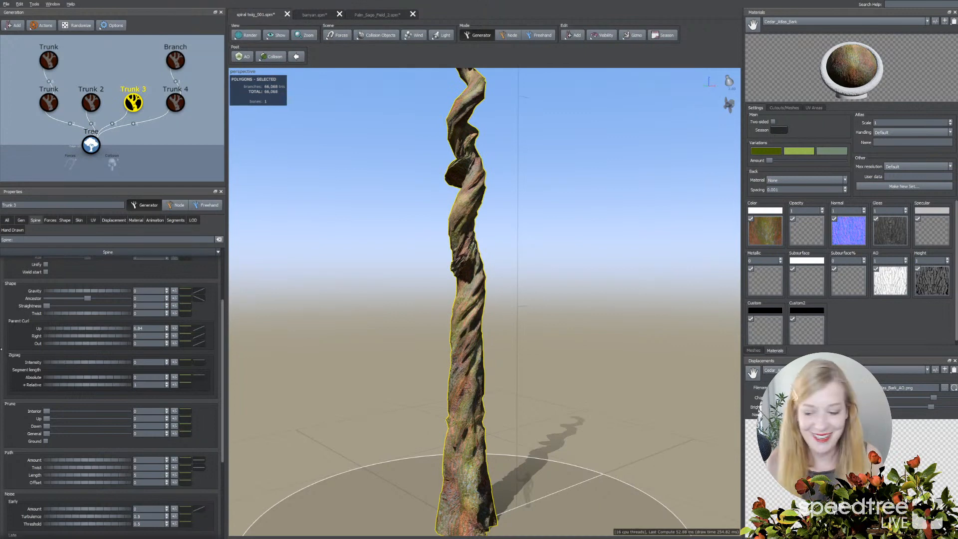
scroll(70, 382, "down", 6)
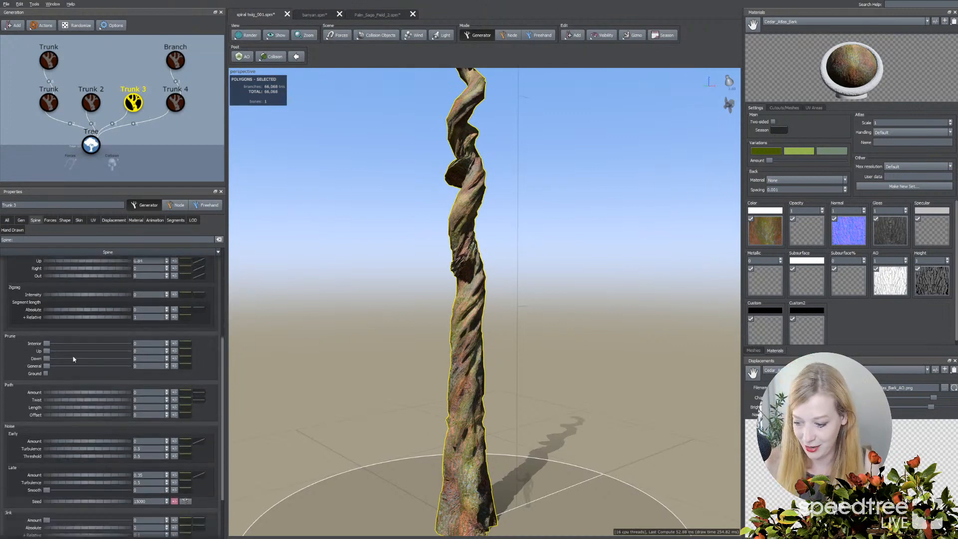
Set Trunk 3's Parent Curl Up value back to 0
left_click(37, 221)
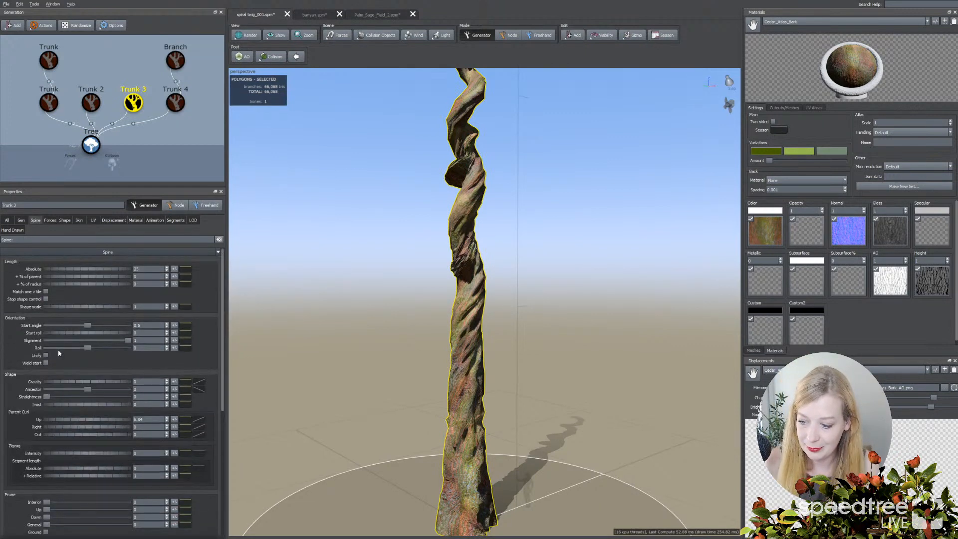
left_click_drag(145, 419, 104, 423)
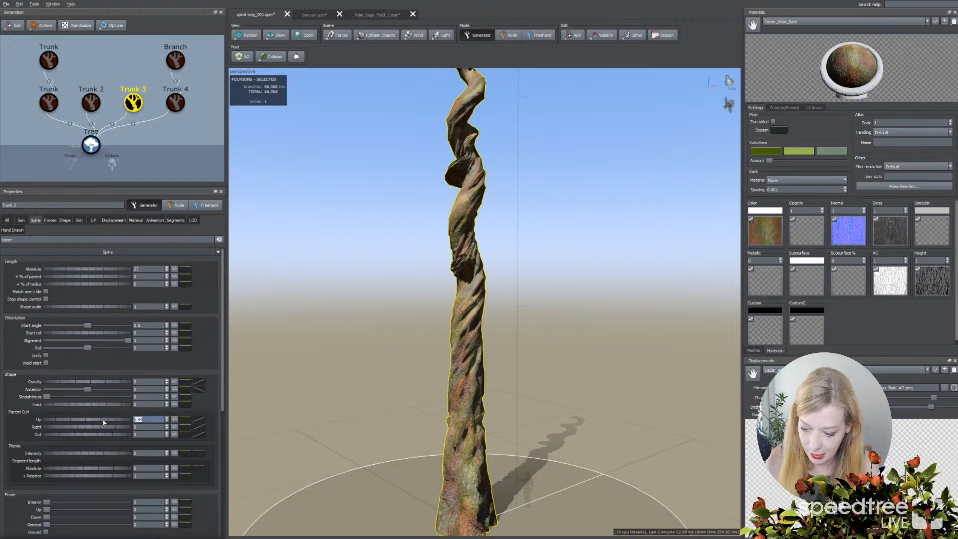
type("0")
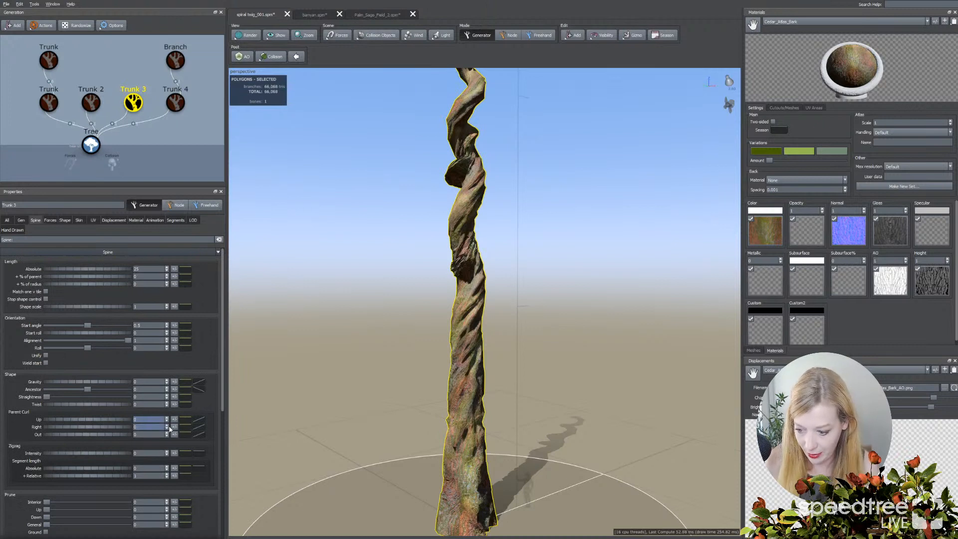
key("Return")
left_click(181, 428)
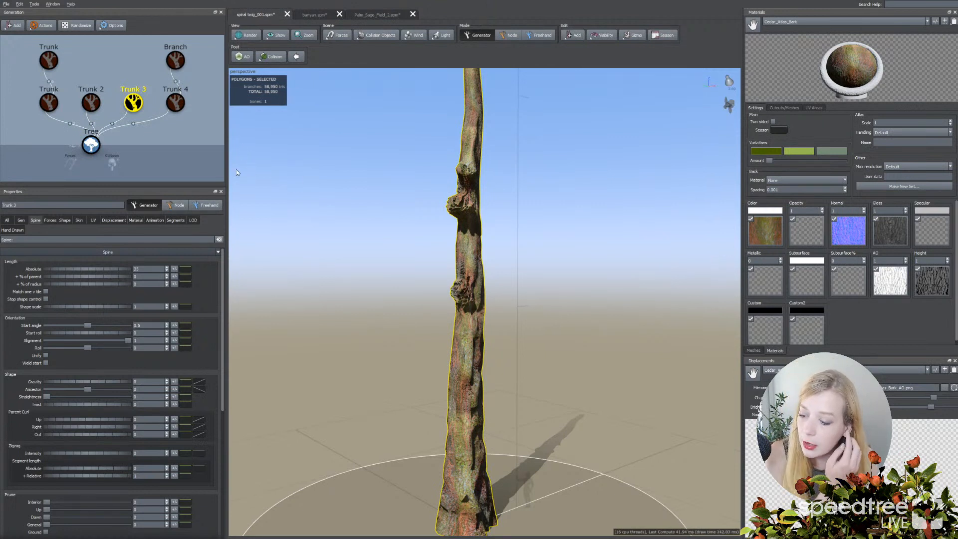
Switch the viewport to wireframe, and enable Dynamic LOD on the Tree generator with its number of levels entered
left_click(247, 35)
left_click(255, 49)
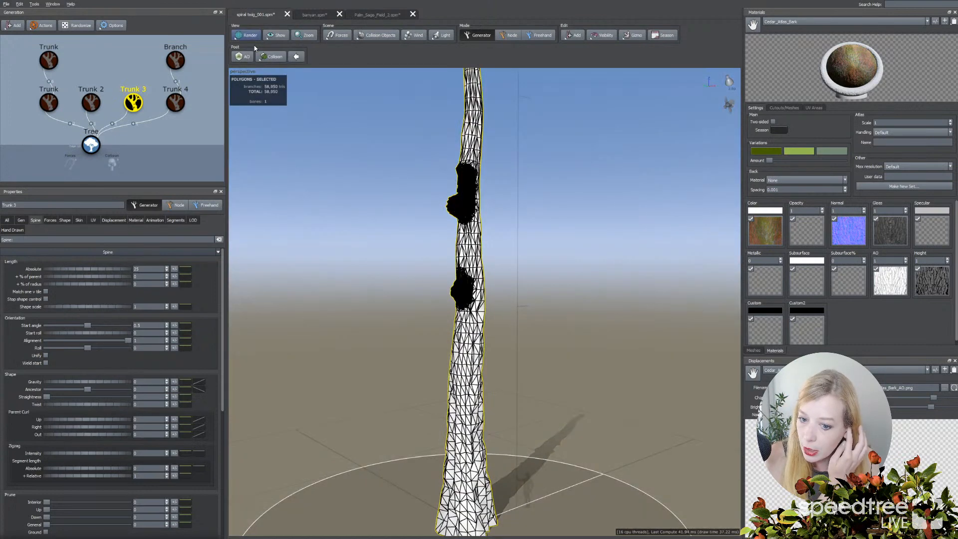
left_click(56, 181)
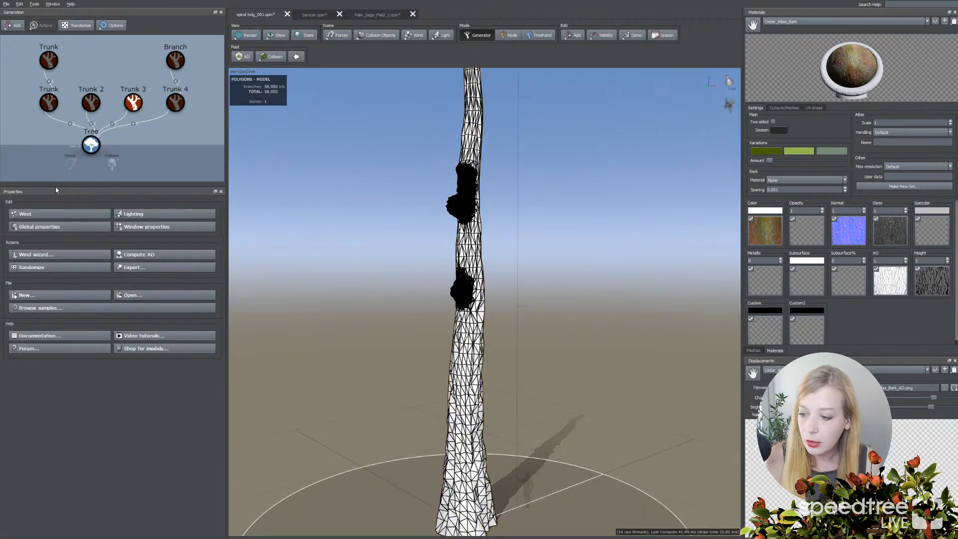
left_click(48, 227)
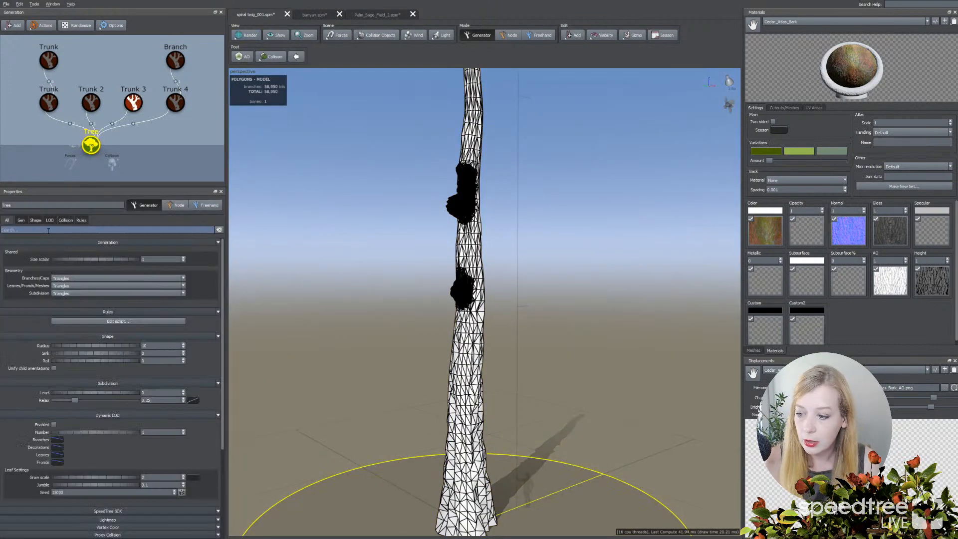
left_click(53, 425)
left_click(143, 432)
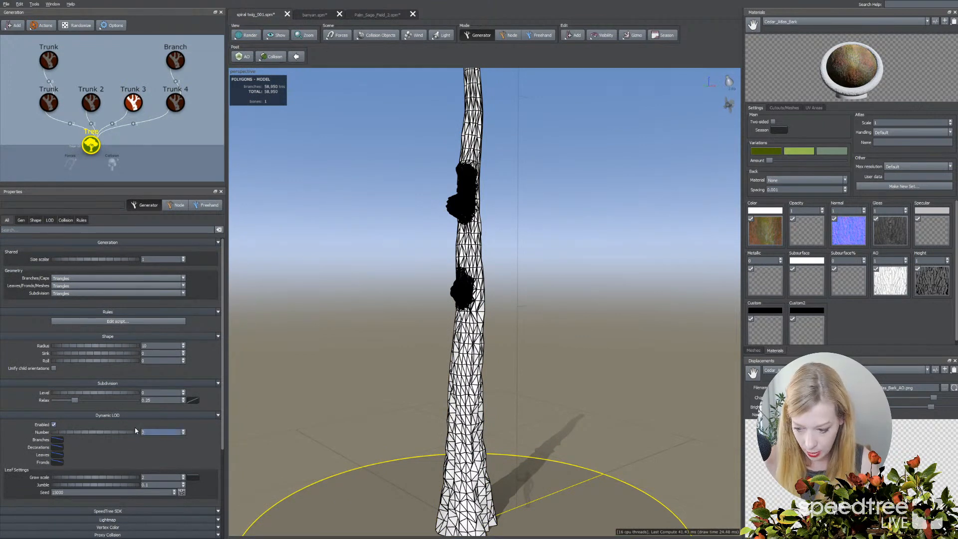
key("Return")
Scrub the viewport's LOD slider and inspect the tree's Dynamic LOD profile curve for Branches
mouse_move(234, 315)
left_mouse_down()
mouse_move(242, 352)
mouse_move(236, 312)
left_mouse_up()
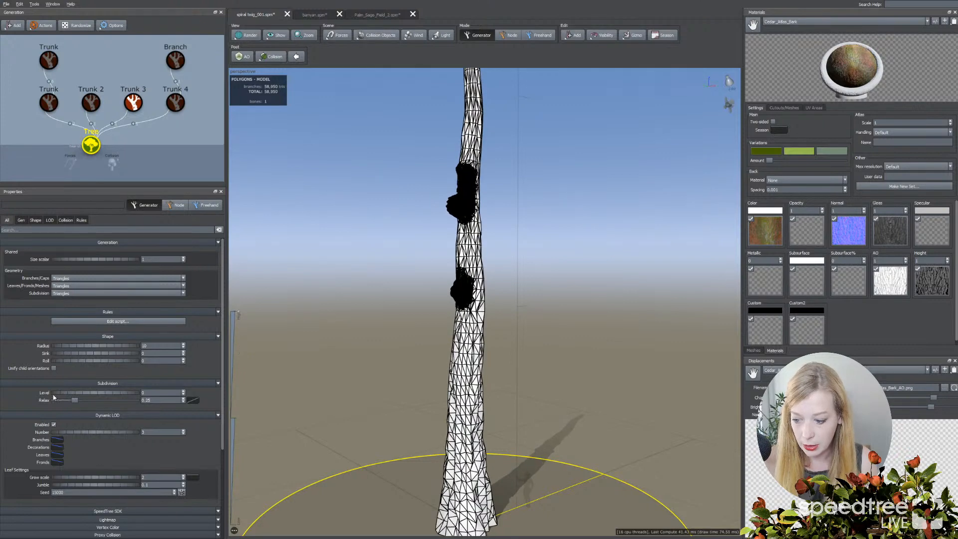
left_click(59, 440)
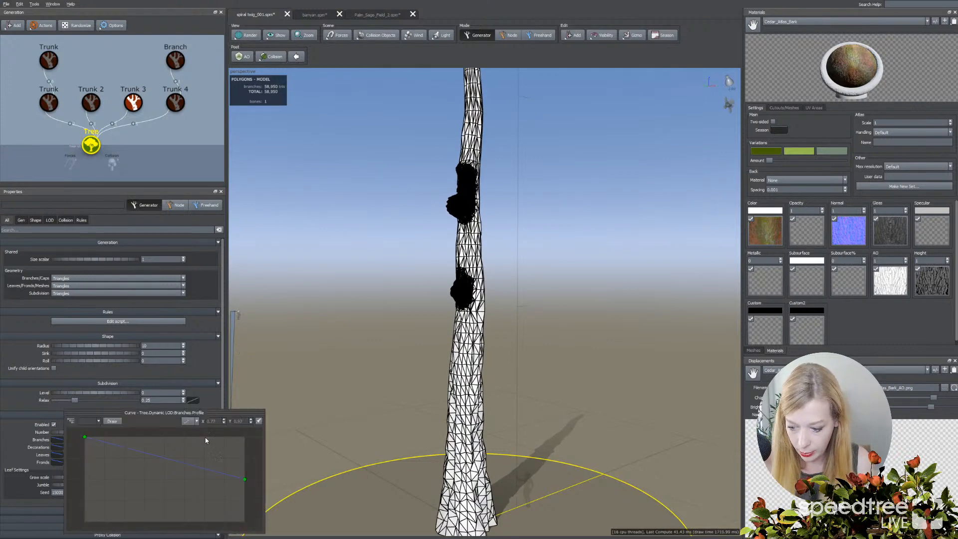
left_click(193, 422)
left_click(194, 350)
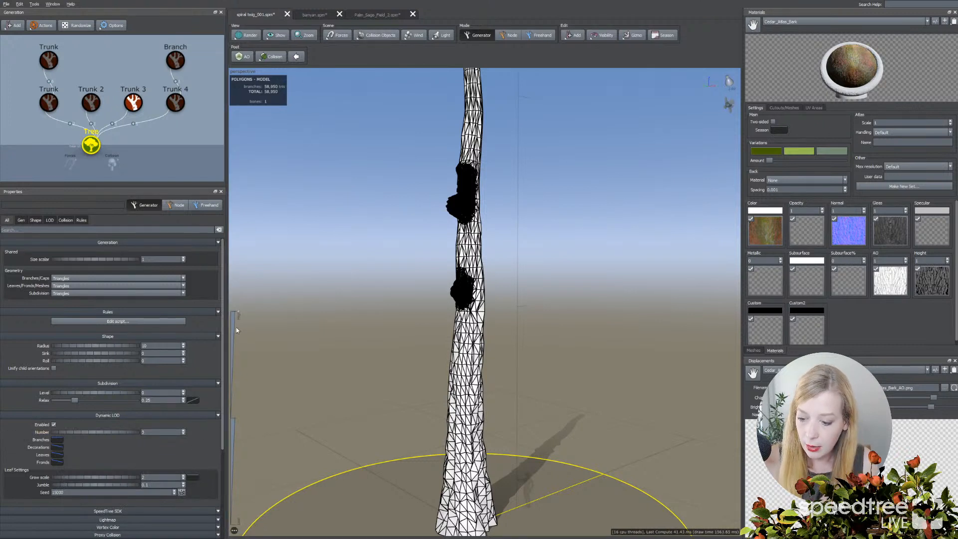
mouse_move(239, 314)
left_mouse_down()
mouse_move(253, 523)
mouse_move(252, 320)
left_mouse_up()
Lower the end of Trunk 3's Dynamic LOD Length segments profile curve to about 0.25
left_click(466, 344)
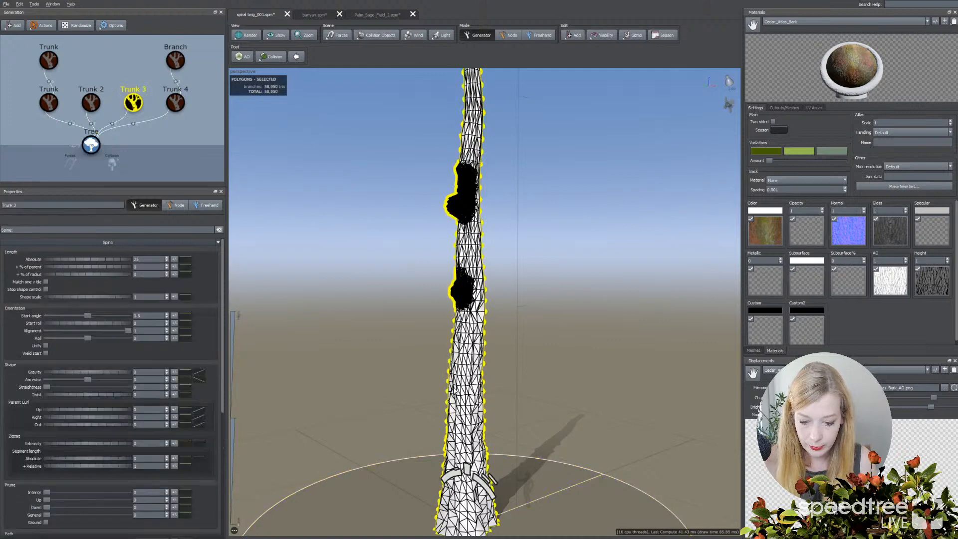
left_click(176, 220)
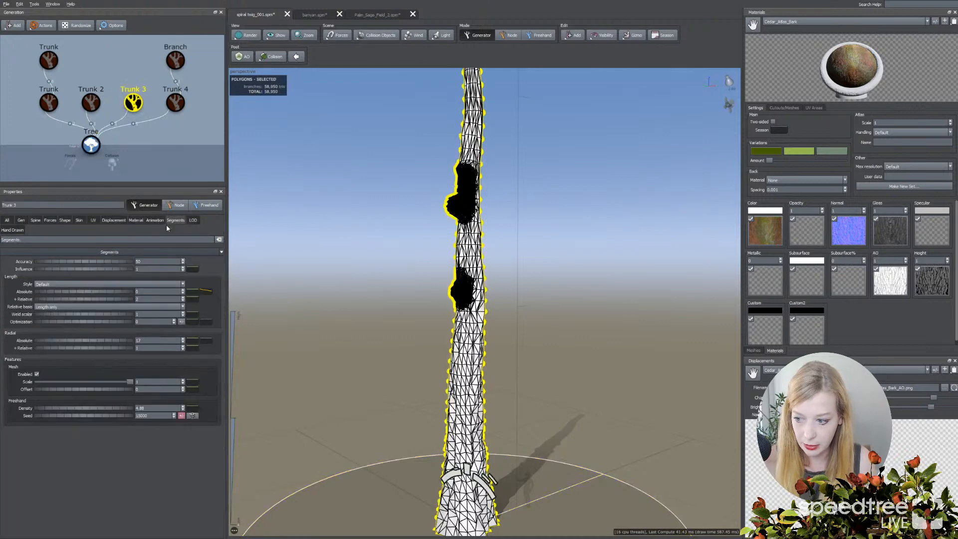
left_click(193, 220)
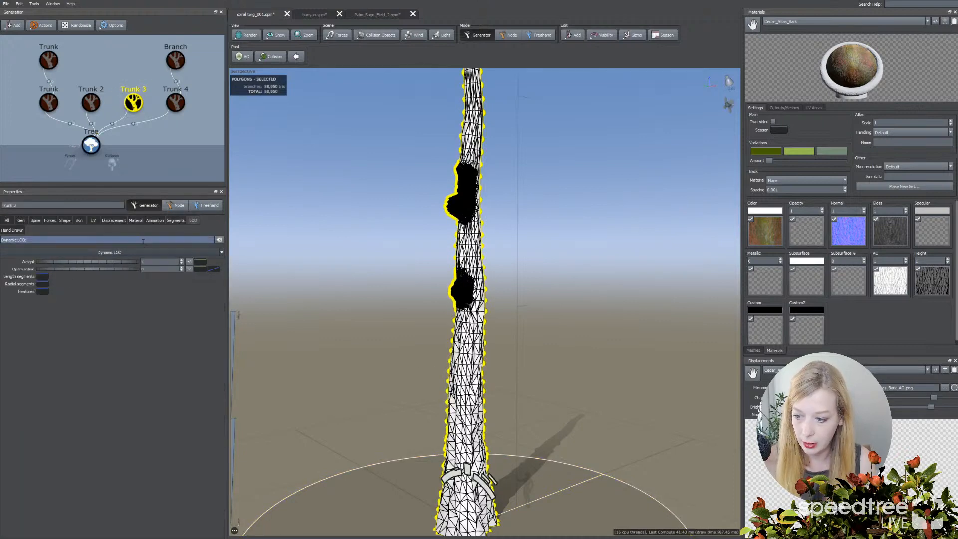
left_click(44, 277)
left_click_drag(230, 302, 234, 366)
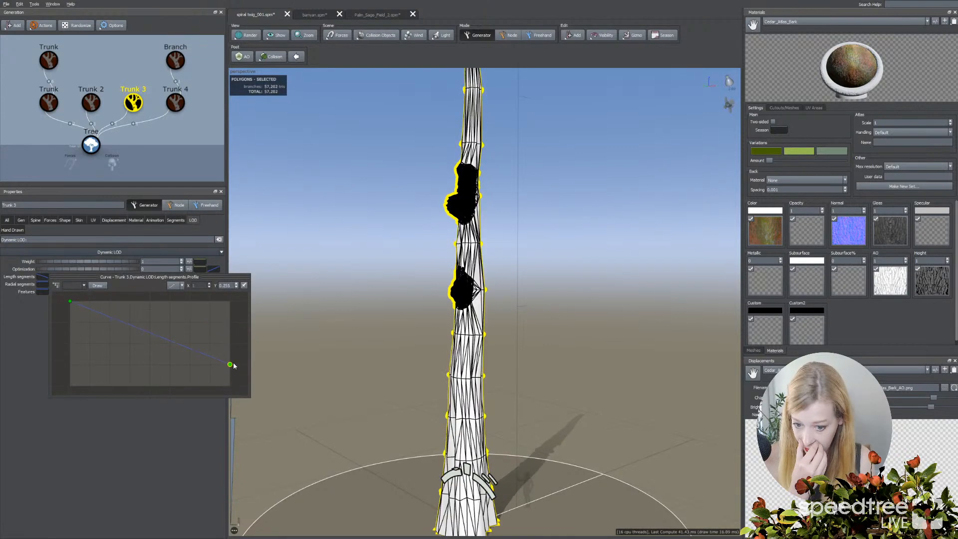
Lower the end of Trunk 3's Radial segments LOD curve, and lower the end of its Features LOD curve to about 0.07
left_click(43, 285)
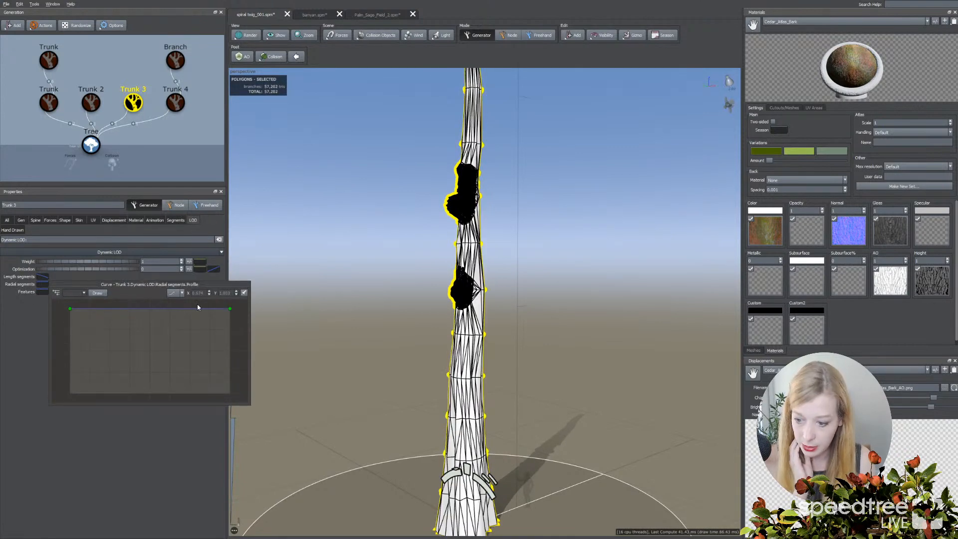
left_click_drag(231, 312, 230, 353)
left_click(42, 292)
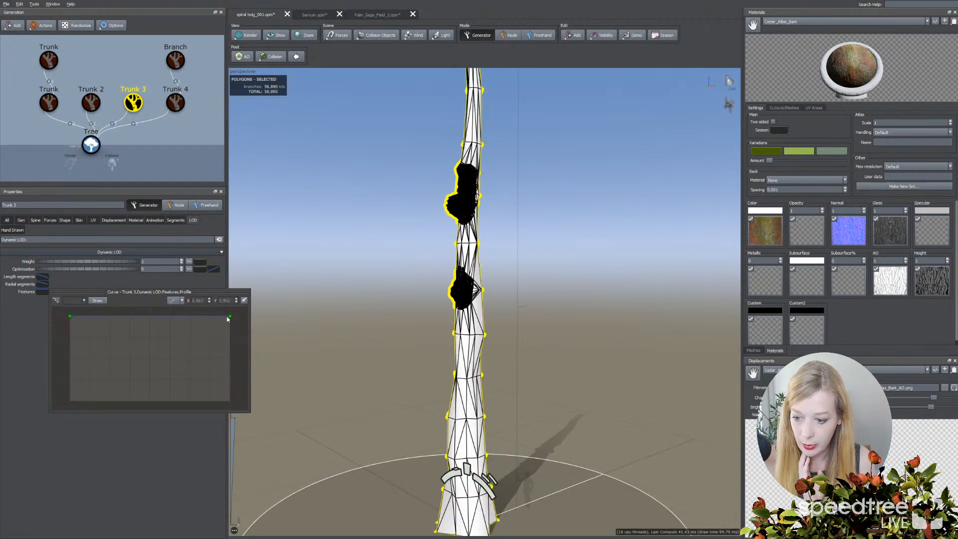
left_click_drag(228, 318, 232, 398)
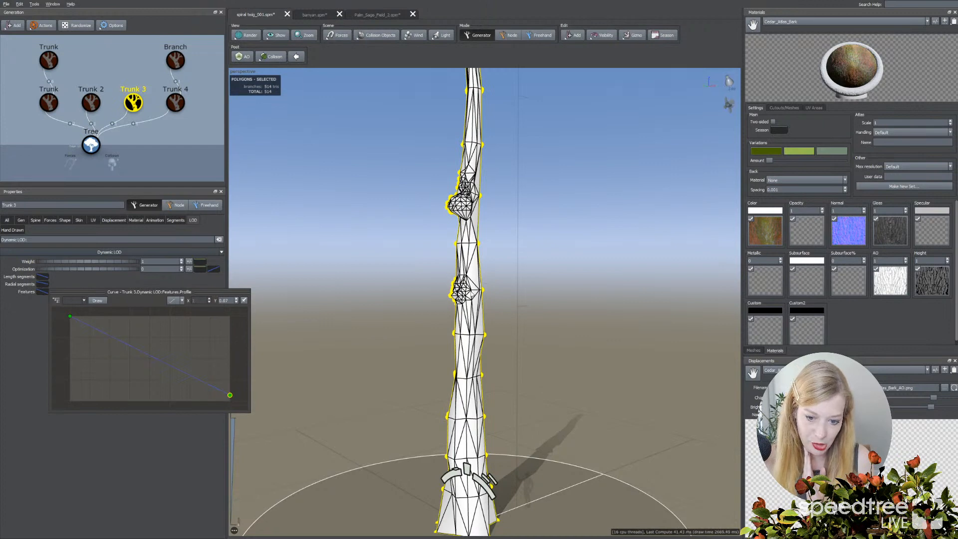
left_click(214, 283)
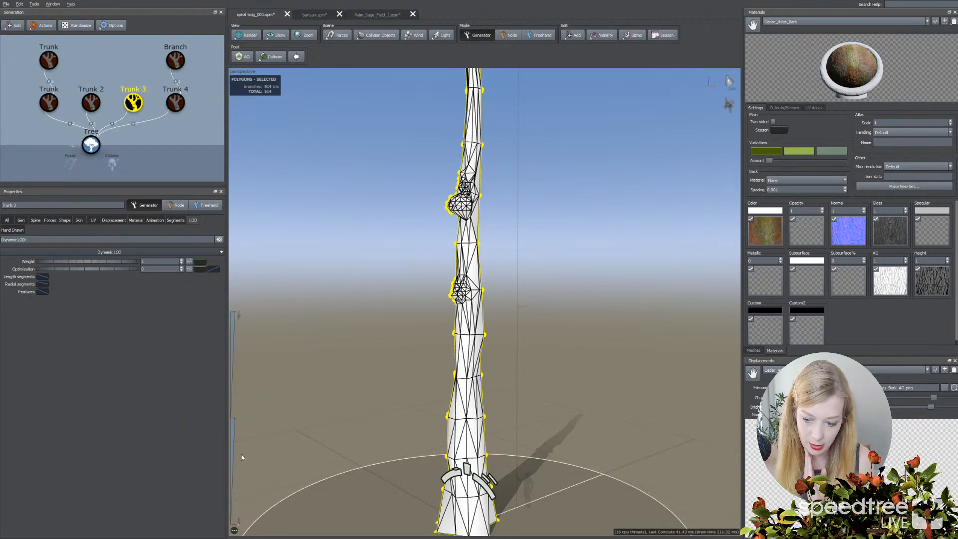
Scrub the LOD slider to check the simplified knots on Trunk 3 and review its Features LOD curve
left_click_drag(240, 528, 278, 529)
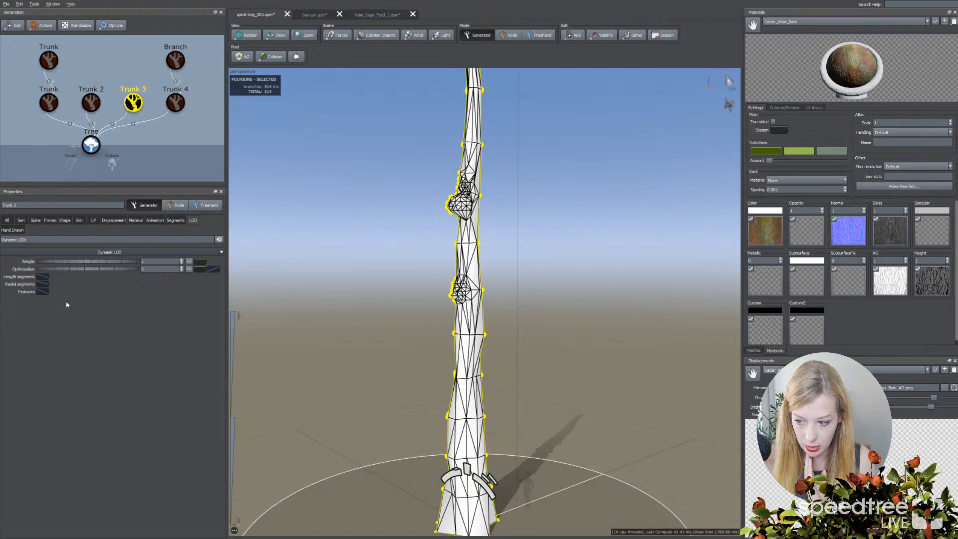
left_click(47, 293)
left_click_drag(206, 384, 208, 393)
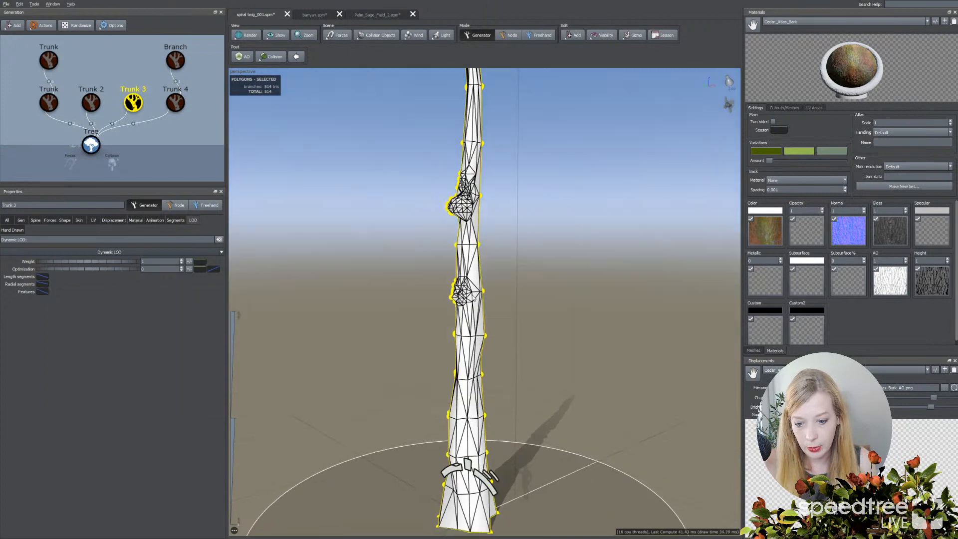
Look over the generator types that can be added to Trunk 3, and deselect the trunk without adding any
left_click(570, 35)
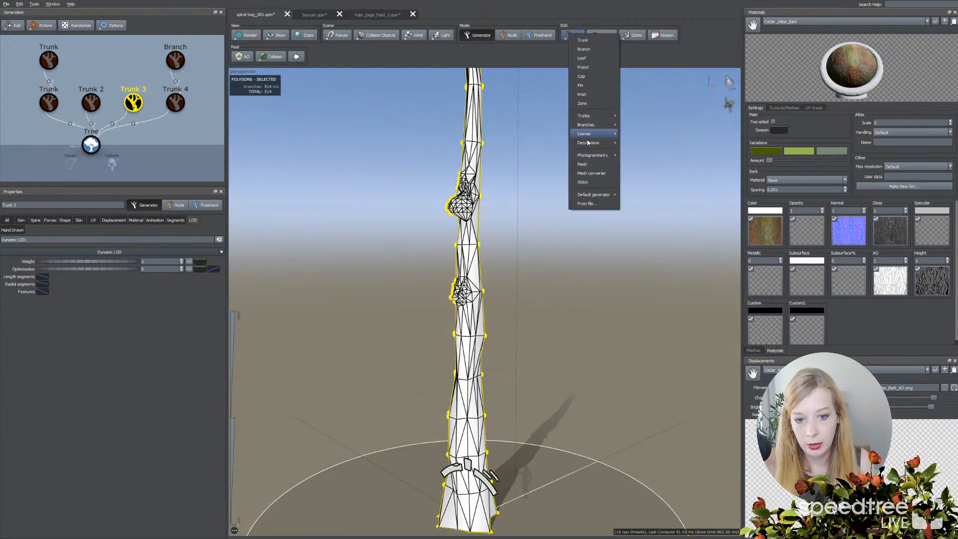
mouse_move(588, 143)
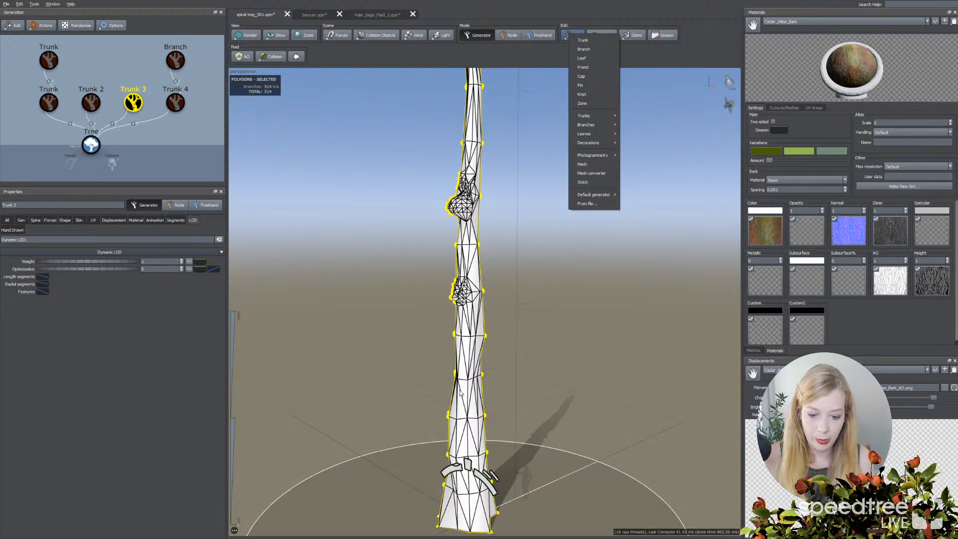
left_click(158, 153)
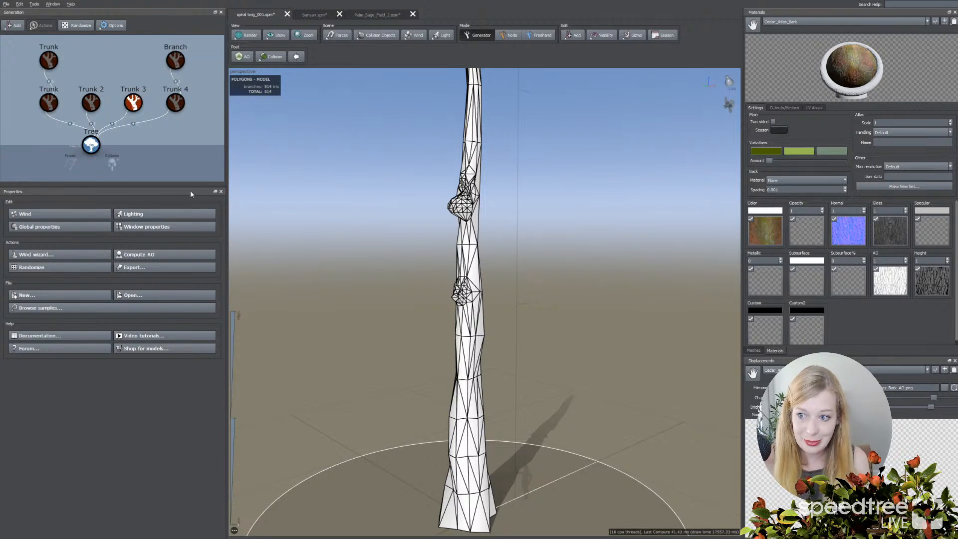
Switch to the banyan.spm model and select its main trunk in Freehand mode
left_click(314, 14)
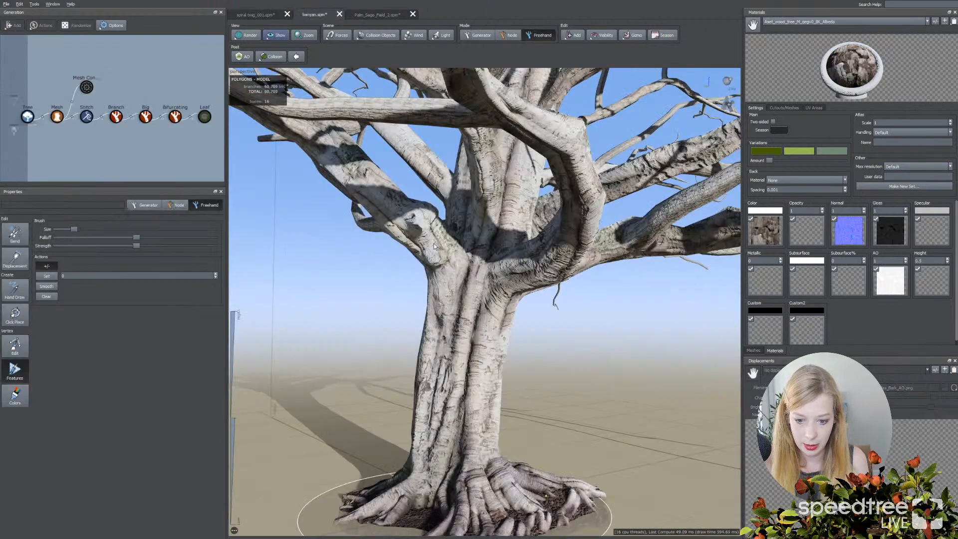
mouse_move(434, 243)
left_mouse_down()
mouse_move(351, 239)
mouse_move(421, 232)
left_mouse_up()
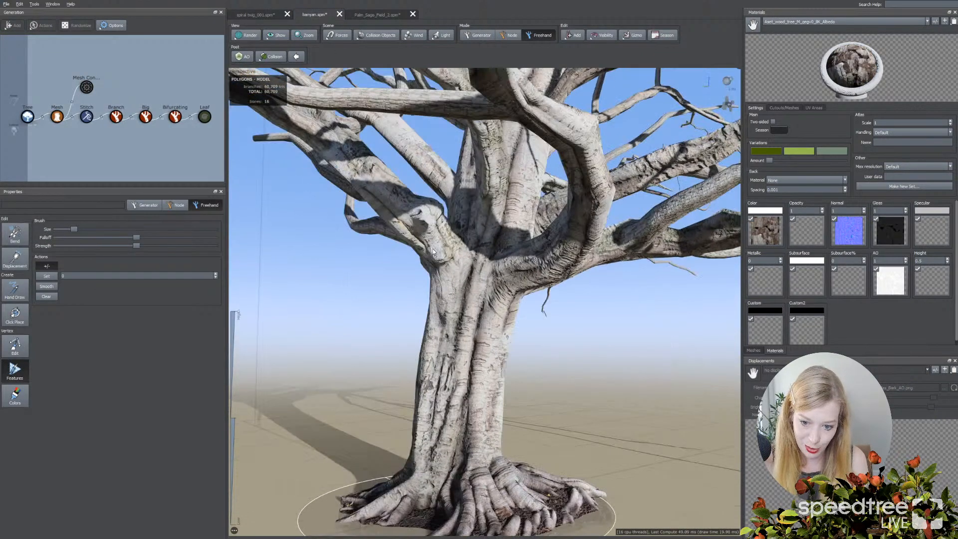
left_click(430, 209)
left_click(469, 323)
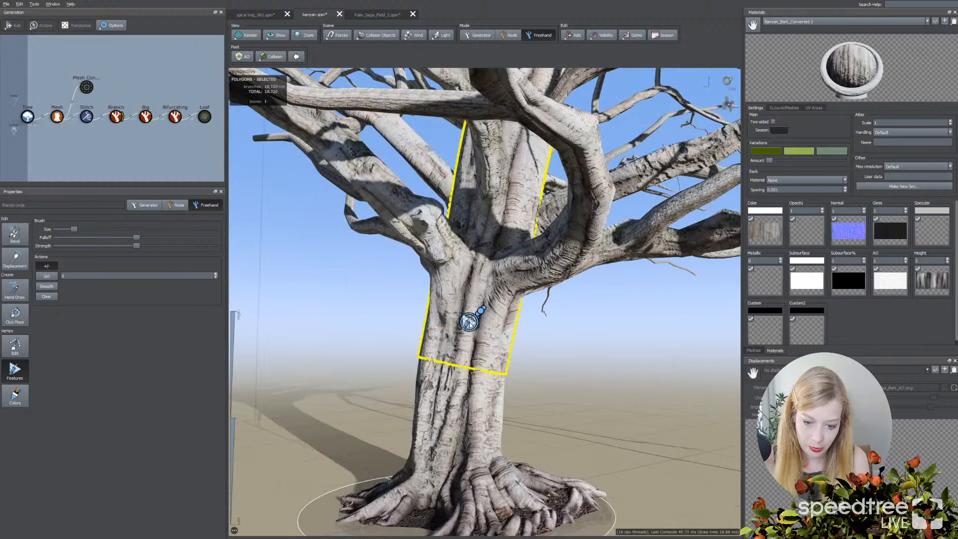
Examine how the two large lower limbs join the main trunk, selecting each limb and the trunk in turn
left_click(422, 215)
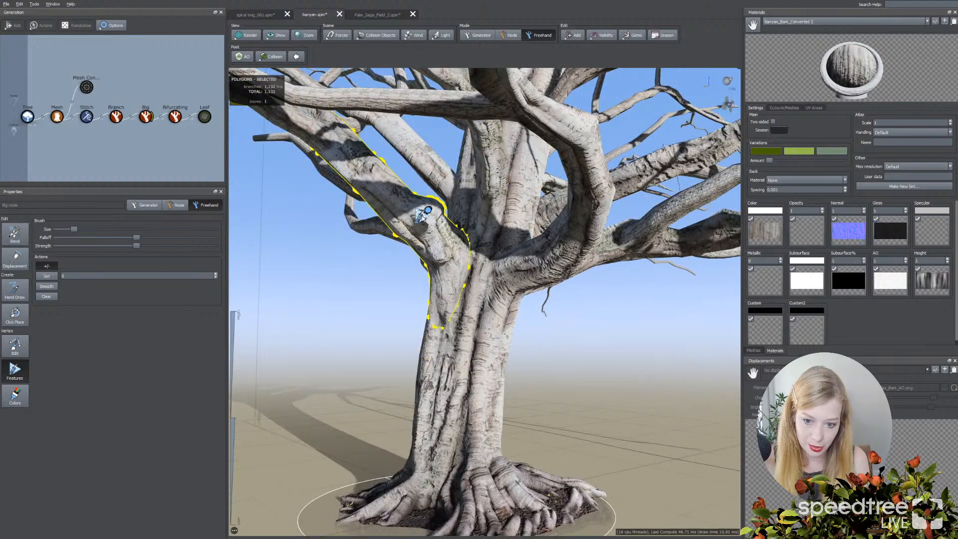
left_click_drag(485, 290, 469, 288)
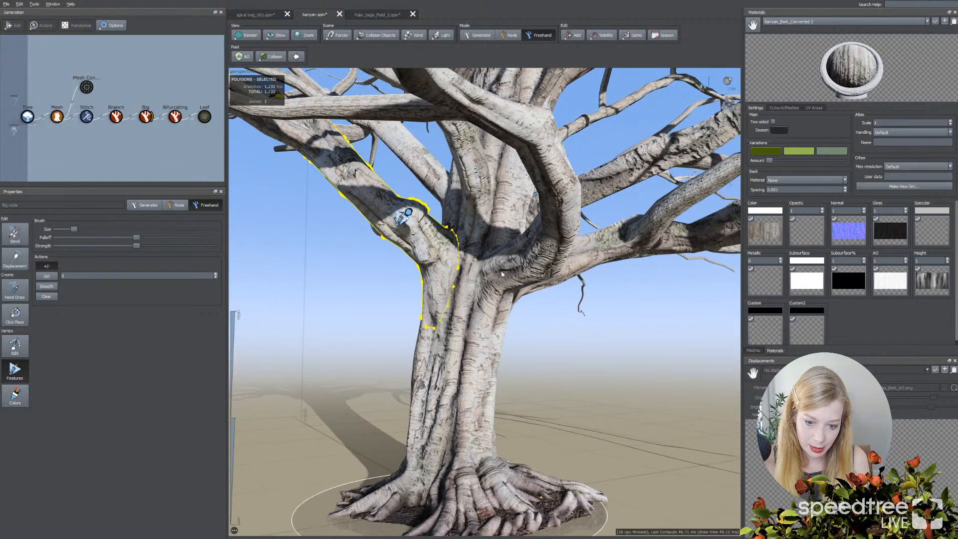
left_click(501, 273)
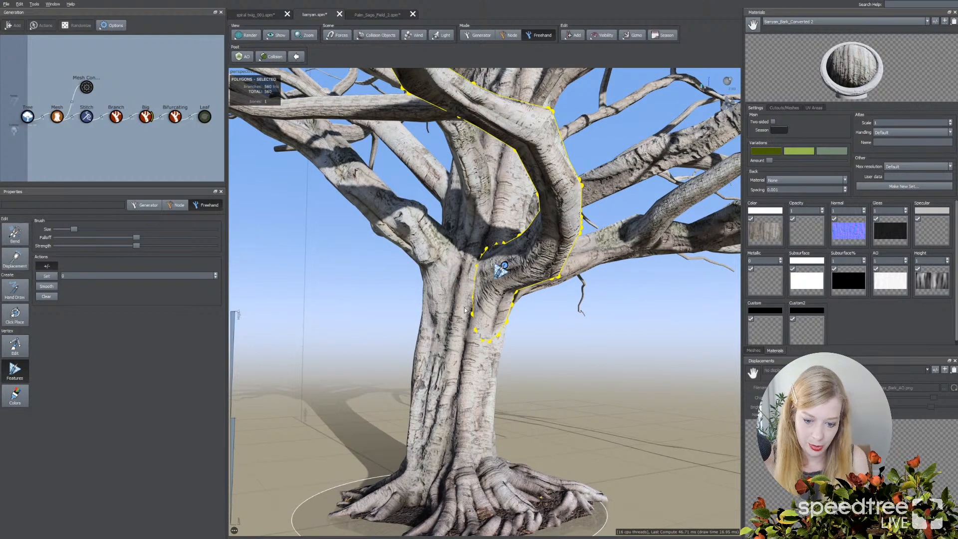
left_click(458, 325)
scroll(534, 325, "up", 5)
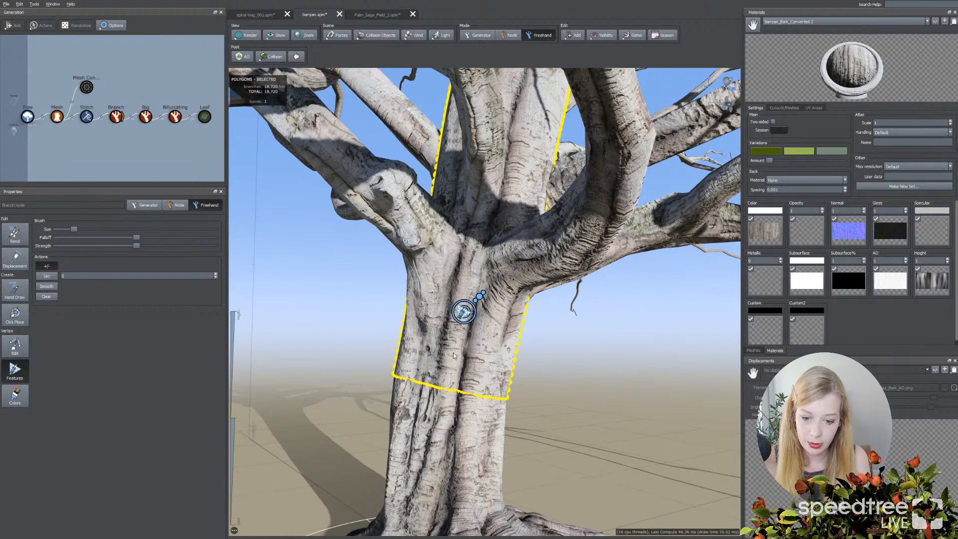
mouse_move(381, 335)
left_mouse_down()
mouse_move(364, 333)
mouse_move(384, 333)
left_mouse_up()
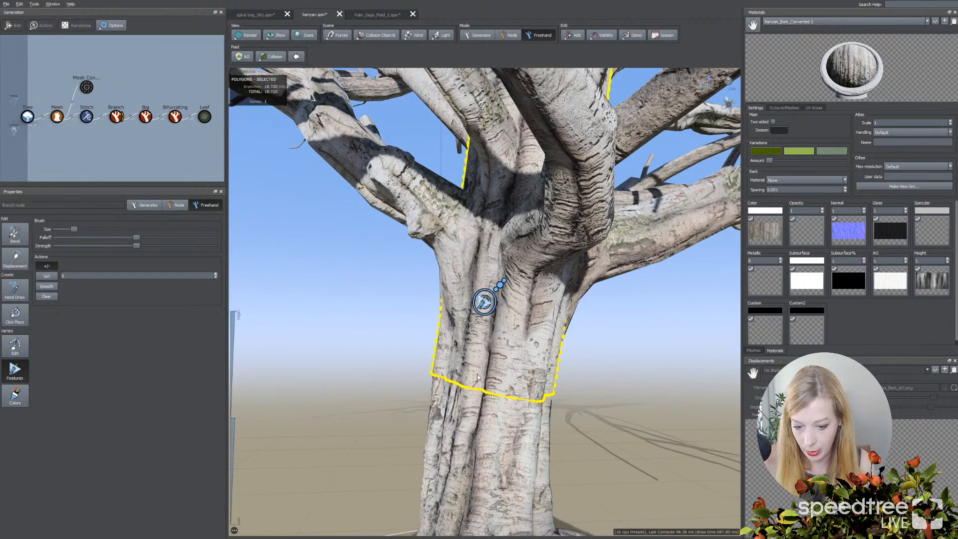
Enlarge and strengthen the Displacement brush and paint a bulge on the main trunk beneath the lower limb with the knot
left_click(15, 258)
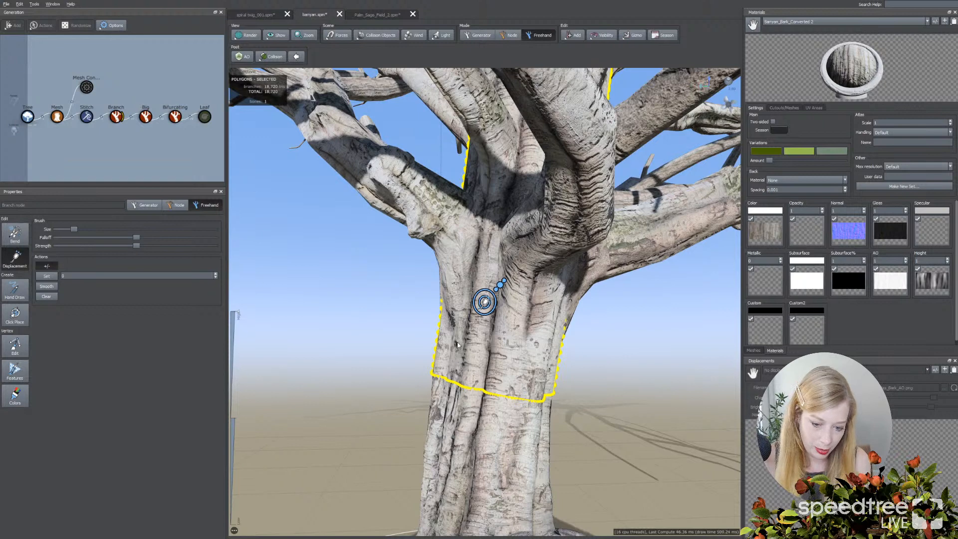
left_click(461, 275)
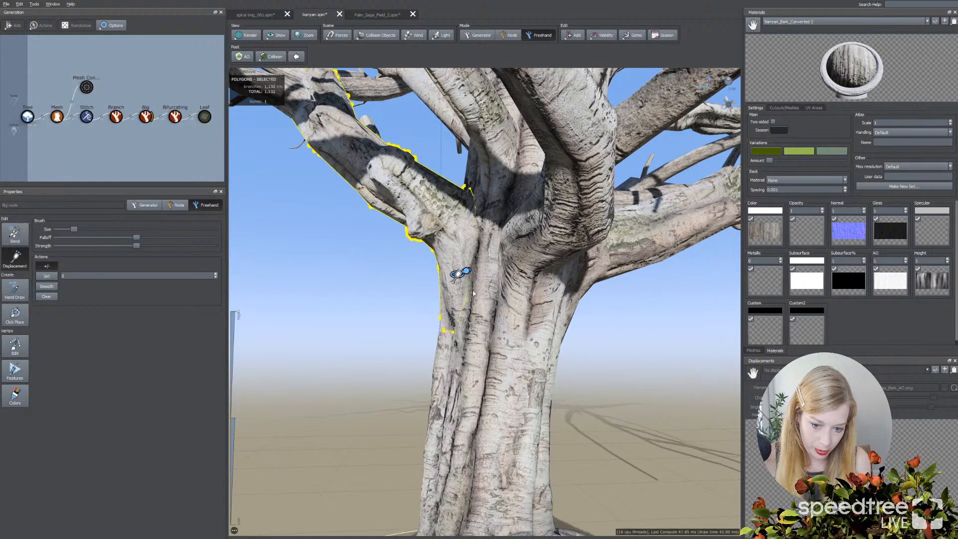
left_click_drag(461, 276, 455, 323)
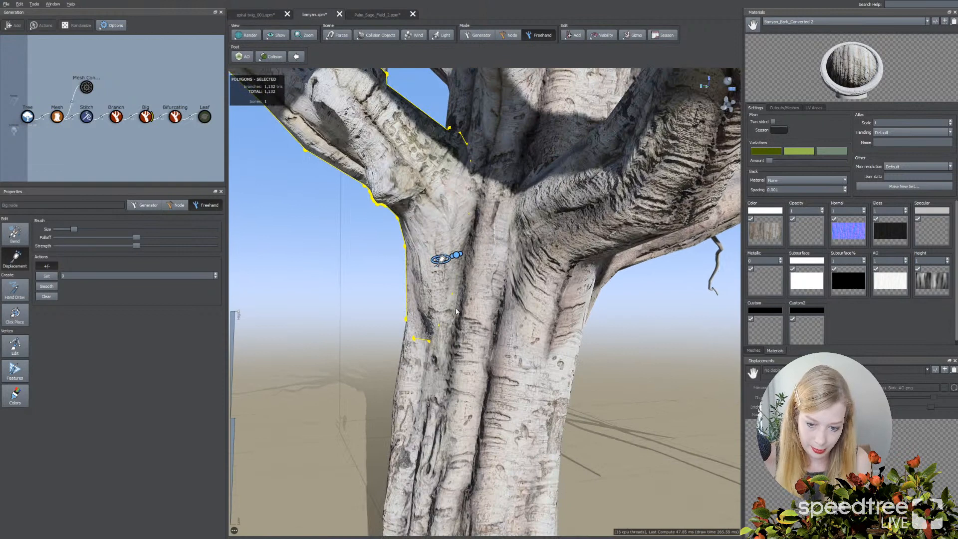
left_click(469, 296)
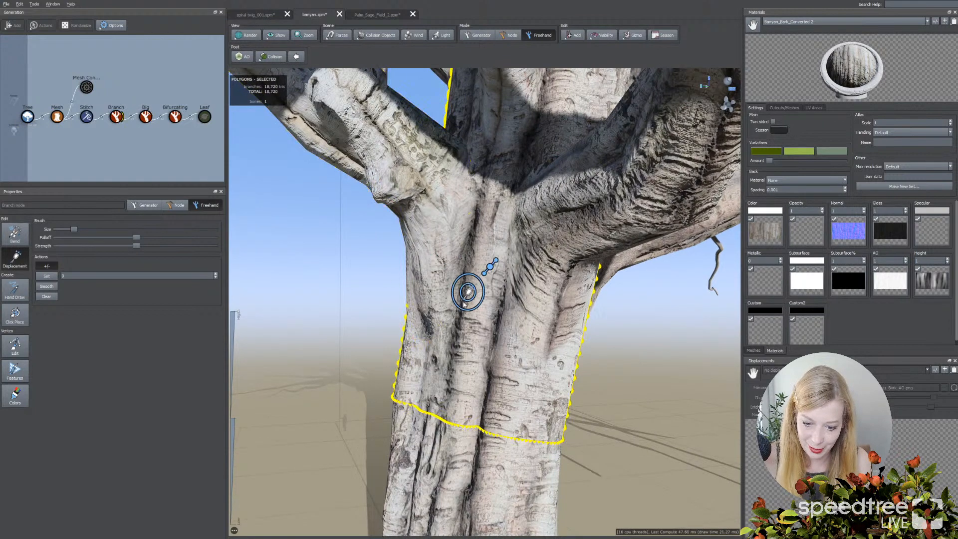
key("b")
left_click_drag(490, 298, 538, 247)
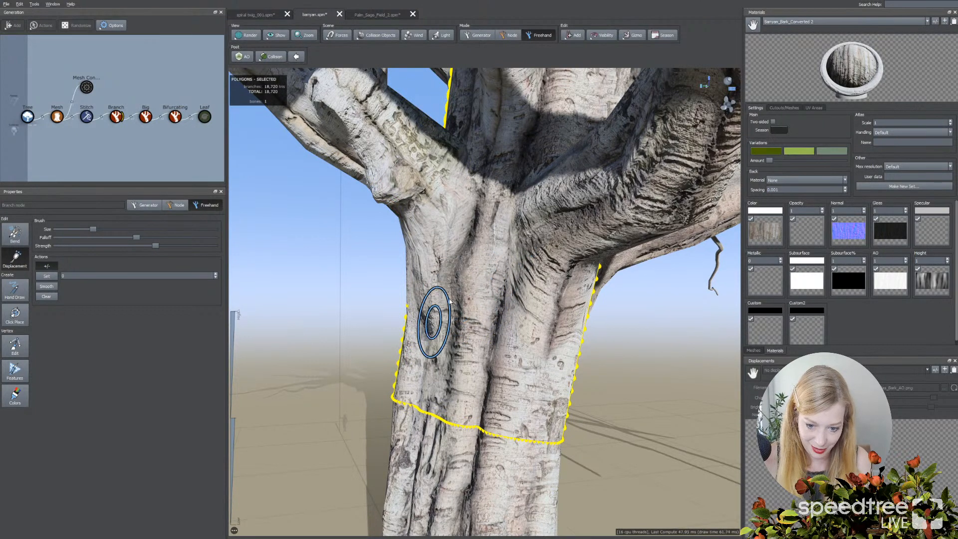
mouse_move(470, 223)
left_mouse_down()
mouse_move(475, 214)
mouse_move(468, 277)
left_mouse_up()
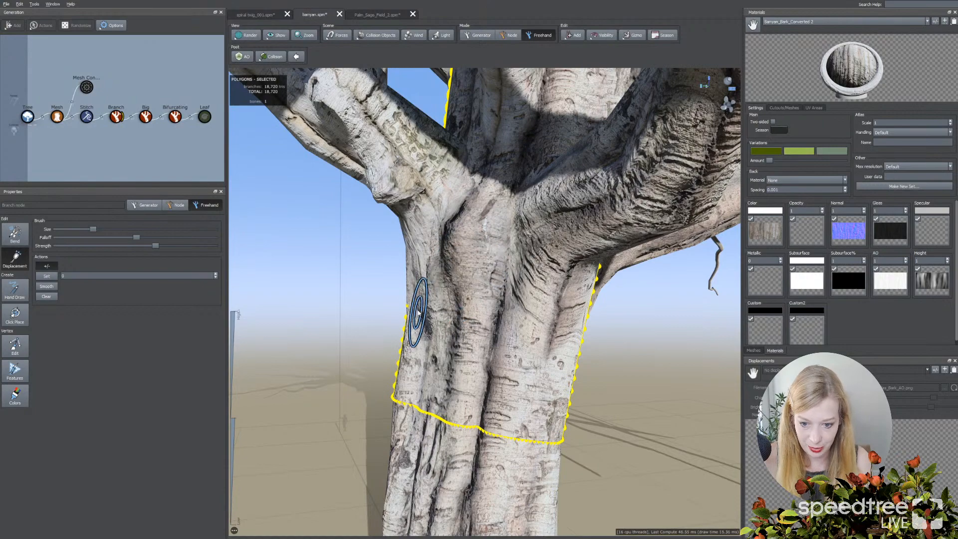
Build up more displacement on the trunk where it meets the knotted lower limb
key("b")
mouse_move(457, 227)
left_mouse_down("alt")
mouse_move(500, 307)
mouse_move(539, 301)
mouse_move(491, 308)
mouse_move(506, 297)
left_mouse_up("alt")
scroll(477, 280, "up", 6)
mouse_move(484, 335)
left_mouse_down()
mouse_move(471, 342)
mouse_move(459, 327)
mouse_move(468, 319)
mouse_move(416, 396)
mouse_move(395, 399)
mouse_move(435, 379)
mouse_move(428, 417)
mouse_move(417, 300)
mouse_move(469, 277)
mouse_move(422, 283)
left_mouse_up()
mouse_move(467, 255)
middle_mouse_down()
mouse_move(452, 245)
mouse_move(435, 269)
middle_mouse_up()
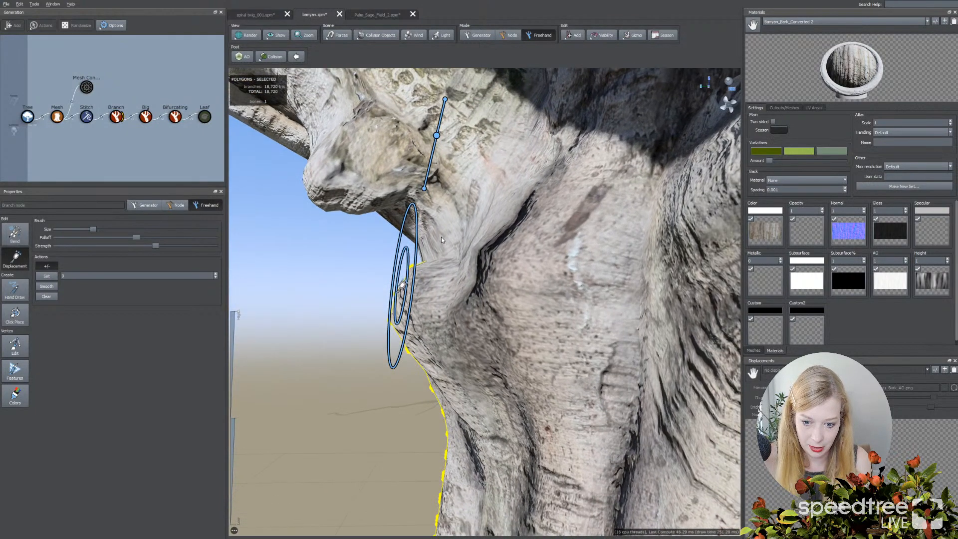
Select the knotted limb in Bend mode and examine its weld against the displaced trunk surface
left_click(442, 237)
middle_click_drag(324, 307, 357, 303)
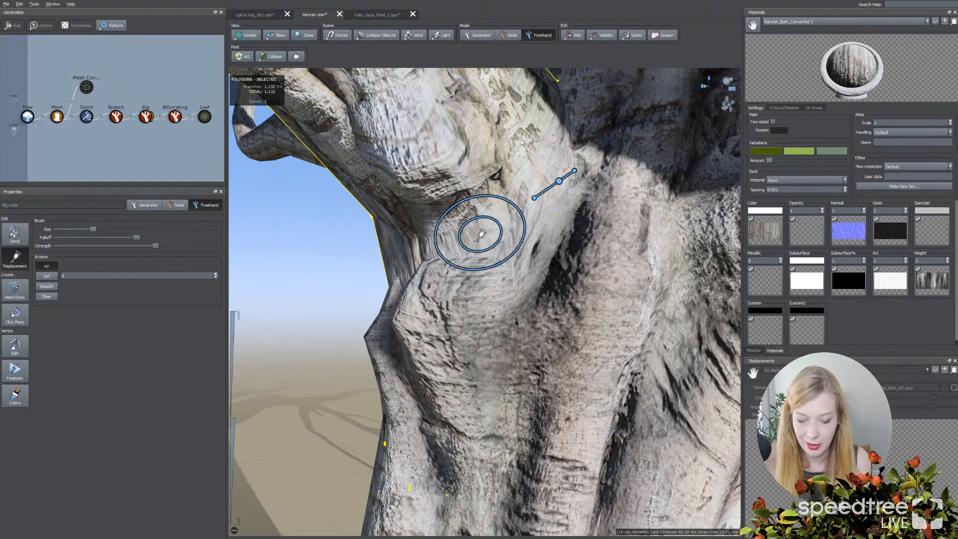
left_click(26, 235)
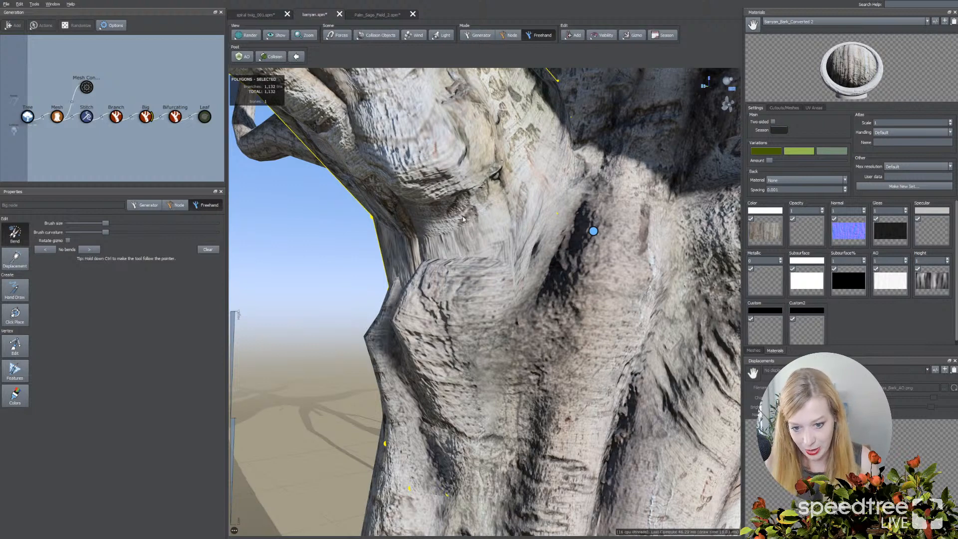
left_click_drag(463, 218, 447, 240)
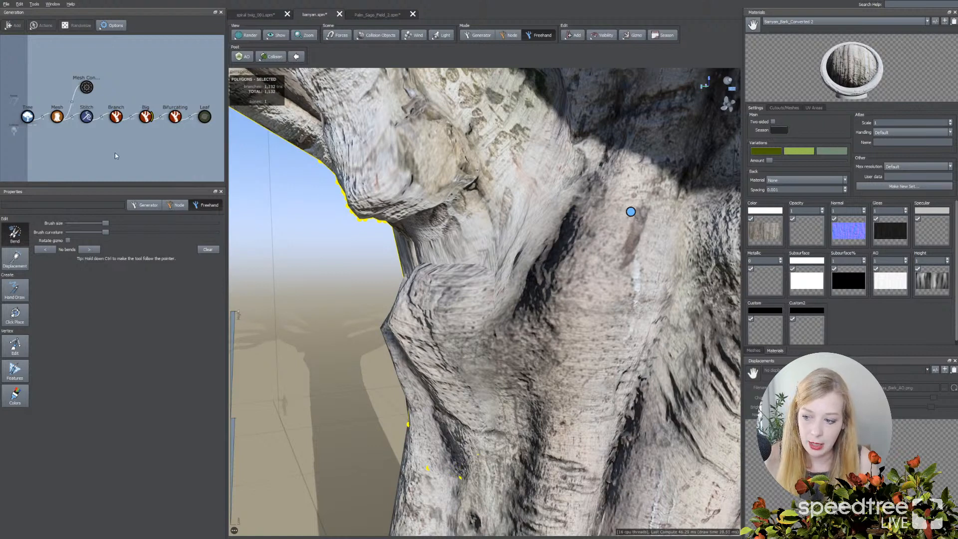
Turn off welding in the Skin properties of the Big generator
left_click(144, 118)
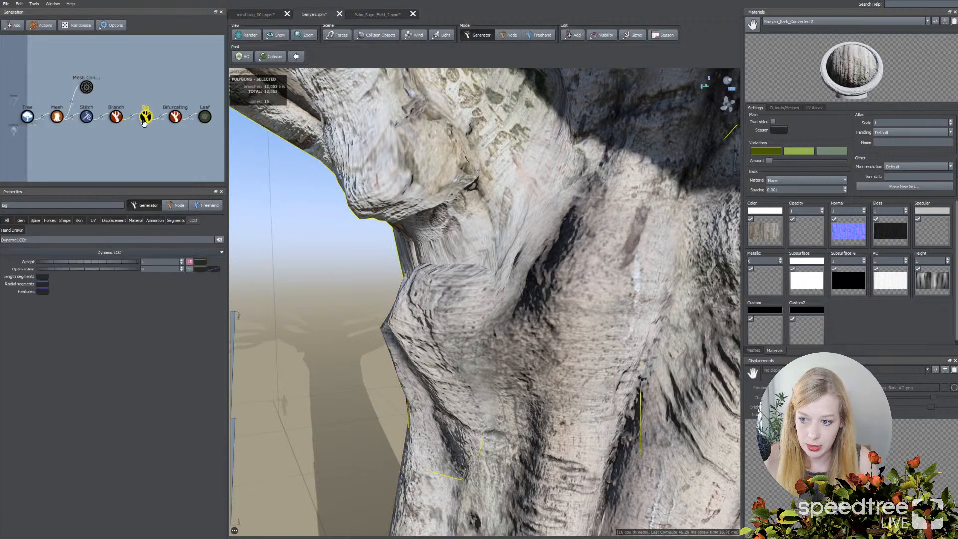
left_click(78, 221)
left_click(49, 355)
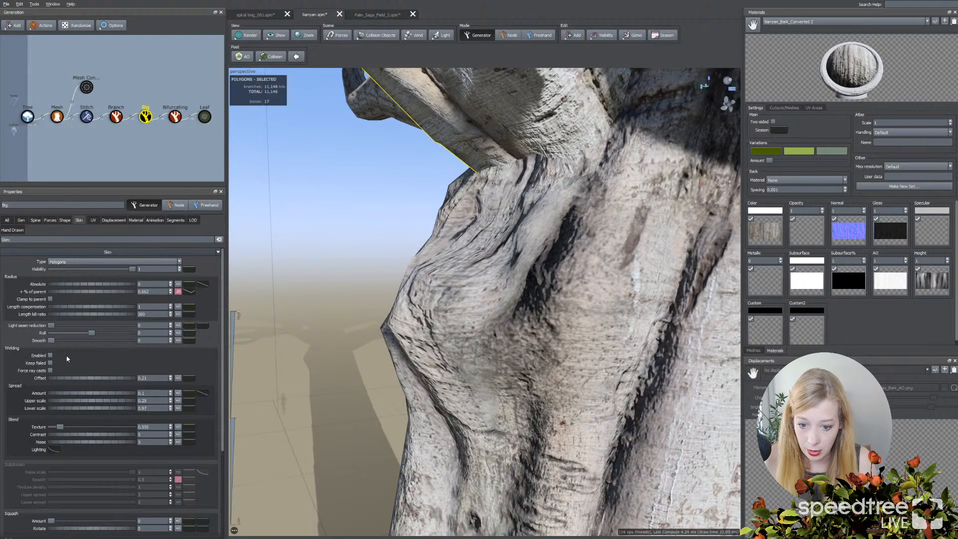
Examine the unwelded junction between the knotted limb and the trunk from several angles
scroll(374, 272, "down", 5)
left_click_drag(466, 245, 492, 245)
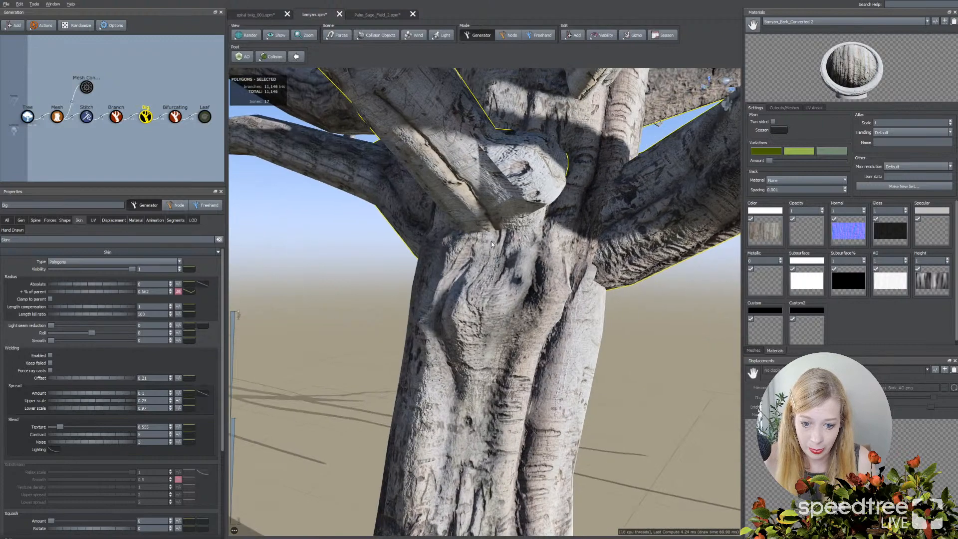
middle_click_drag(501, 245, 505, 292)
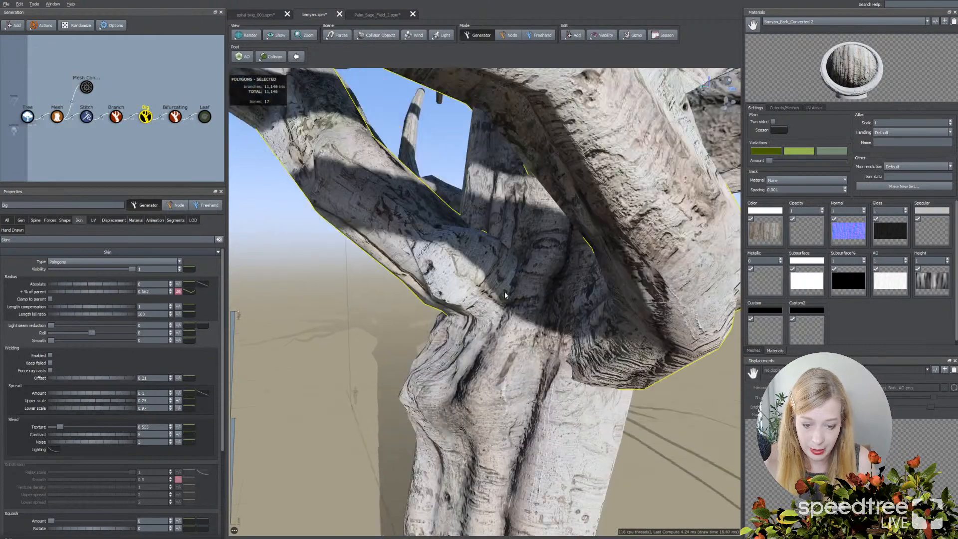
scroll(505, 290, "up", 3)
scroll(458, 332, "down", 2)
left_click_drag(458, 332, 467, 329)
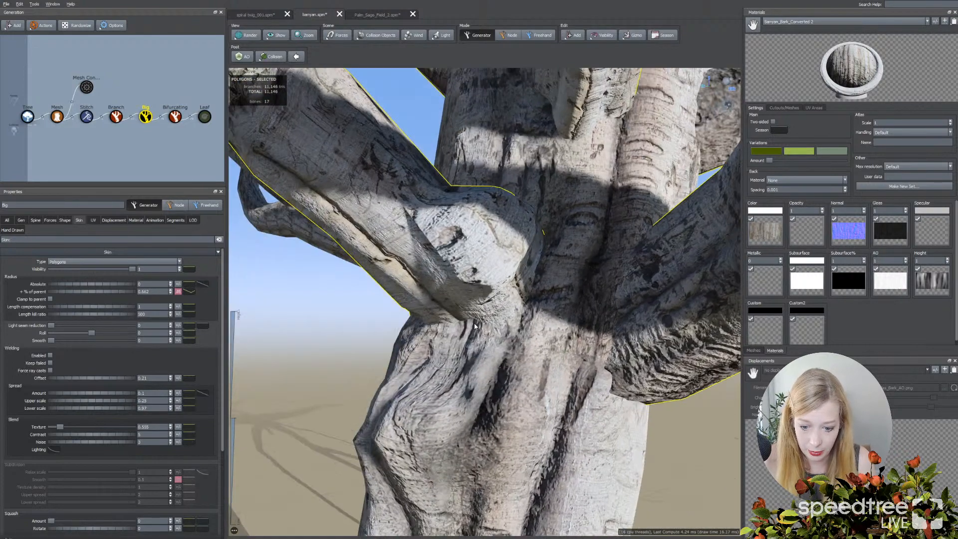
scroll(467, 328, "up", 2)
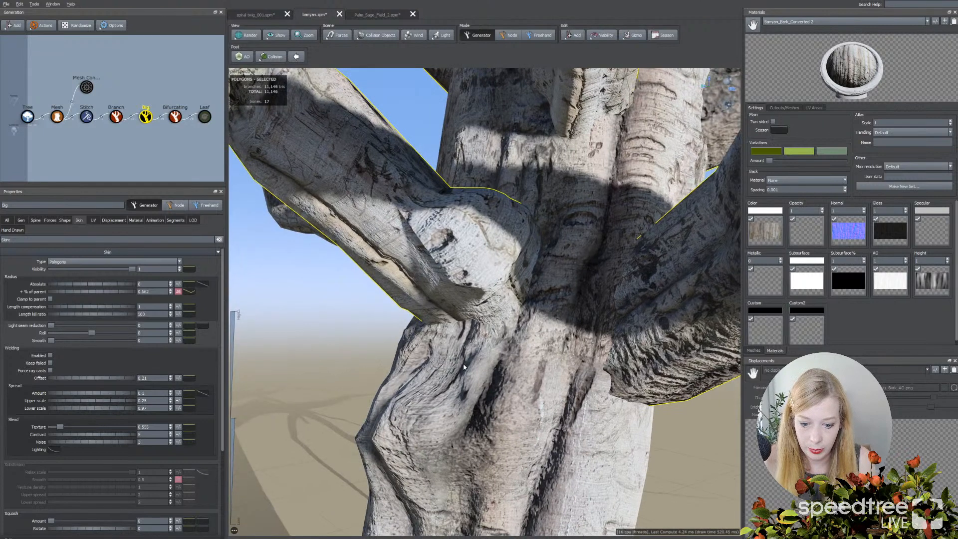
Select the main trunk in Freehand mode and paint Displacement around the base of the unwelded limb to form a raised collar
left_click(540, 35)
left_click(461, 365)
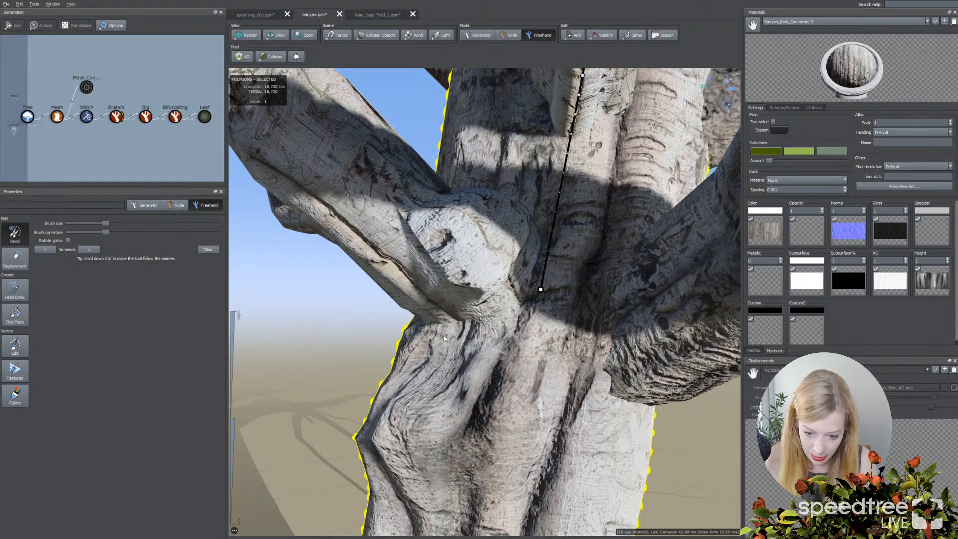
left_click(15, 258)
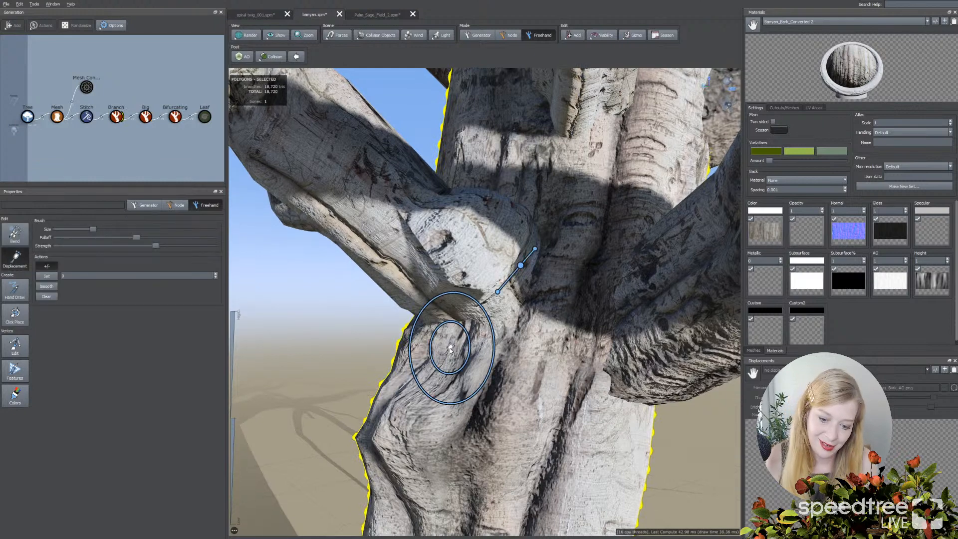
mouse_move(456, 338)
left_mouse_down()
mouse_move(524, 317)
mouse_move(514, 204)
mouse_move(522, 280)
mouse_move(451, 340)
mouse_move(419, 351)
mouse_move(462, 353)
mouse_move(516, 331)
mouse_move(571, 263)
mouse_move(545, 218)
mouse_move(546, 193)
mouse_move(513, 192)
mouse_move(495, 296)
left_mouse_up()
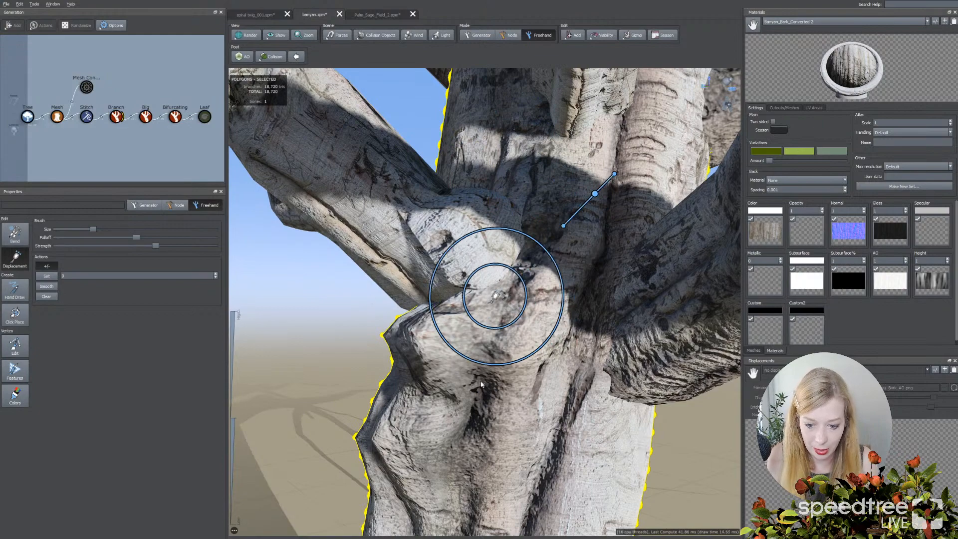
mouse_move(481, 382)
left_mouse_down()
mouse_move(439, 384)
mouse_move(487, 383)
left_mouse_up()
left_click_drag(391, 357, 493, 367)
scroll(457, 412, "down", 5)
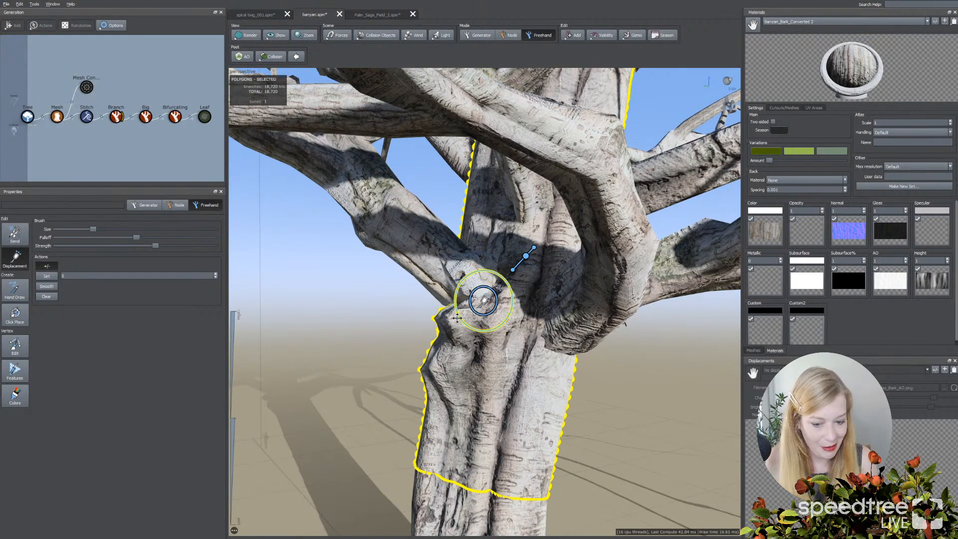
Review the displaced collar from a distance and up close, and return to Generator mode with the Branch generator selected
right_click(451, 326)
key("Escape")
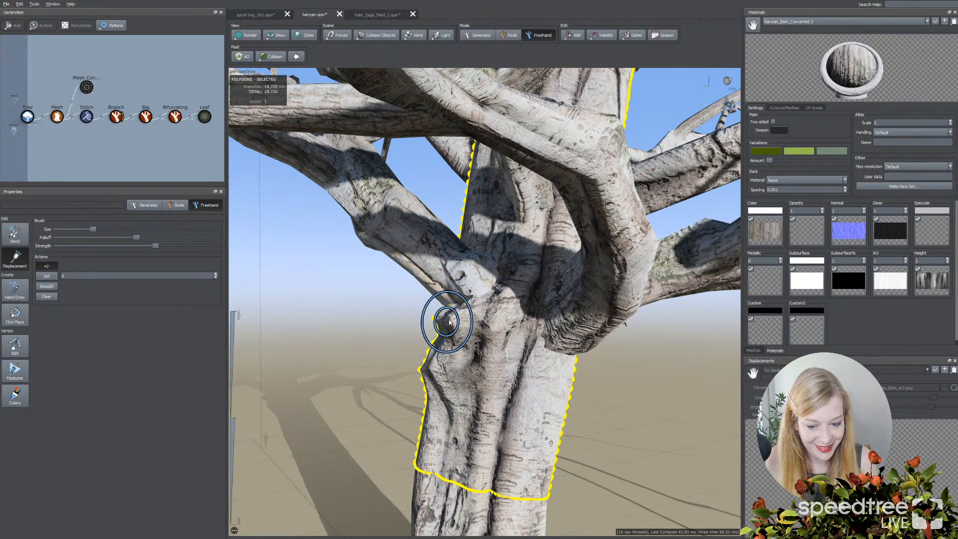
scroll(534, 389, "down", 10)
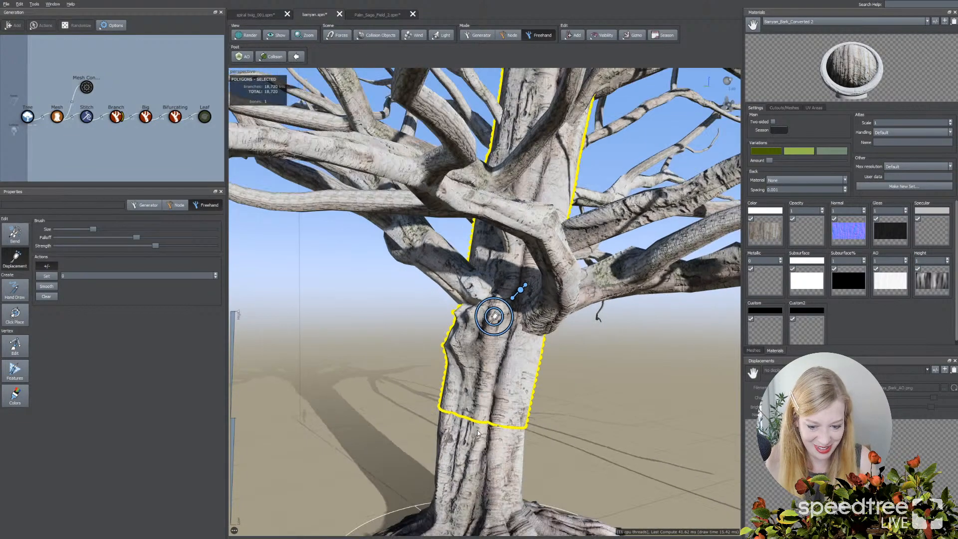
scroll(469, 424, "up", 2)
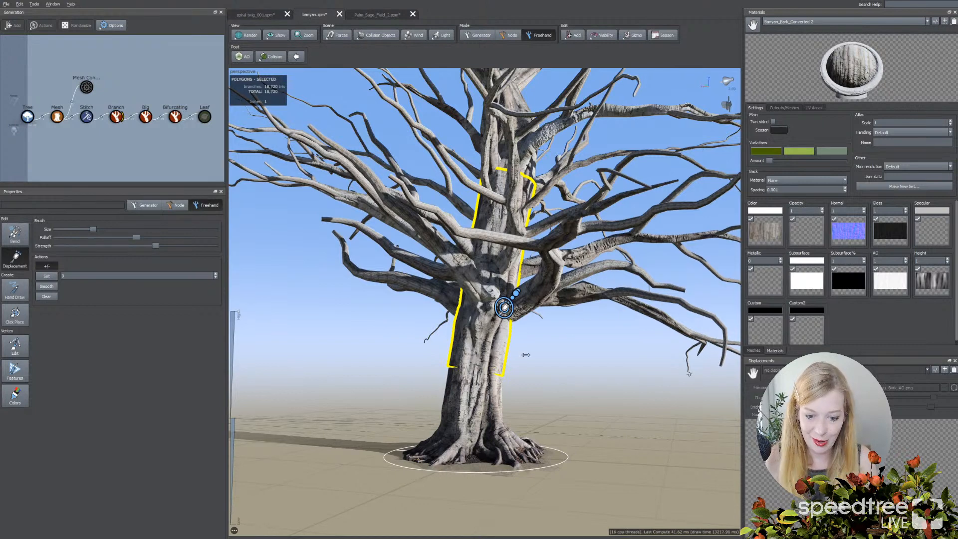
left_click_drag(526, 355, 539, 359)
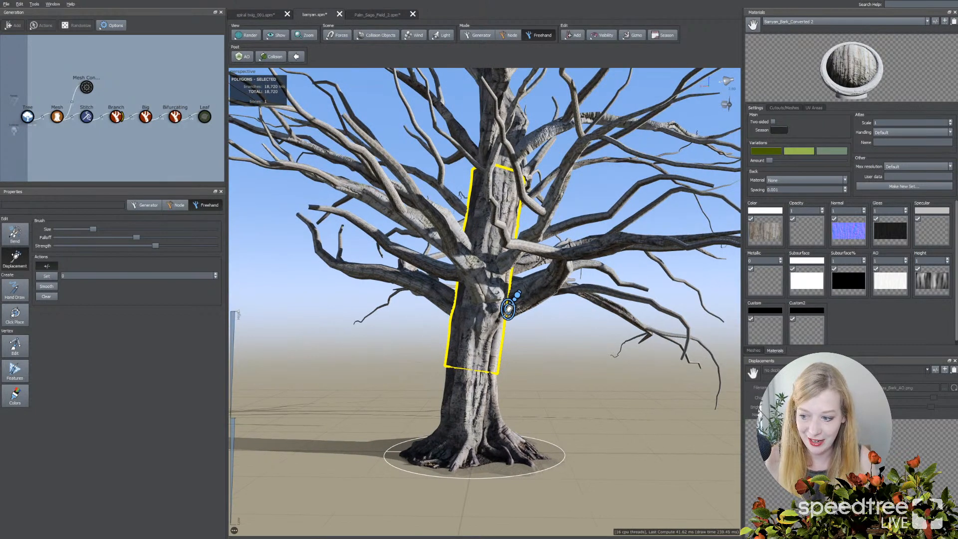
left_click(471, 36)
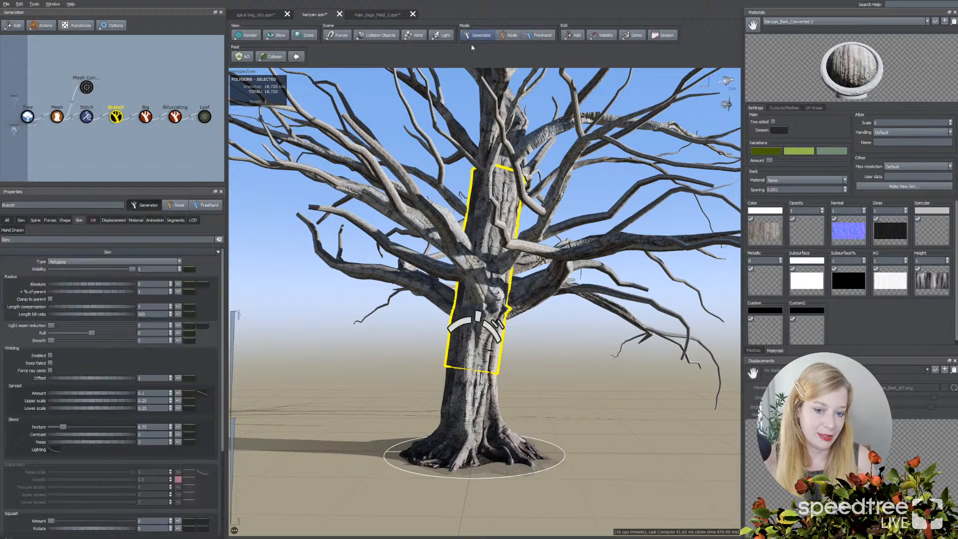
left_click_drag(545, 291, 534, 313)
scroll(535, 316, "up", 5)
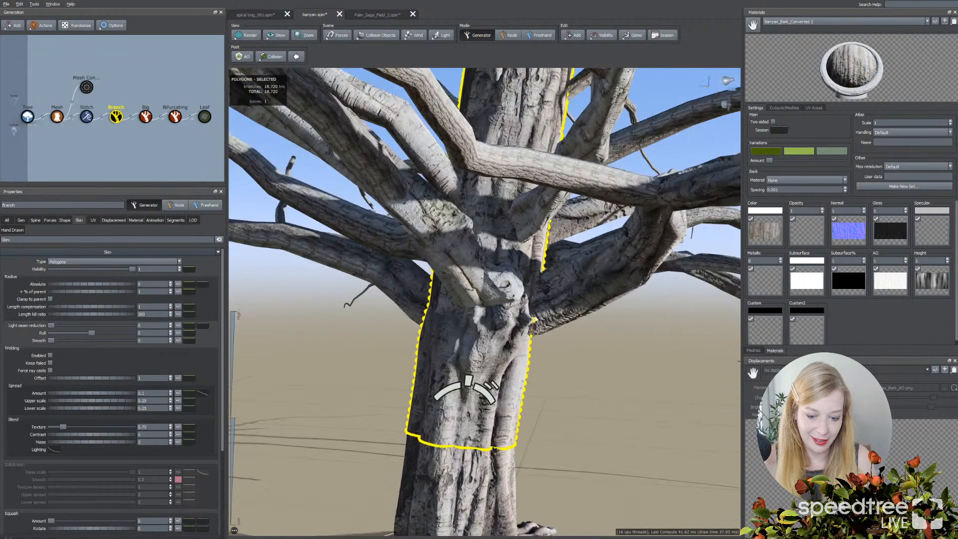
Switch to the spiral twig_001.spm model and change its display from wireframe to the textured render
left_click(256, 15)
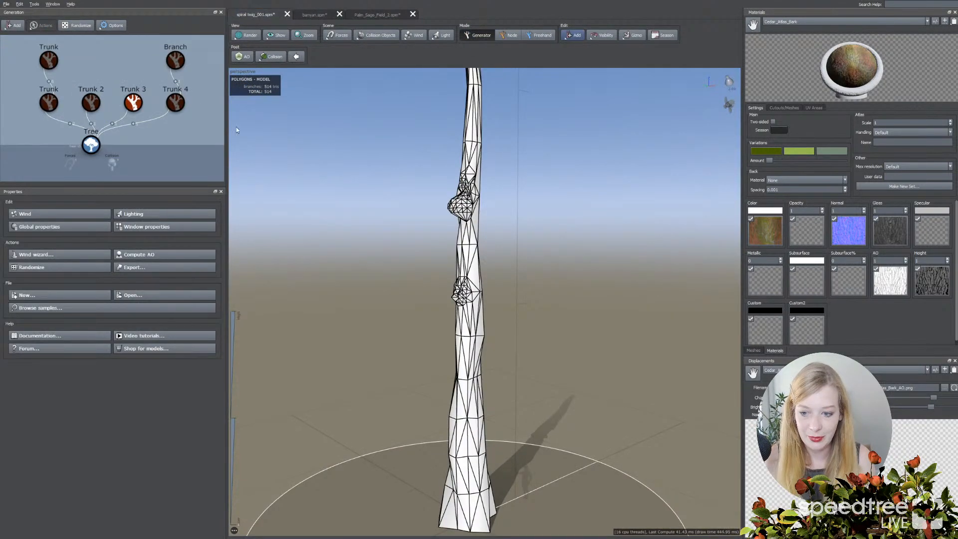
left_click(234, 36)
left_click(255, 39)
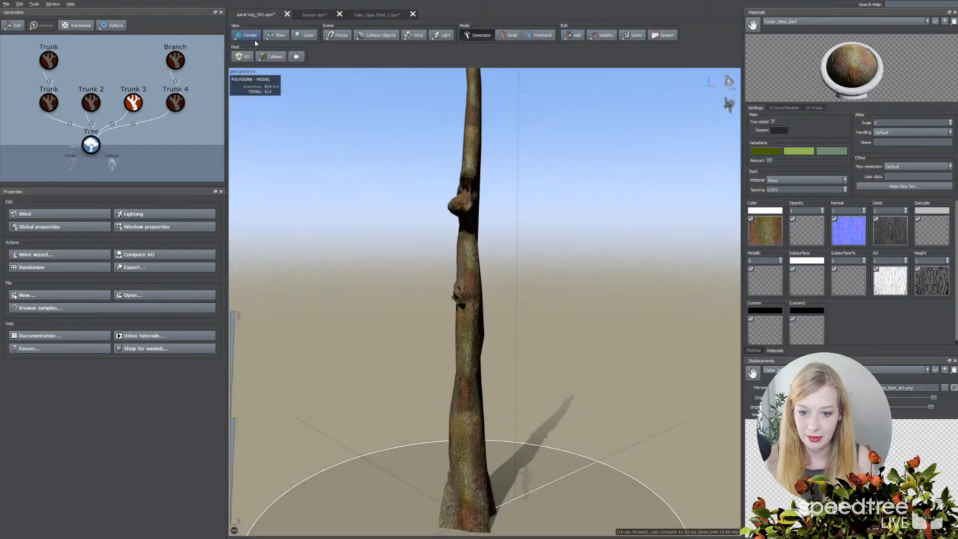
left_click_drag(377, 222, 398, 222)
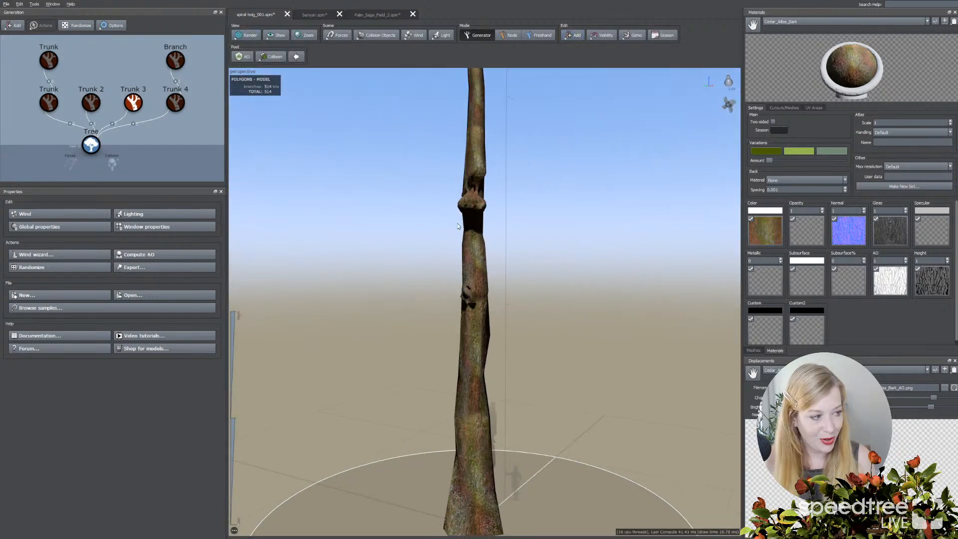
Rotate the scene's light direction to illuminate the knotted side of the trunk
left_click_drag(561, 296, 691, 120)
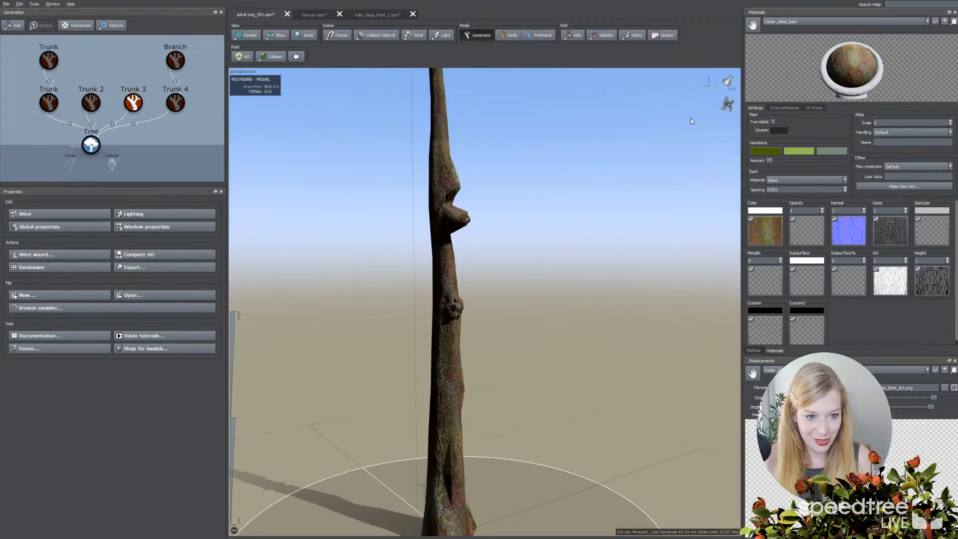
left_click(729, 82)
left_click_drag(729, 82, 729, 85)
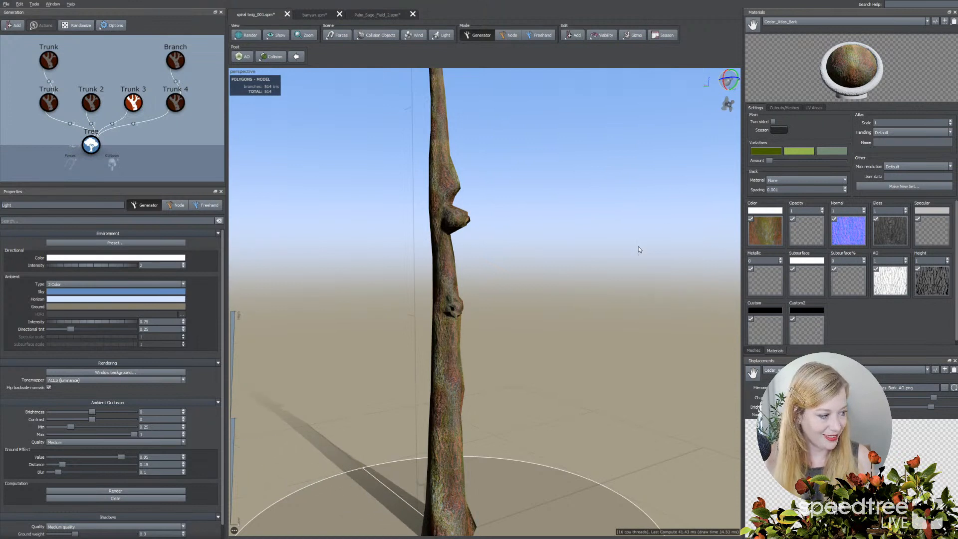
left_click_drag(269, 259, 332, 265)
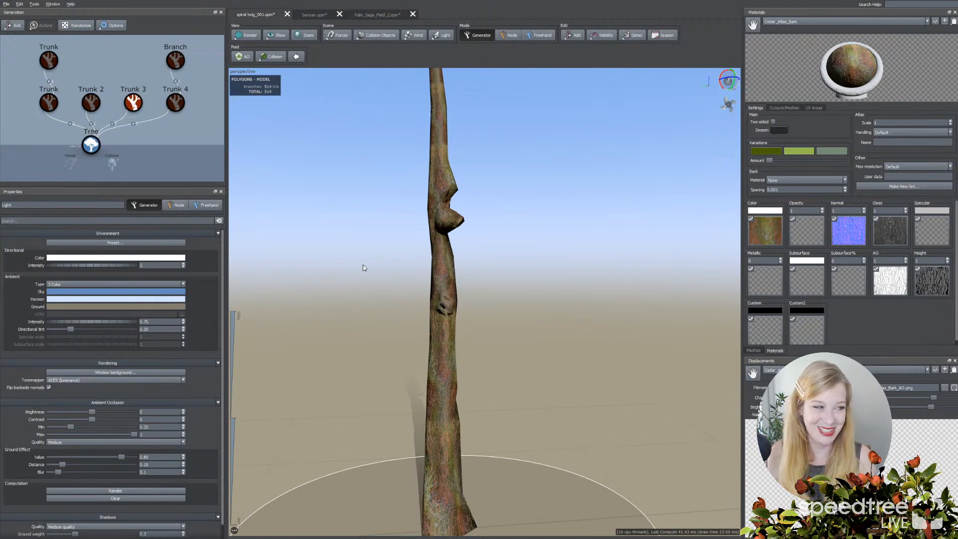